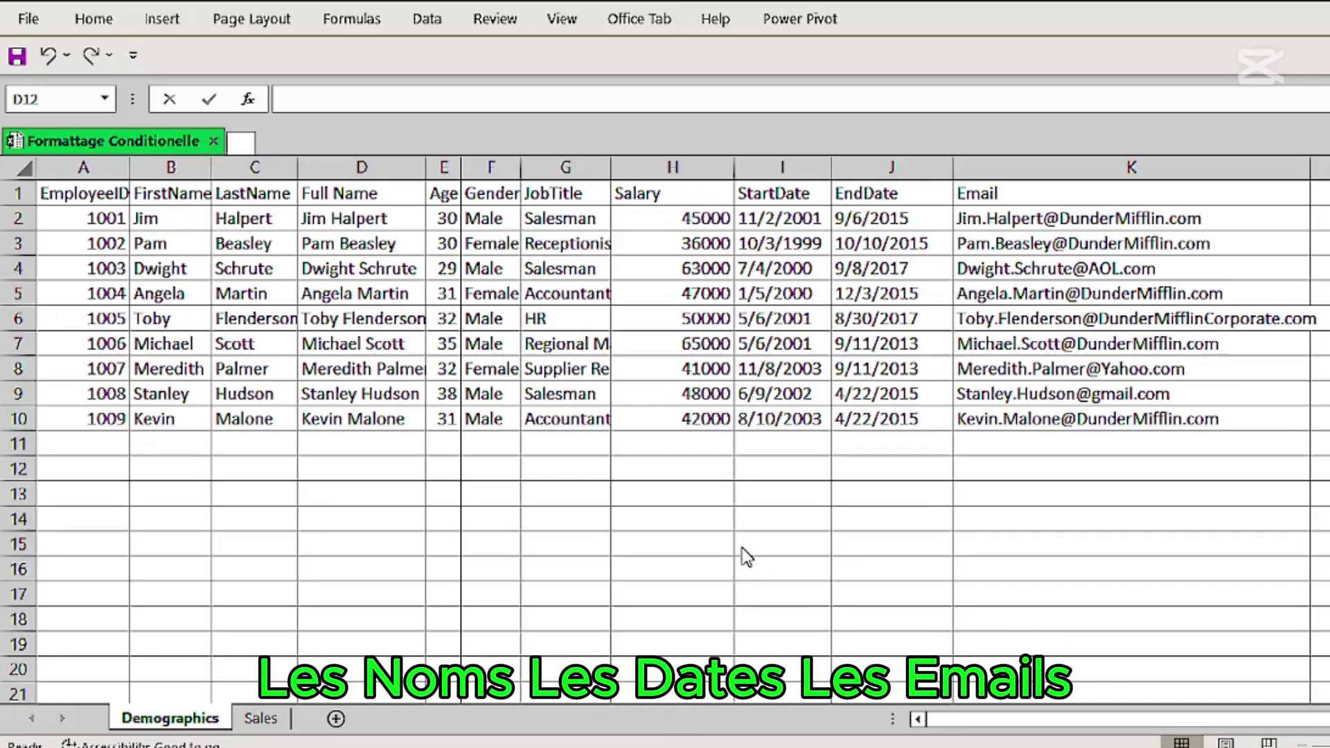
On the Sales sheet, apply the directional icon set of three coloured arrows to the whole Paper row
left_click(261, 719)
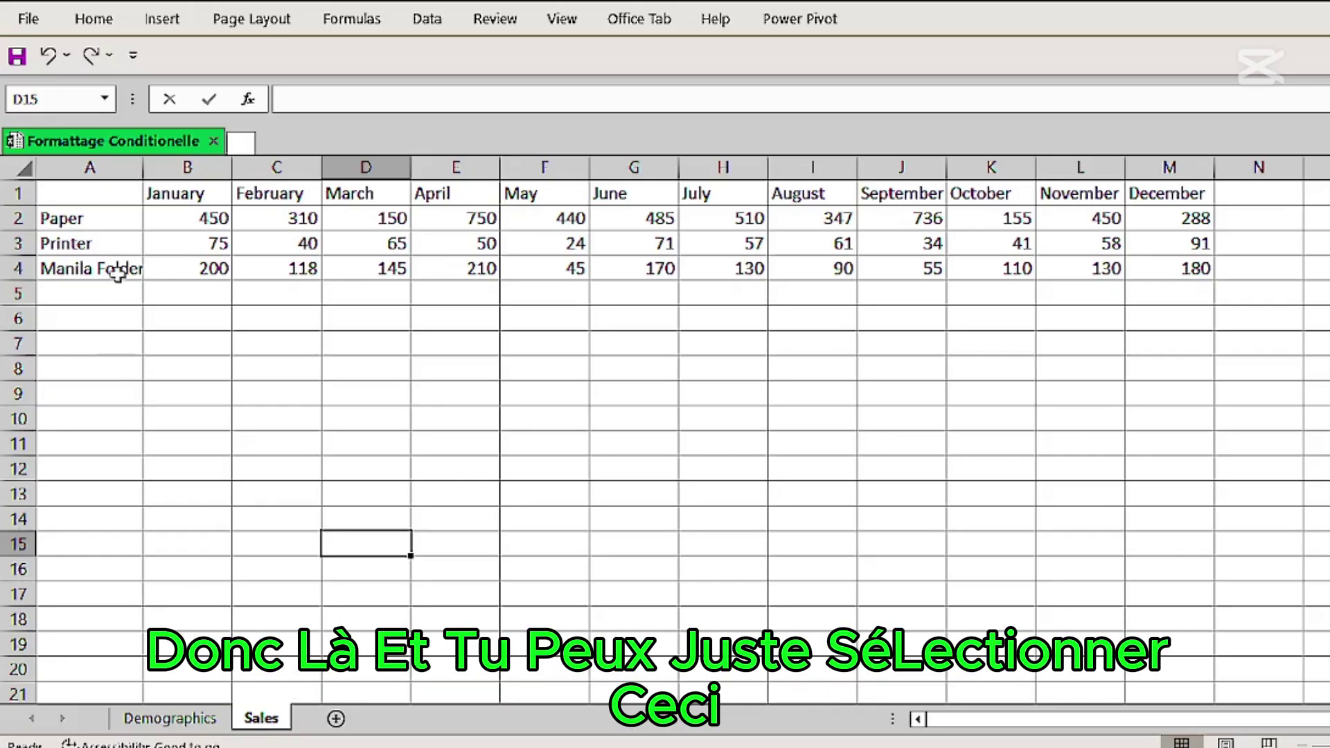
left_click(22, 220)
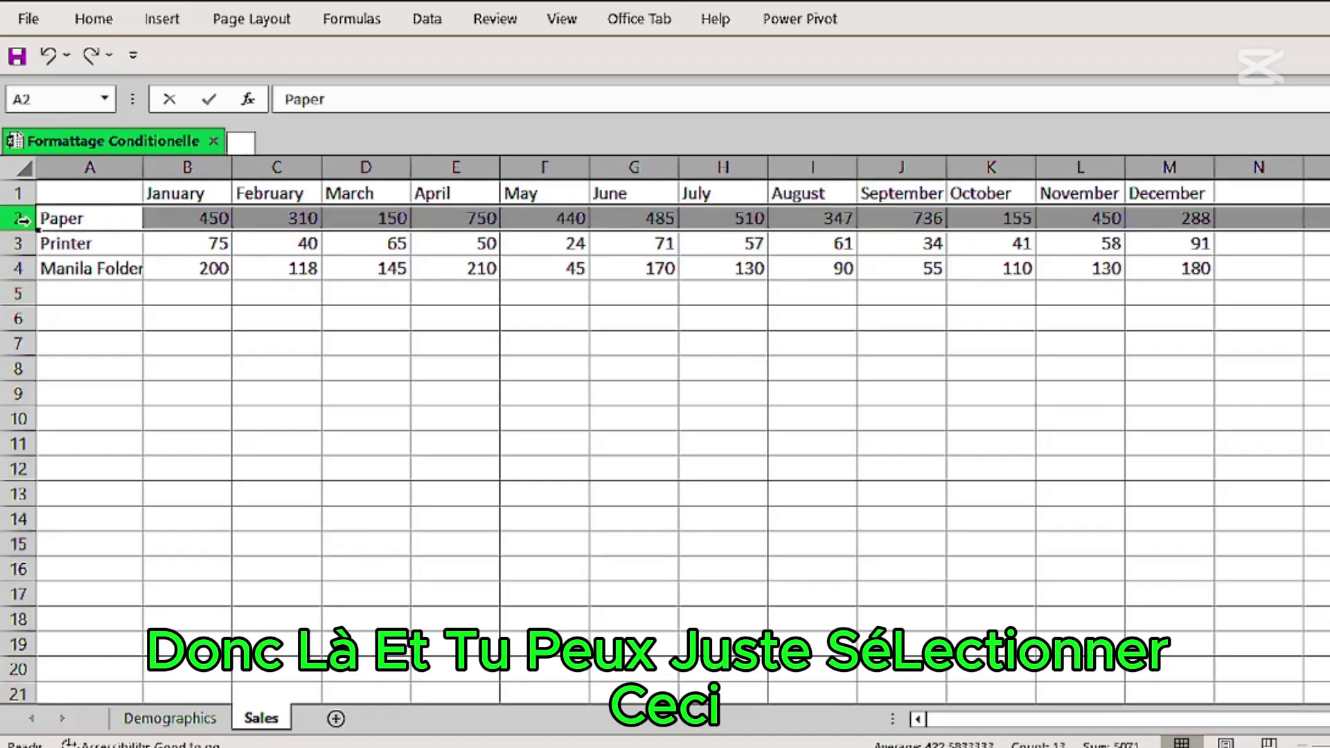
left_click(95, 21)
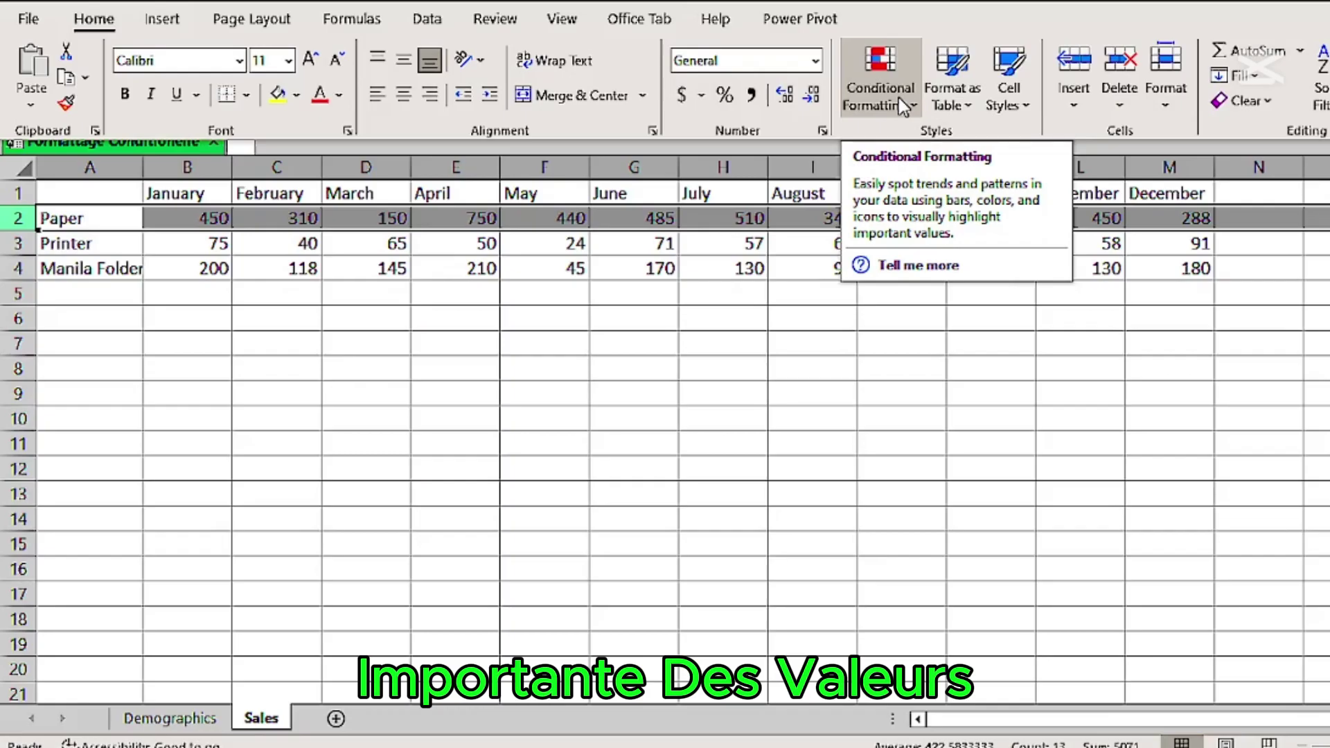
left_click(899, 98)
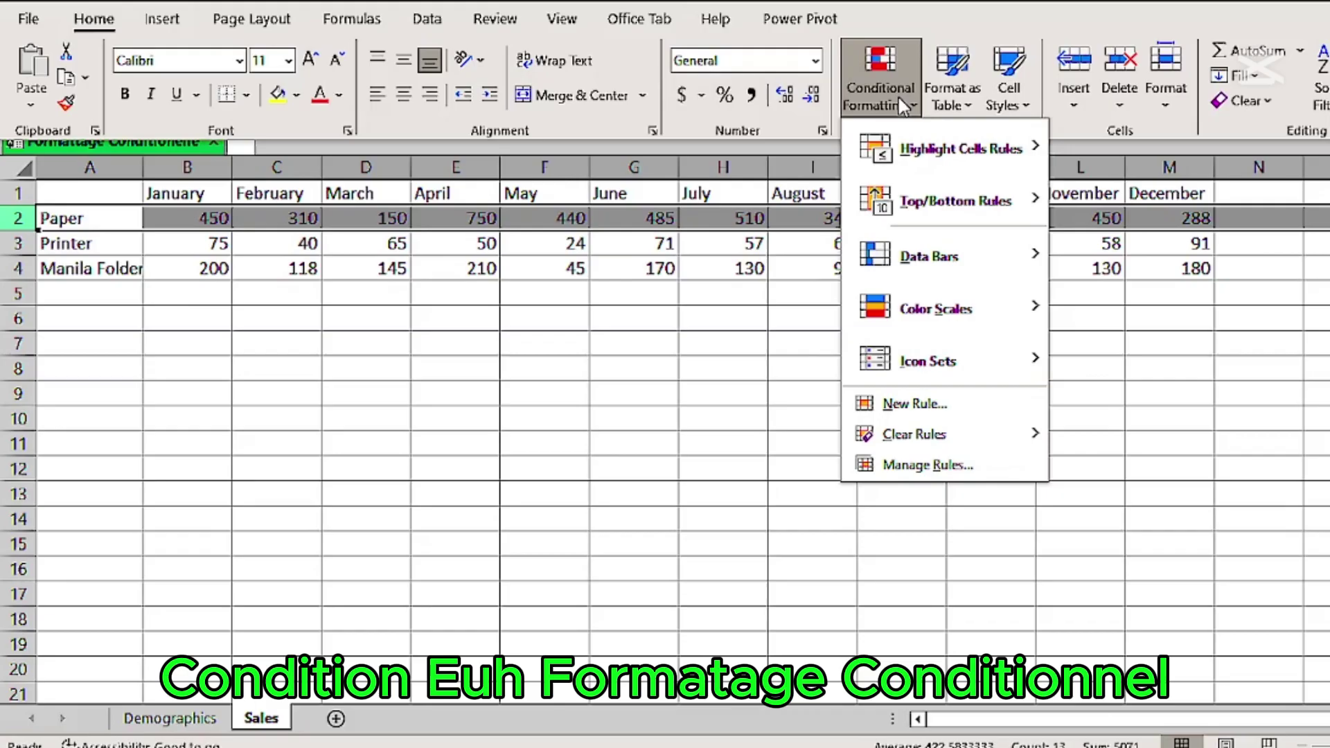
mouse_move(947, 170)
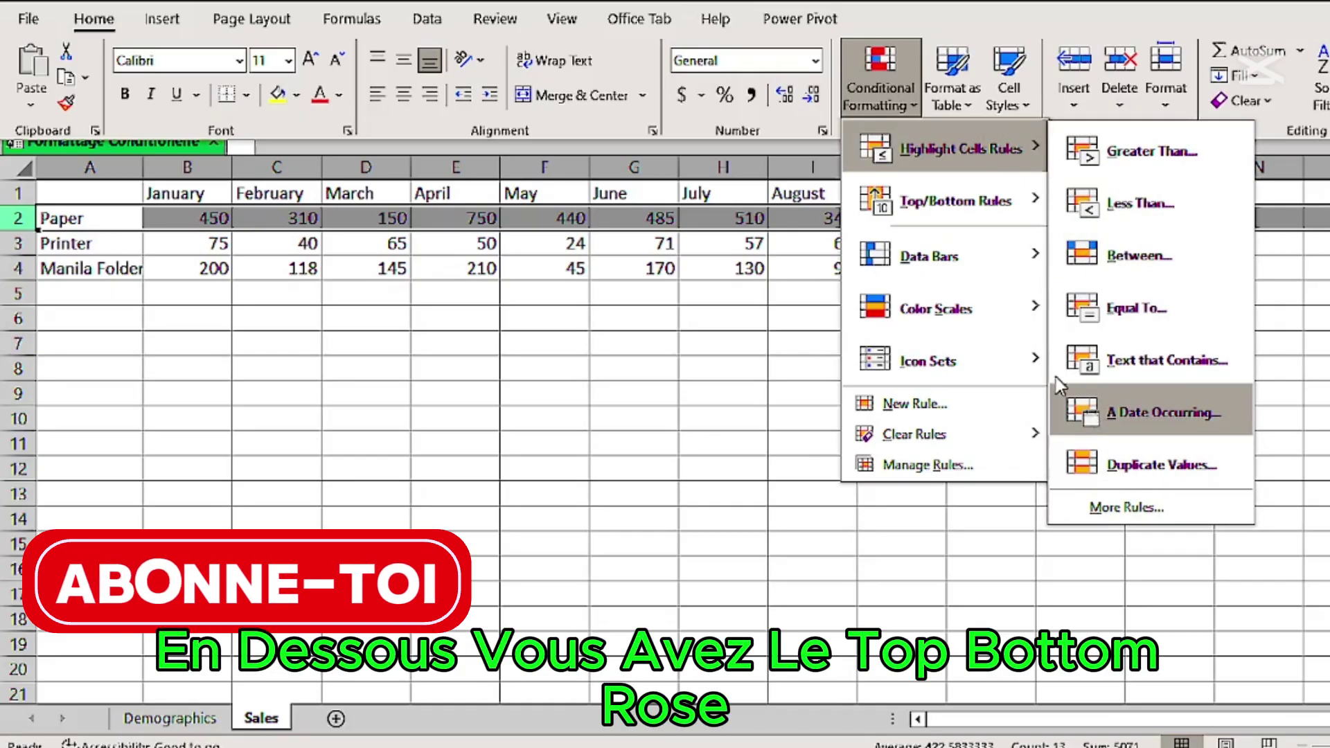
mouse_move(929, 198)
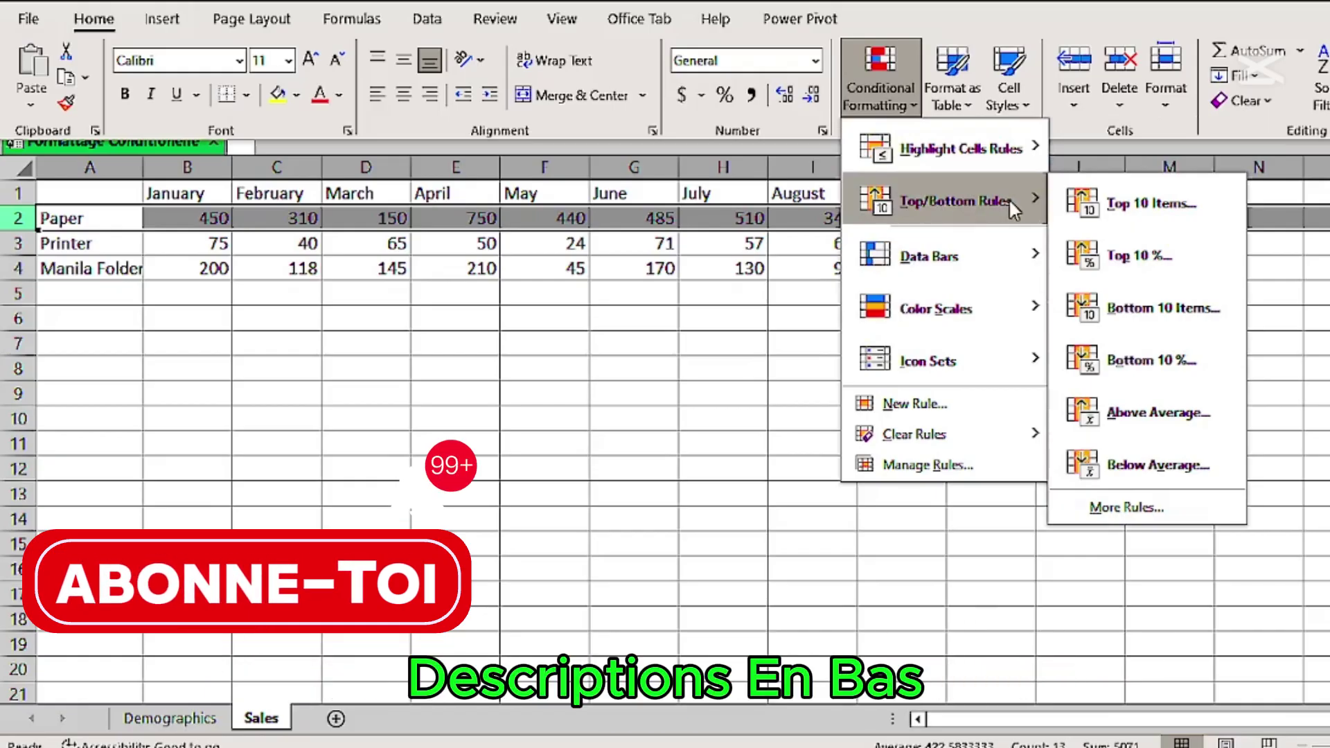
mouse_move(921, 267)
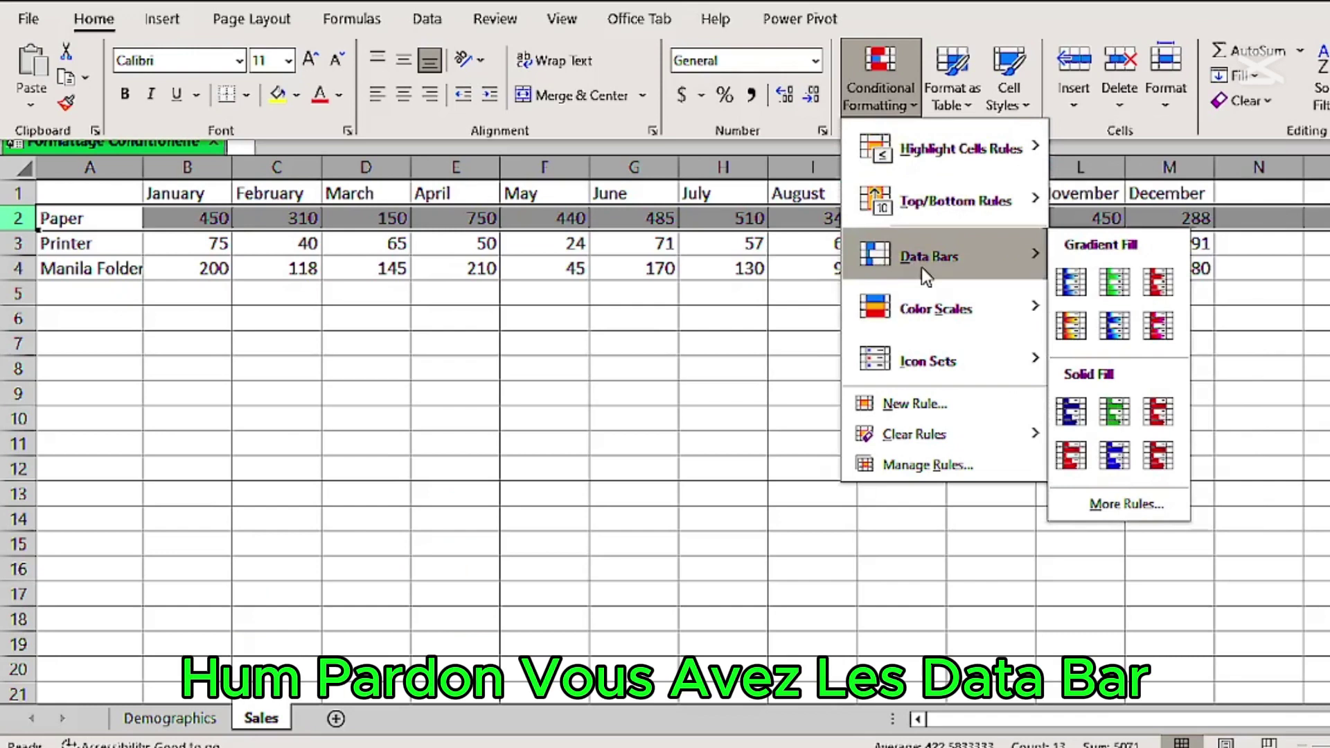
mouse_move(926, 305)
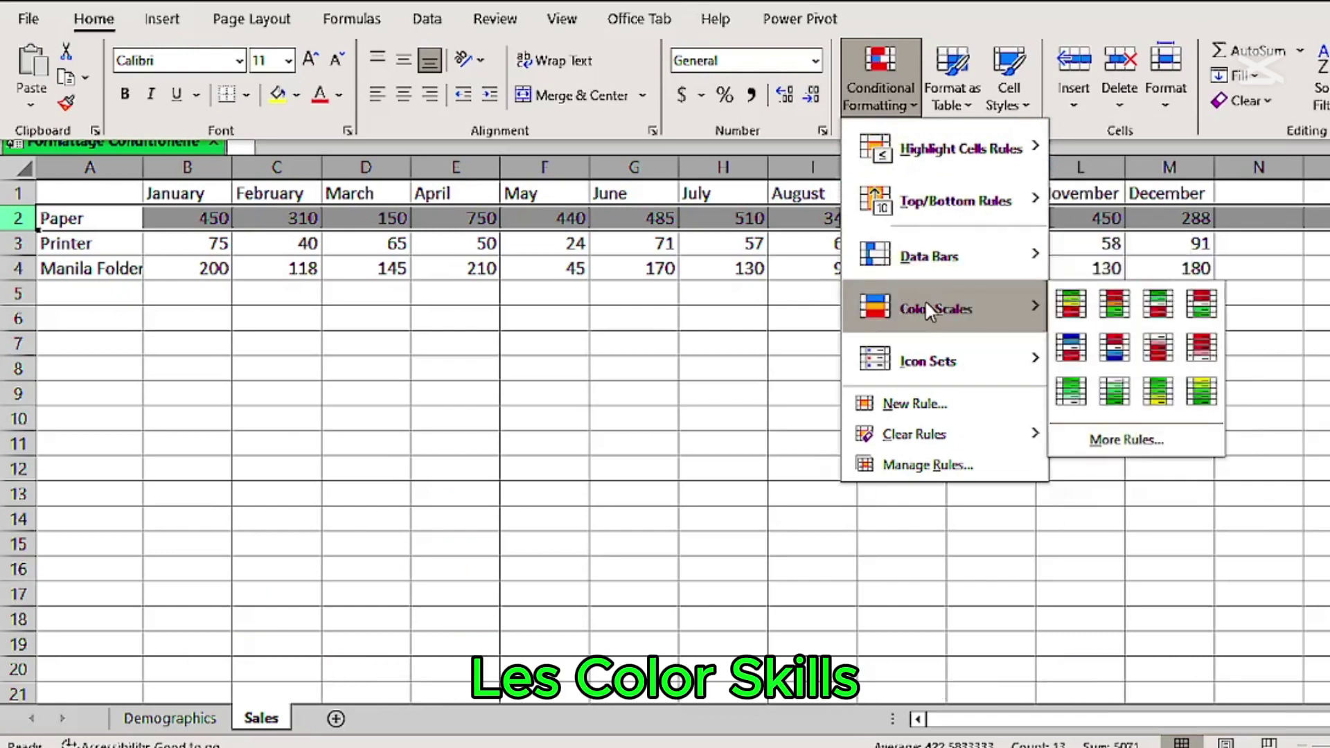
mouse_move(909, 364)
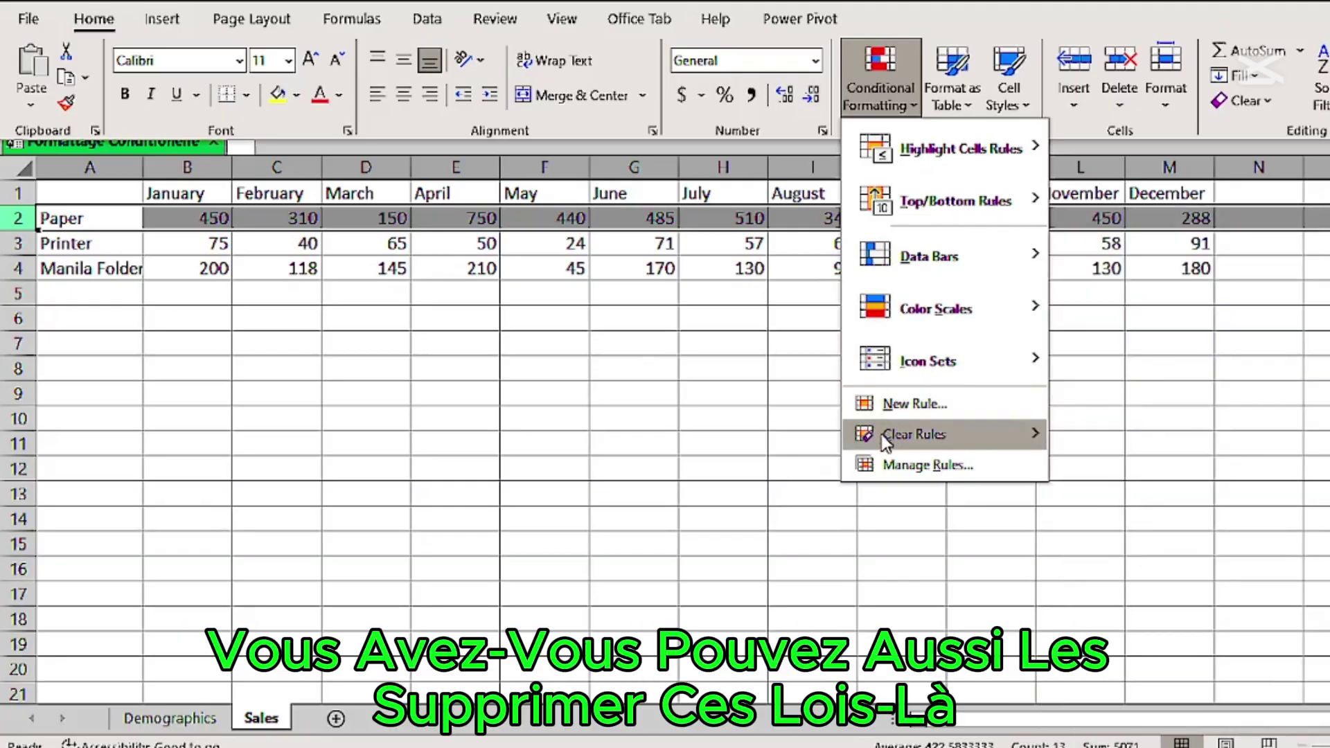
mouse_move(885, 441)
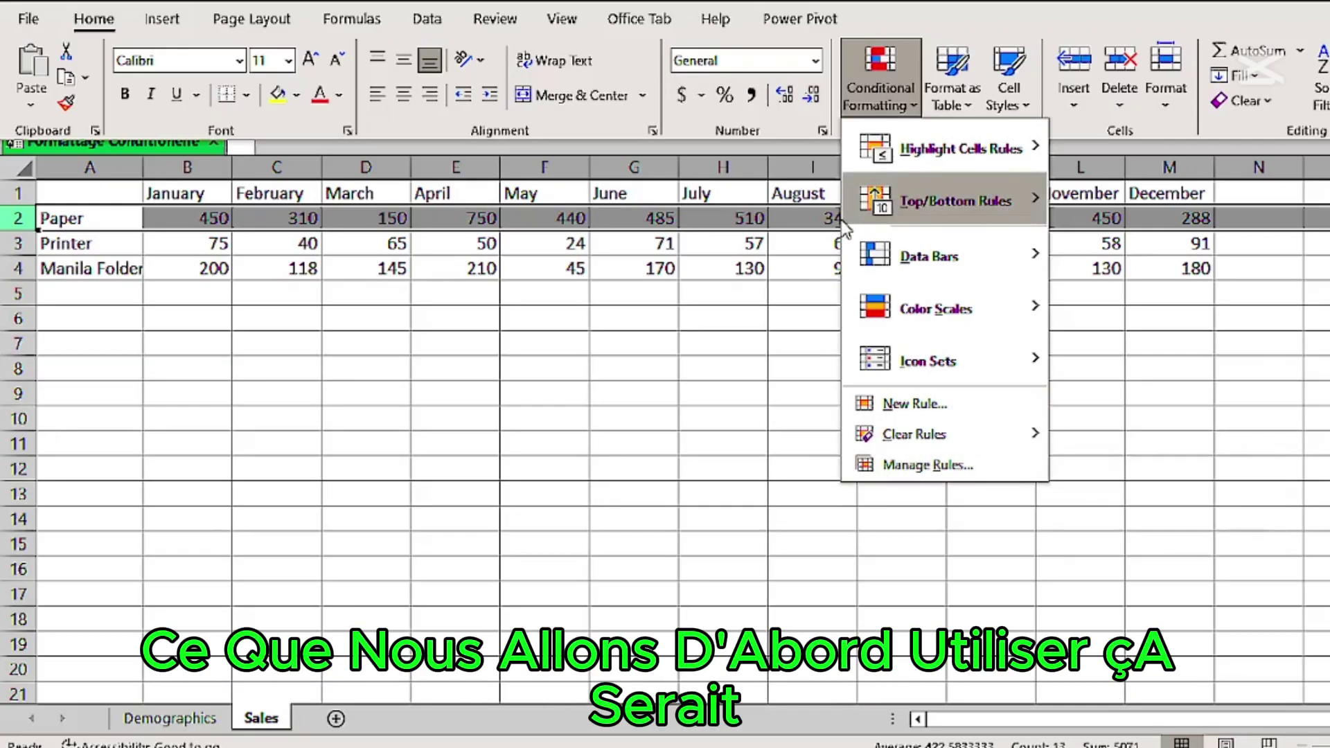
mouse_move(878, 324)
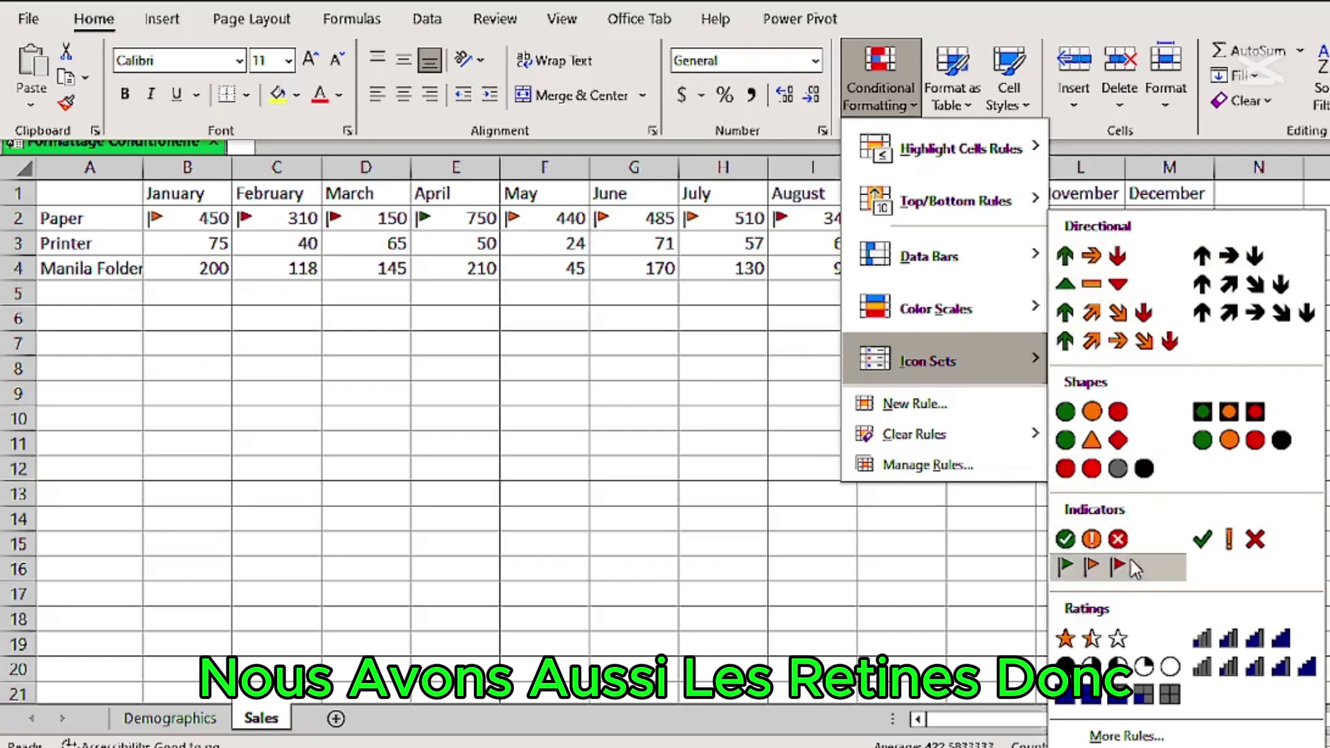
left_click(1090, 254)
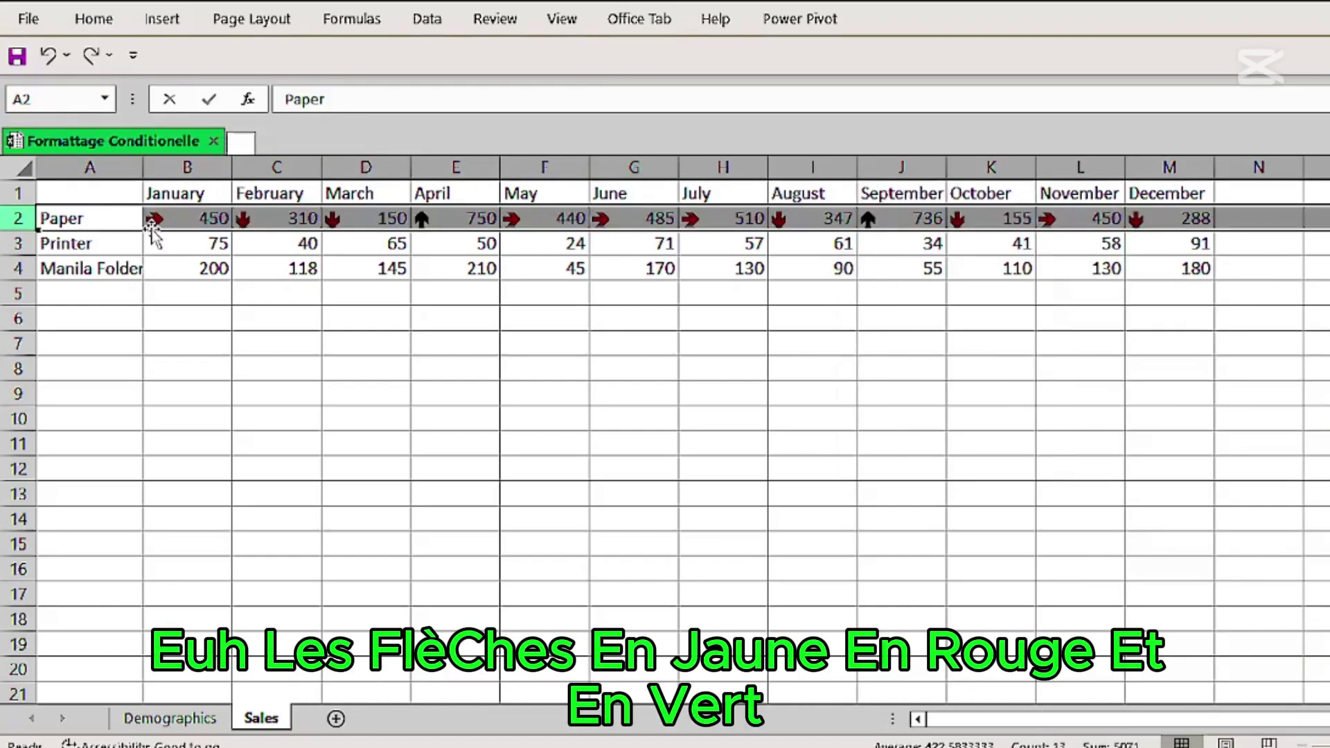
left_click(163, 264)
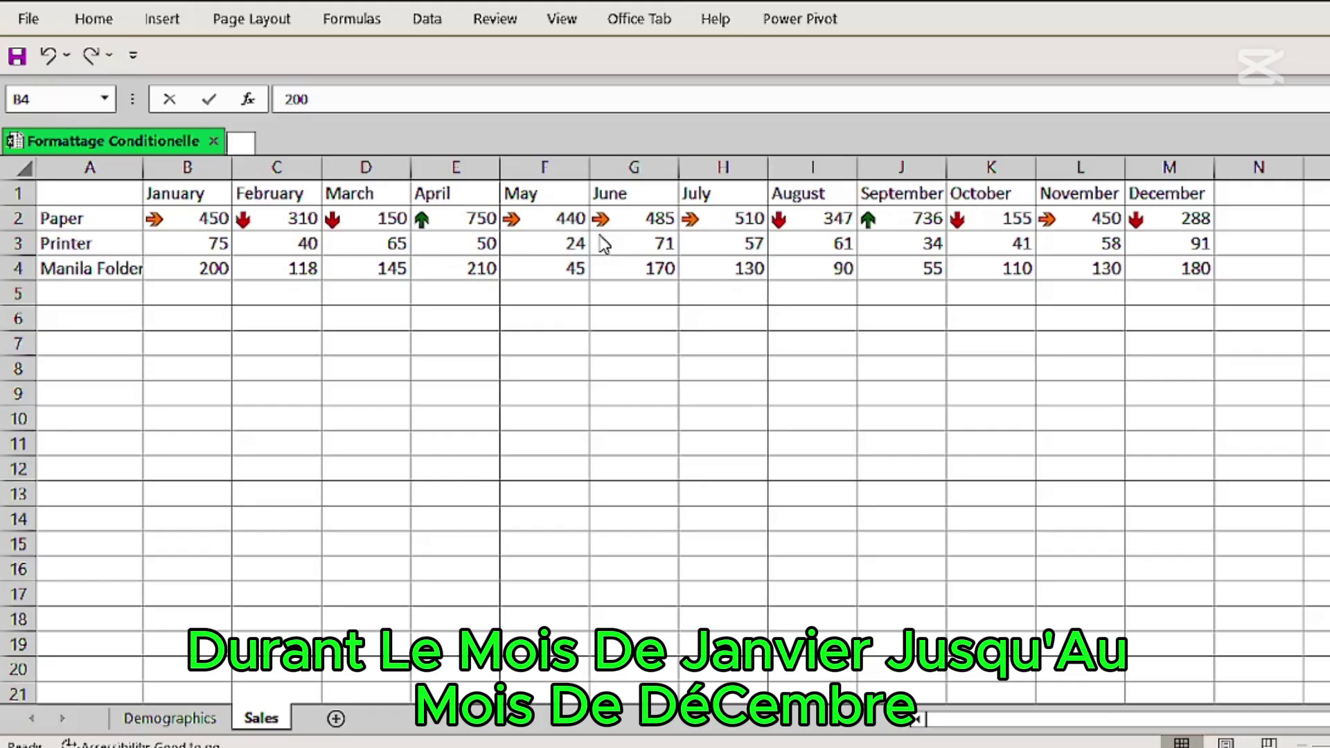
left_click(20, 219)
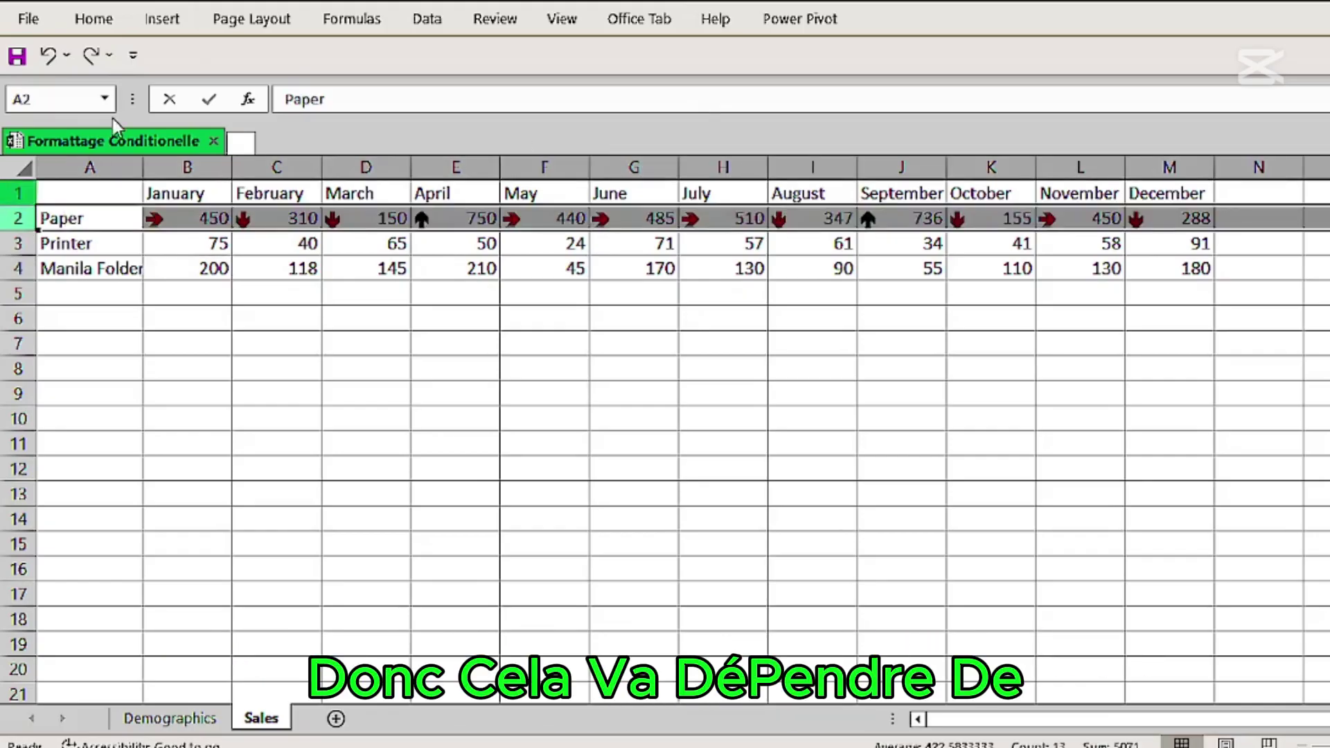
left_click(97, 20)
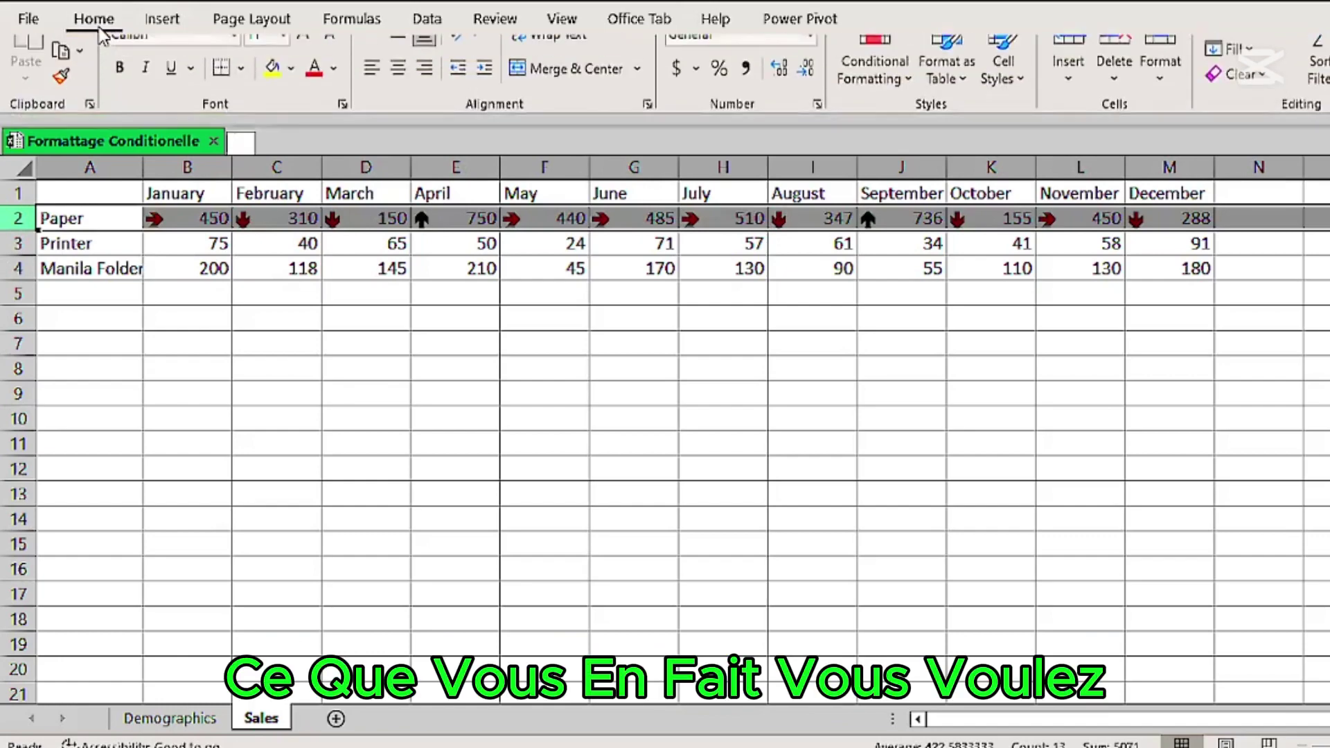
left_click(880, 90)
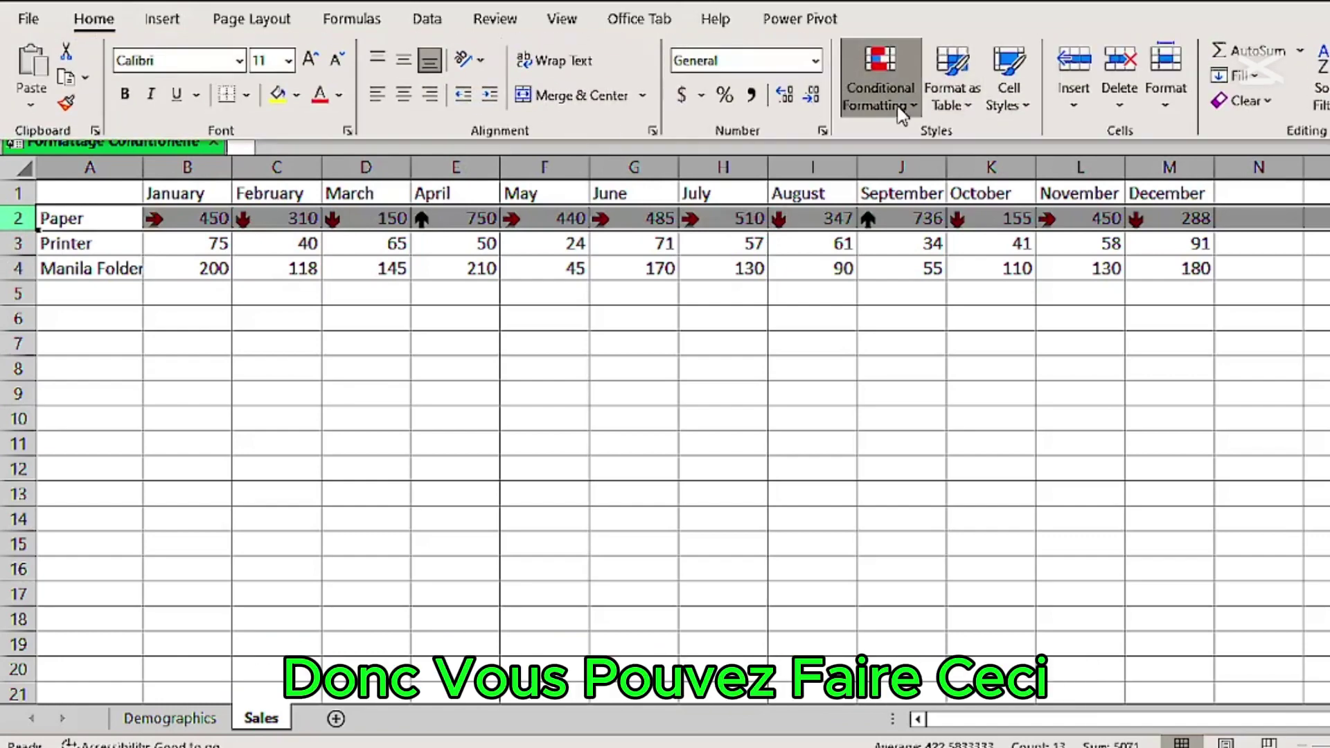
mouse_move(914, 357)
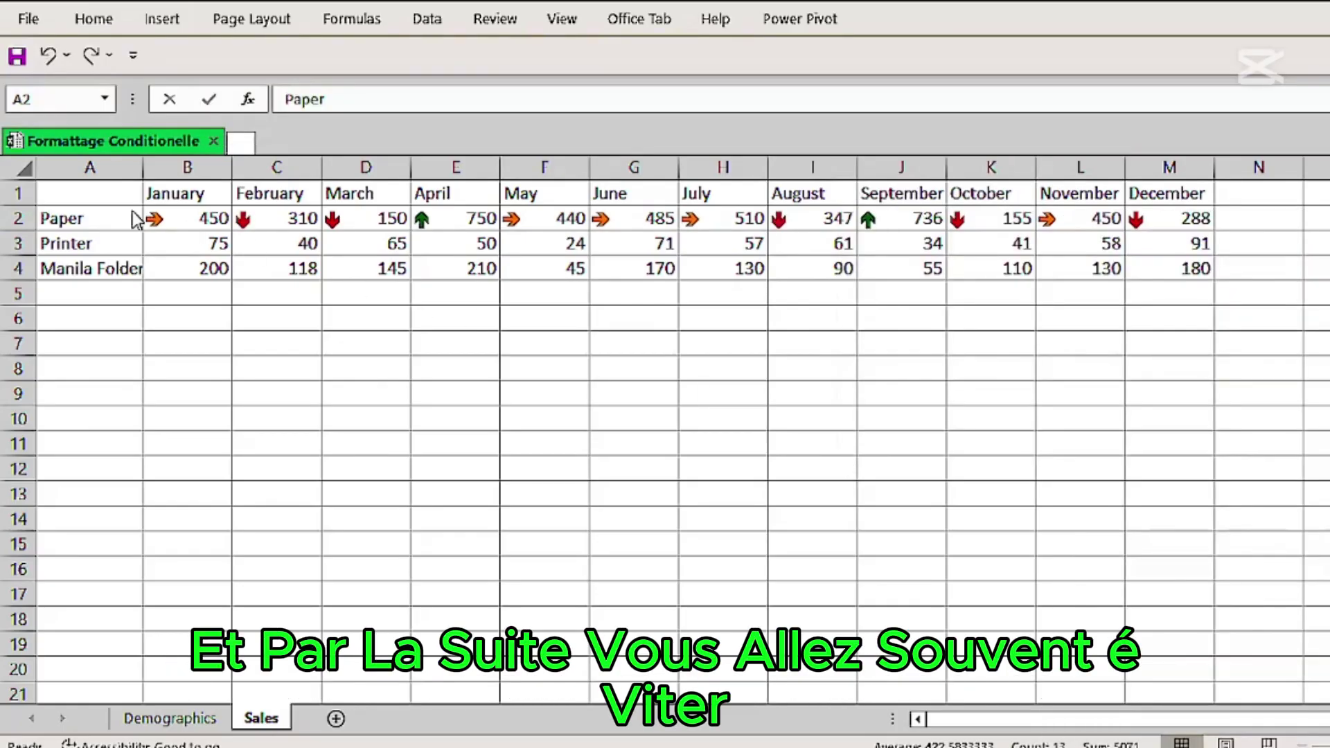
Increase the height of the month header row, row 1
left_click(14, 216)
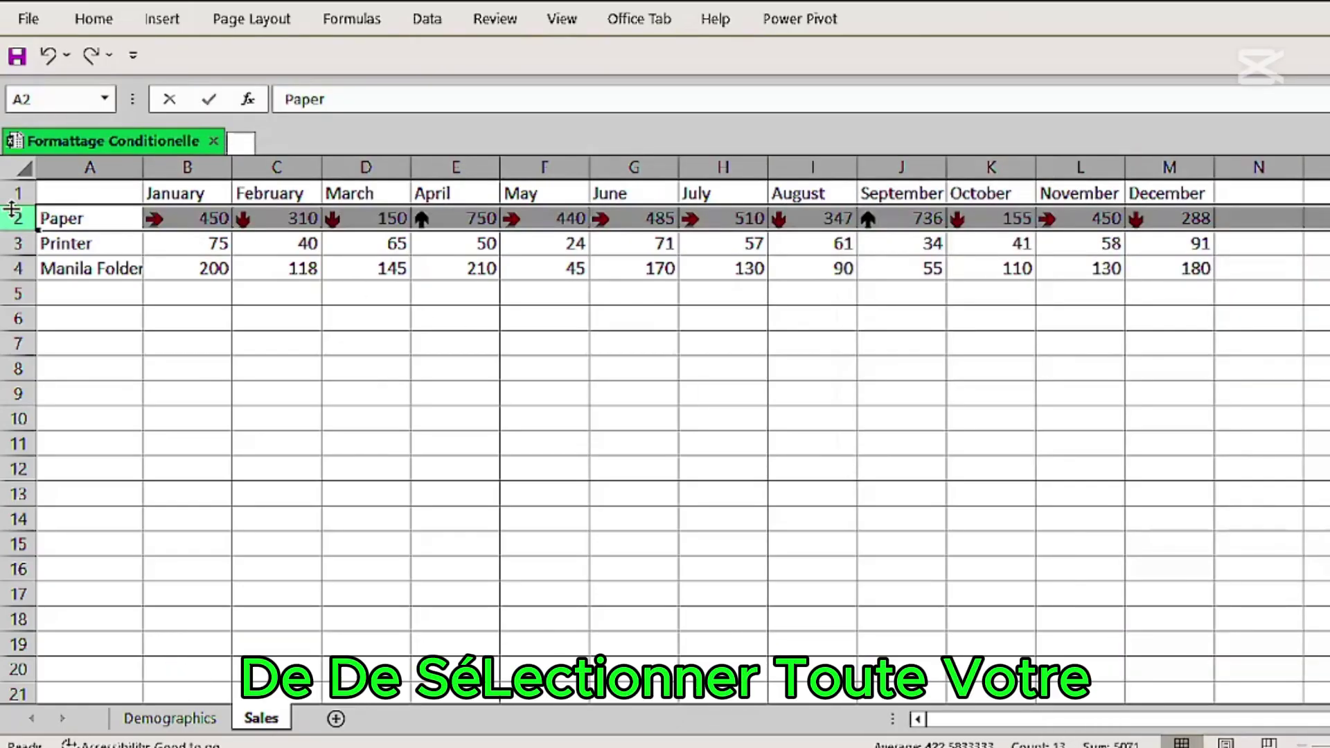
left_click_drag(29, 209, 36, 242)
Try the three coloured arrows icon set on the whole range A2:N5, covering Paper, Printer and Manila Folder together
left_click_drag(1259, 327, 44, 257)
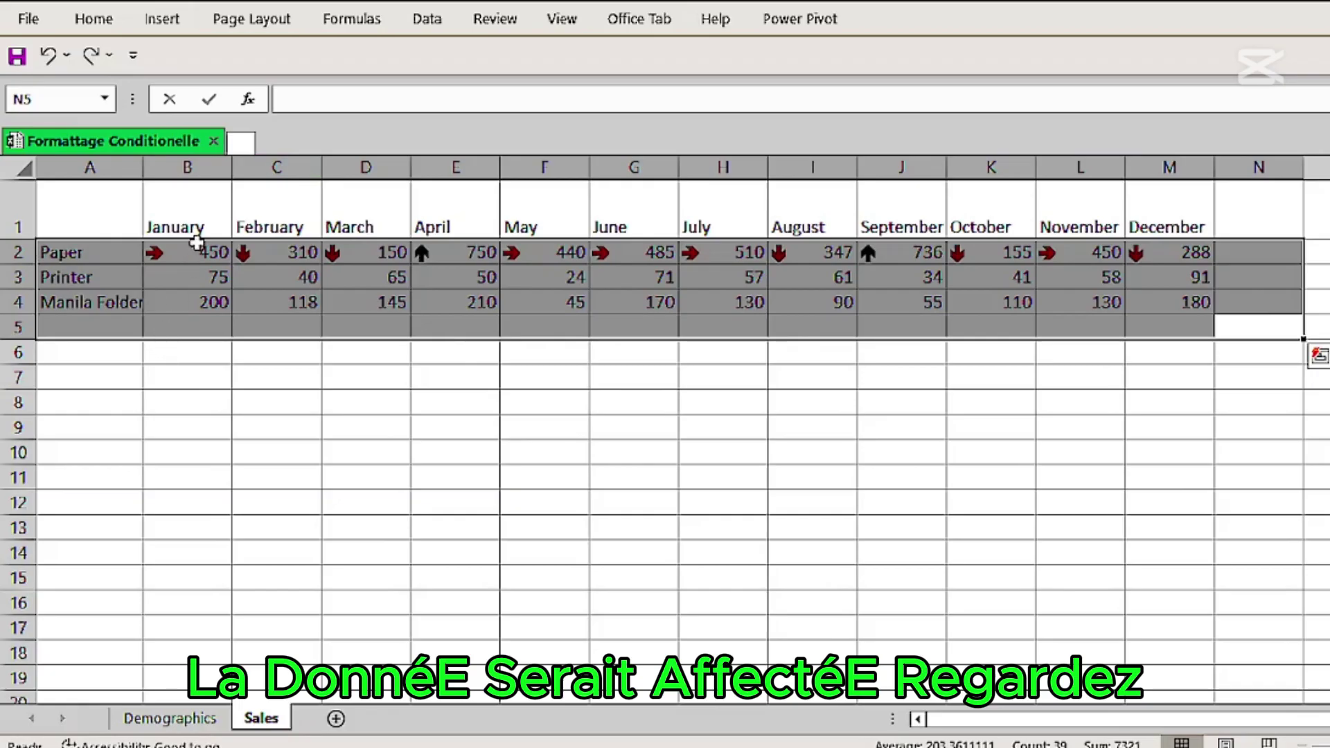
left_click(93, 19)
left_click(880, 76)
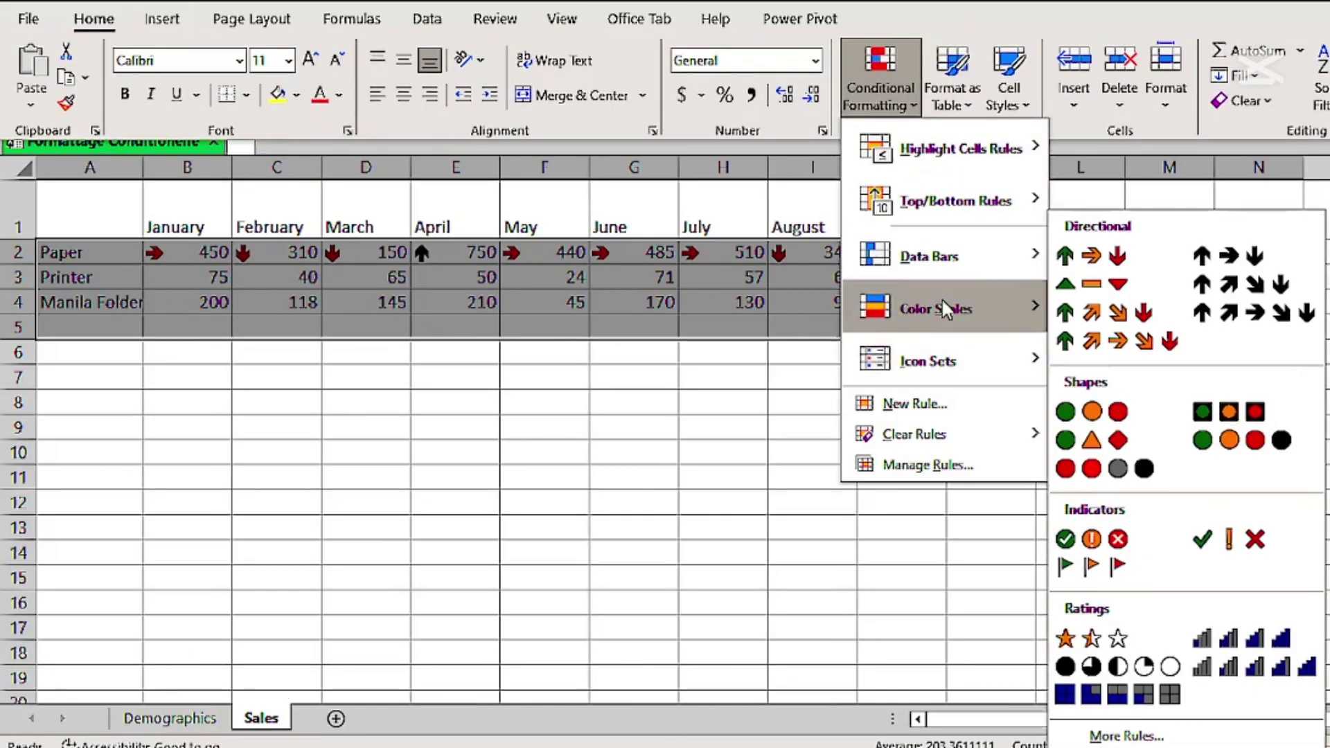
mouse_move(958, 374)
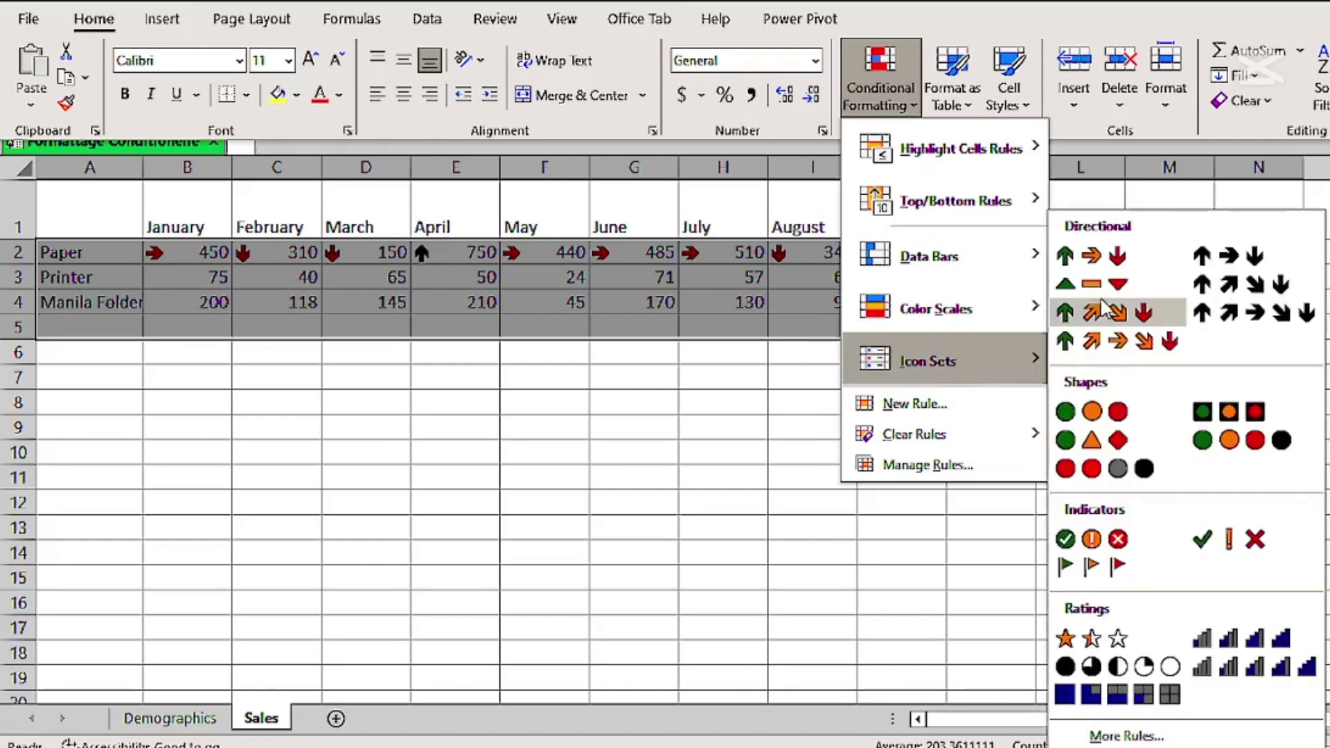
left_click(1096, 258)
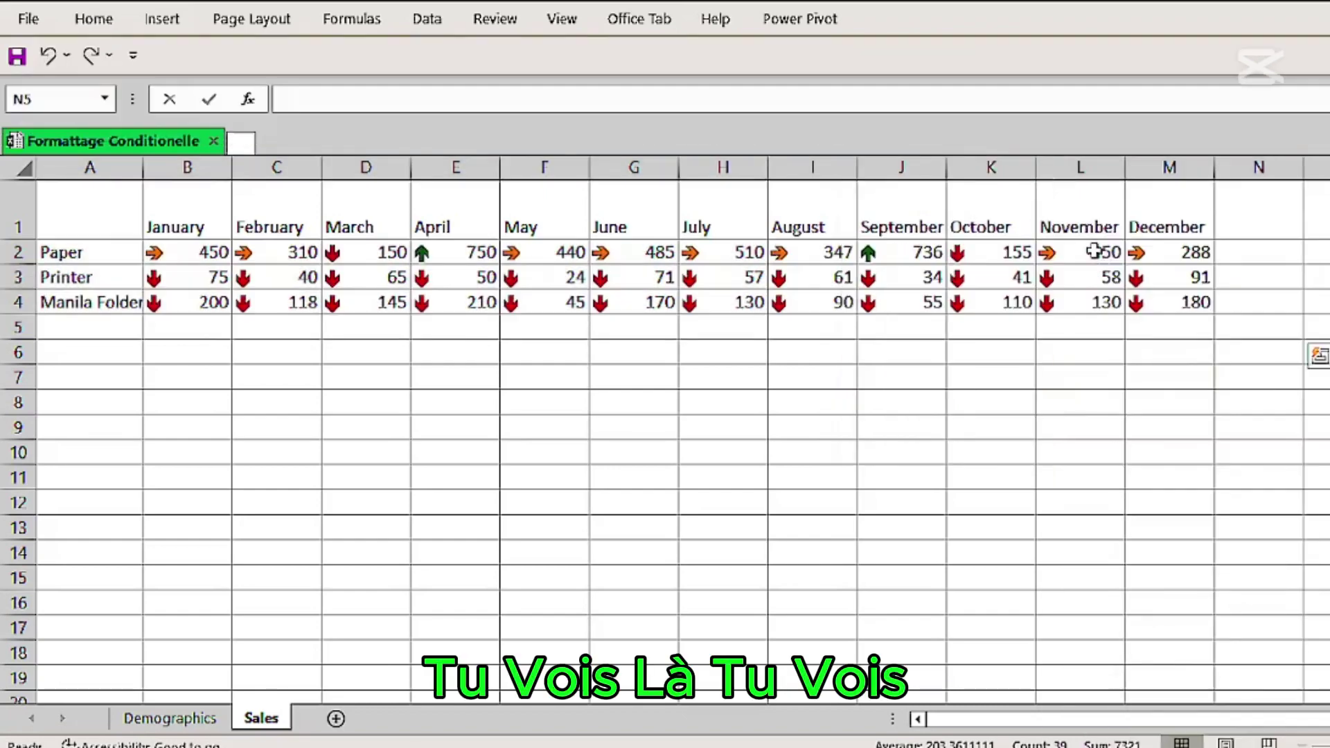
left_click(906, 368)
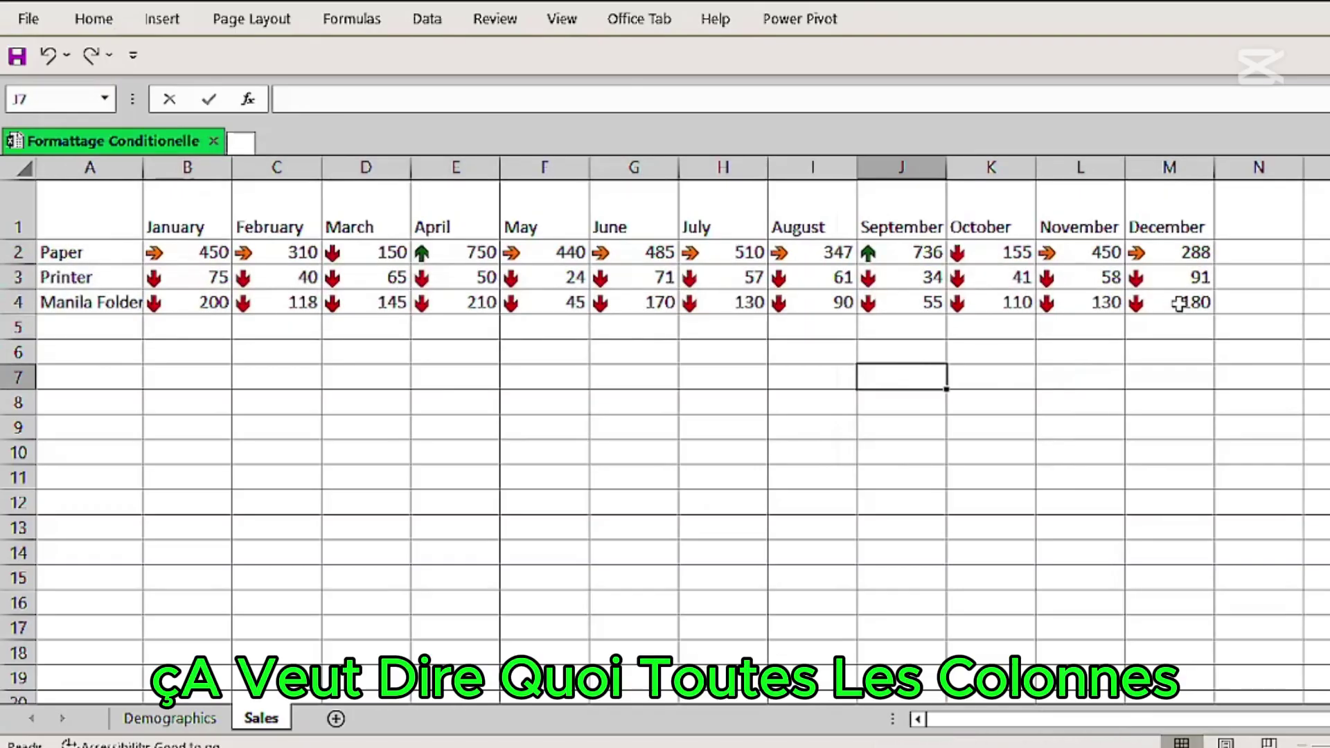
left_click(19, 278)
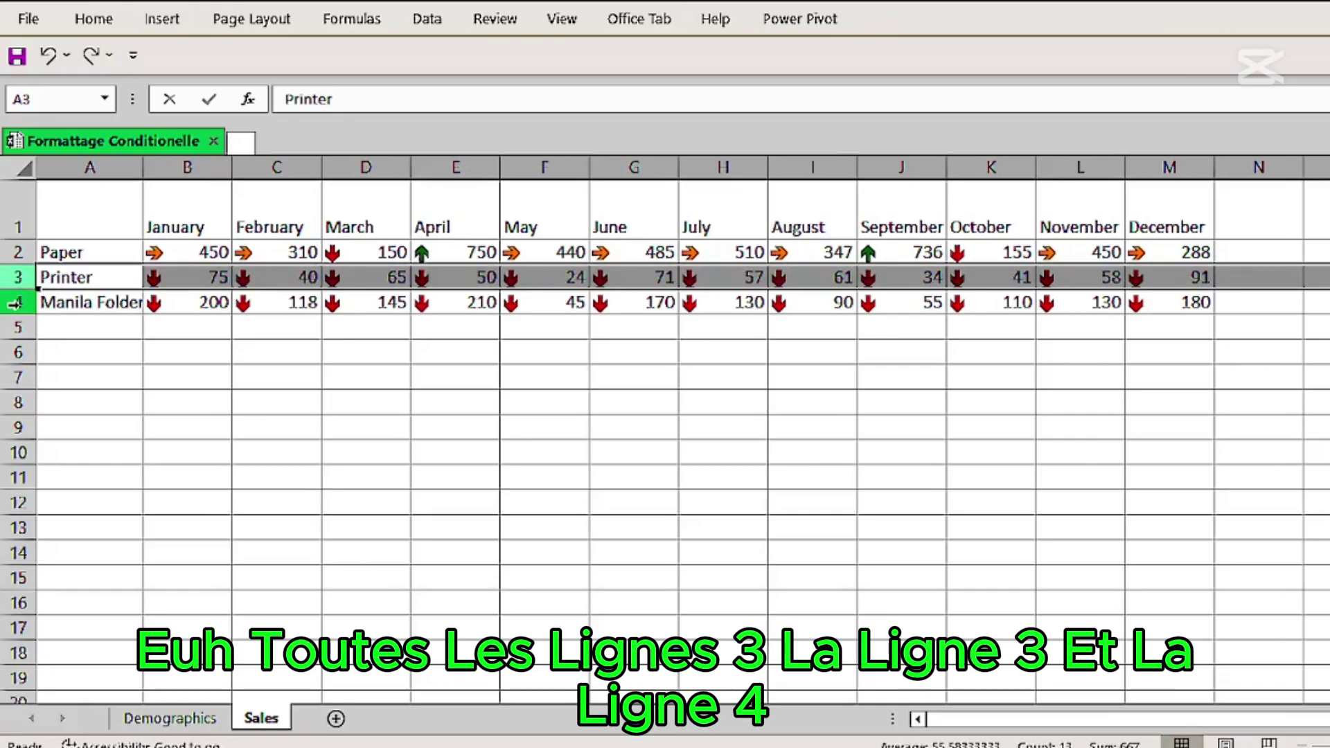
left_click(16, 302)
left_click(15, 252)
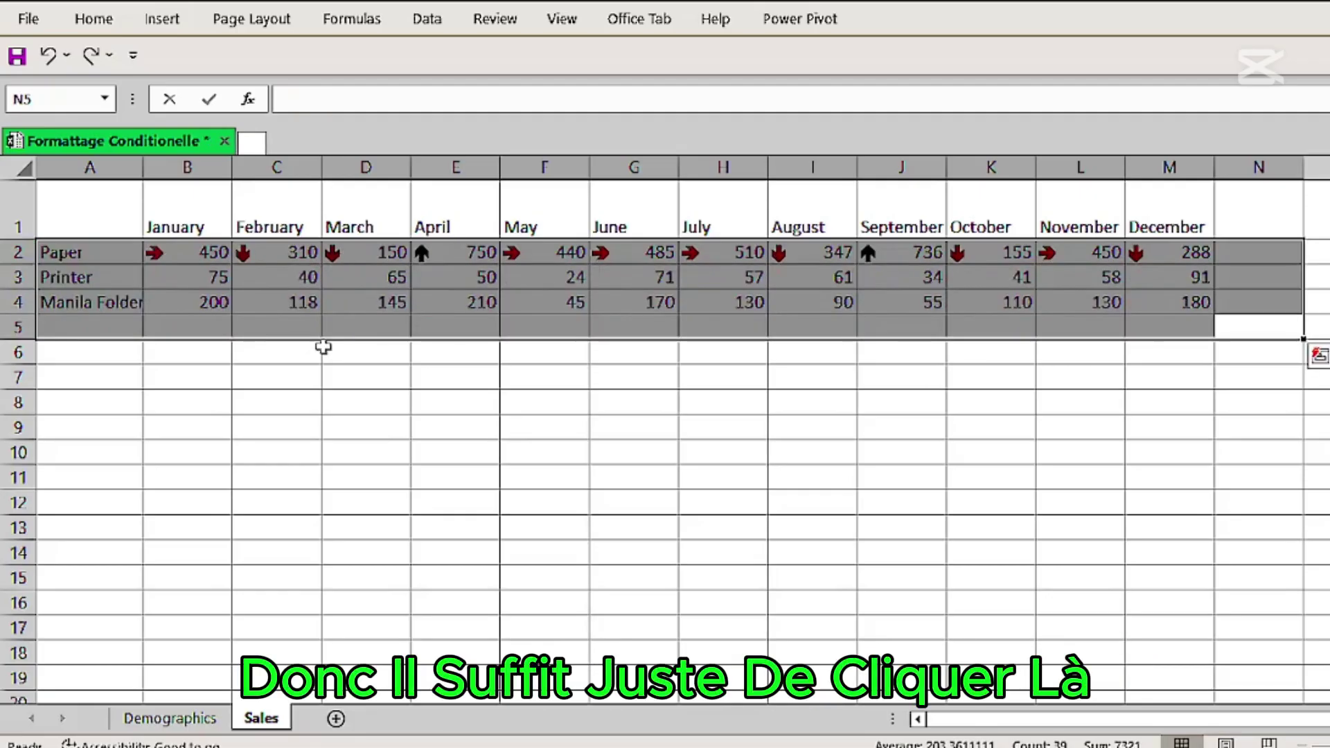
Apply the directional icon set of three coloured arrows to the Printer row only
left_click(328, 349)
left_click(5, 278)
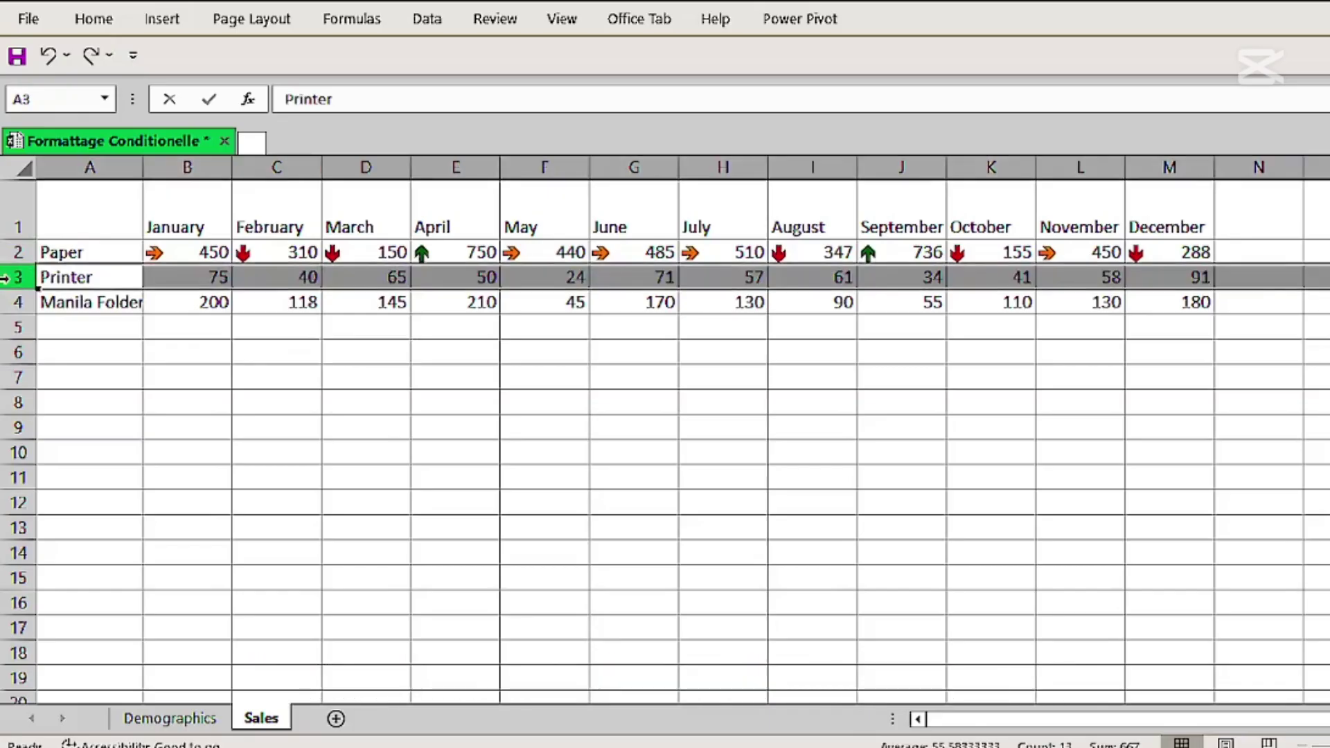
left_click(94, 21)
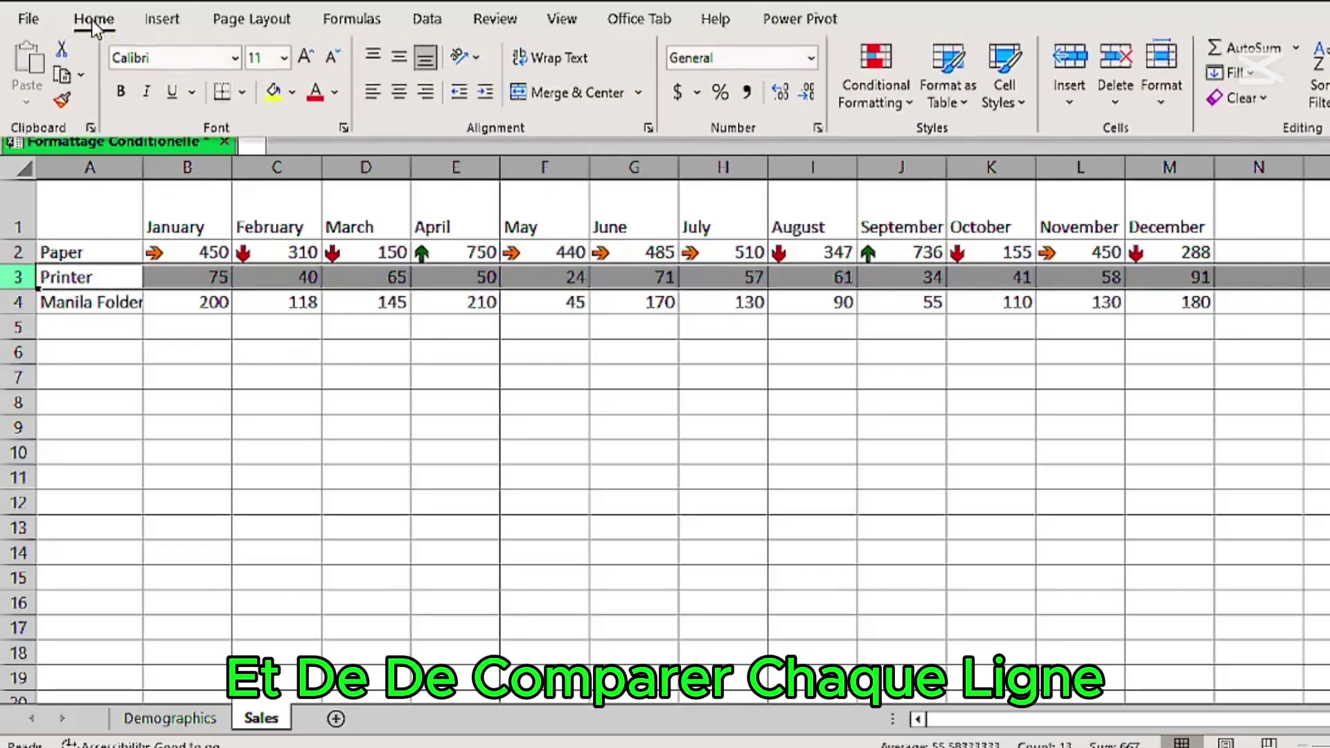
left_click(912, 104)
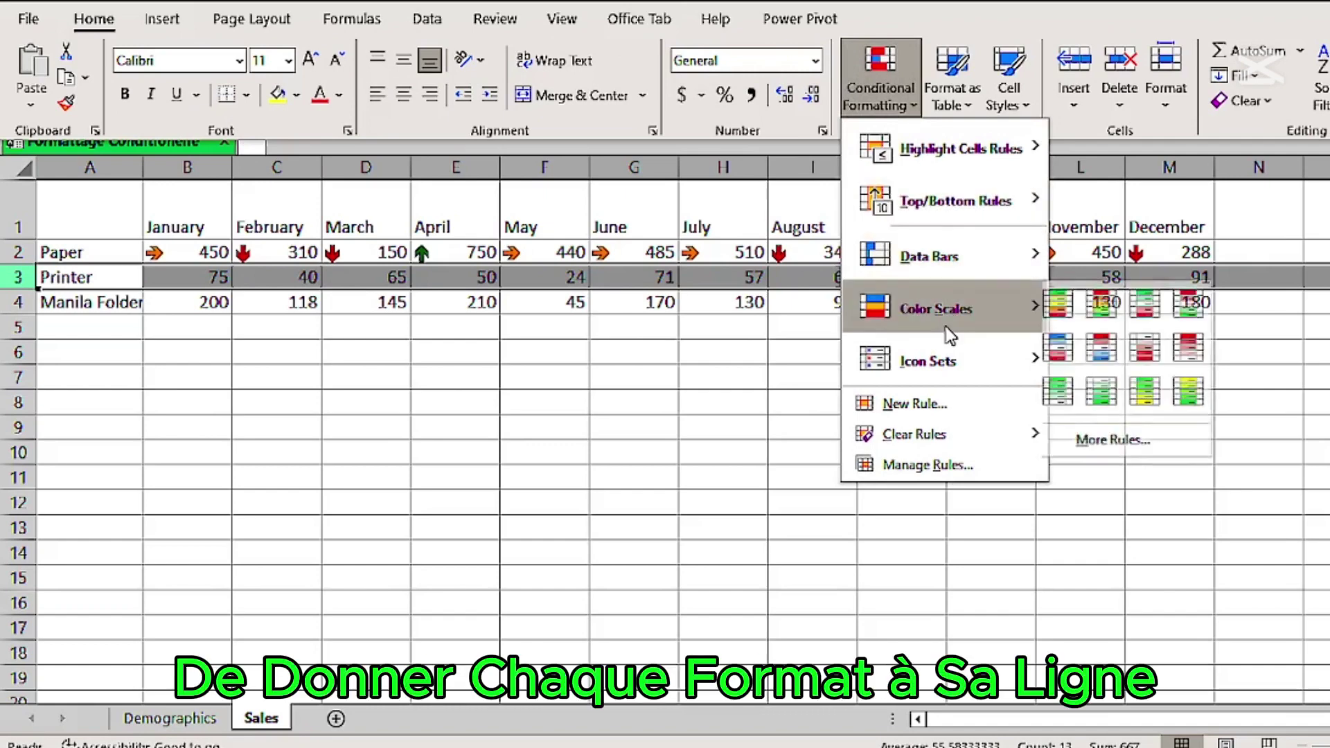
mouse_move(933, 372)
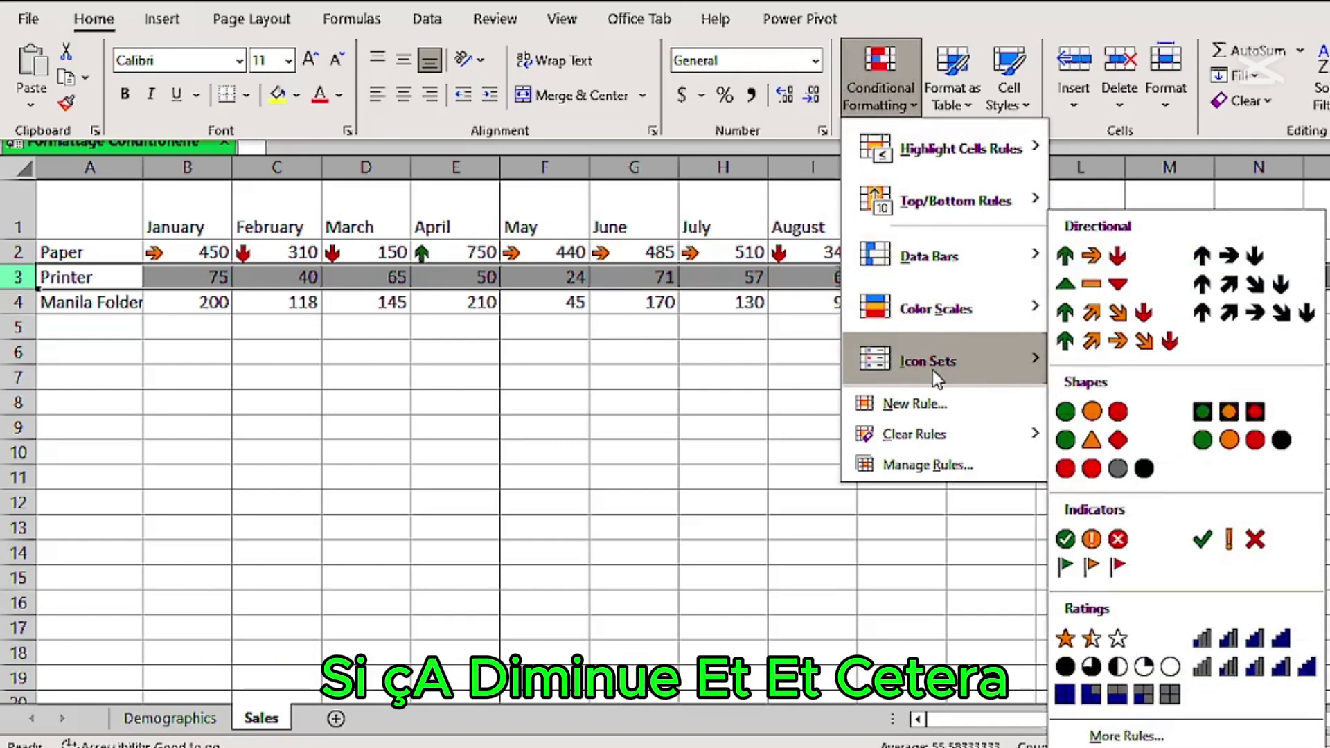
left_click(1093, 267)
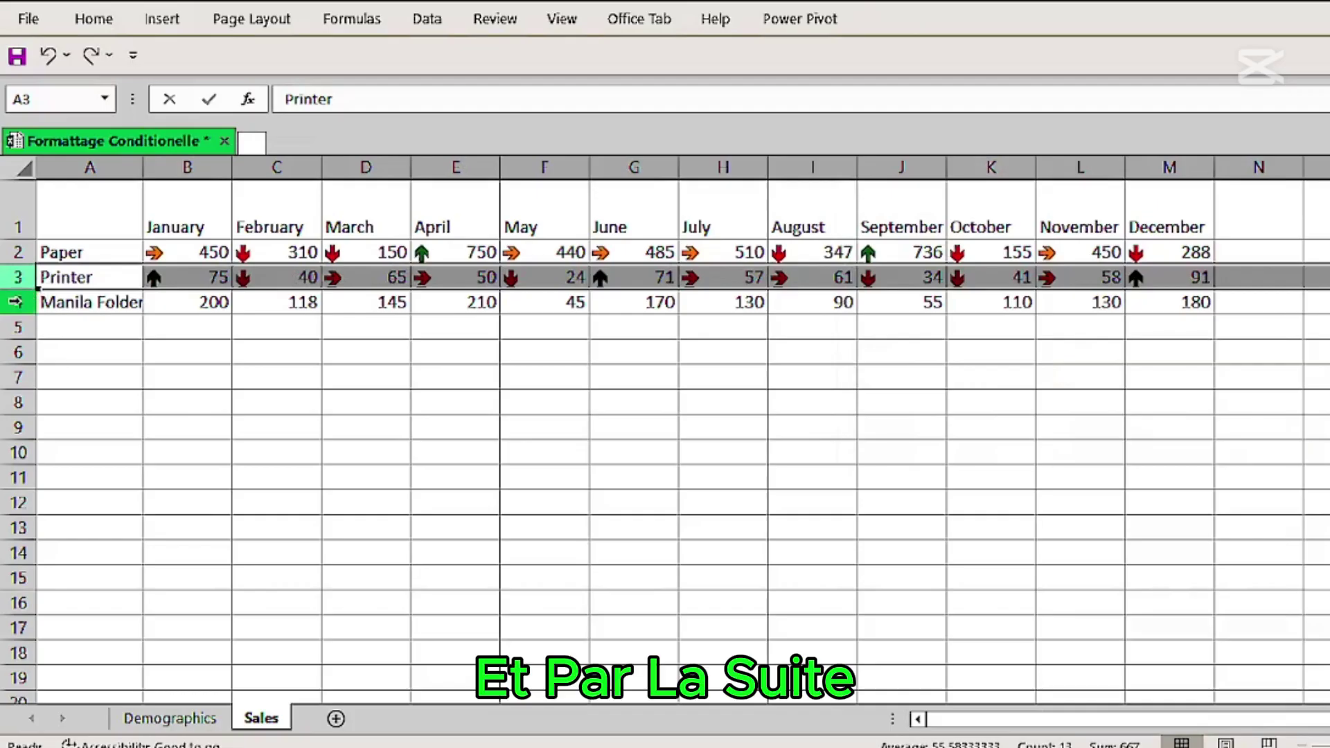
Apply the directional icon set of five coloured arrows to the Manila Folder row
left_click(17, 304)
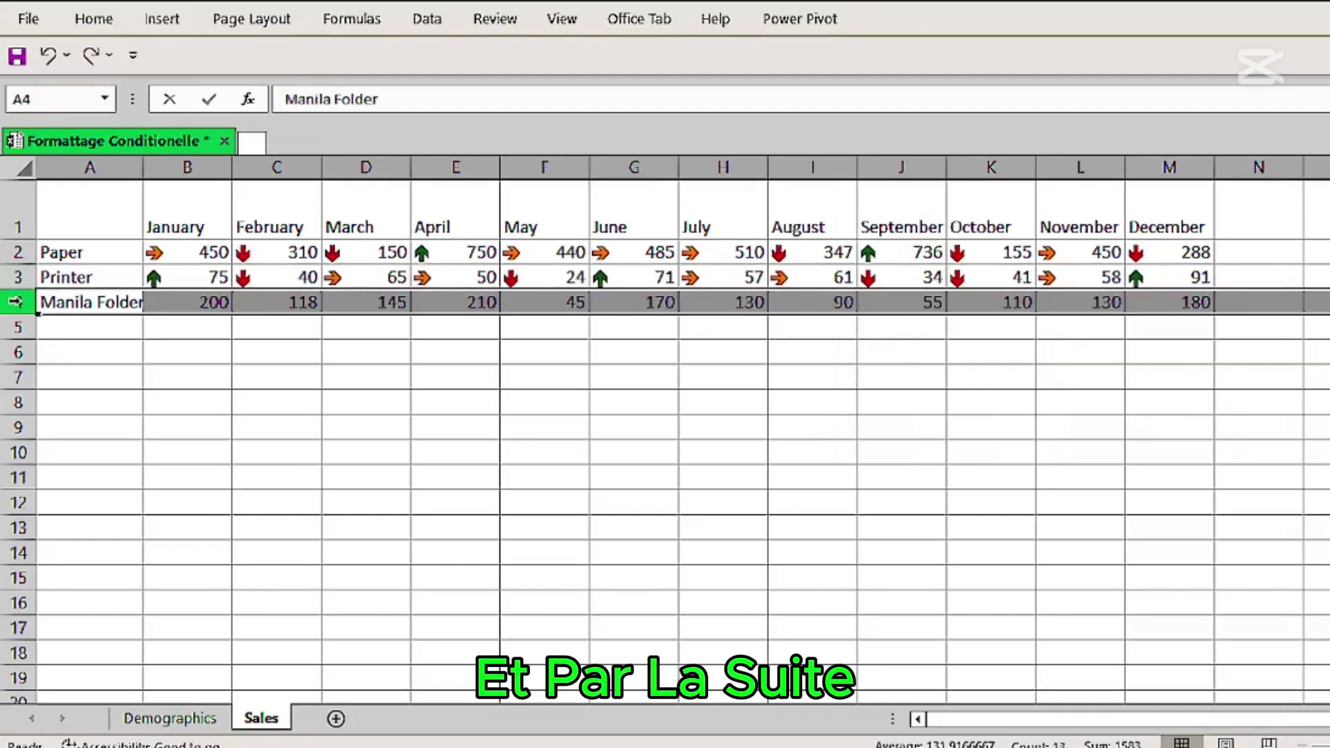
left_click(110, 23)
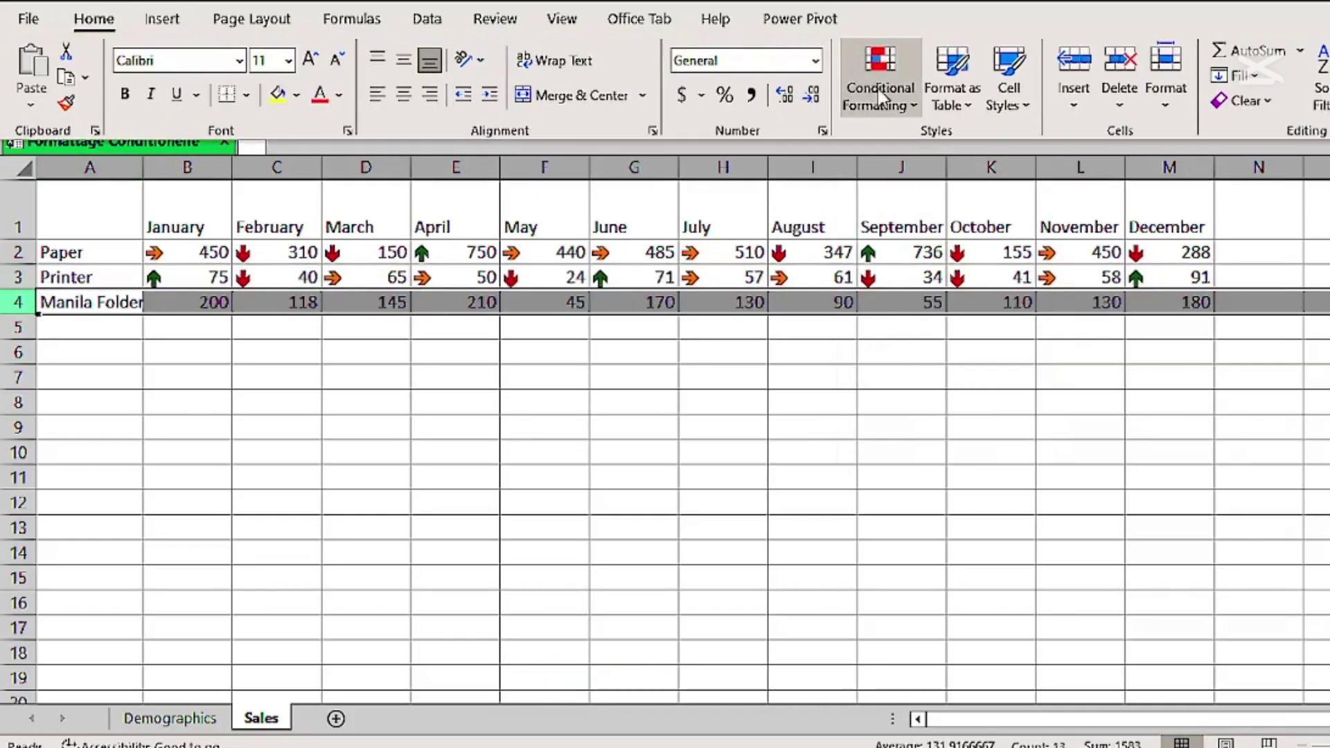
left_click(900, 97)
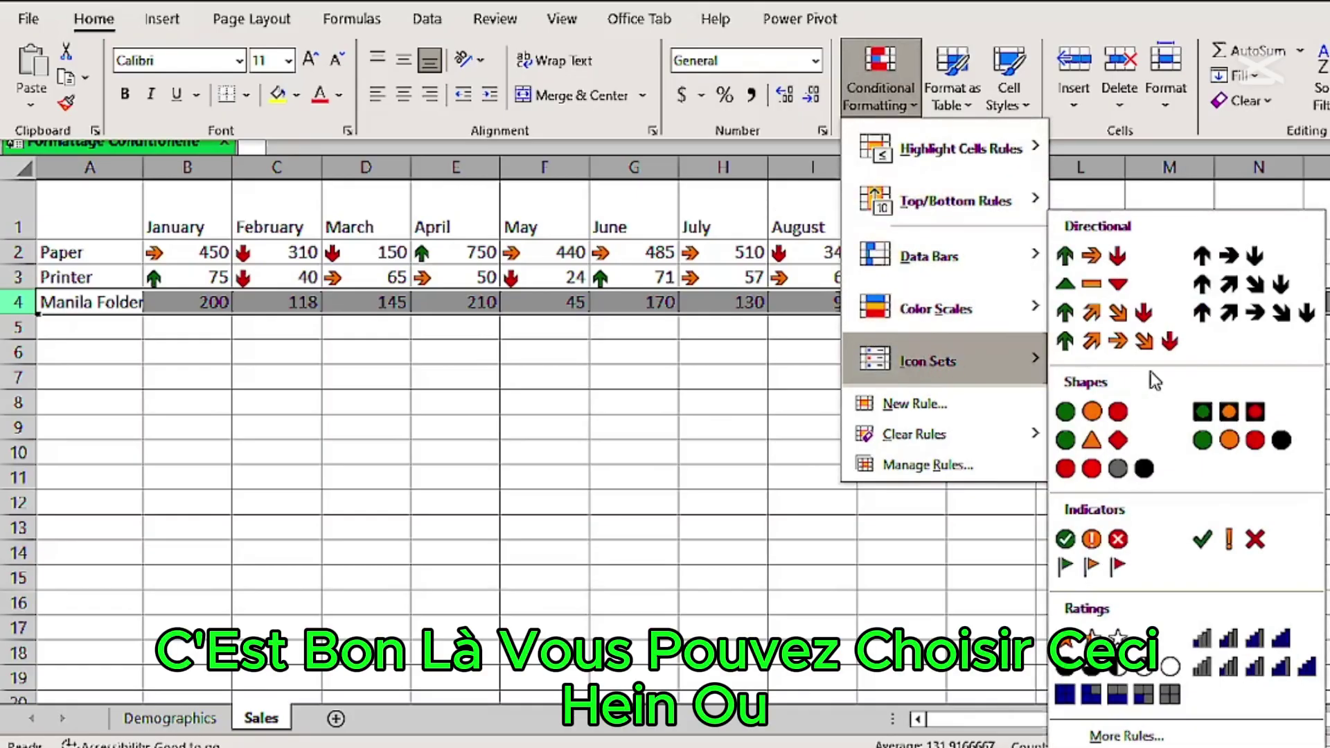
left_click(1112, 355)
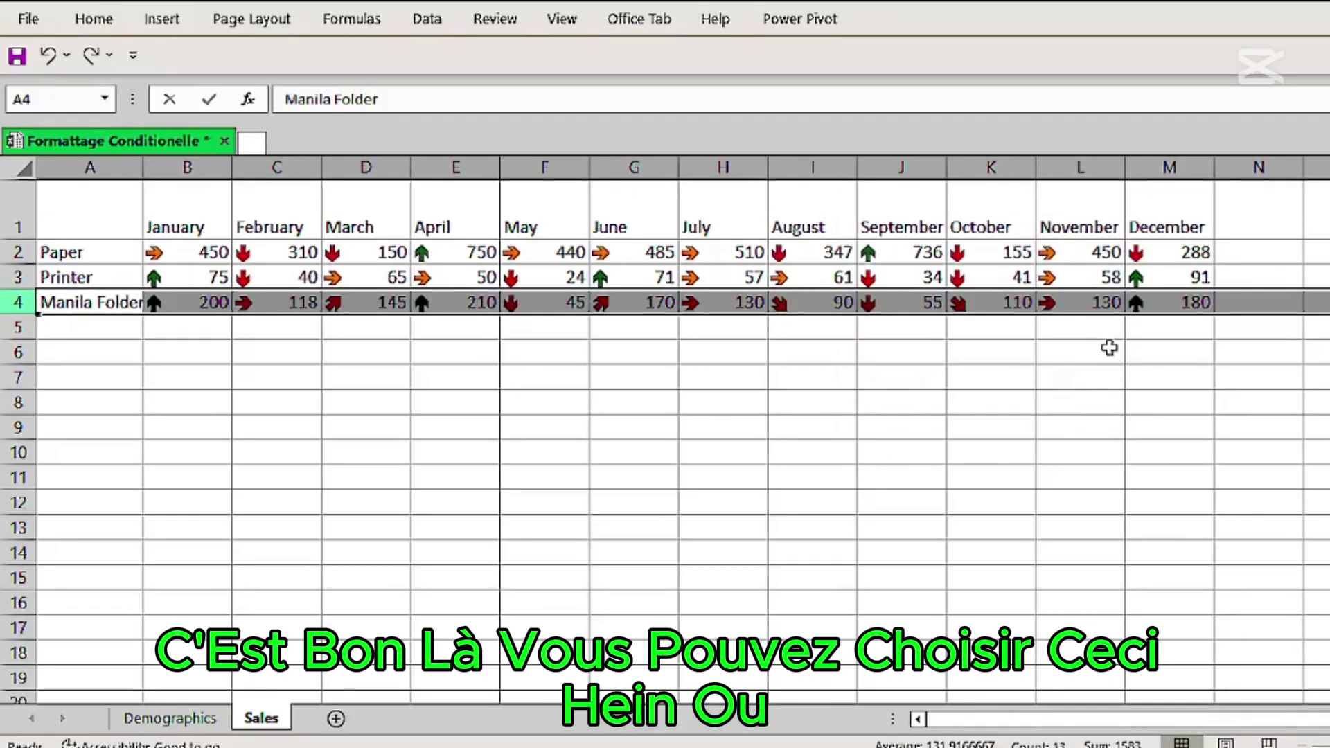
Change the Manila Folder row's icon set to the three coloured arrows and open the Demographics sheet
left_click(93, 19)
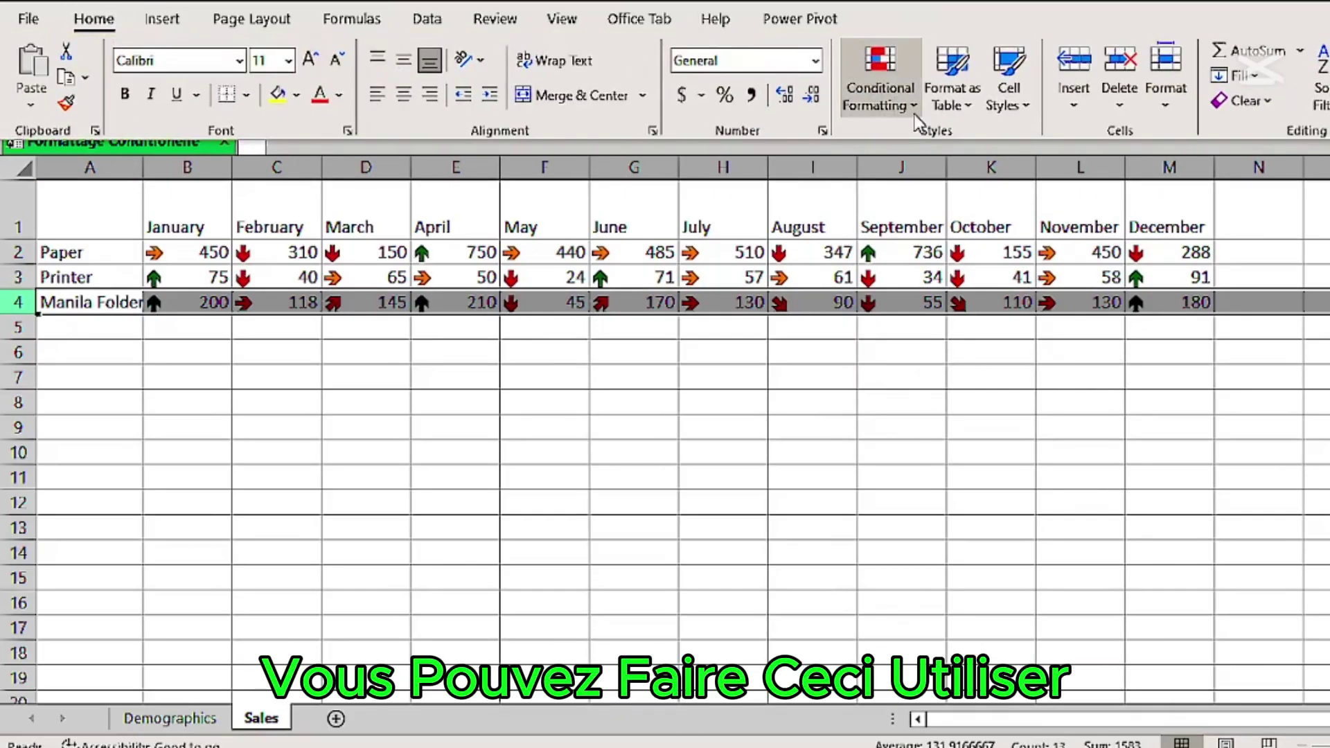
left_click(913, 109)
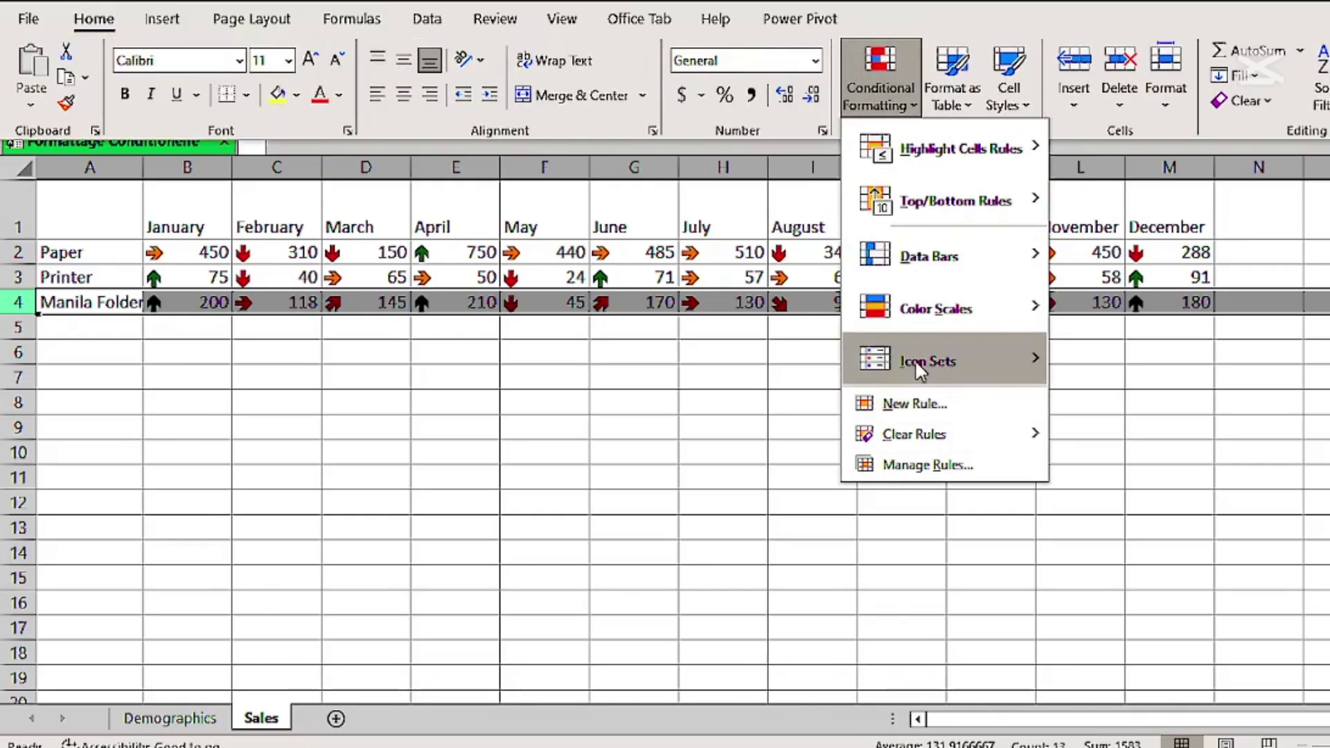
mouse_move(928, 363)
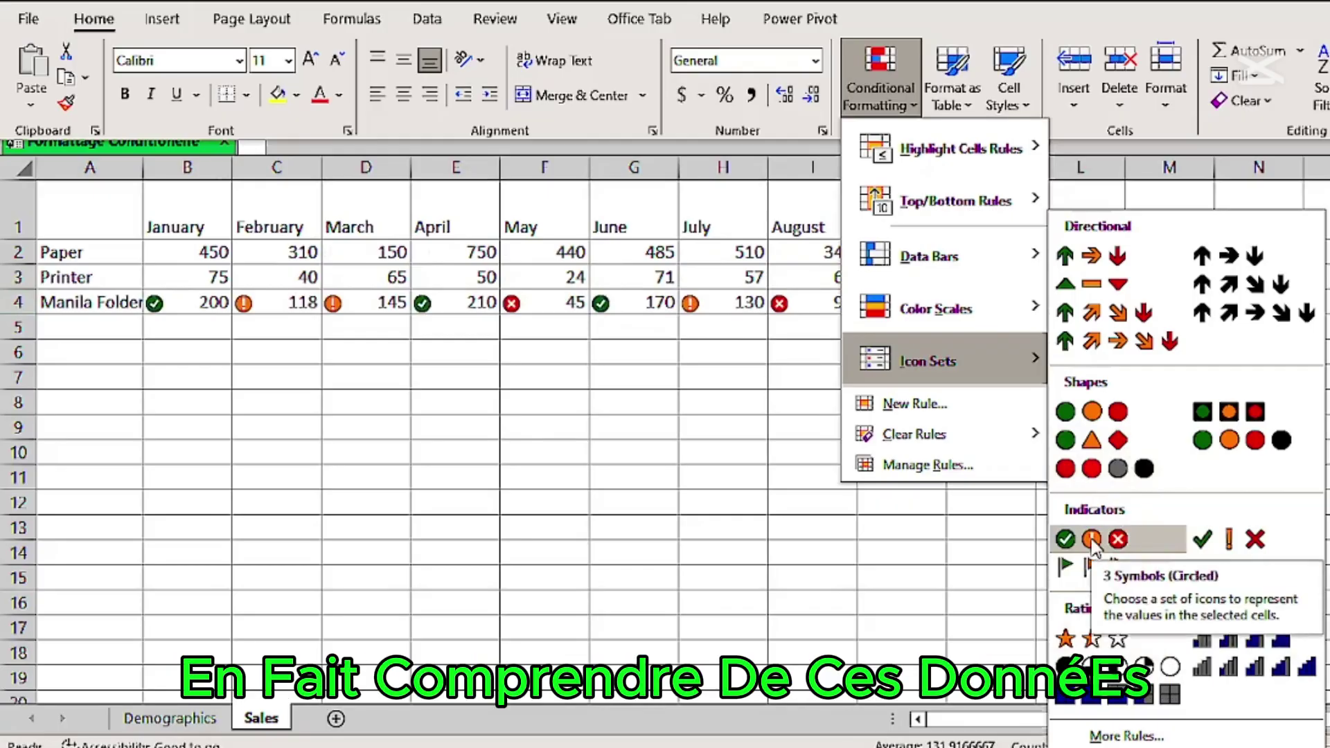
left_click(1099, 258)
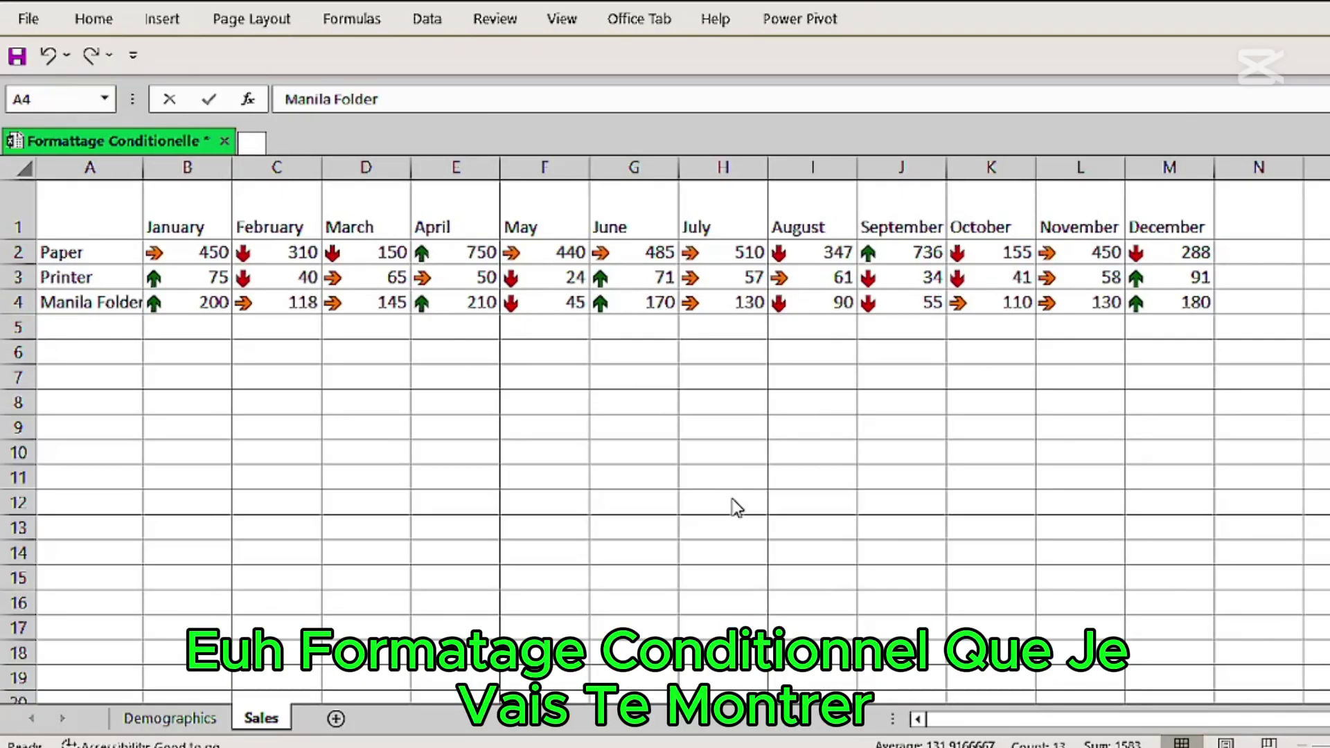
left_click(157, 724)
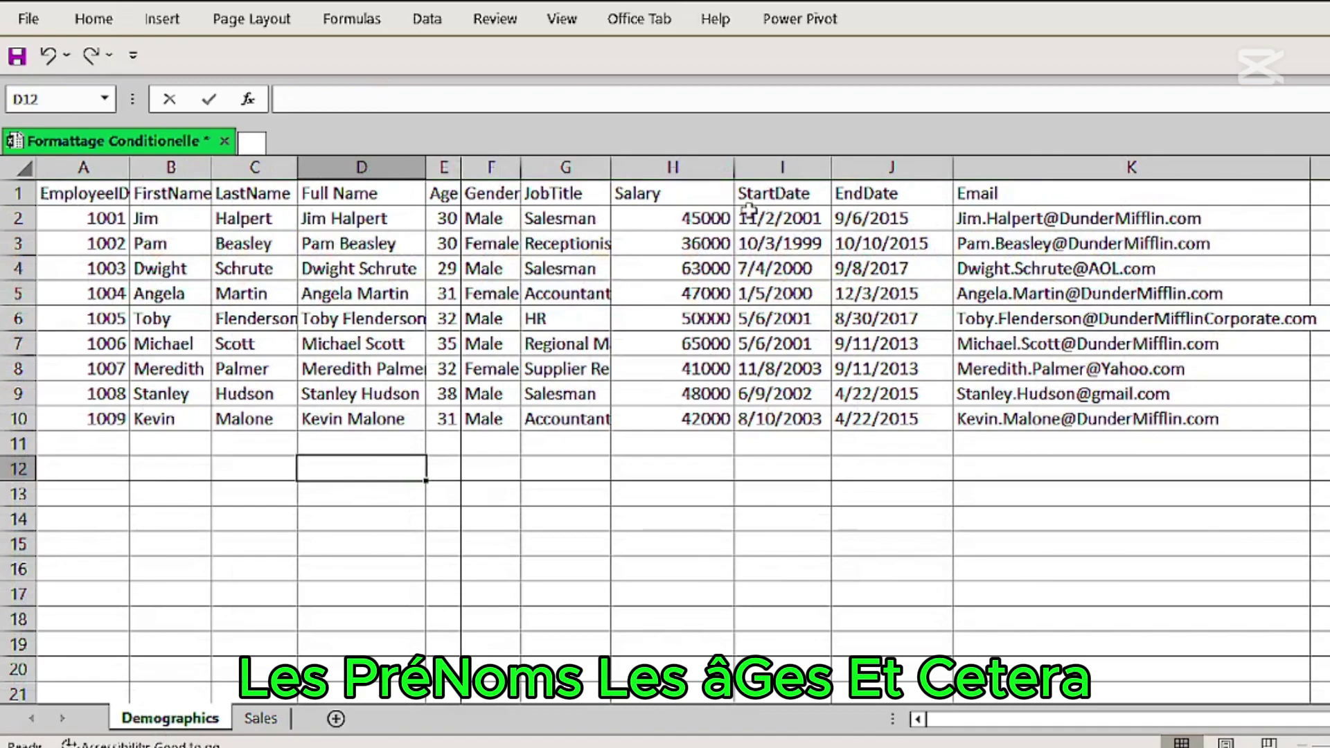
Try the green-yellow-red colour scale on the Salary column, column H
left_click(652, 169)
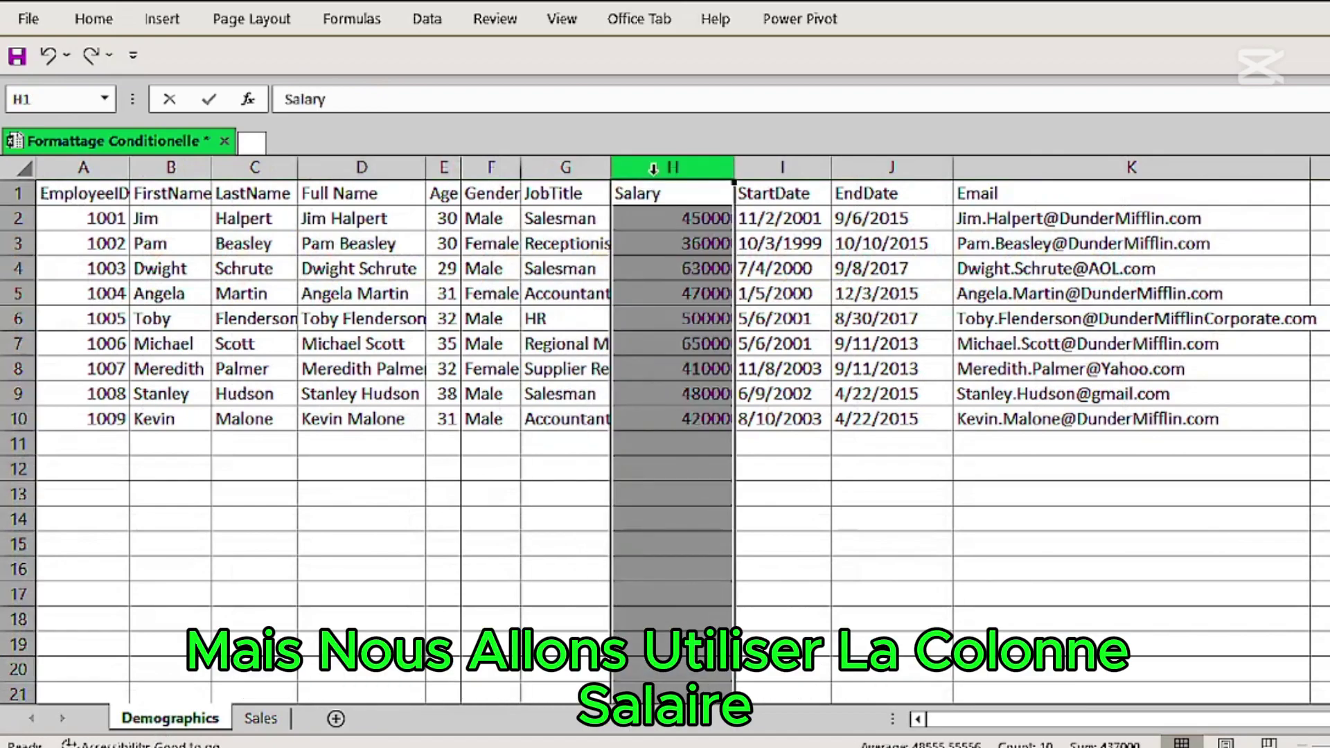
left_click(97, 21)
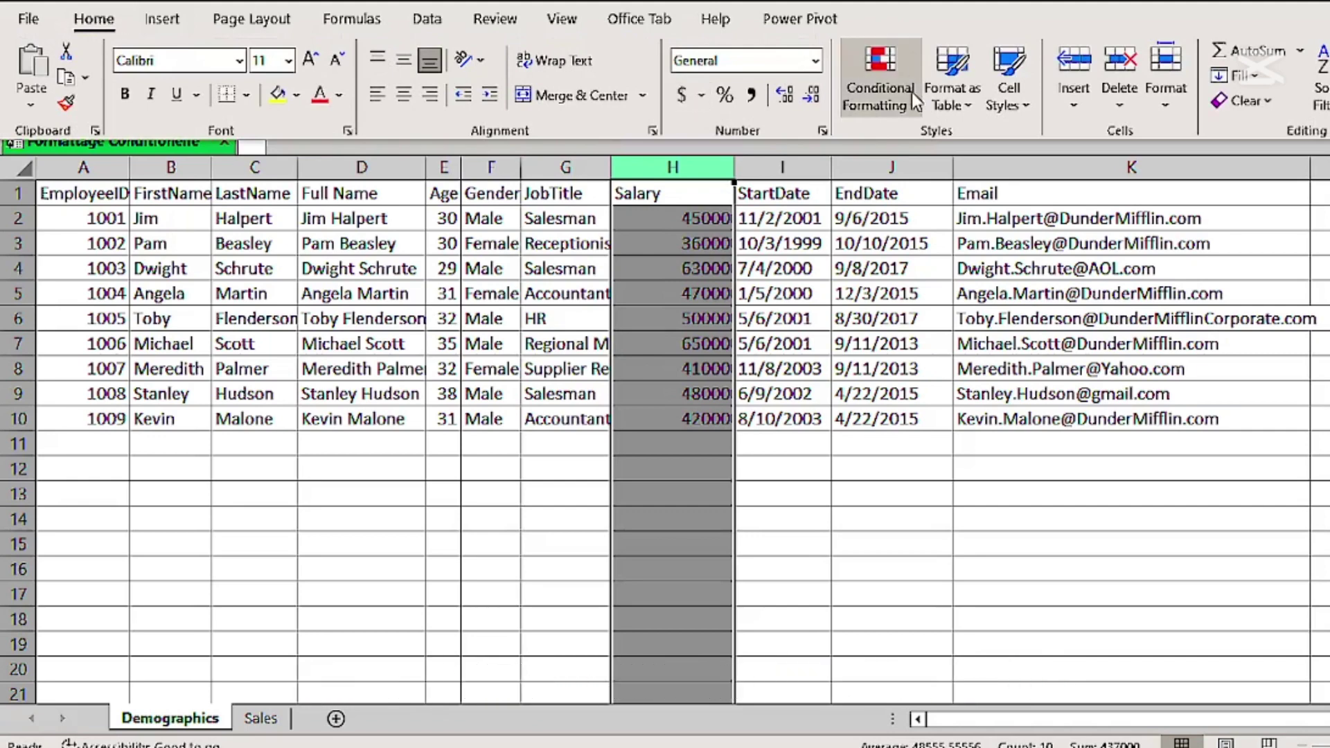
left_click(911, 92)
mouse_move(929, 277)
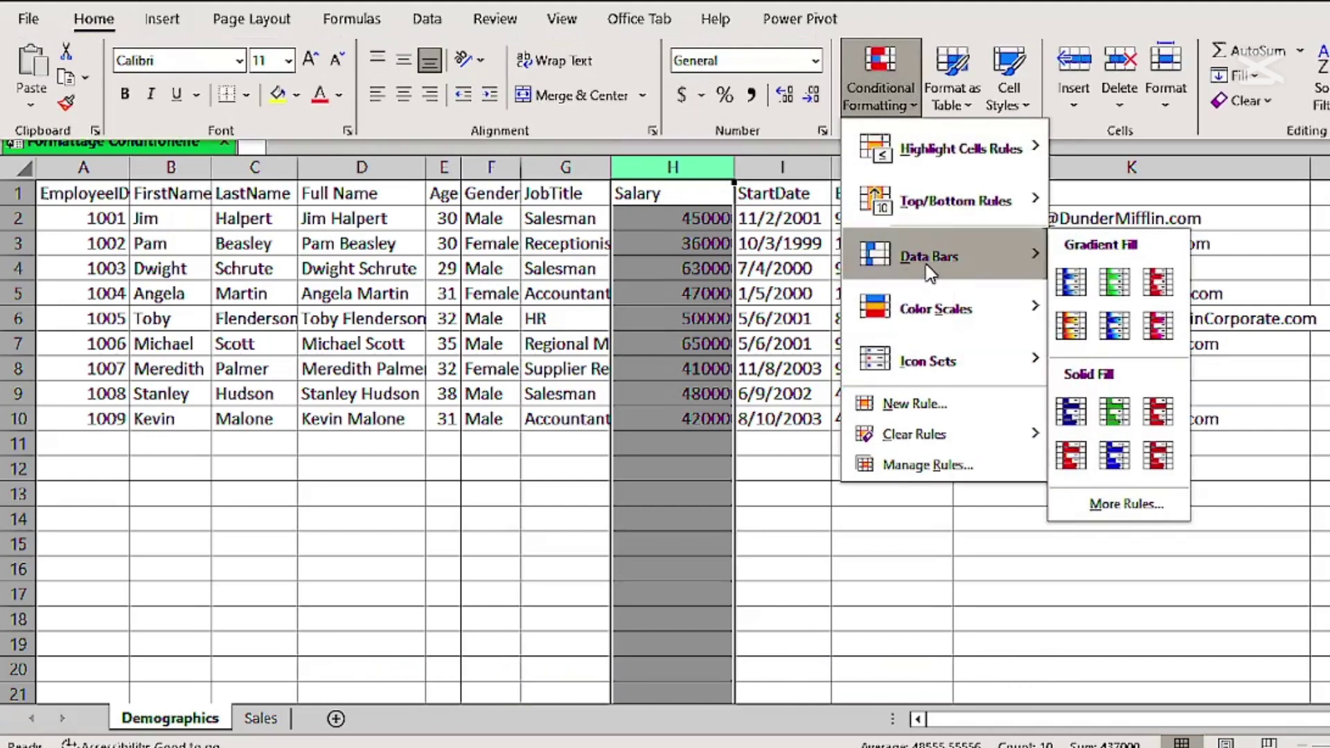
mouse_move(937, 319)
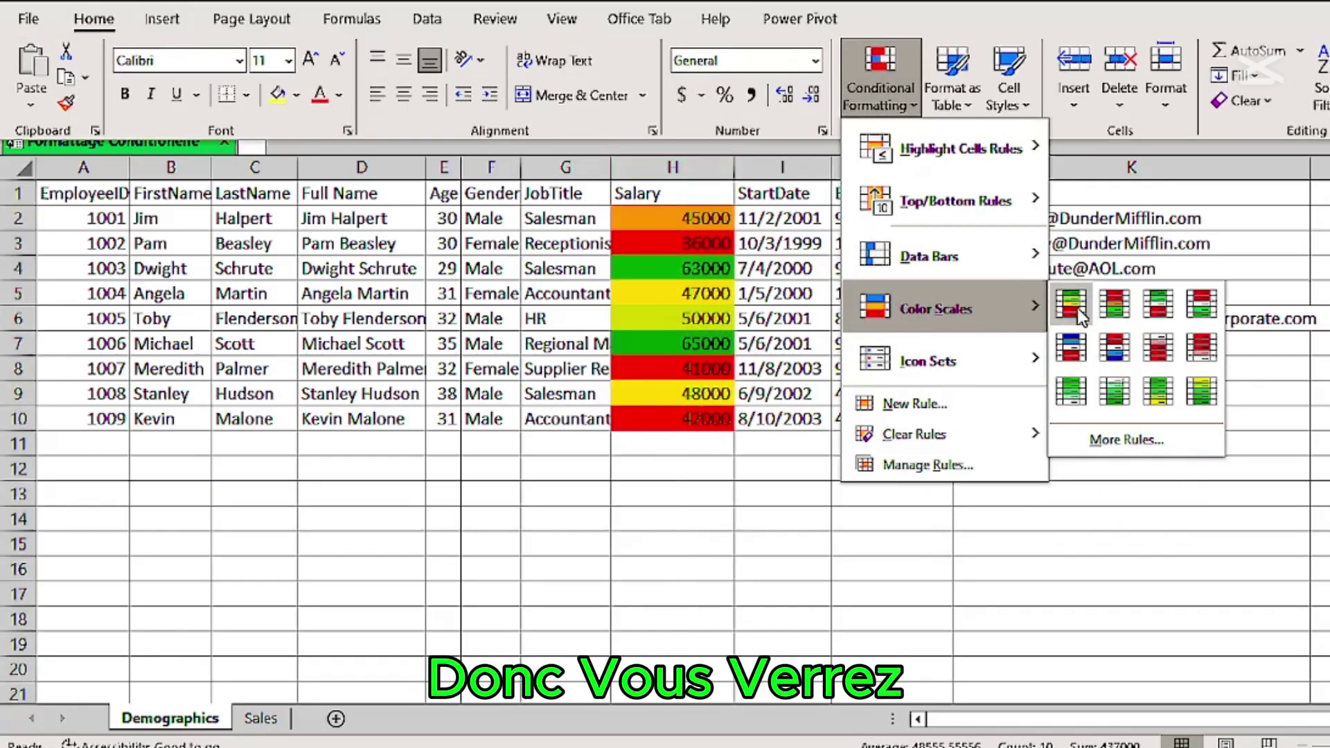
left_click(1077, 308)
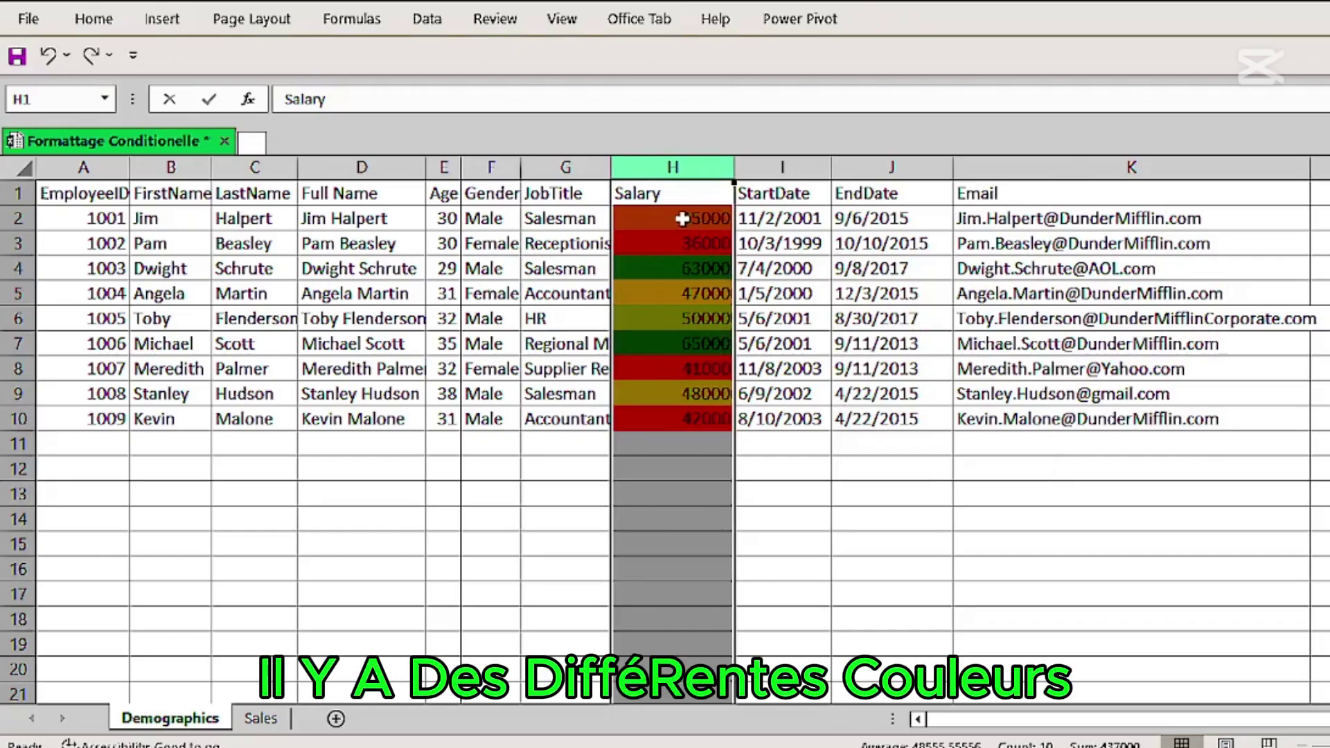
left_click(672, 343)
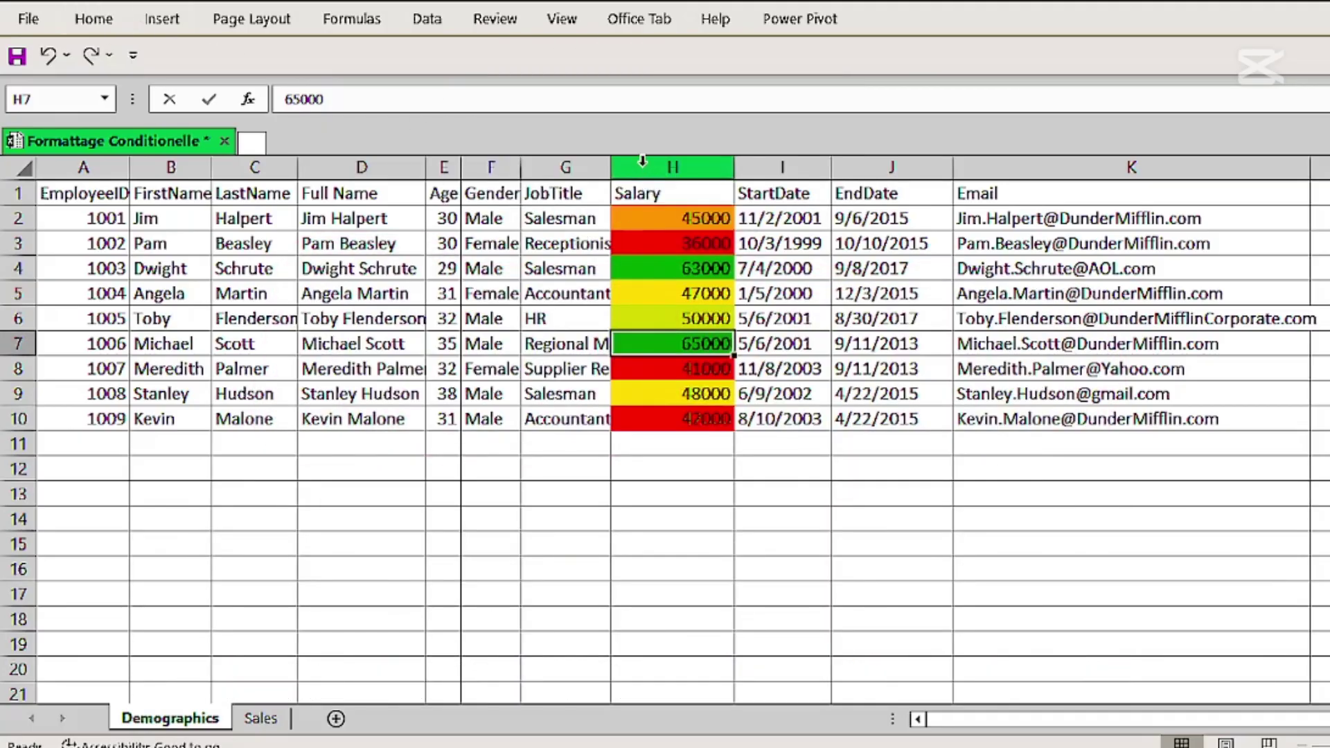
Look over the other colour scales for the Salary column and undo the applied colour scale
left_click(642, 160)
left_click(93, 21)
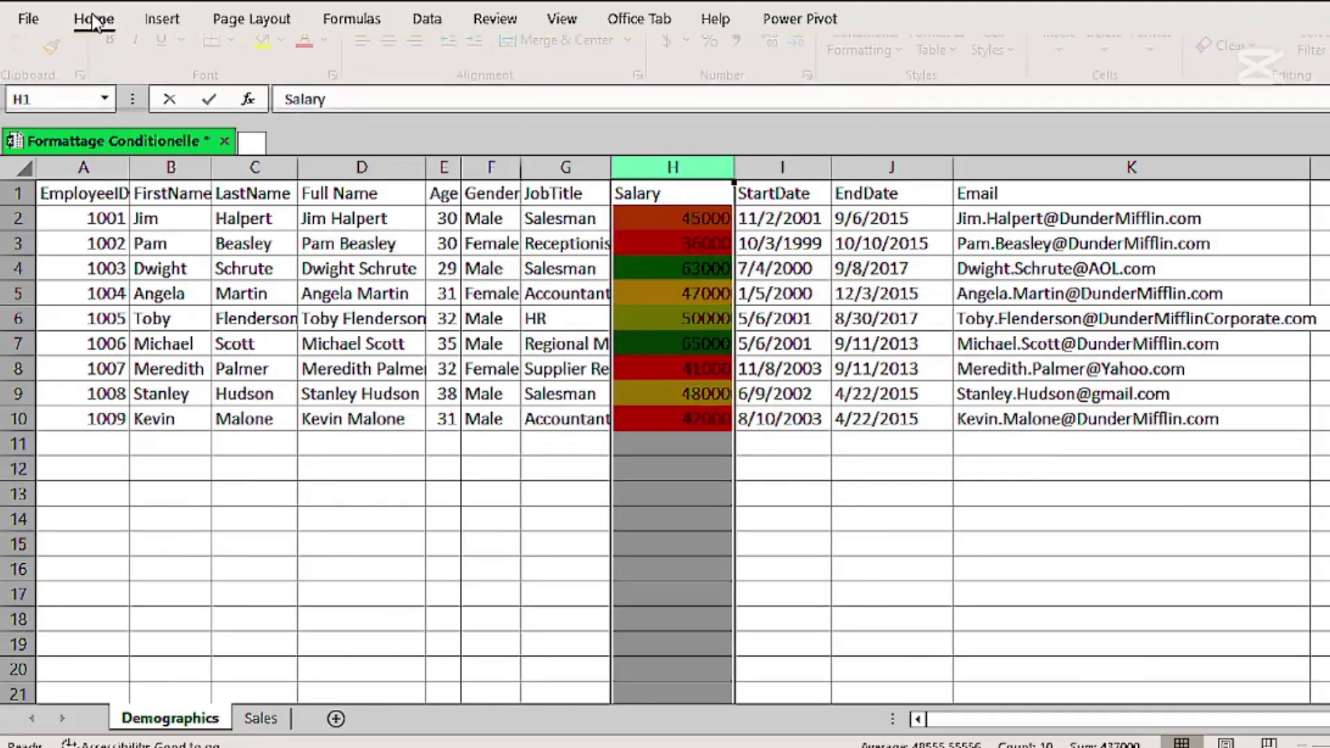
left_click(890, 89)
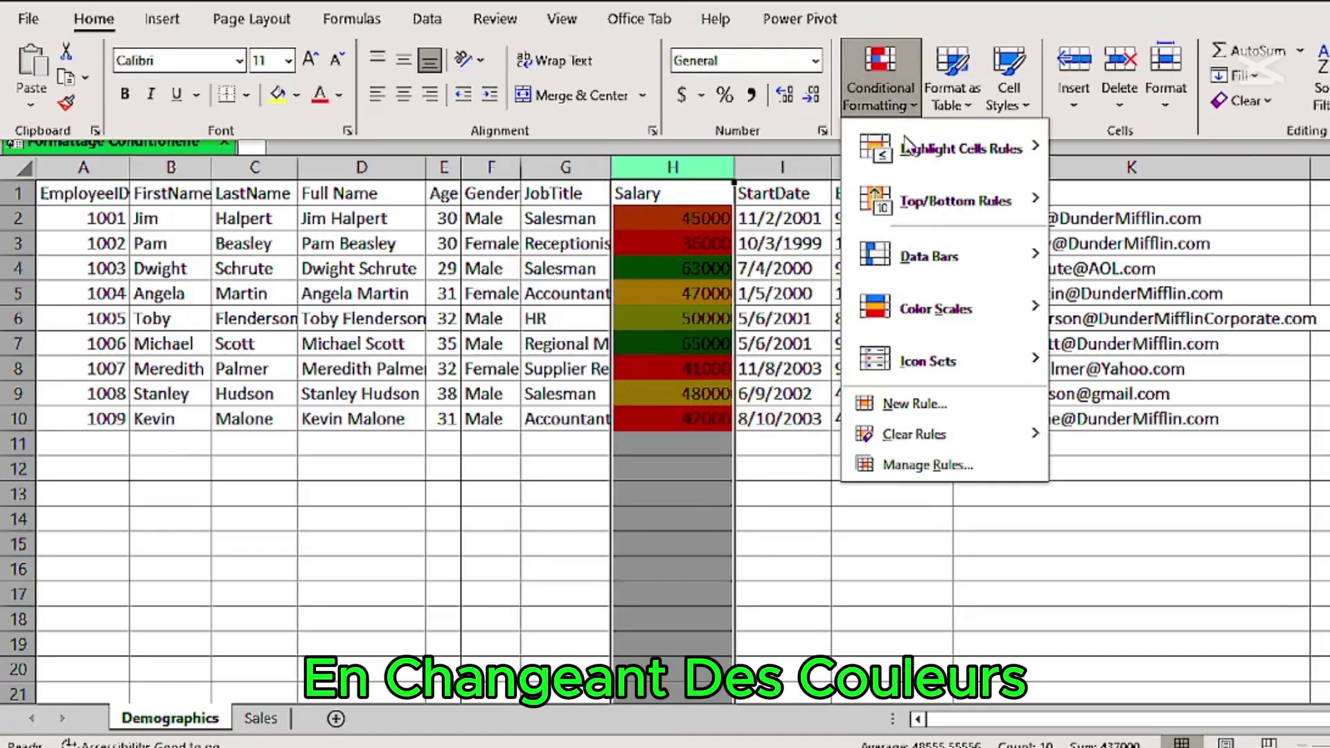
mouse_move(946, 322)
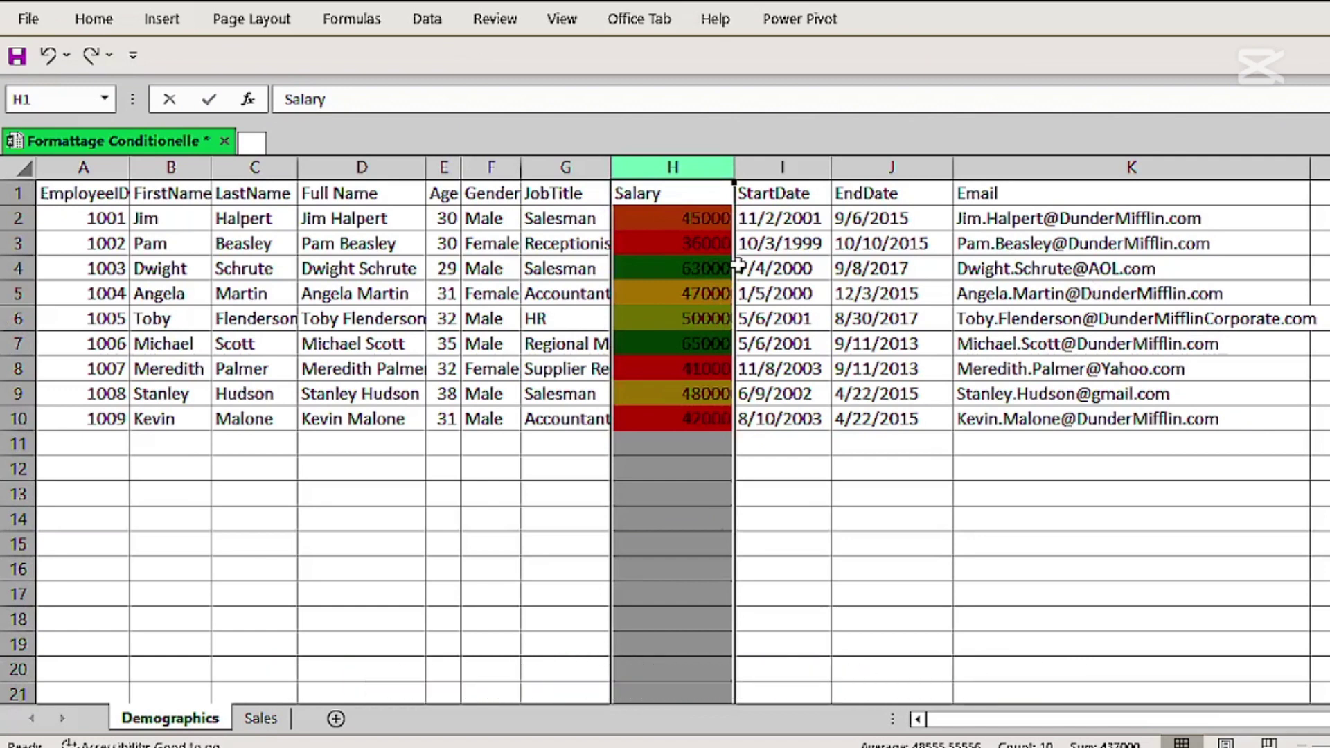
key("ctrl+z")
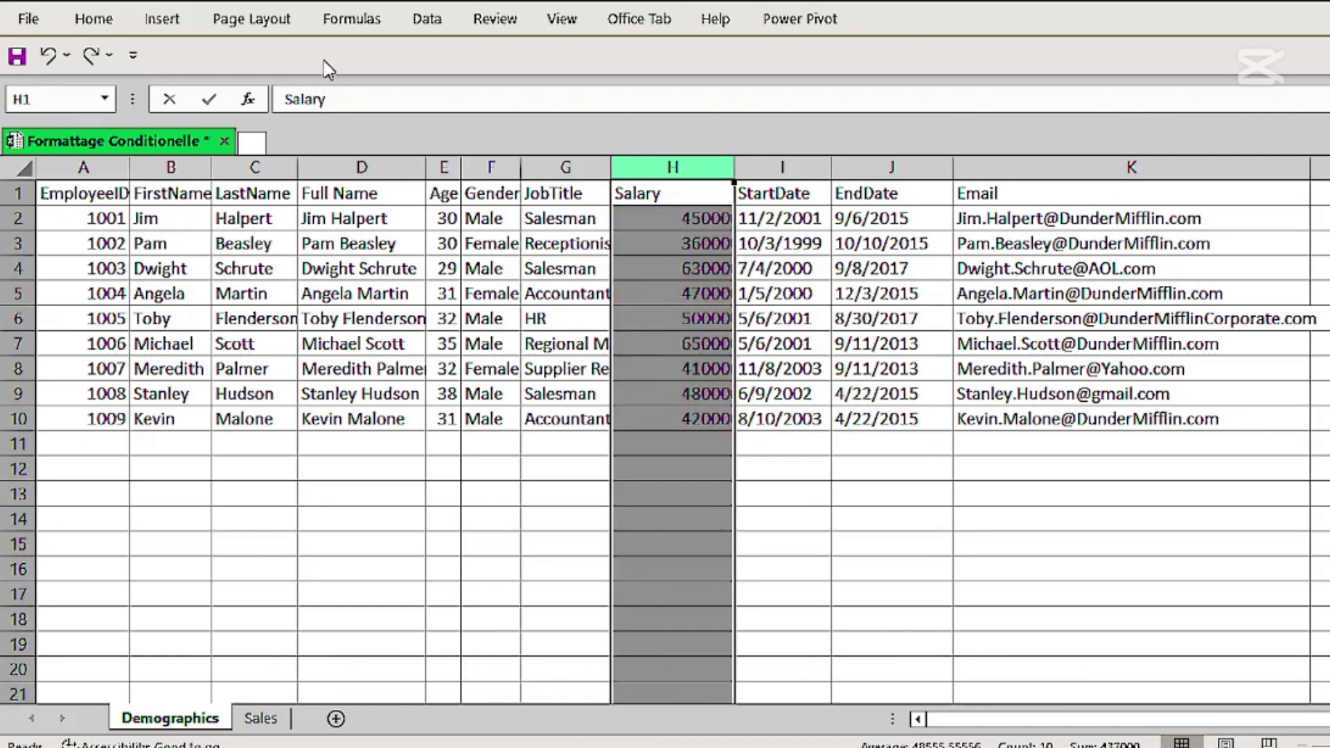
Apply solid-fill green data bars to the Salary column and widen the column moderately
left_click(93, 21)
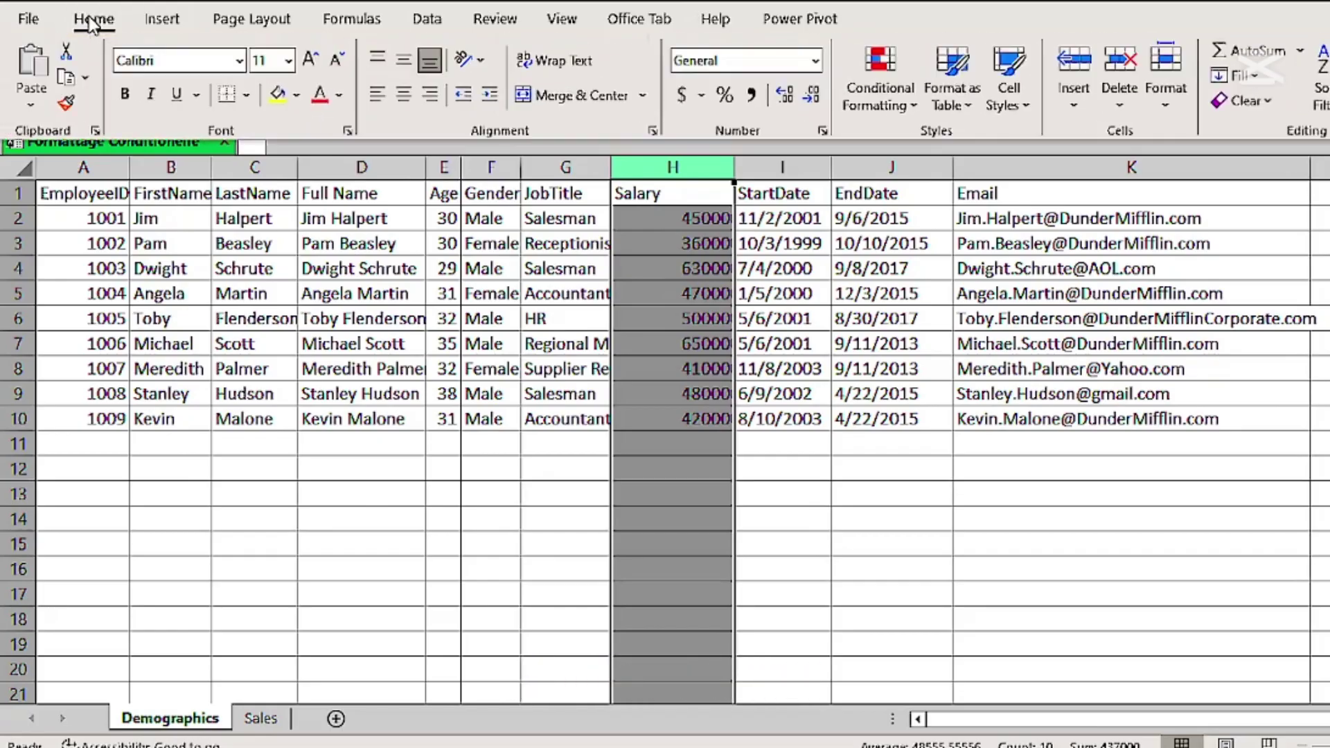
left_click(910, 107)
mouse_move(969, 258)
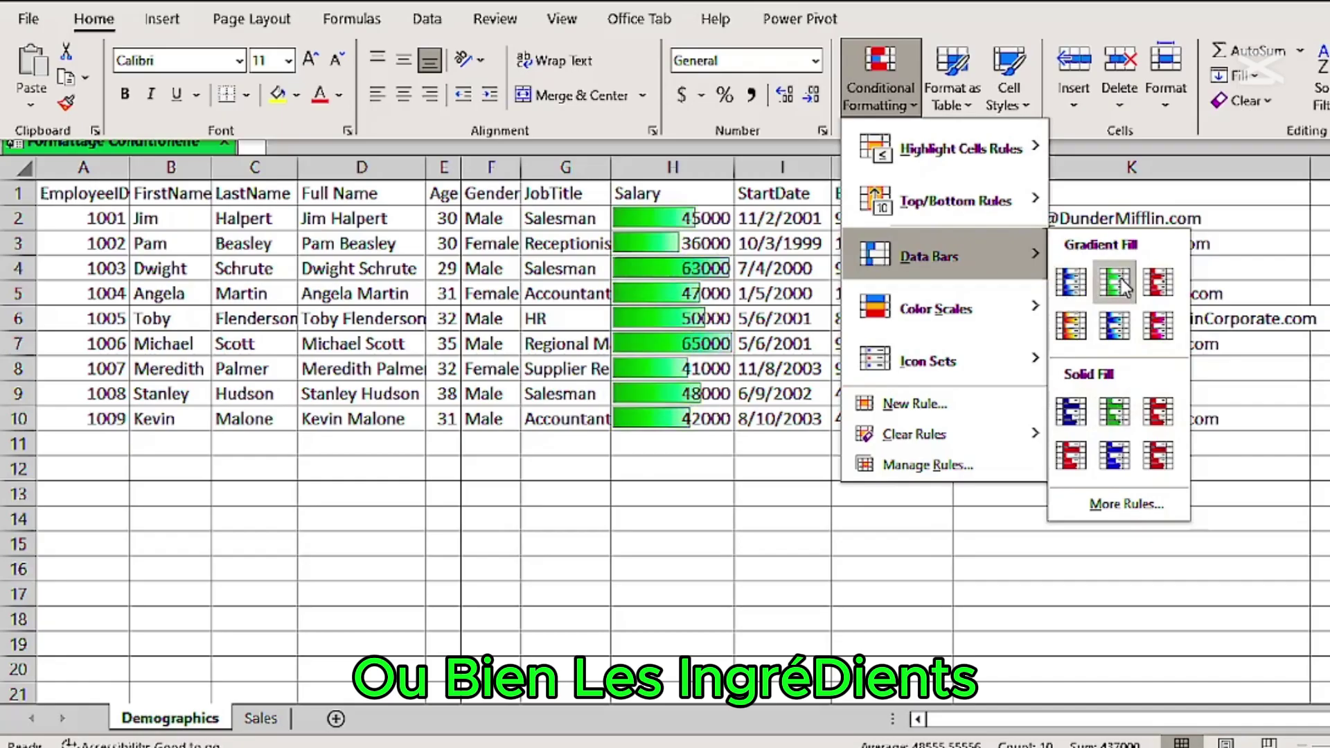
left_click(1117, 413)
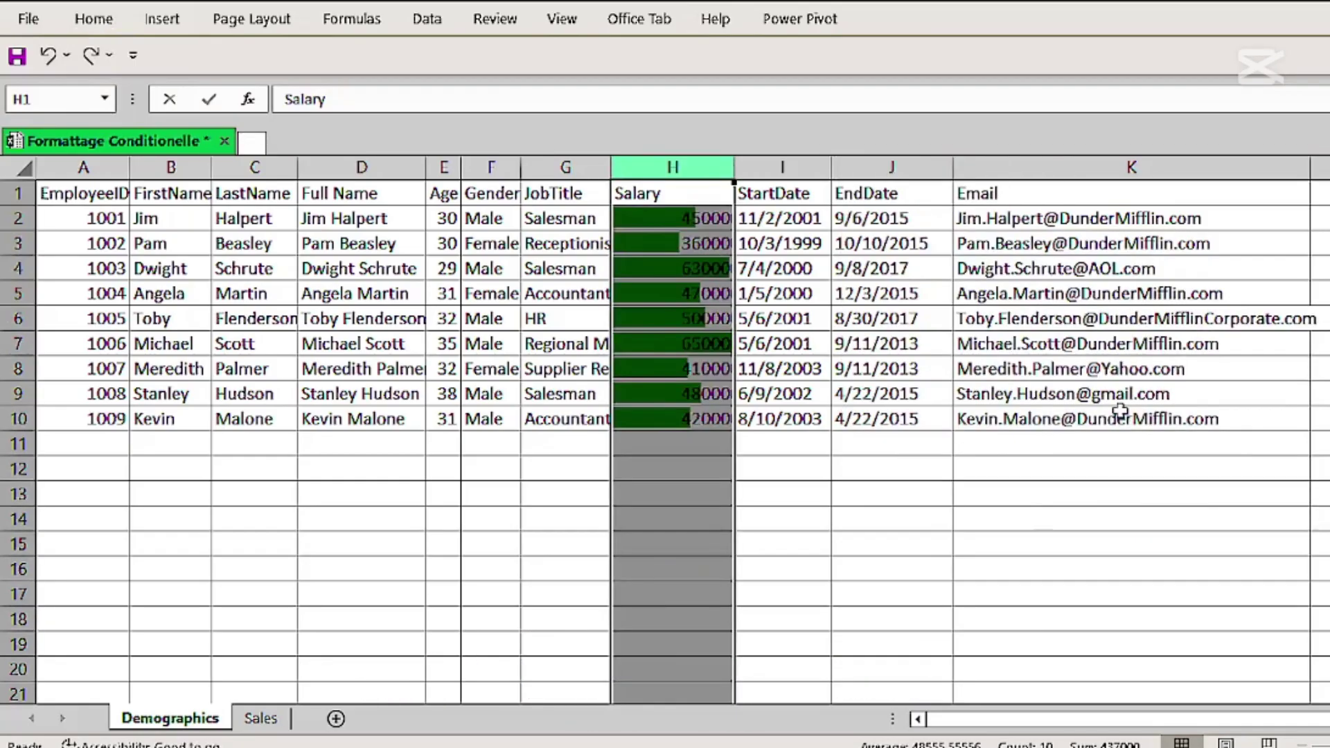
left_click(808, 469)
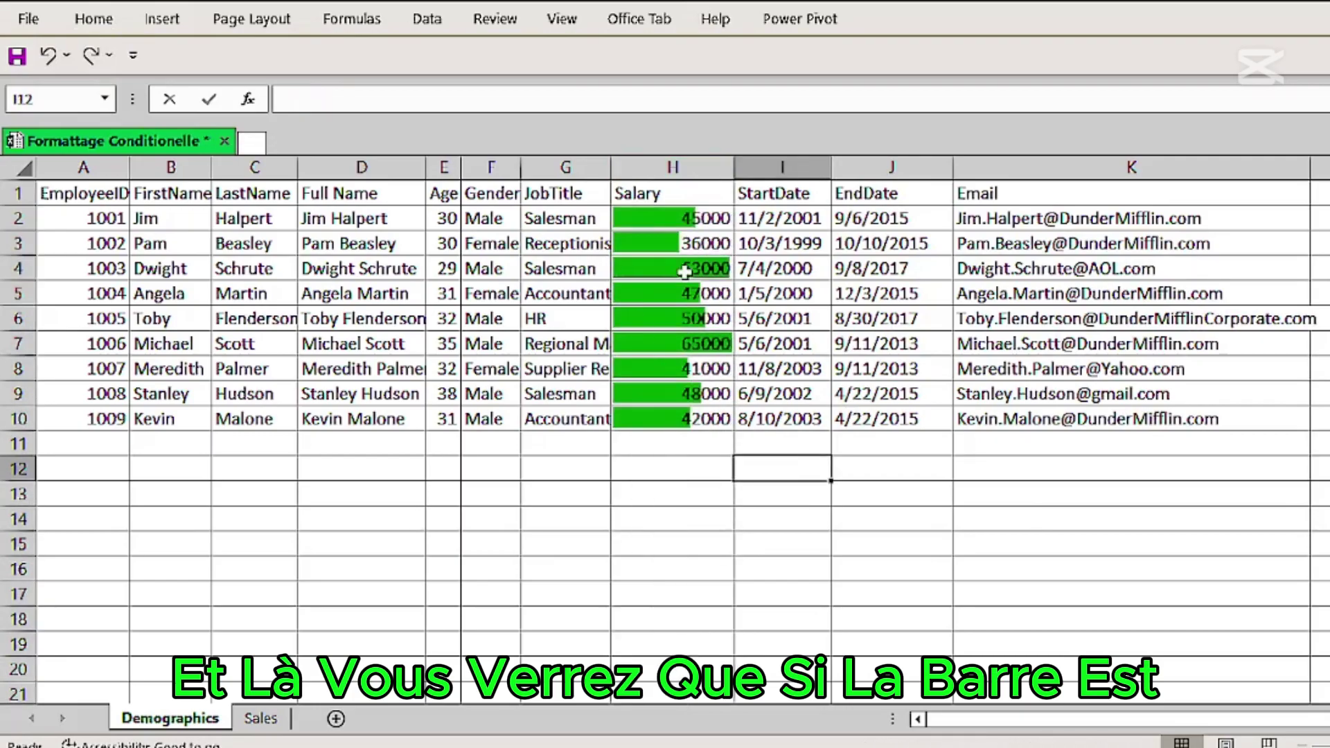
left_click_drag(733, 168, 843, 168)
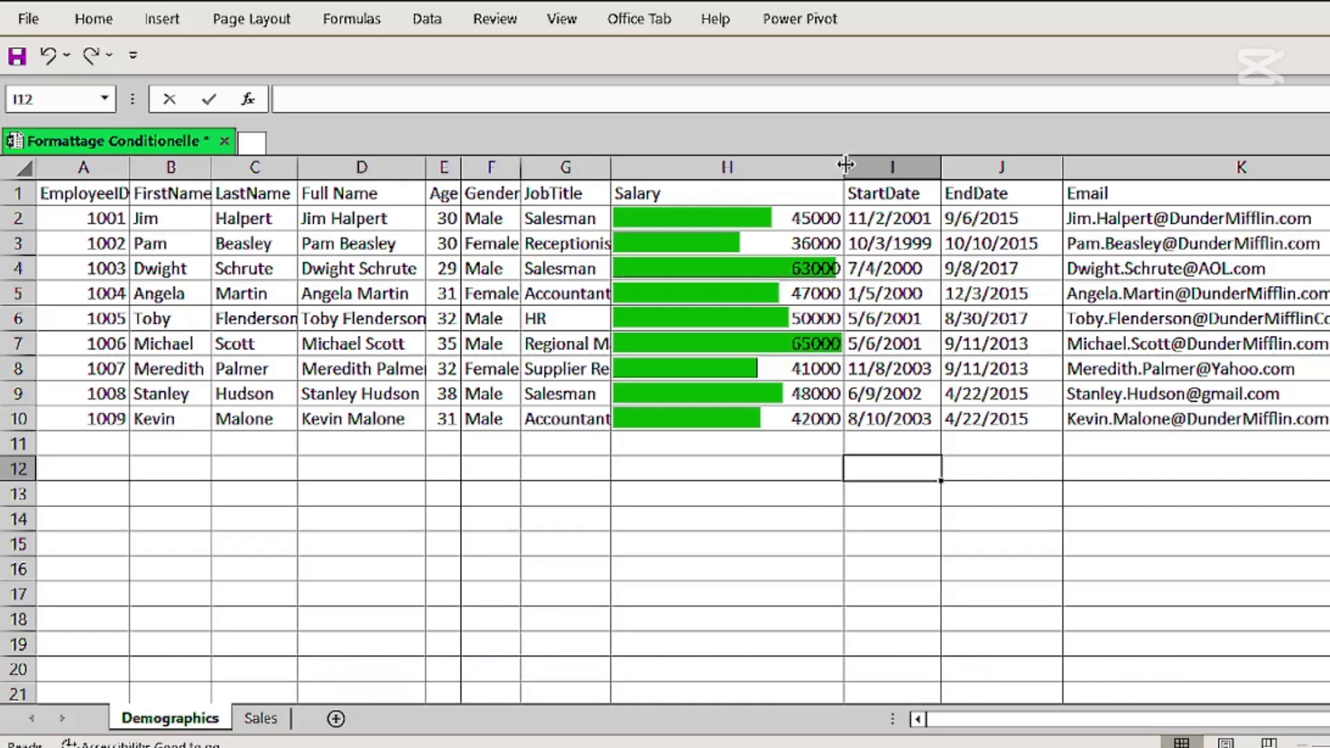
left_click_drag(843, 167, 783, 171)
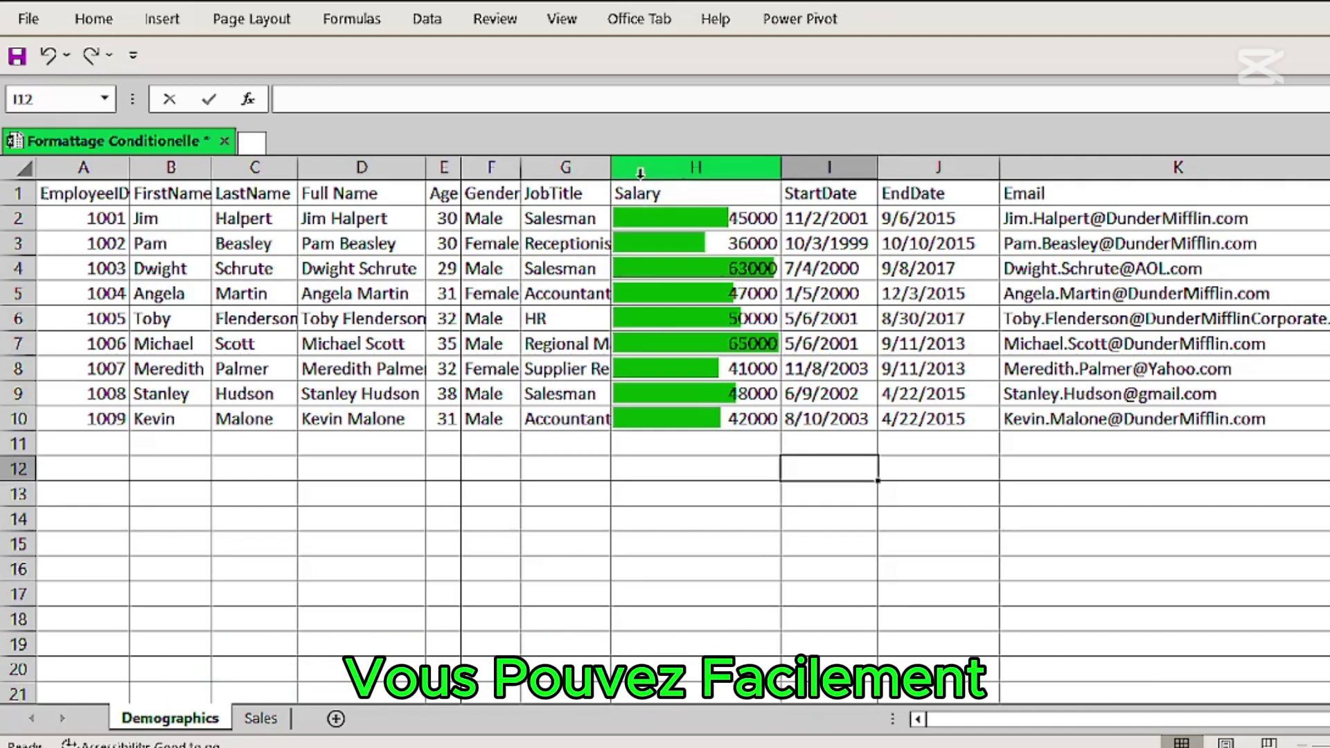
Clear the conditional formatting rules from the selected cells of the Salary column
left_click(639, 168)
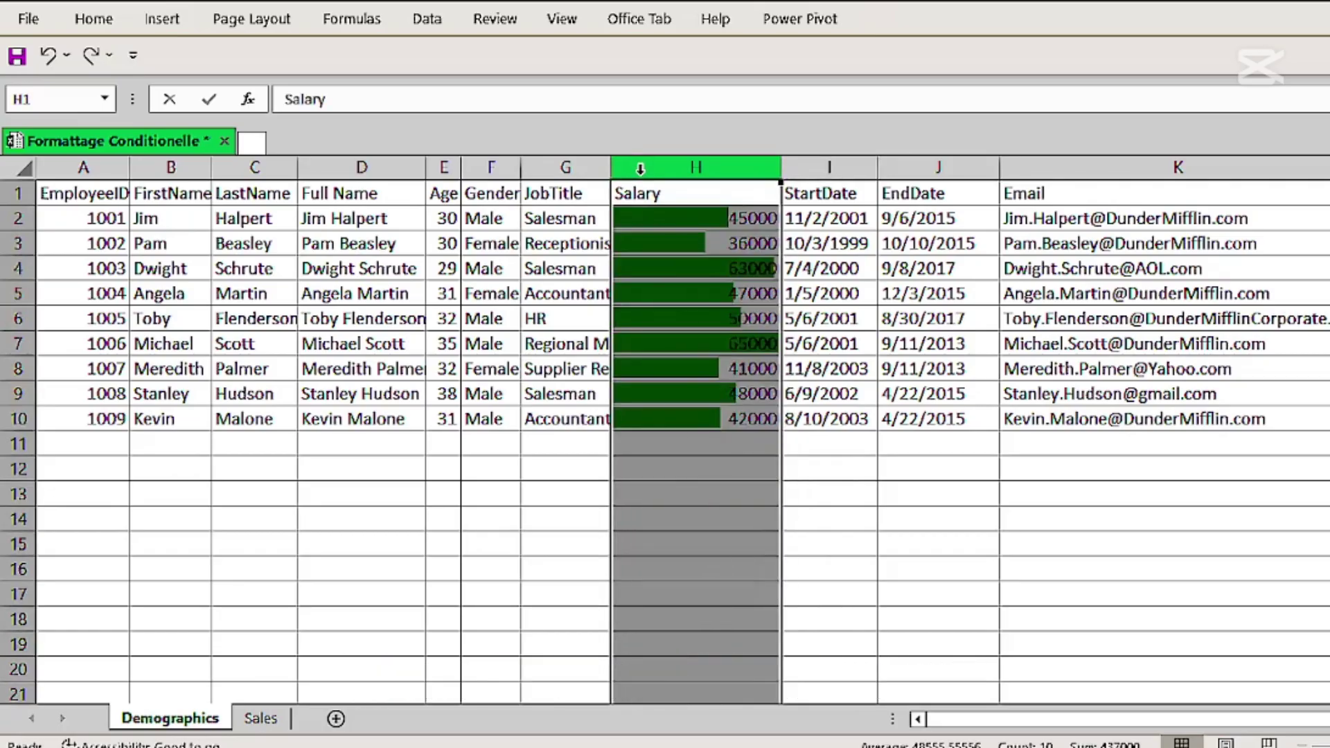
left_click(82, 21)
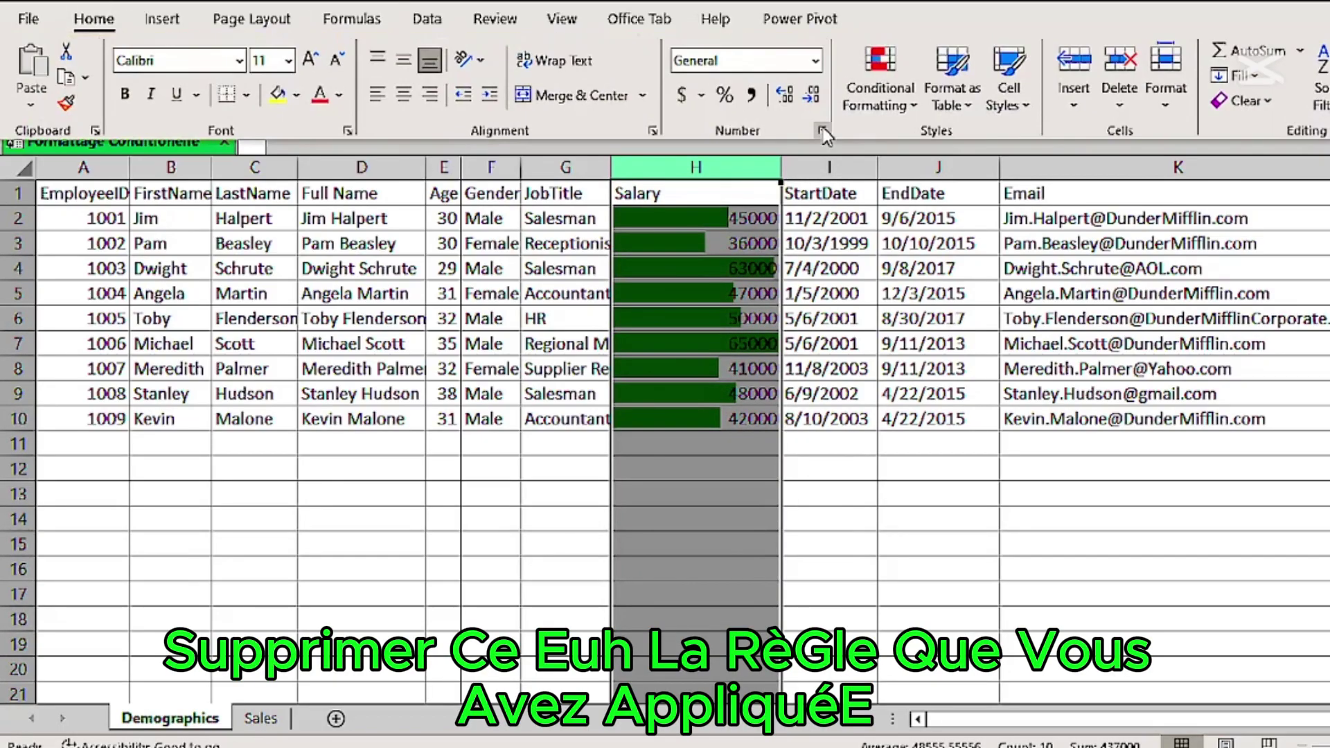
left_click(918, 105)
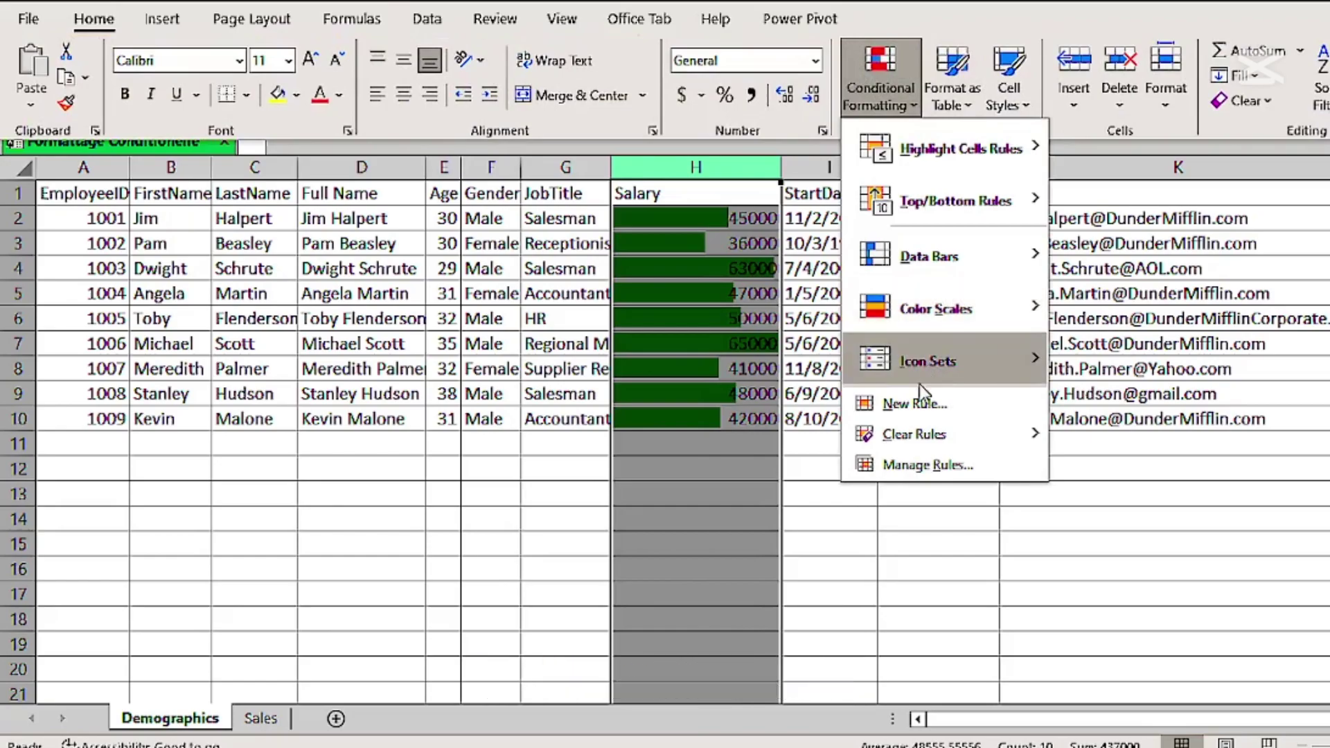
mouse_move(914, 435)
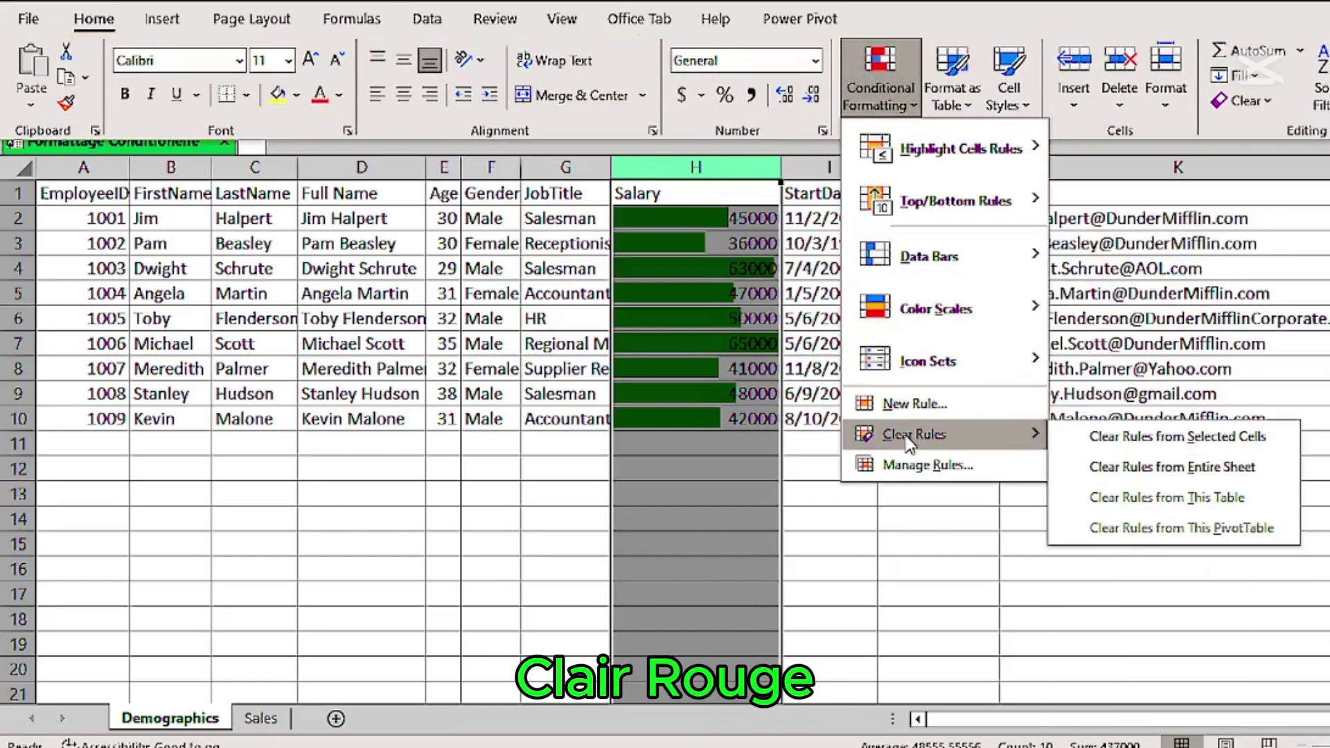
left_click(1121, 443)
left_click(1005, 466)
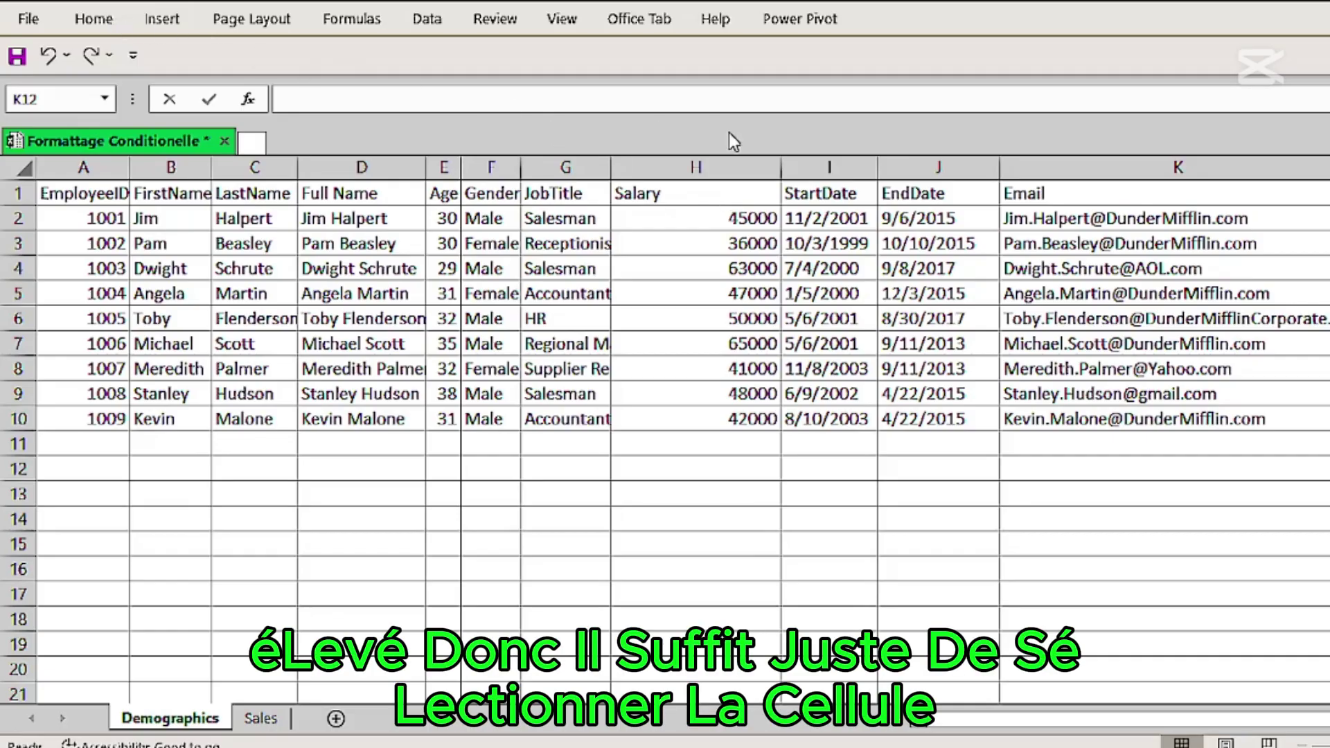
Highlight the above-average values in the Salary column with the Light Red Fill format
left_click(727, 167)
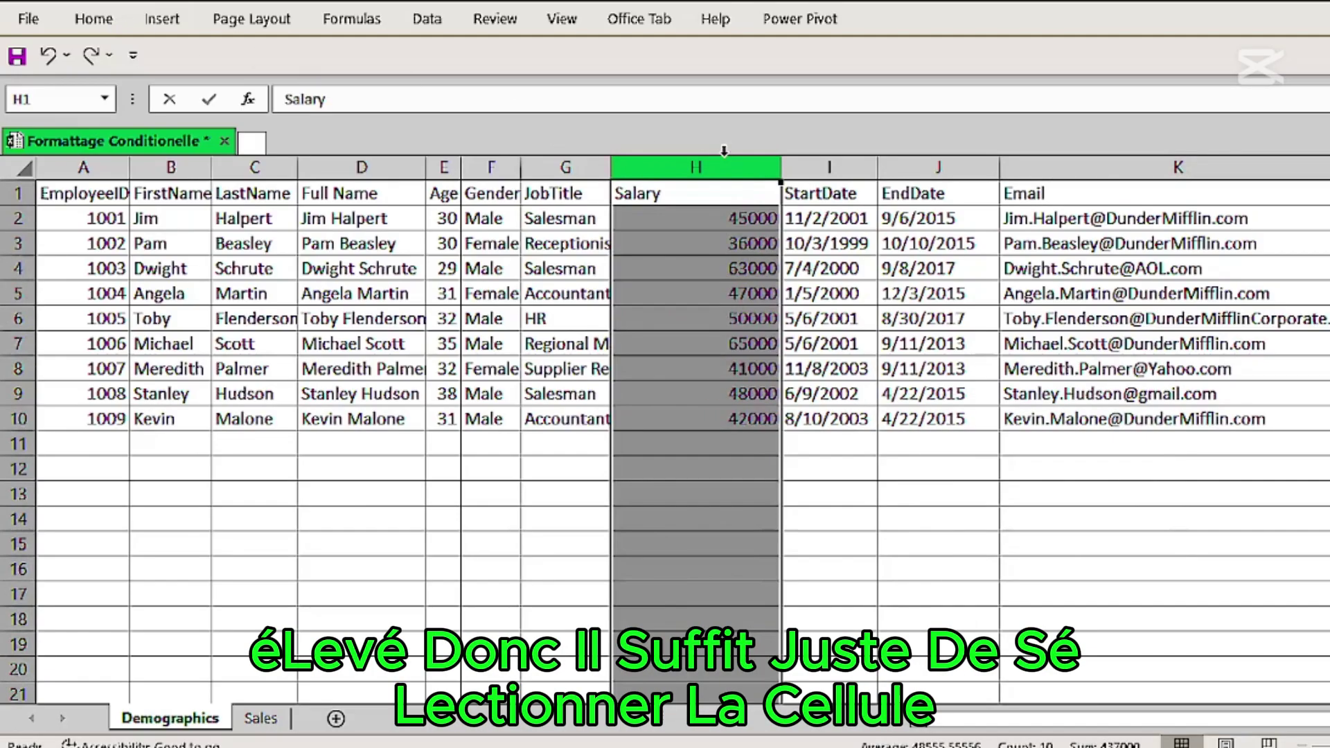
left_click(89, 17)
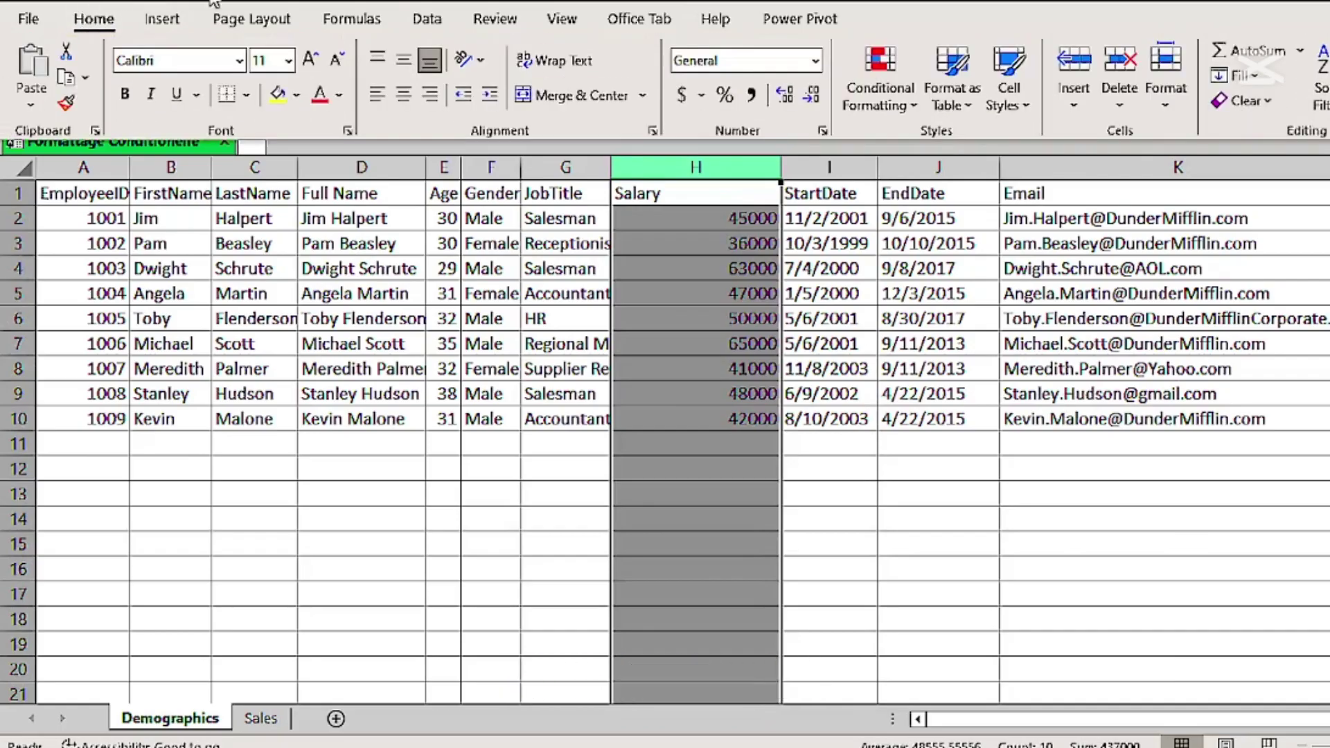
left_click(890, 108)
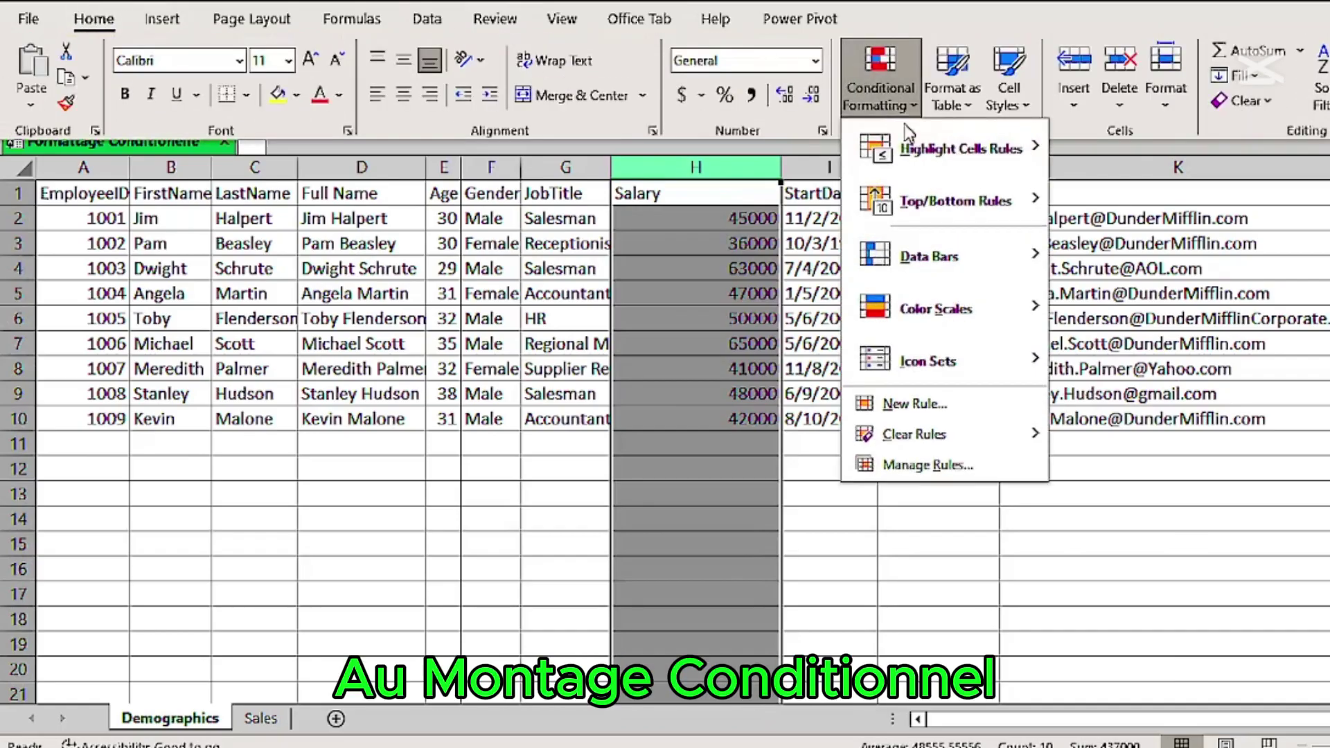
mouse_move(957, 155)
mouse_move(941, 201)
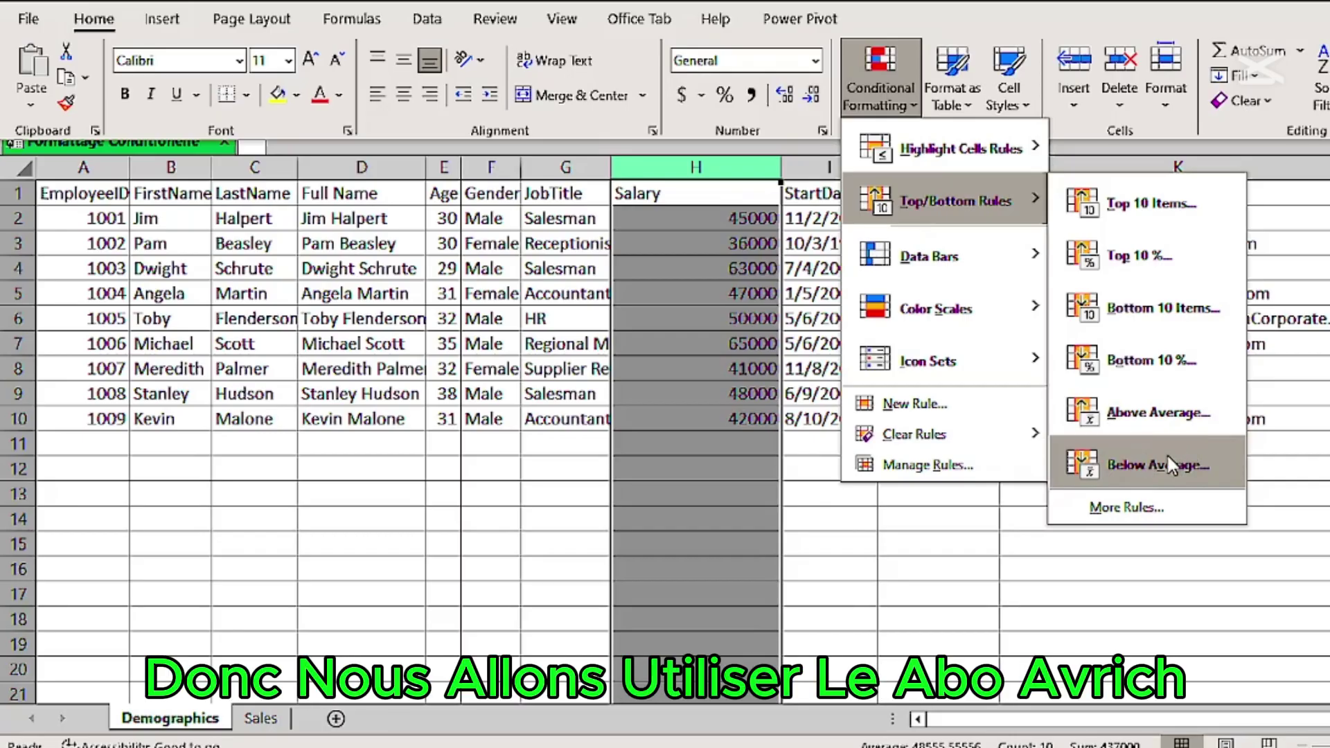
left_click(1112, 416)
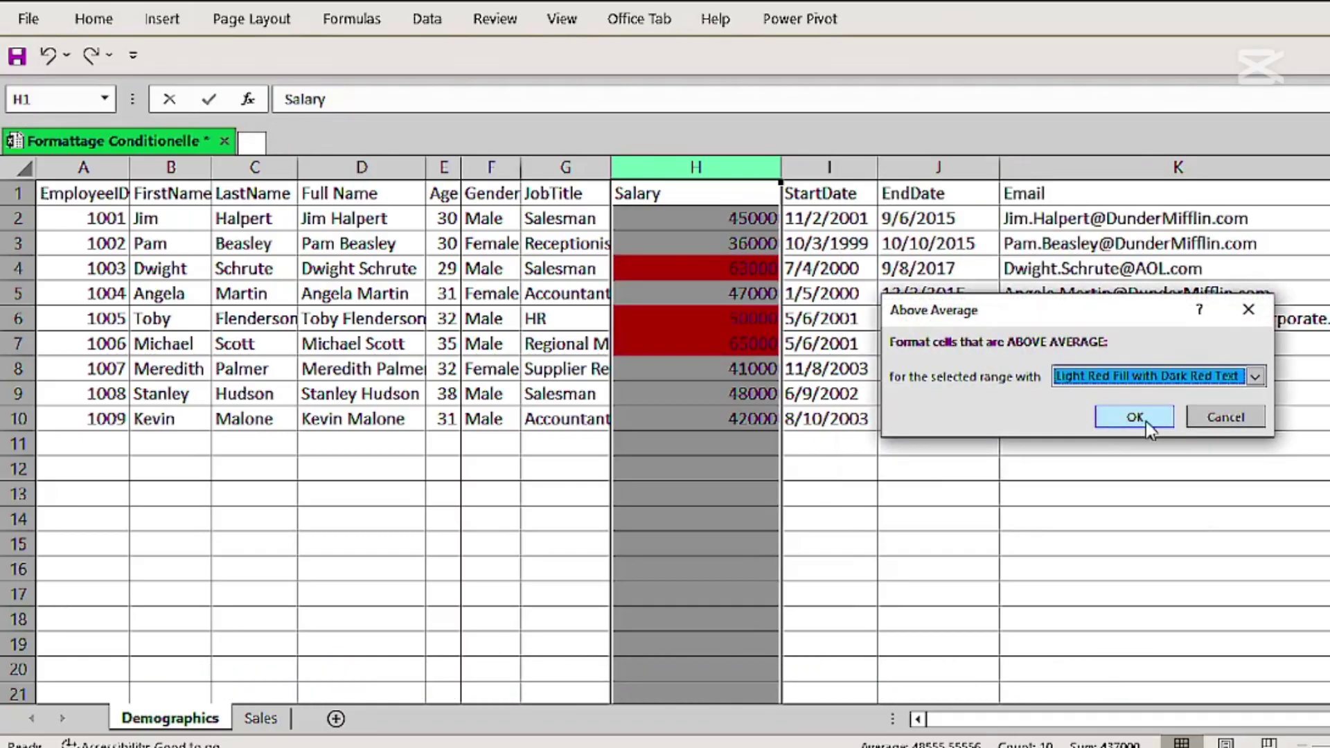
left_click(1253, 377)
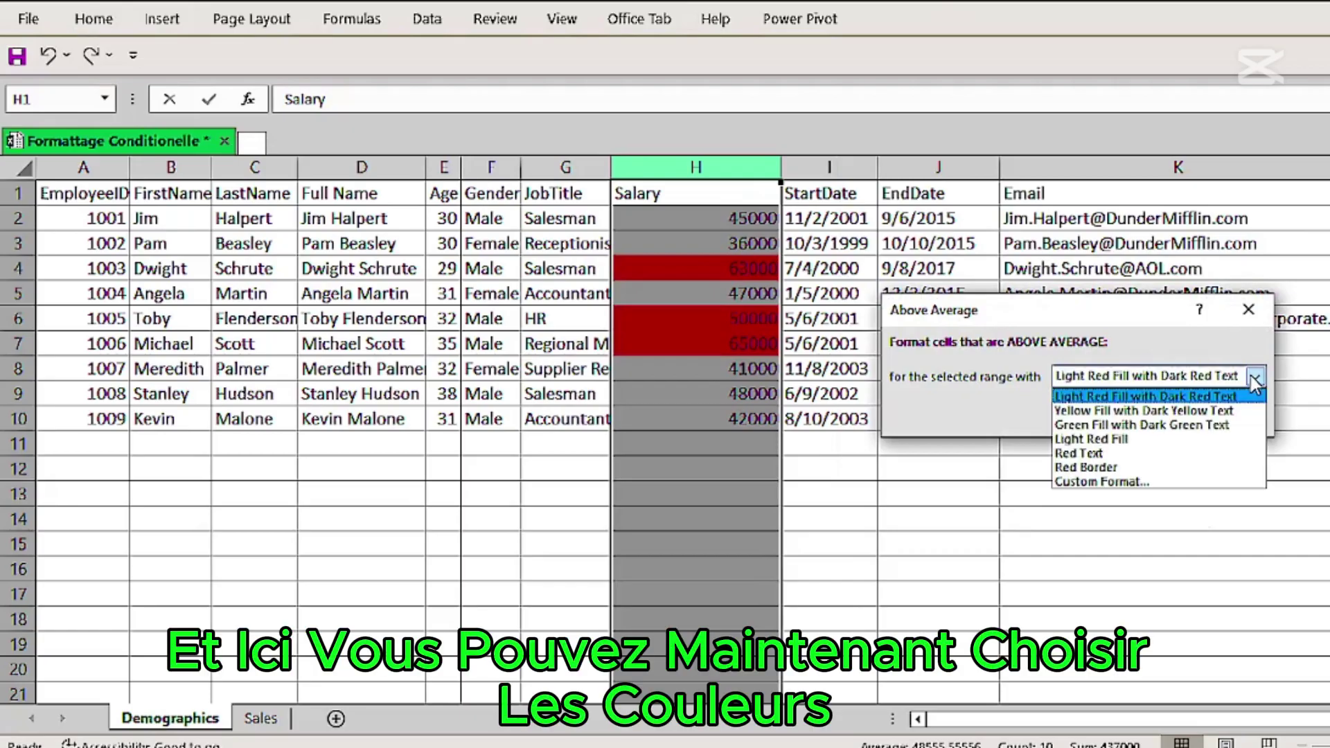
left_click(1091, 439)
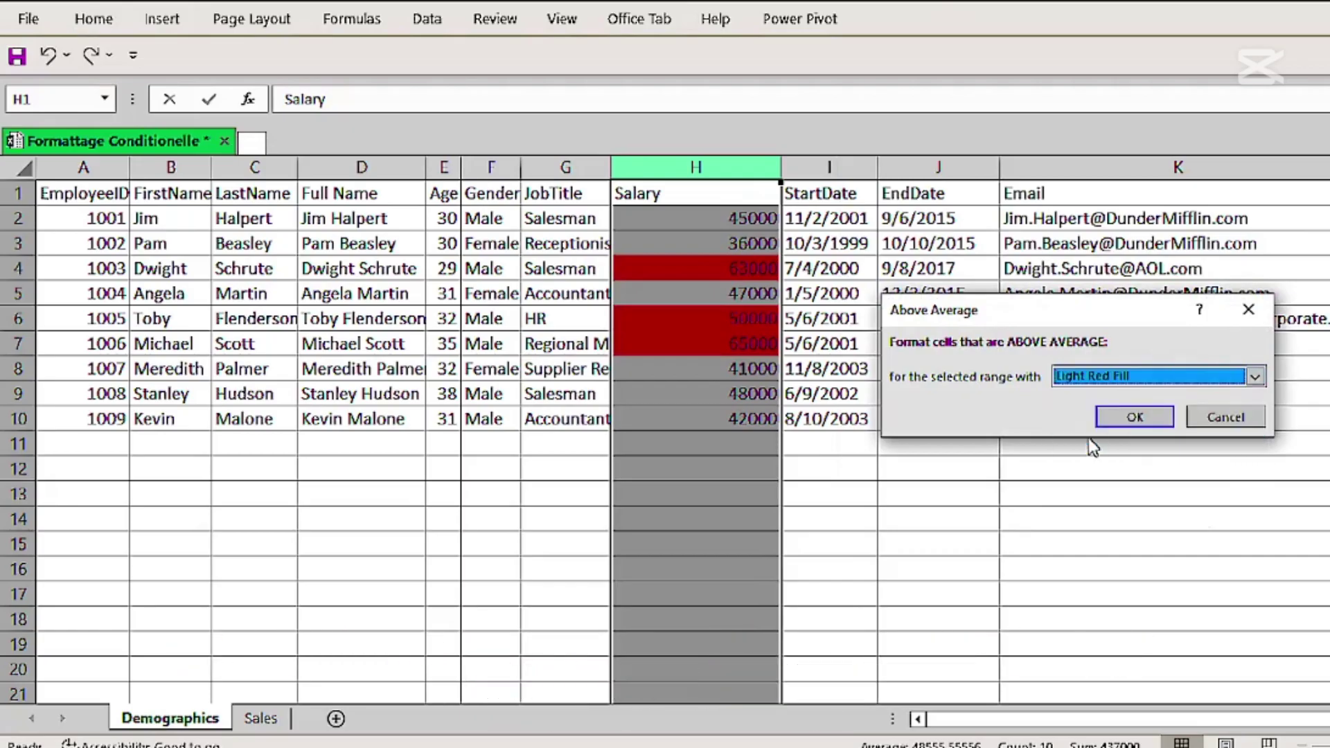
left_click(1124, 416)
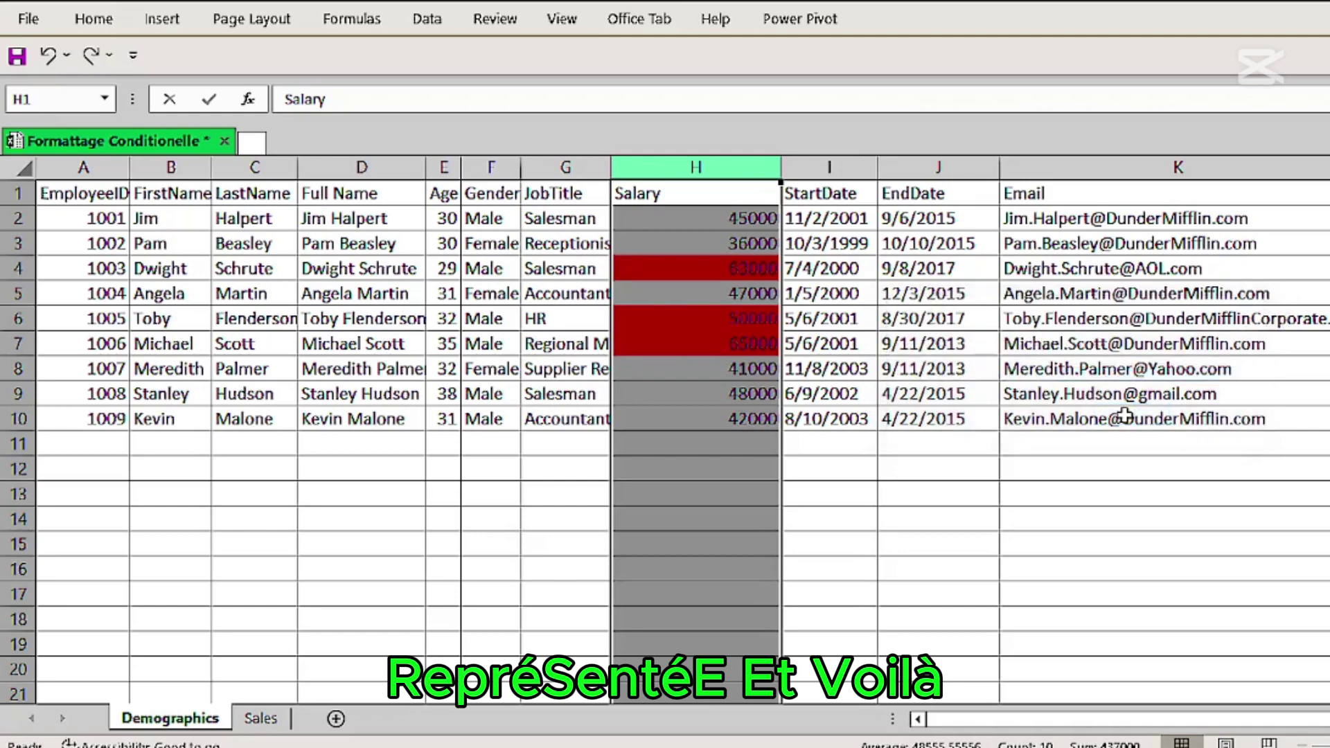
left_click(1014, 475)
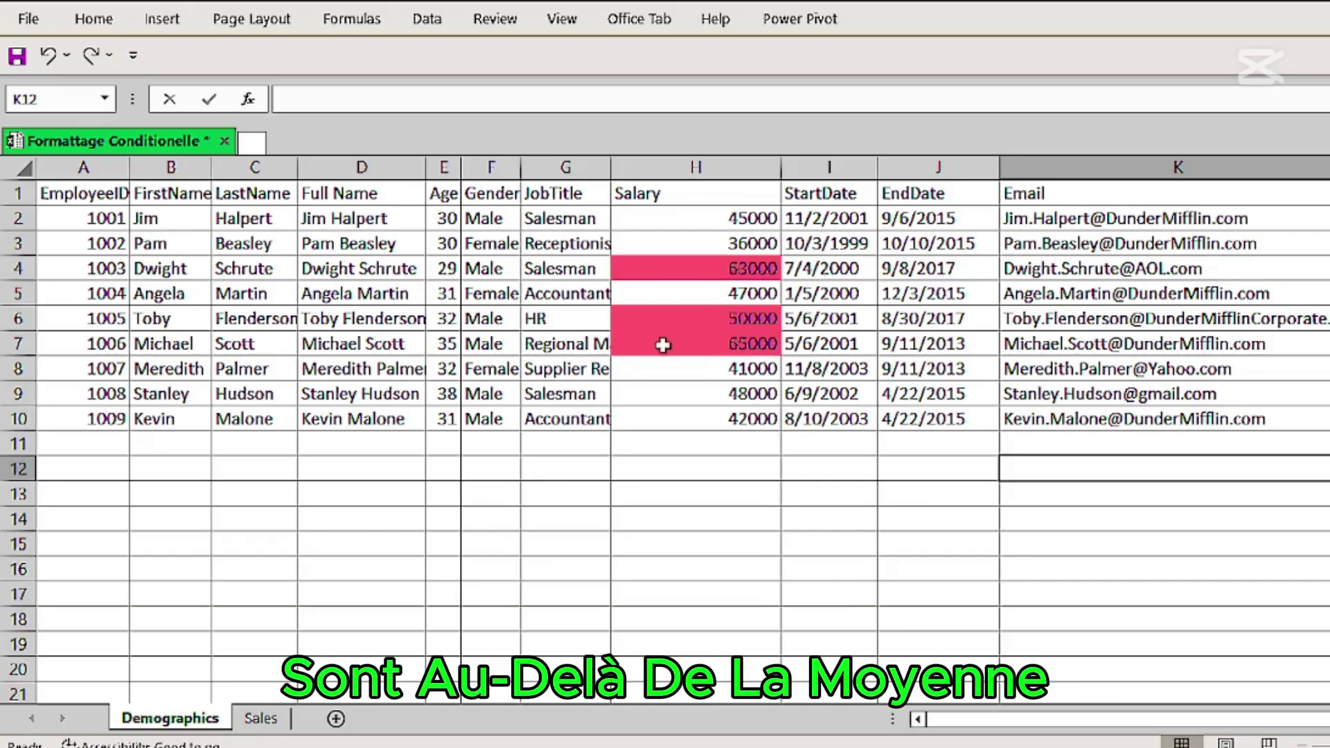
Clear the above-average highlighting rule from the selected cells of the Salary column
left_click(695, 167)
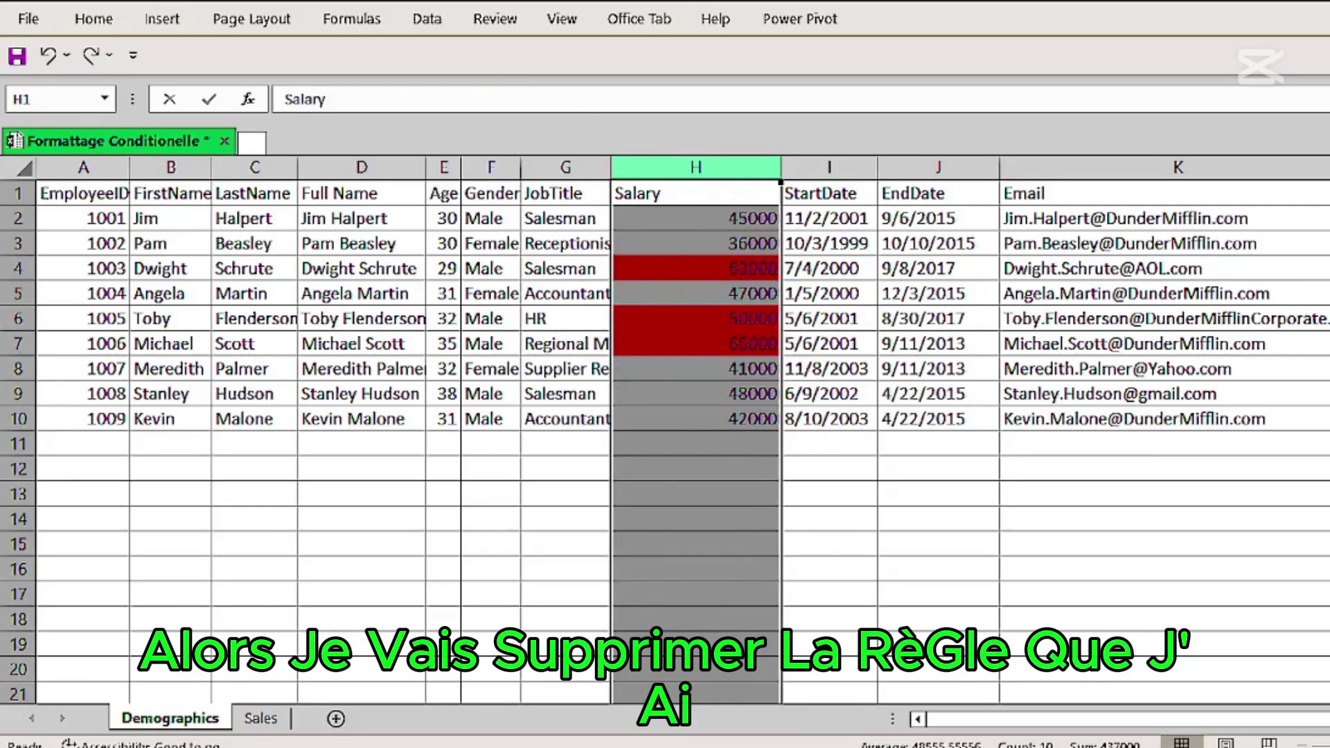
left_click(95, 18)
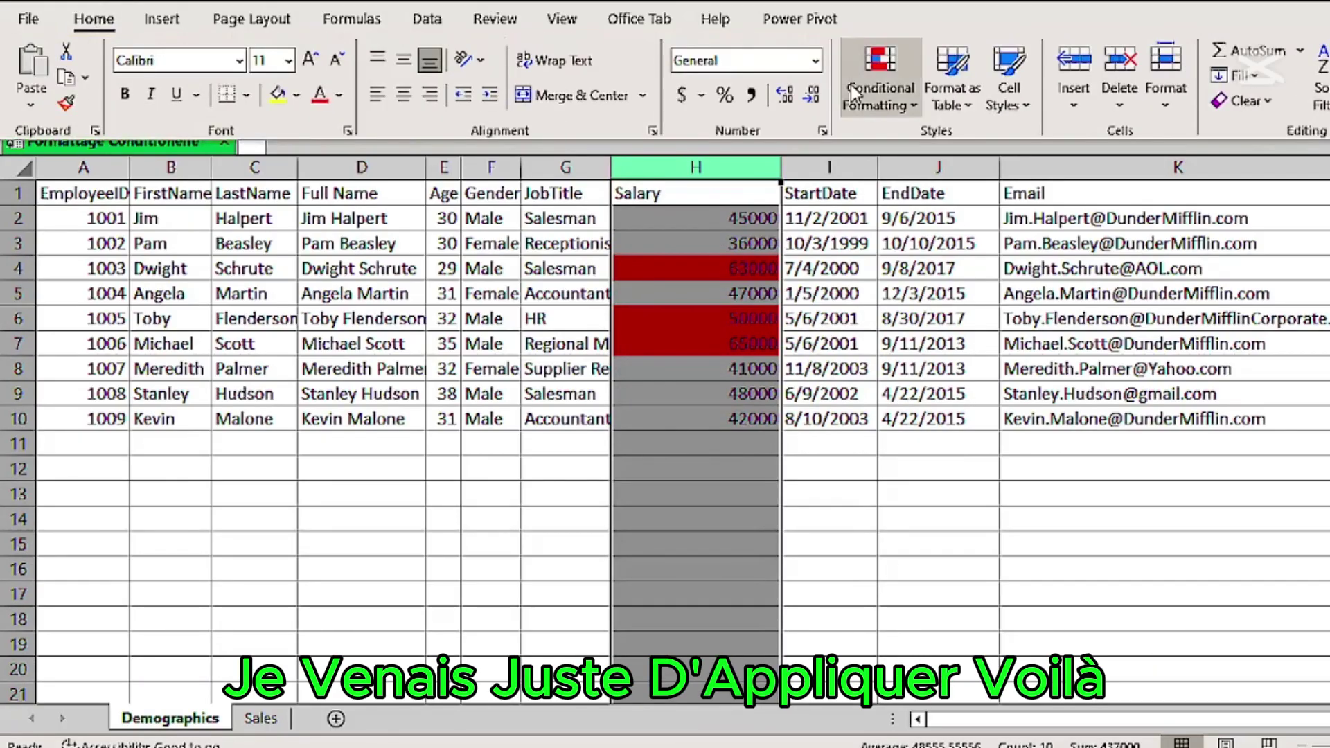
left_click(870, 91)
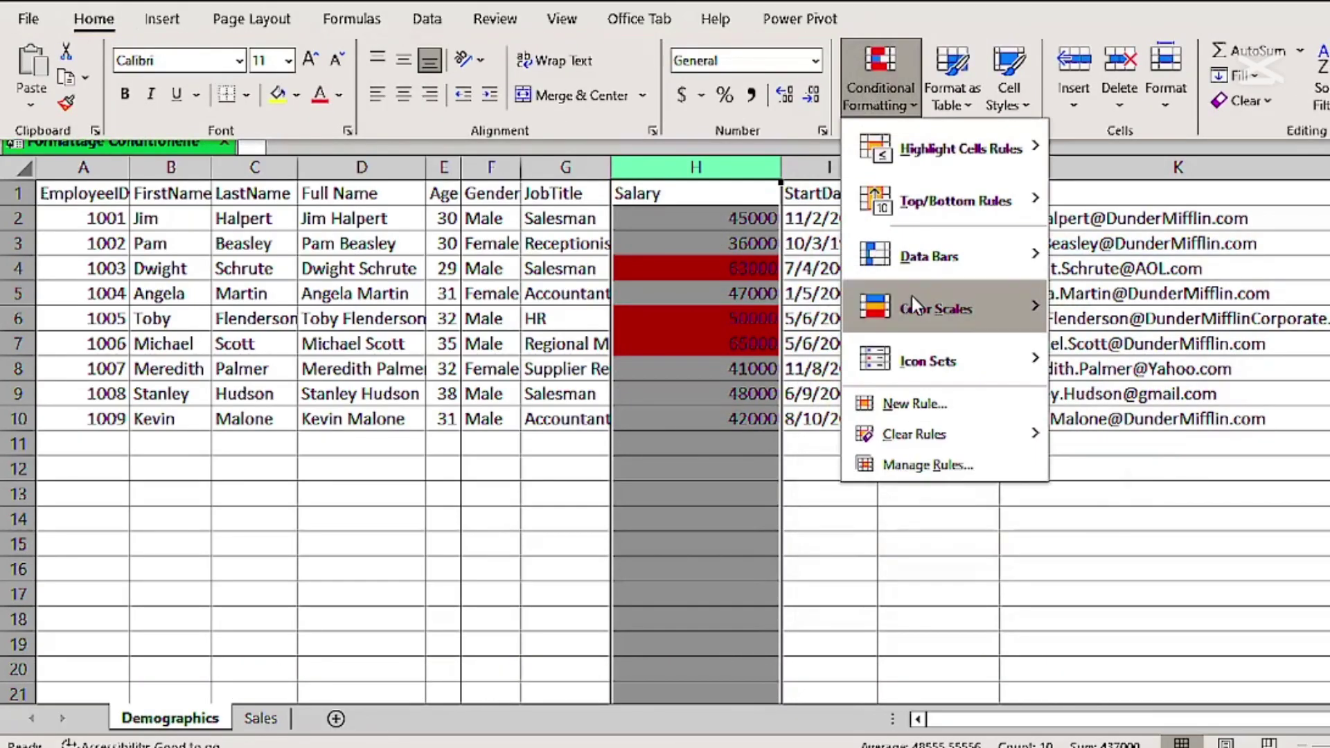
mouse_move(892, 436)
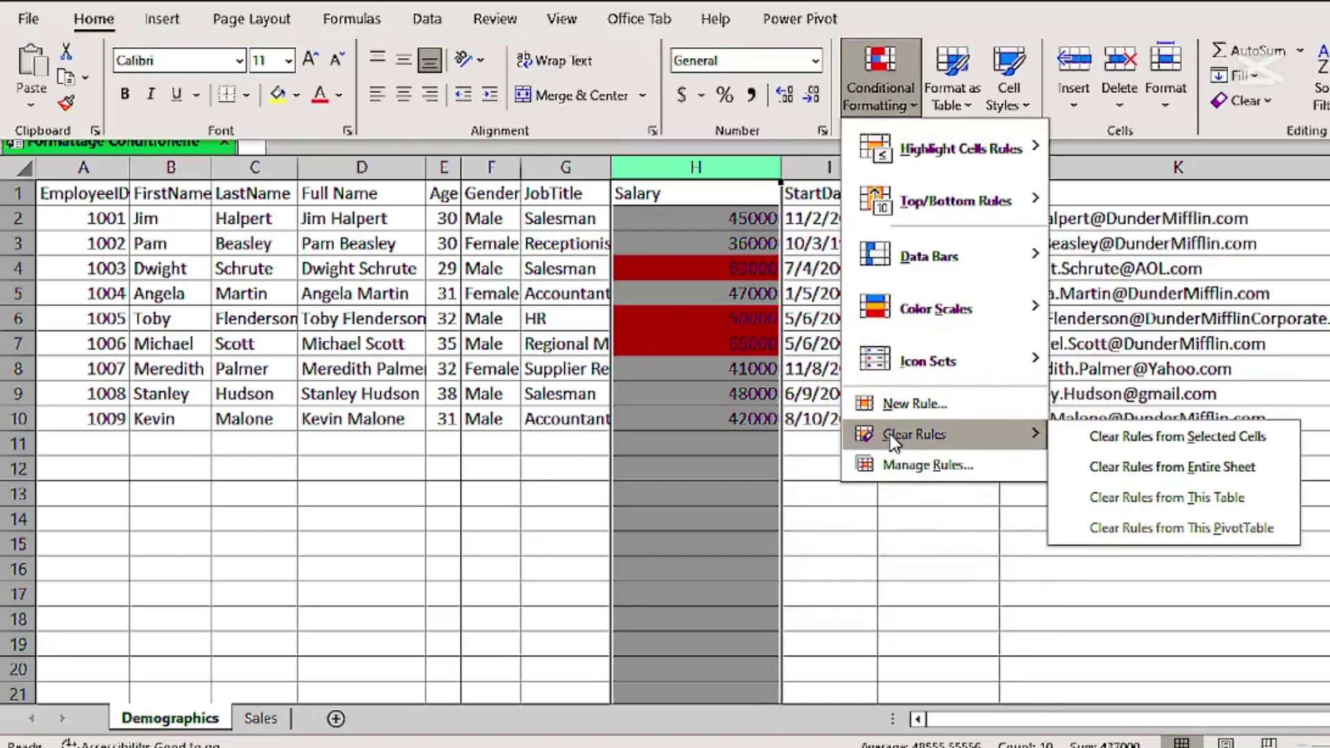
left_click(1085, 438)
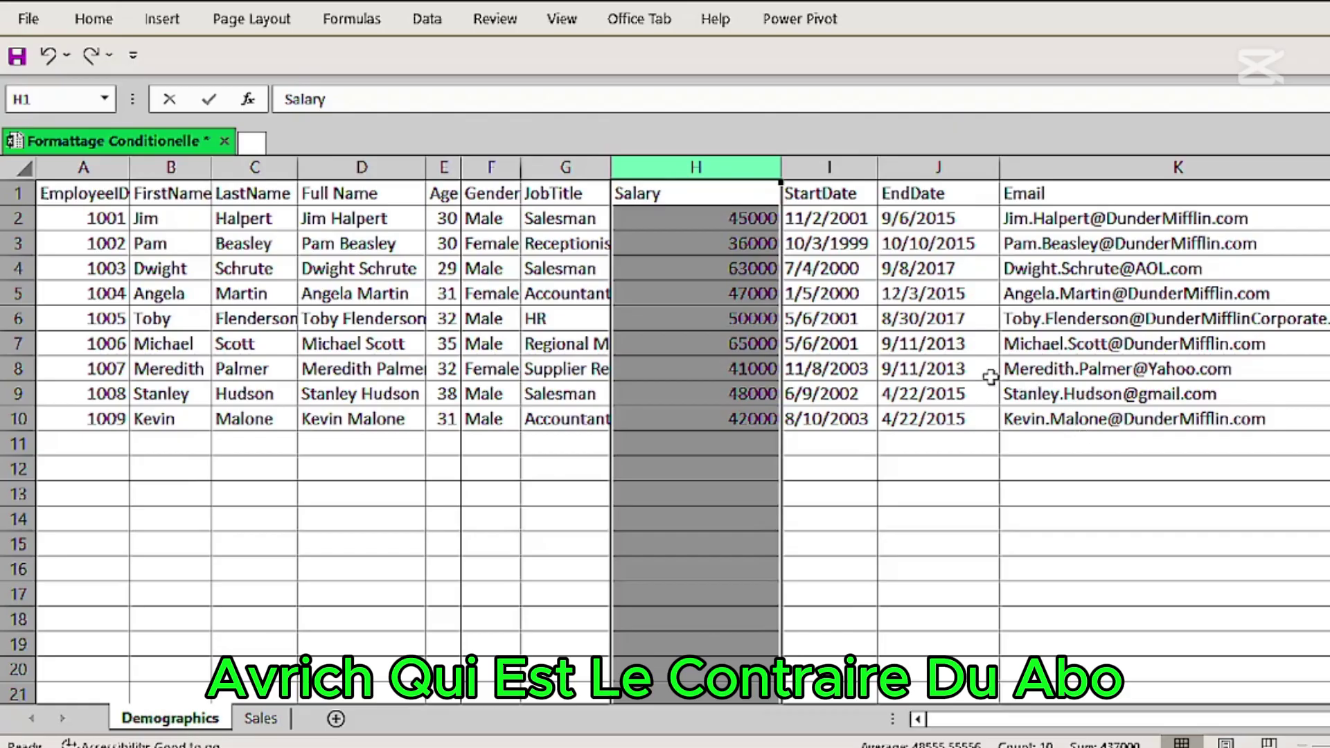
Highlight the below-average values in the Salary column using Light Red Fill with Dark Red Text
left_click(95, 24)
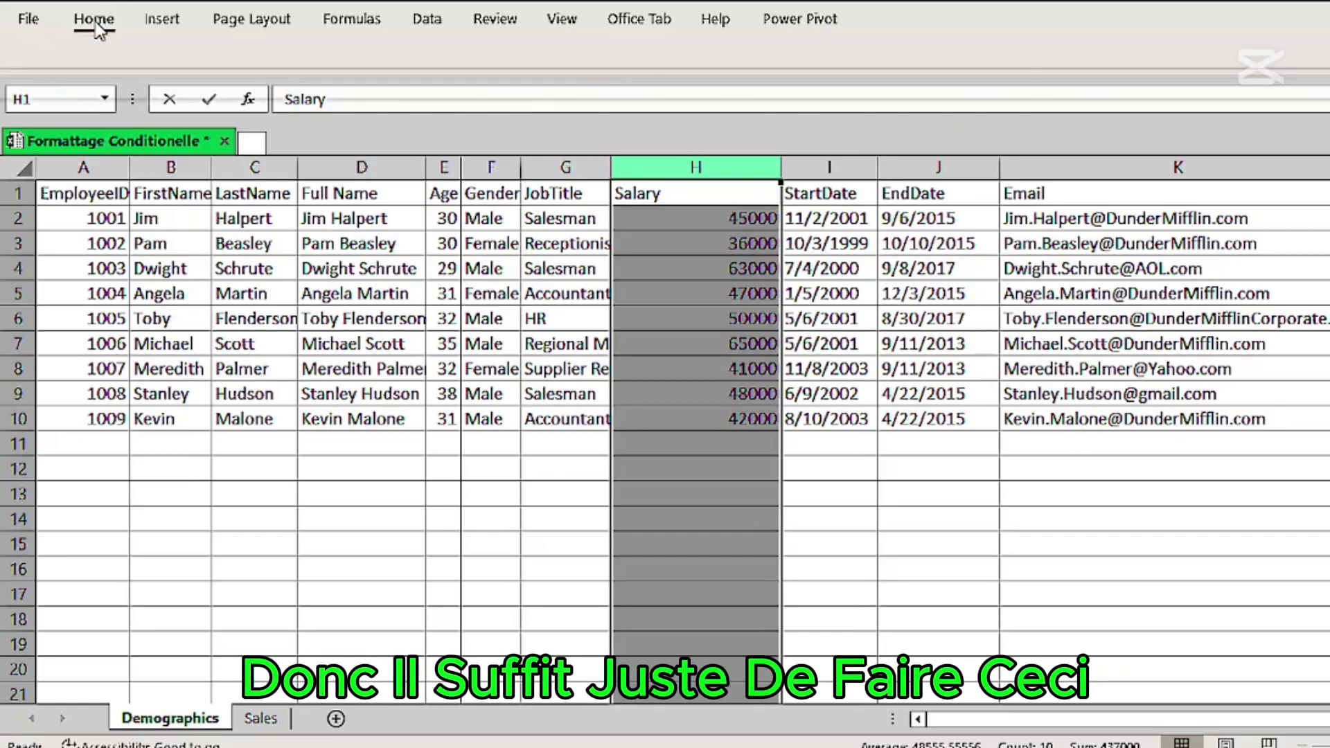
left_click(920, 110)
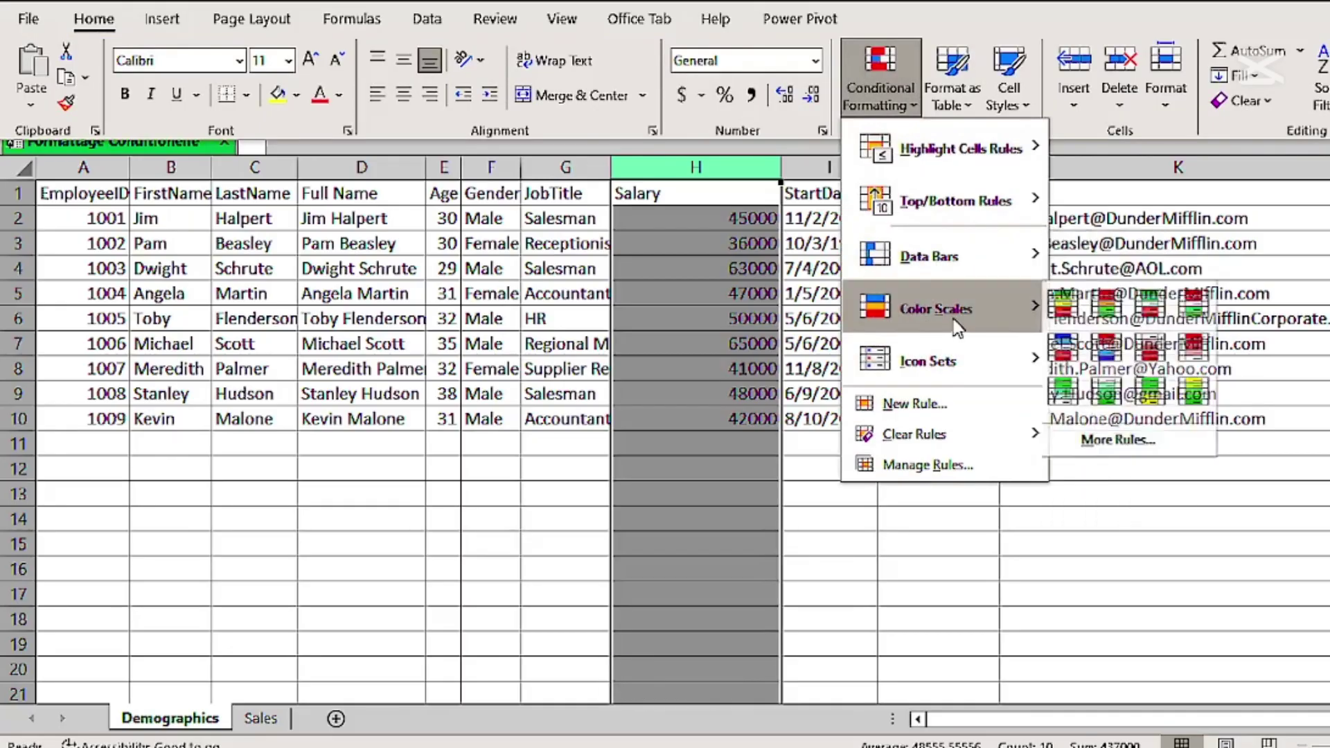
mouse_move(950, 210)
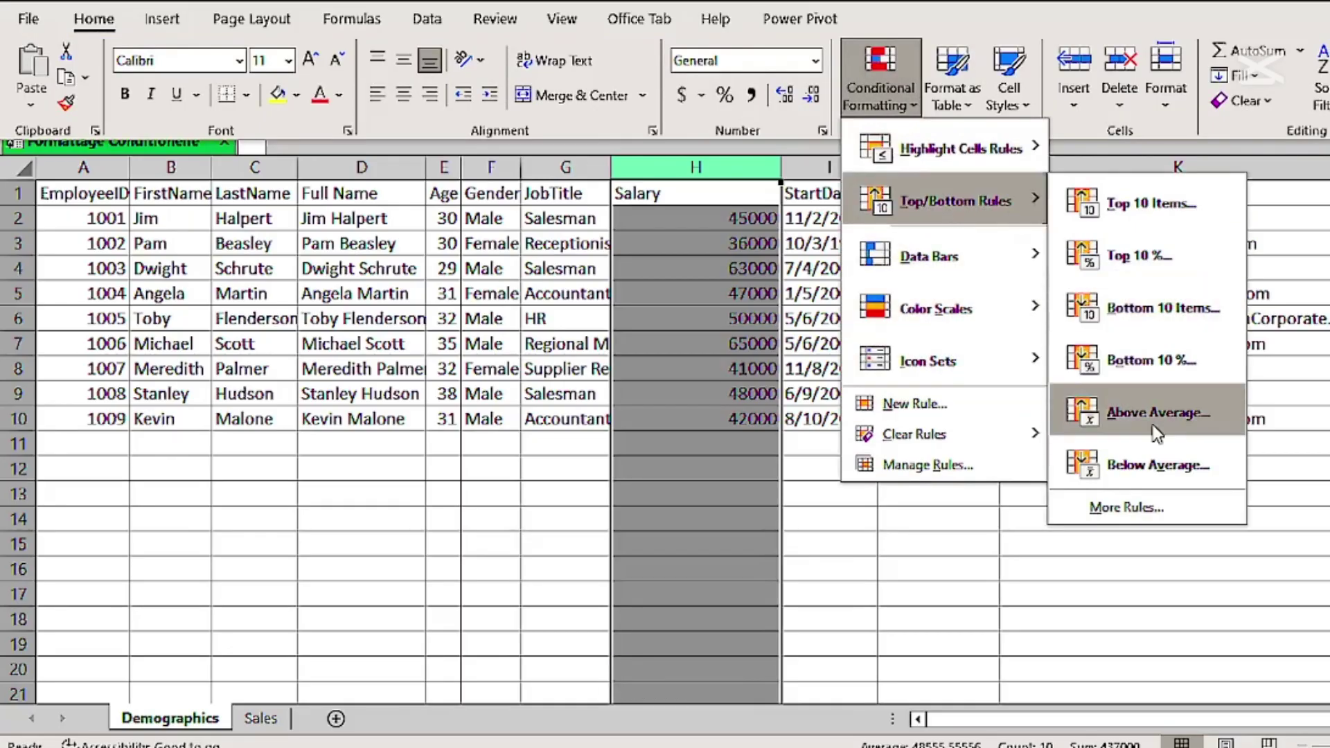
left_click(1131, 462)
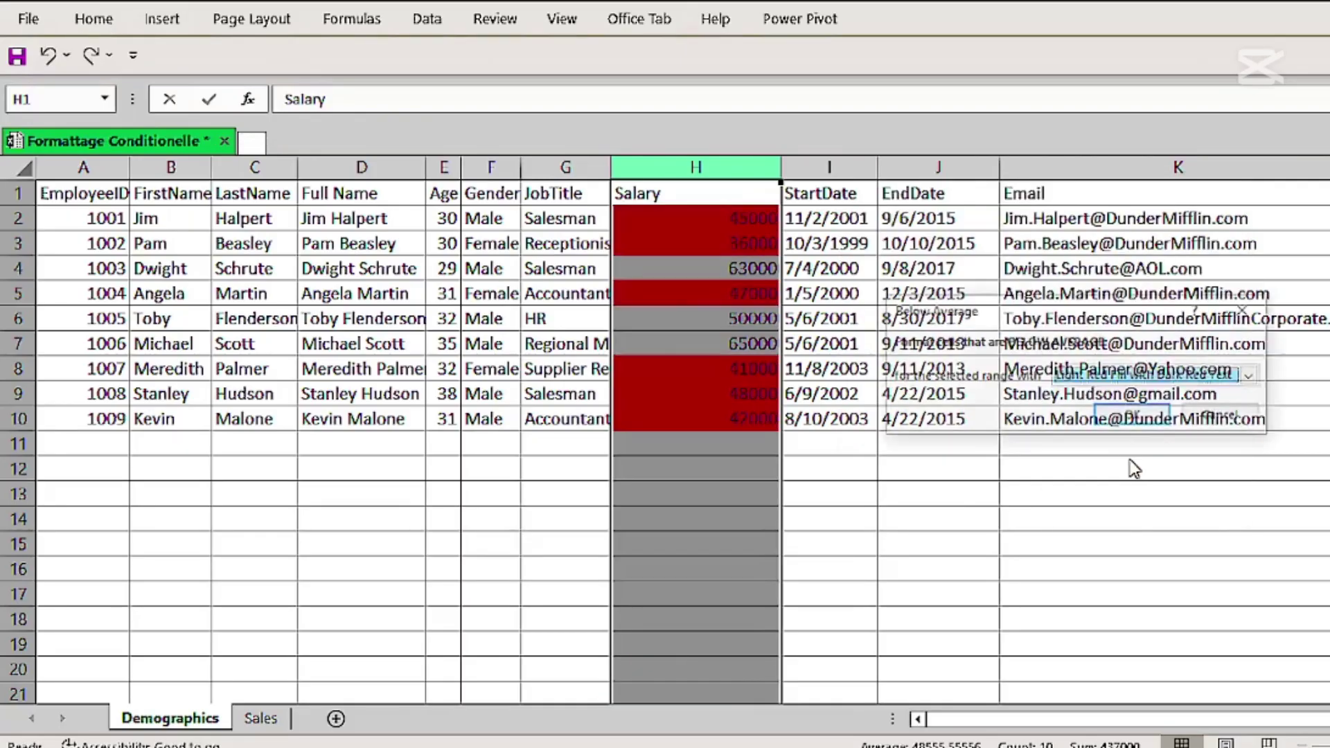
left_click(1132, 417)
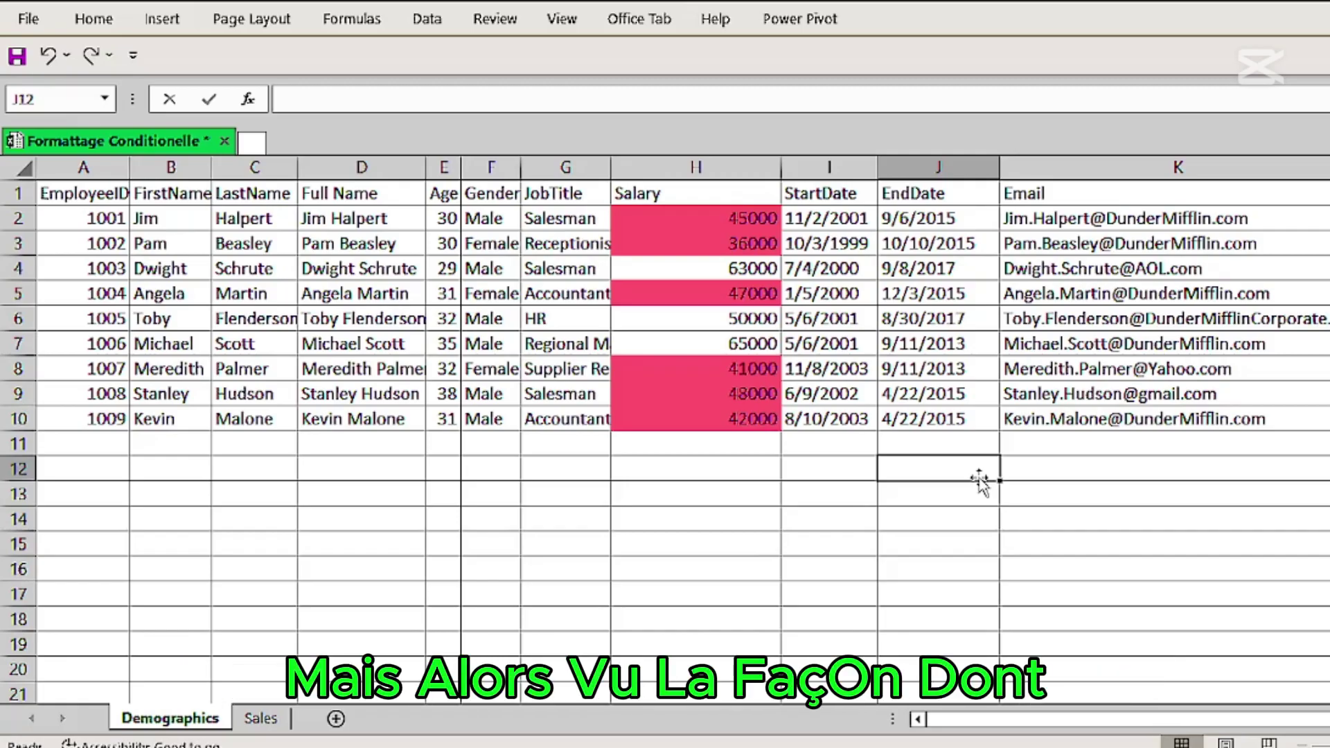
left_click(110, 32)
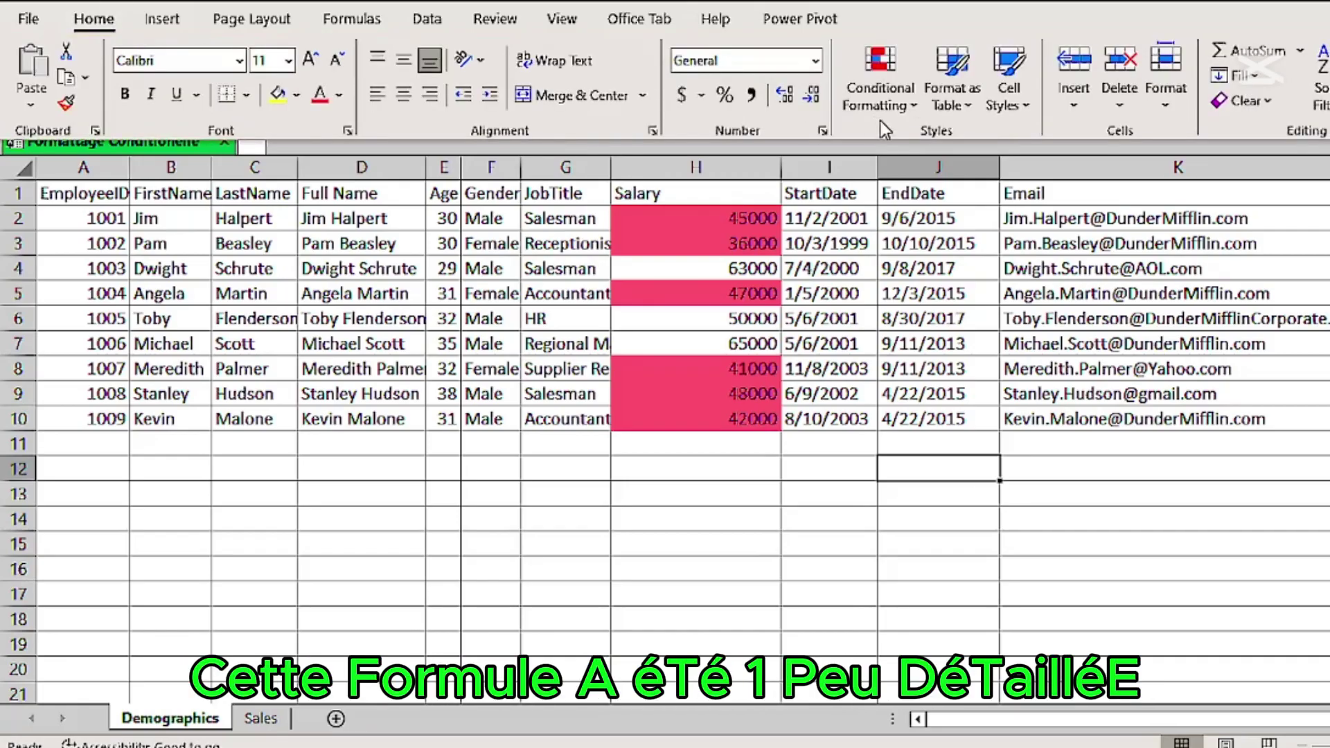
left_click(908, 111)
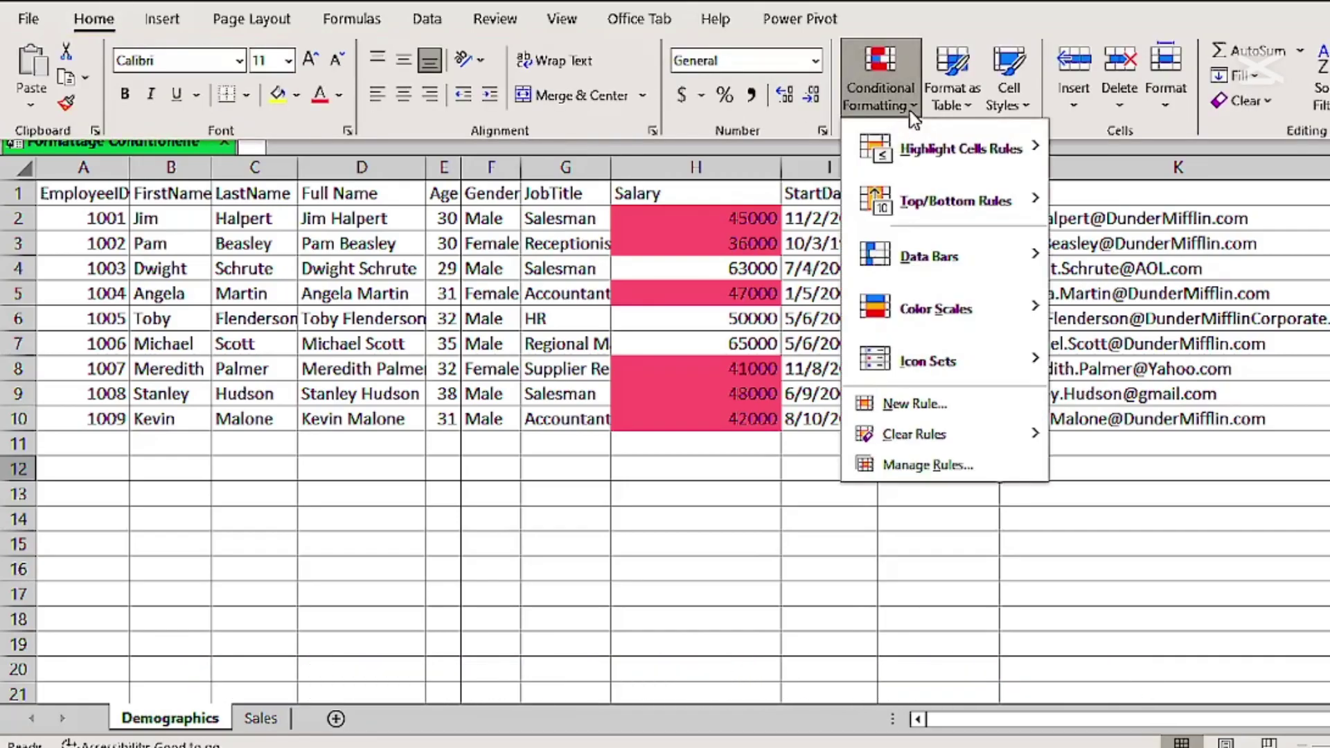
mouse_move(992, 185)
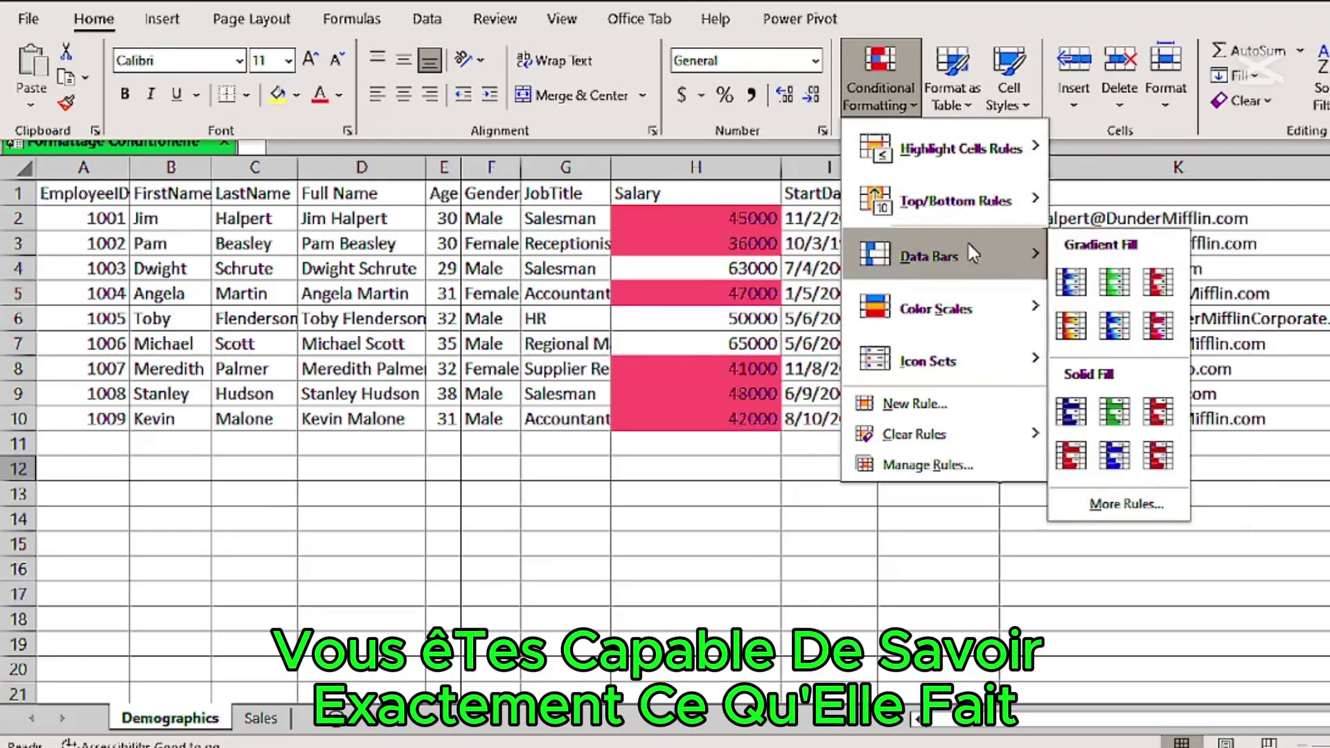
mouse_move(969, 159)
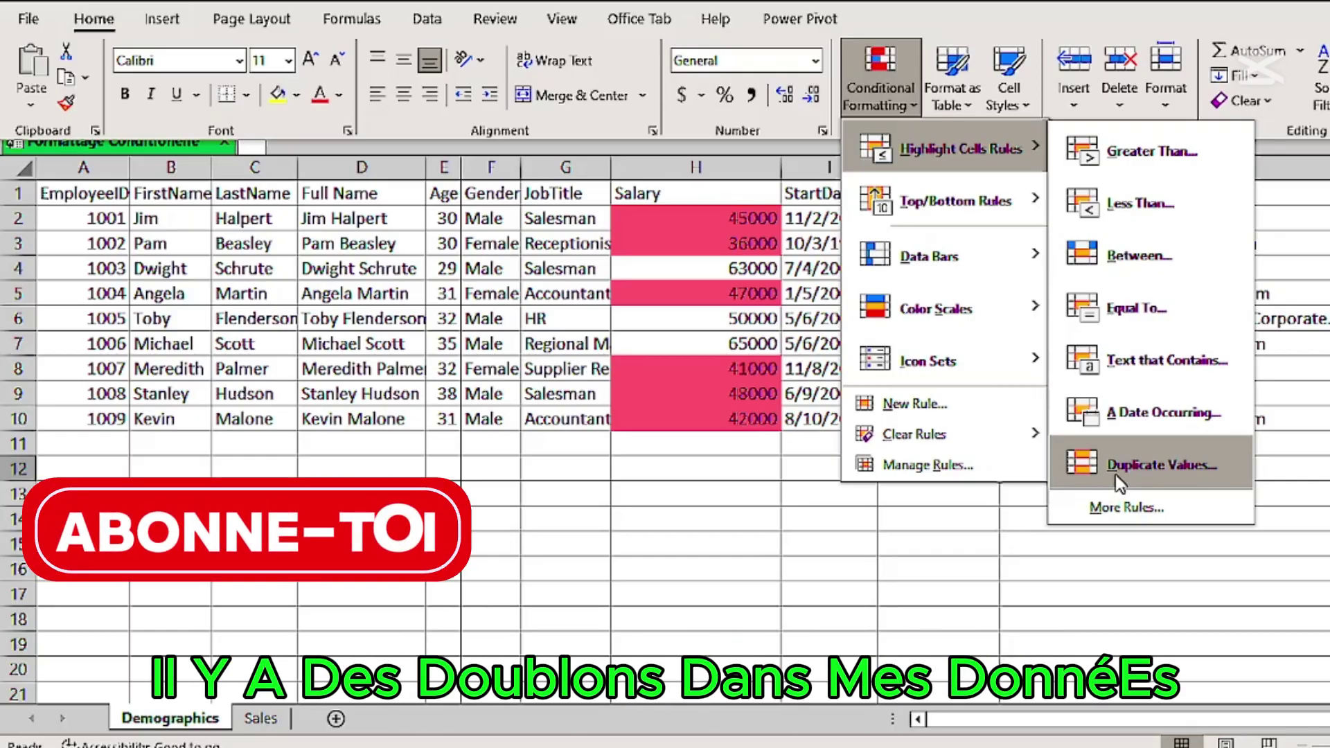
left_click(770, 487)
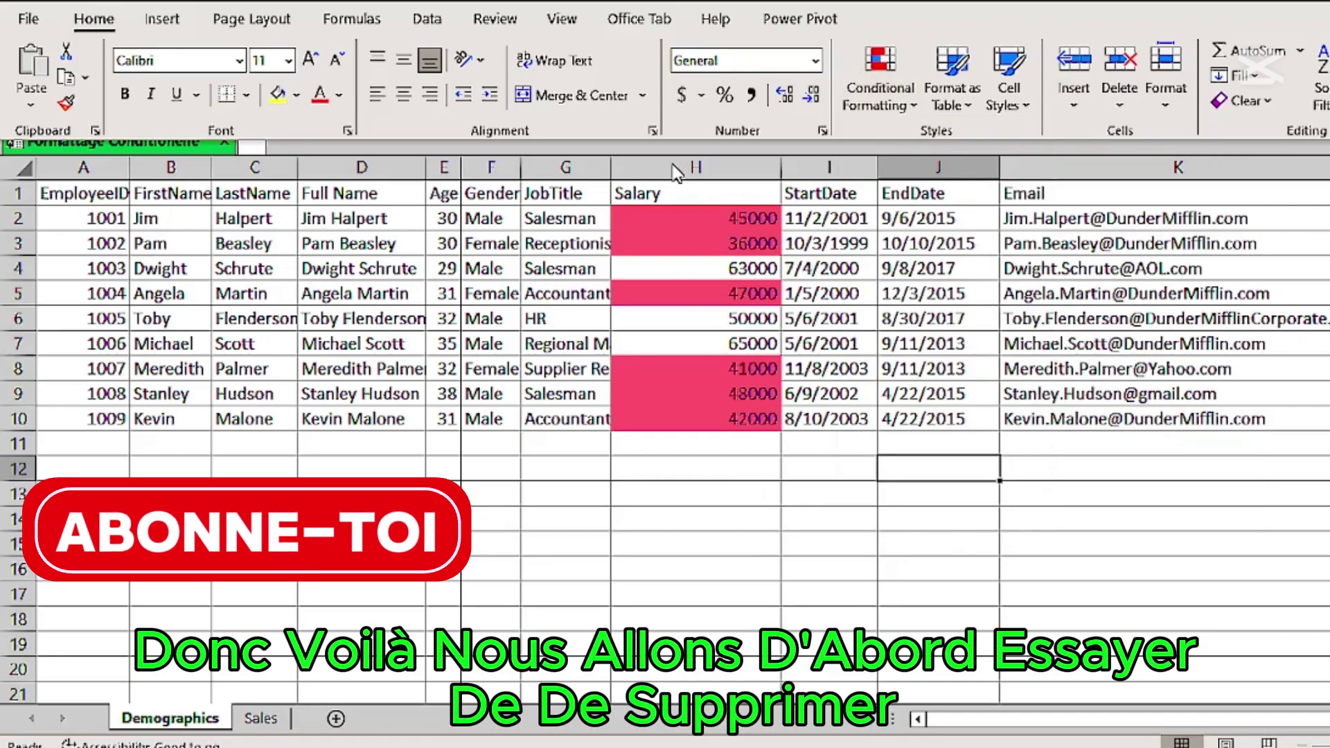
Clear the below-average conditional formatting rule from the Salary column
left_click(675, 172)
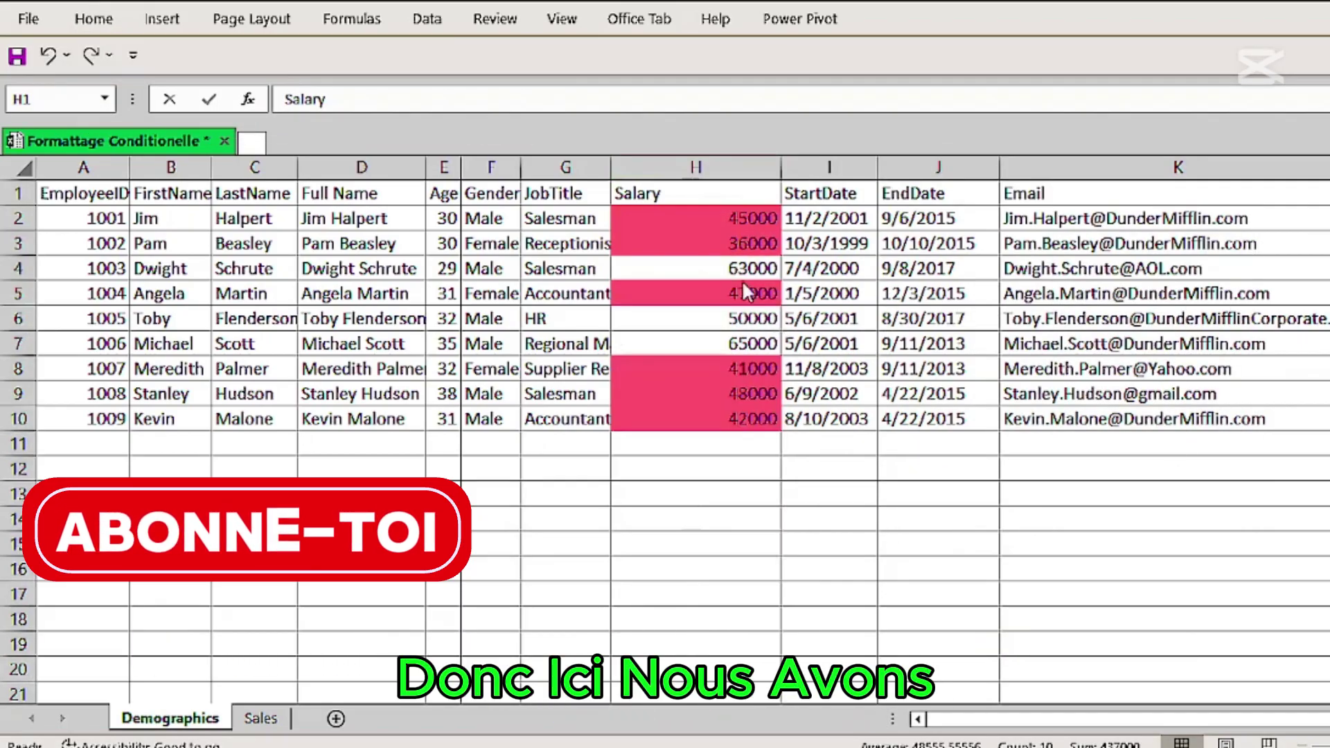
left_click(693, 169)
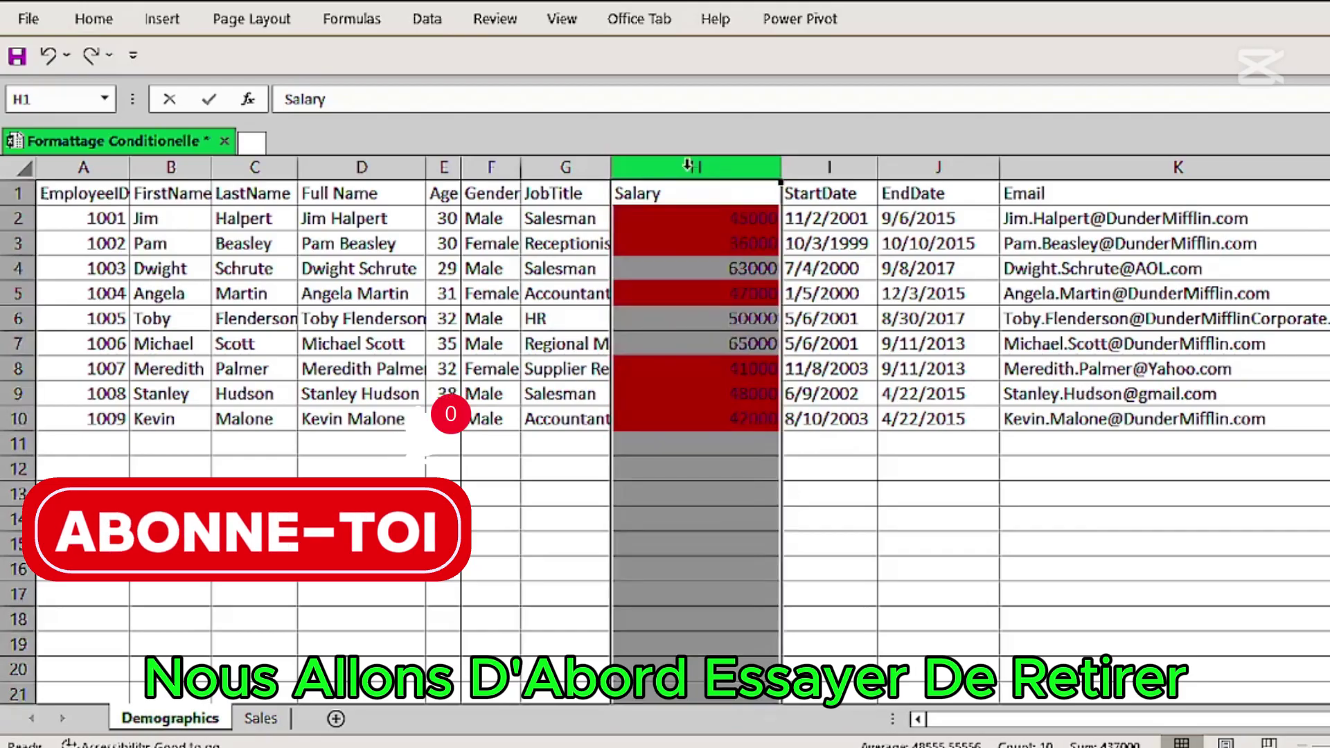
left_click(107, 18)
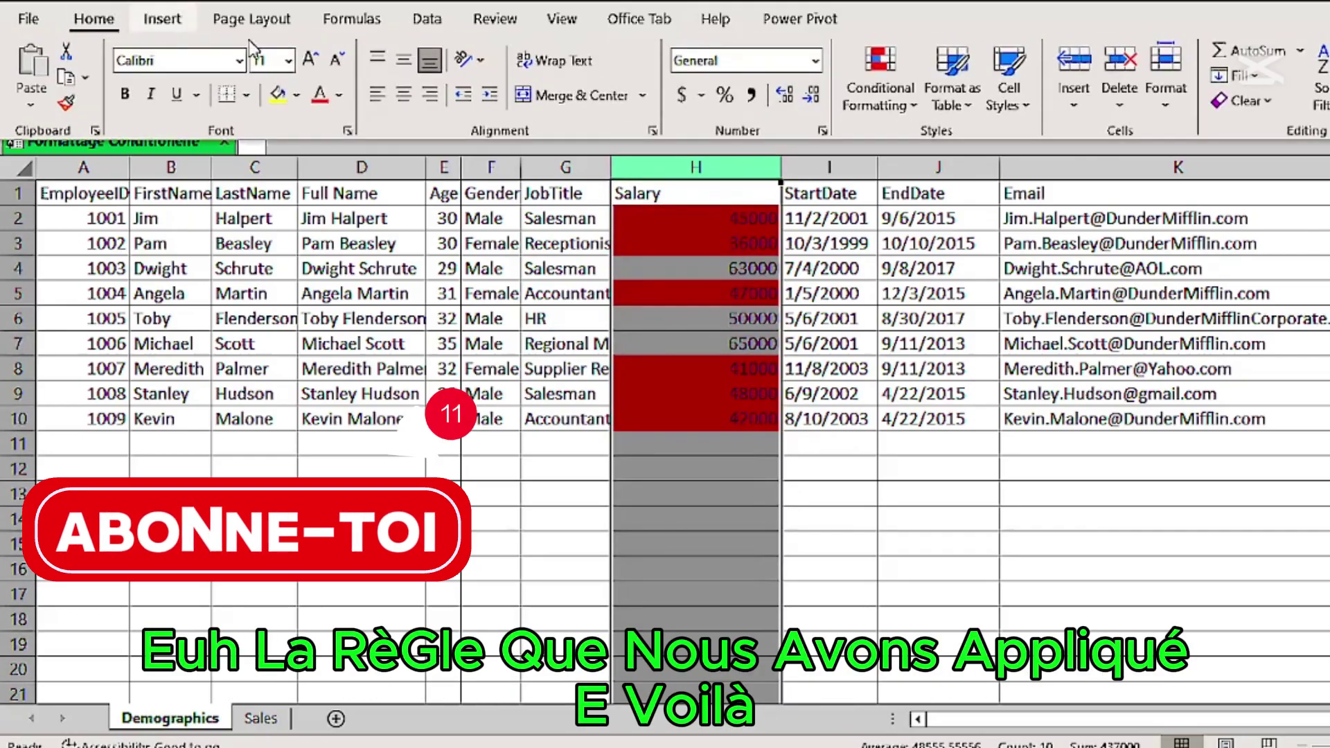
left_click(909, 118)
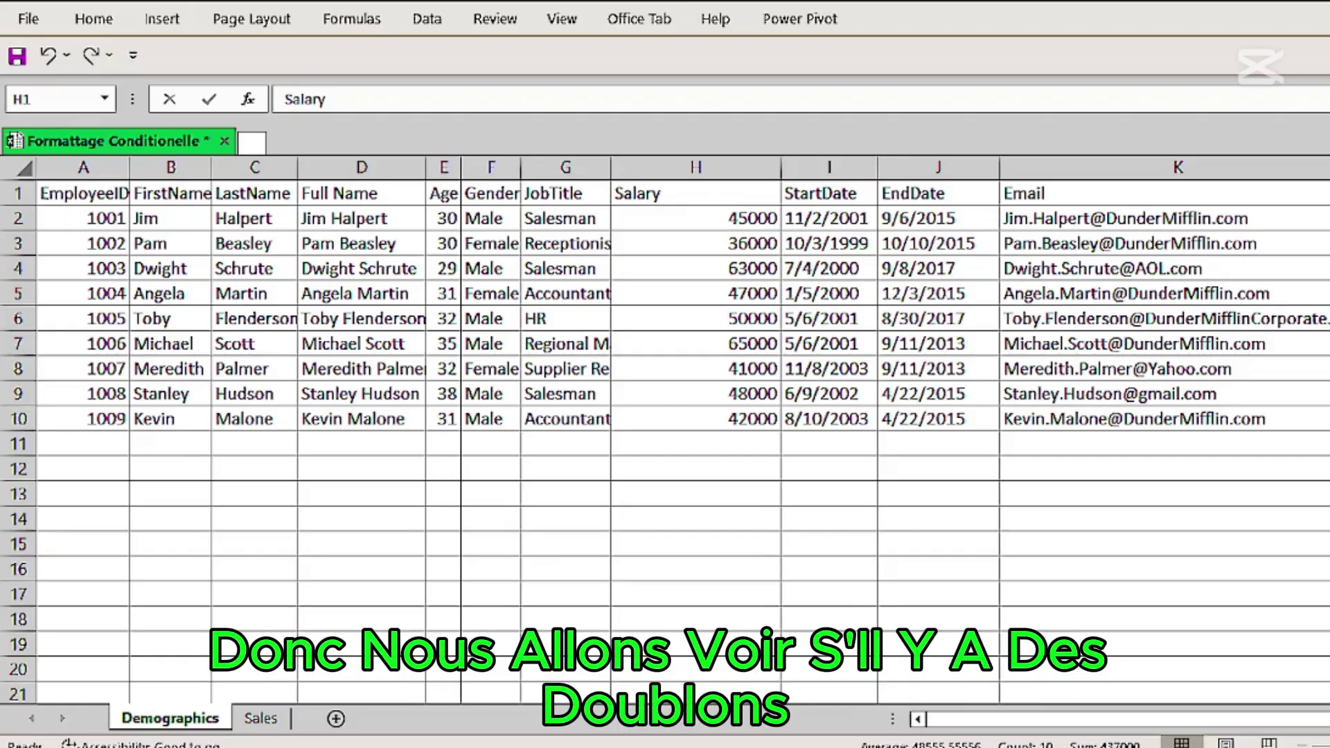
Start a Duplicate Values highlighting rule on the StartDate column and preview it with the Unique option
left_click(822, 168)
left_click(822, 167)
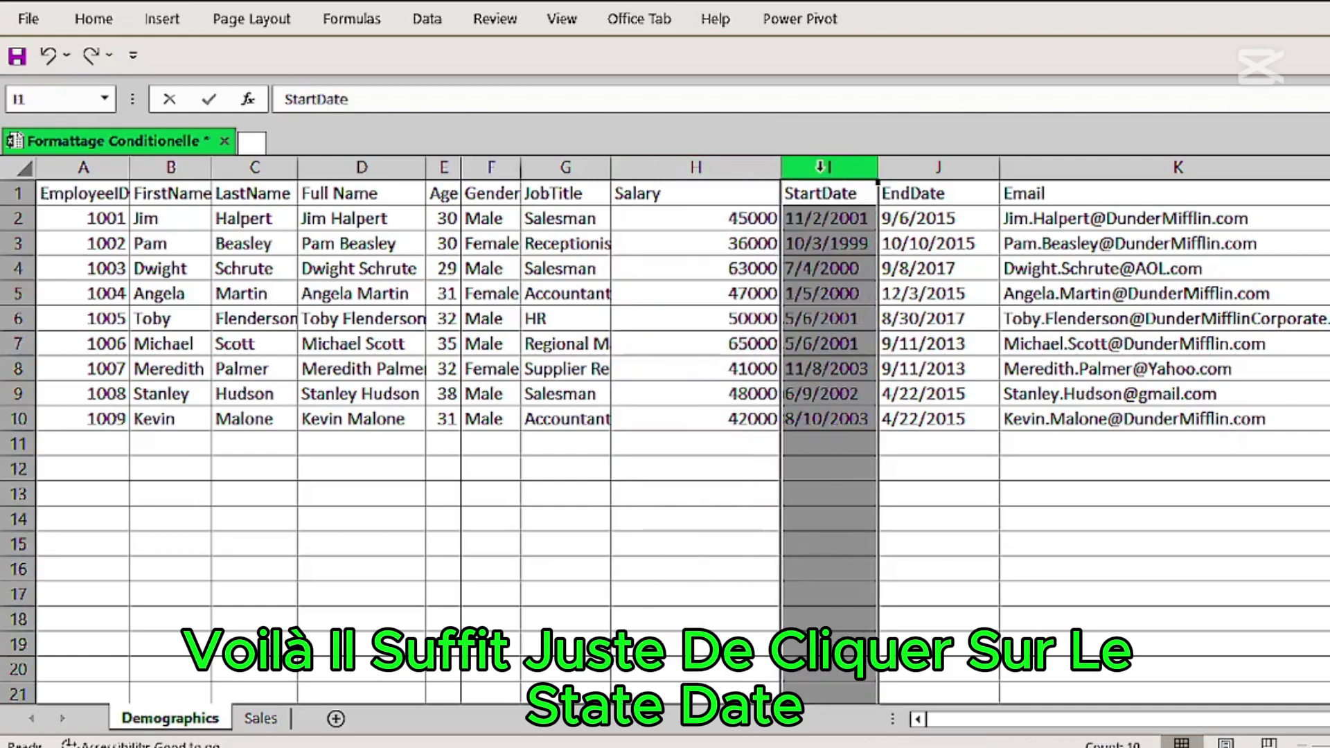
left_click(109, 28)
left_click(908, 104)
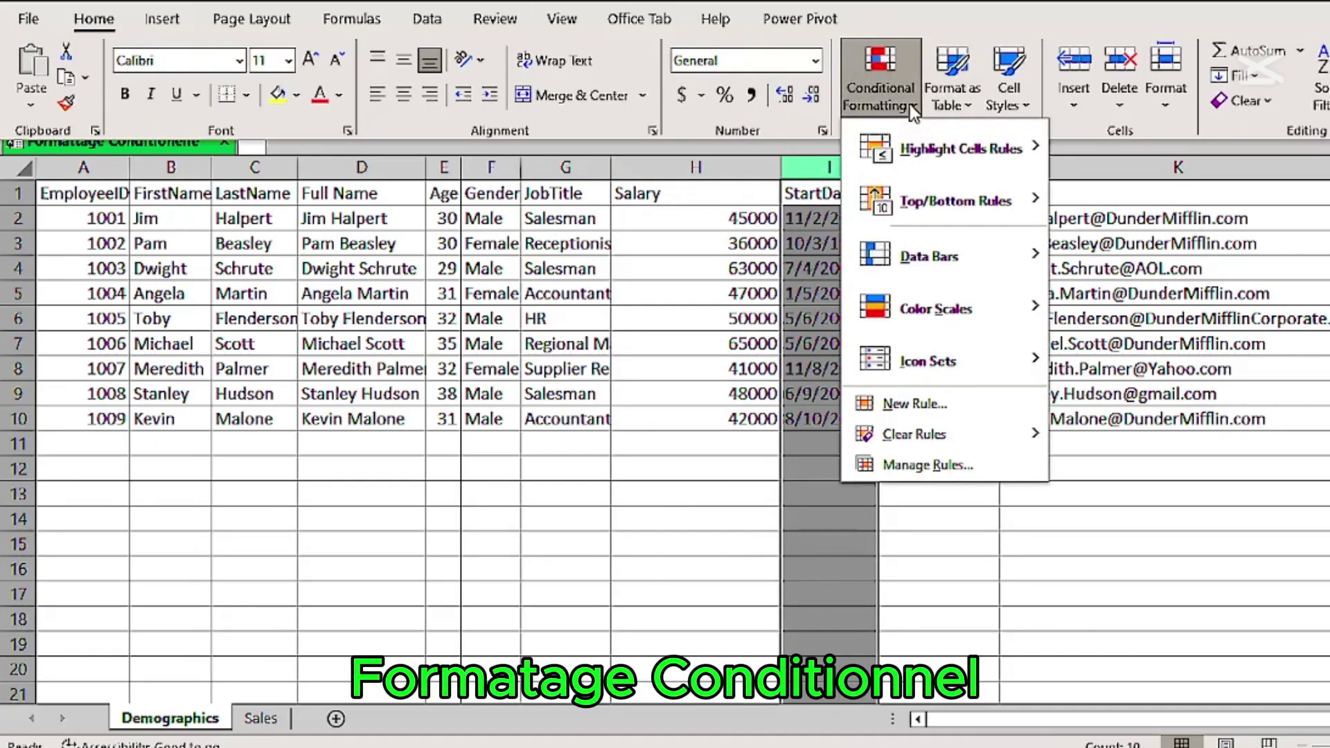
mouse_move(935, 147)
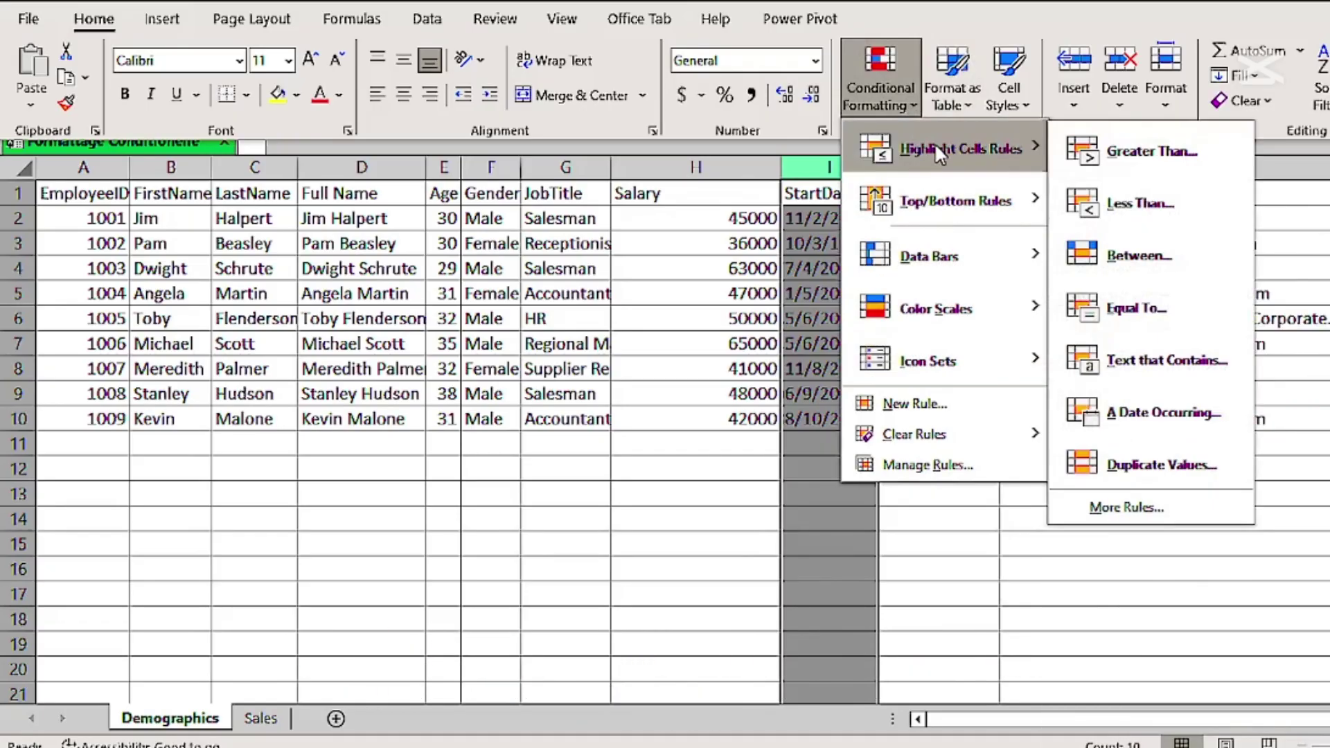
left_click(1140, 463)
left_click(928, 376)
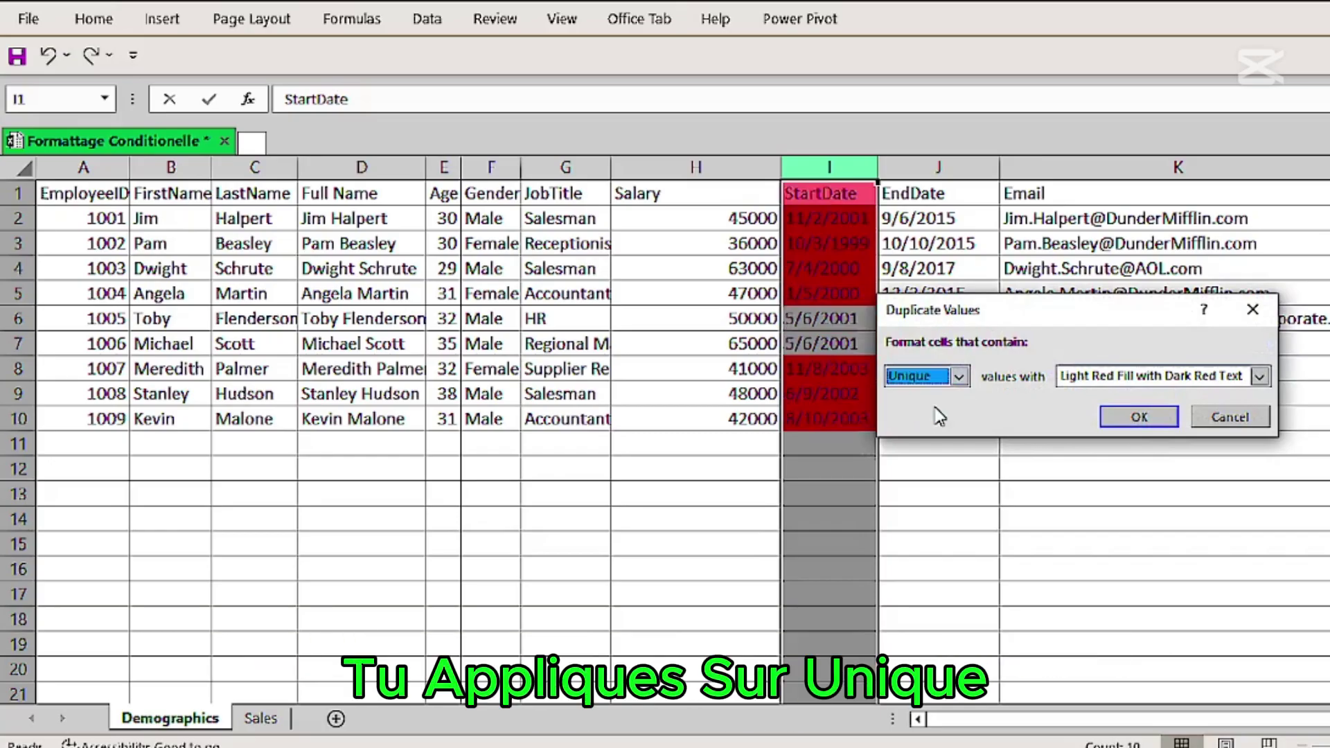
left_click(928, 411)
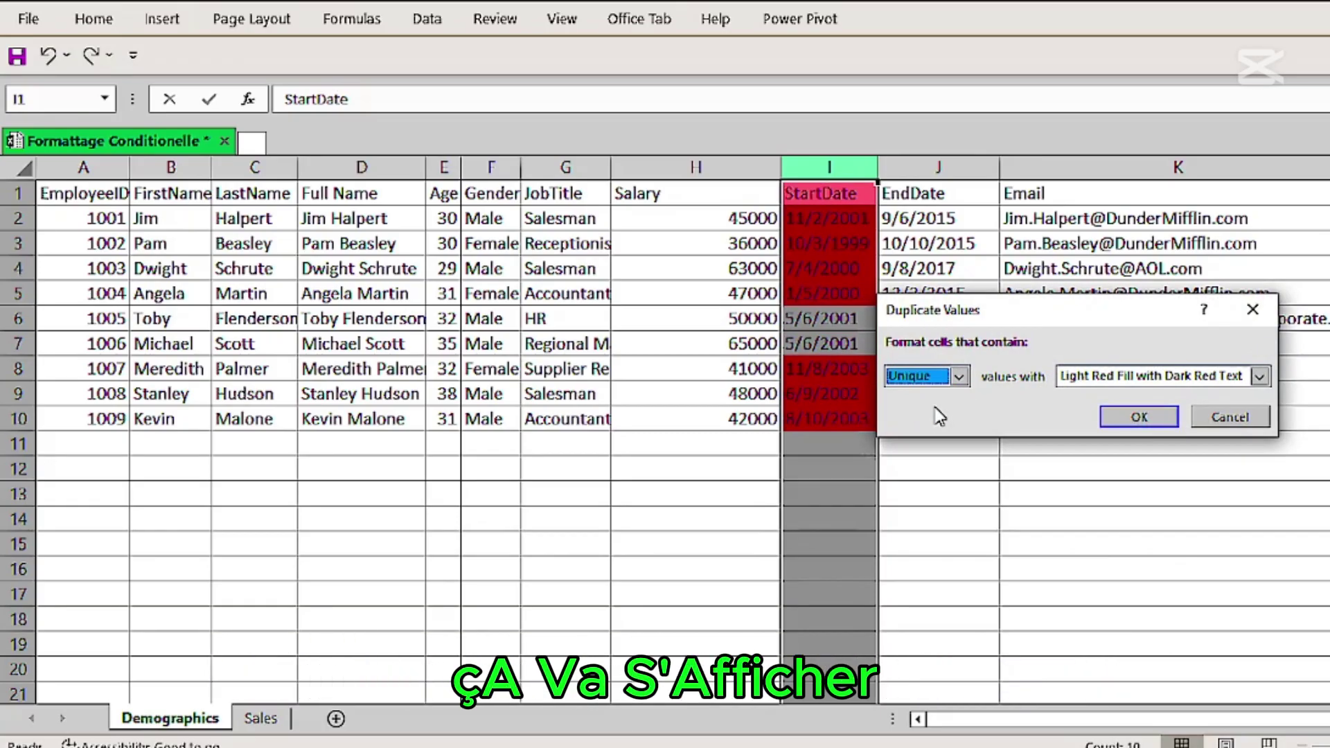
Switch the StartDate rule to Duplicate values and apply it using Green Fill with Dark Green Text
left_click(959, 376)
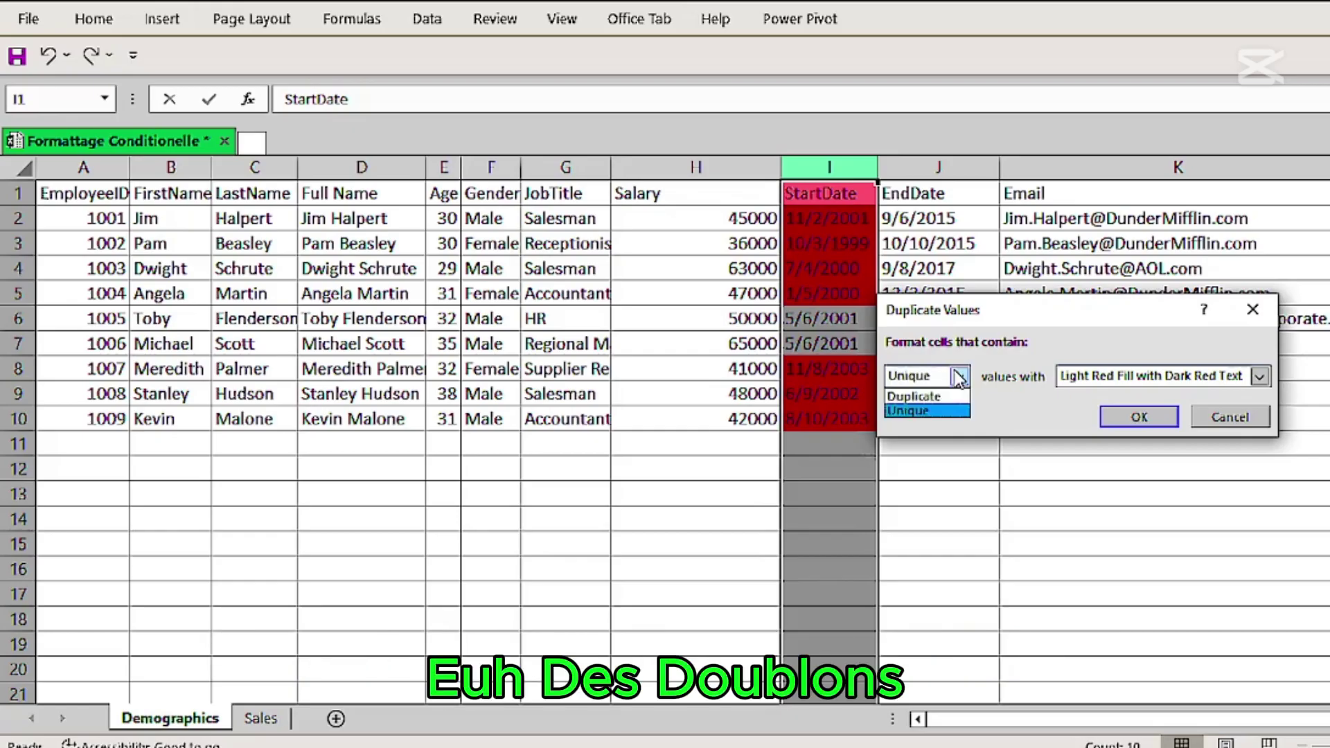
left_click(934, 396)
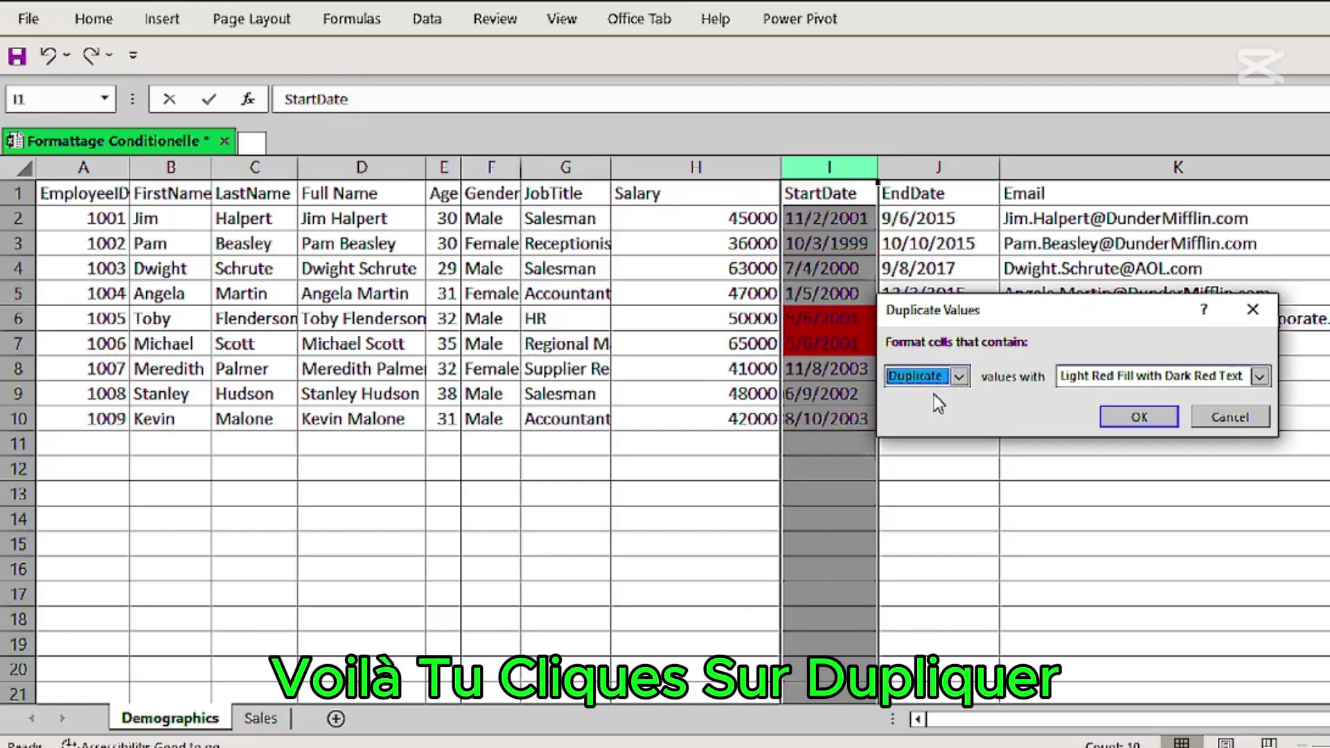
left_click(1259, 376)
left_click(1146, 421)
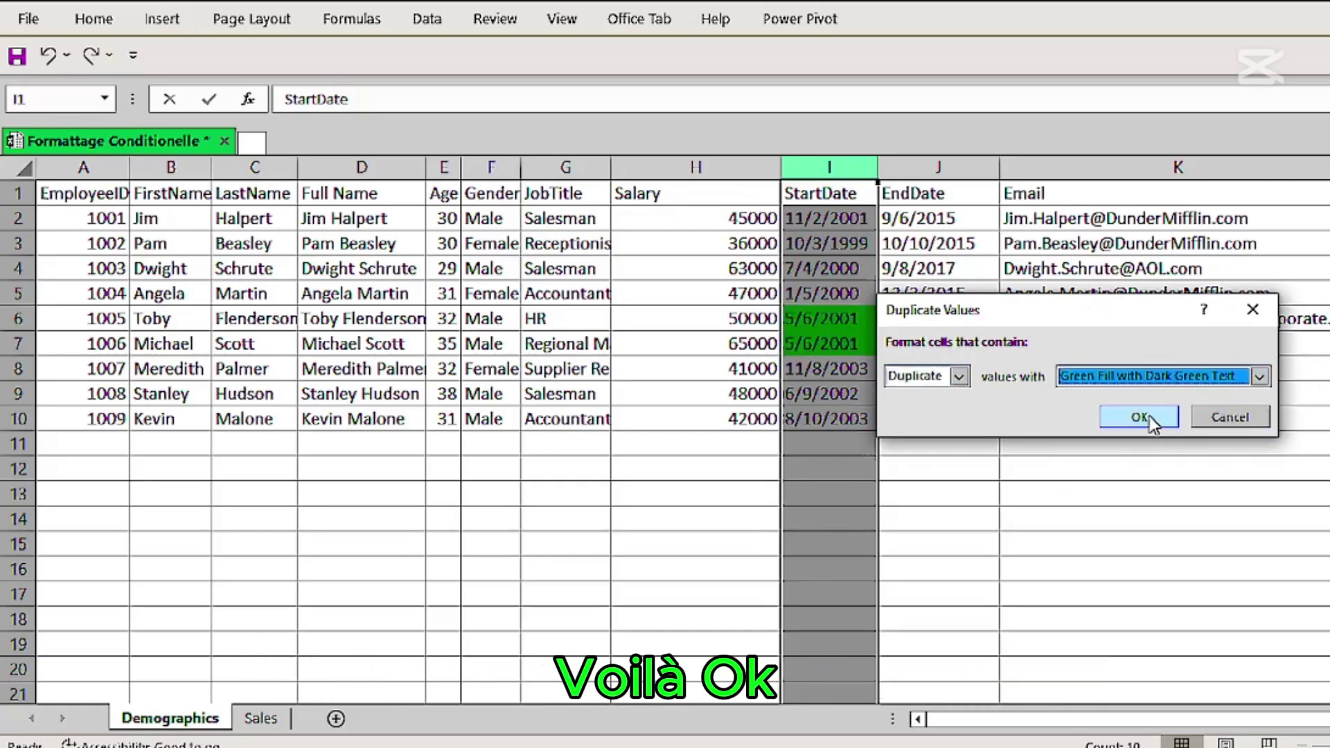
left_click(1149, 415)
left_click(1082, 463)
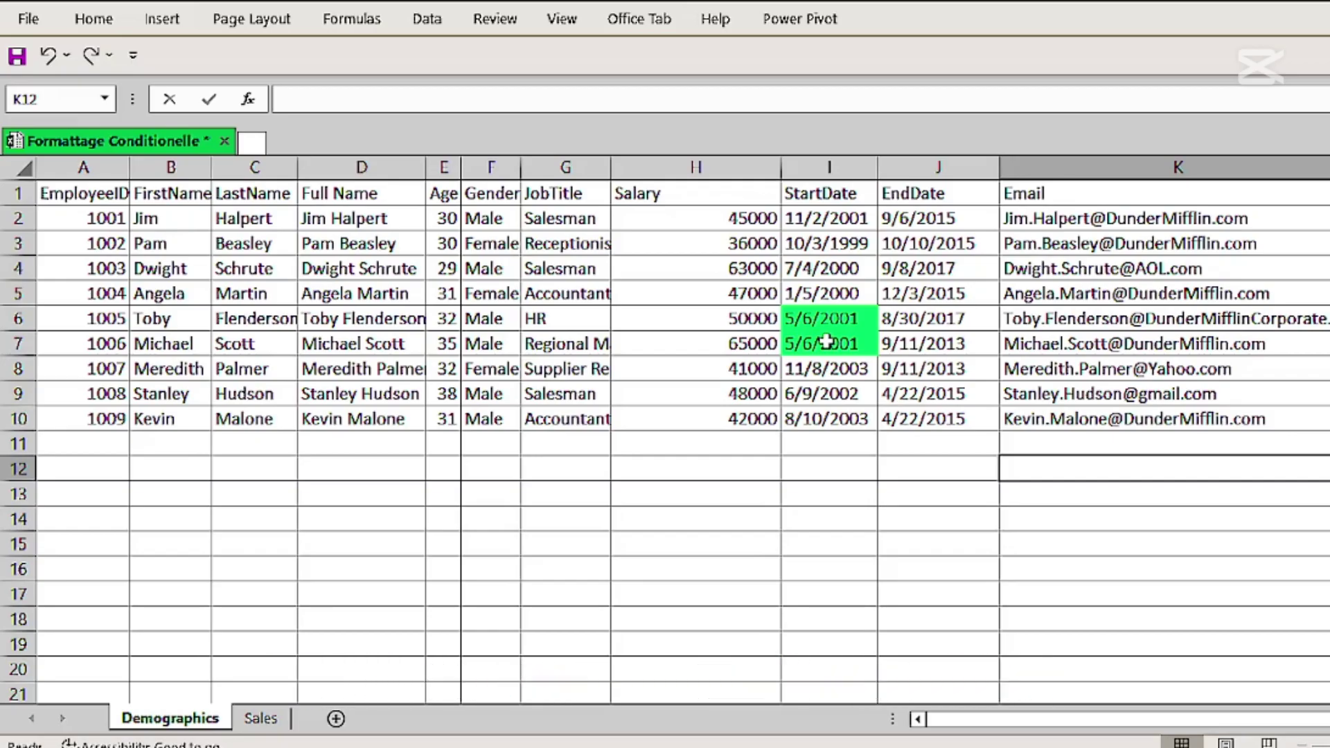
left_click(73, 192)
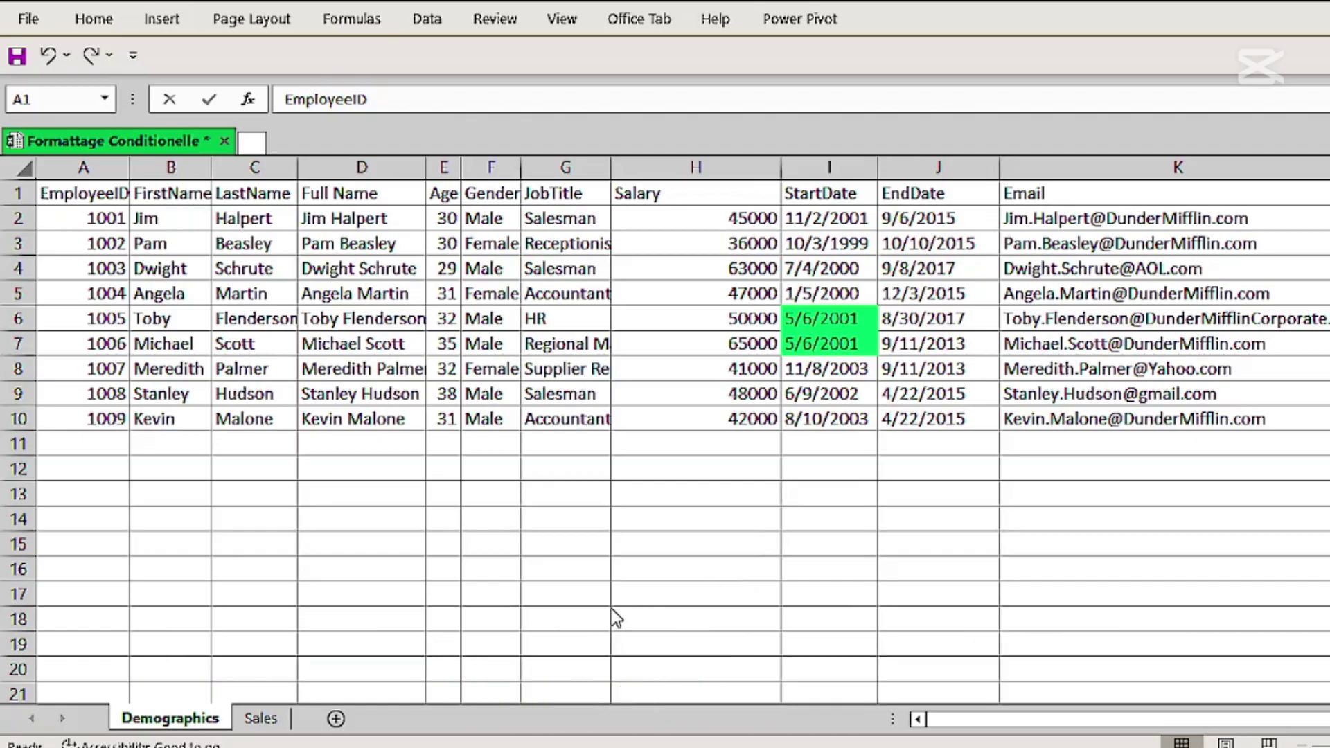
Add a filter to the StartDate column
left_click(825, 167)
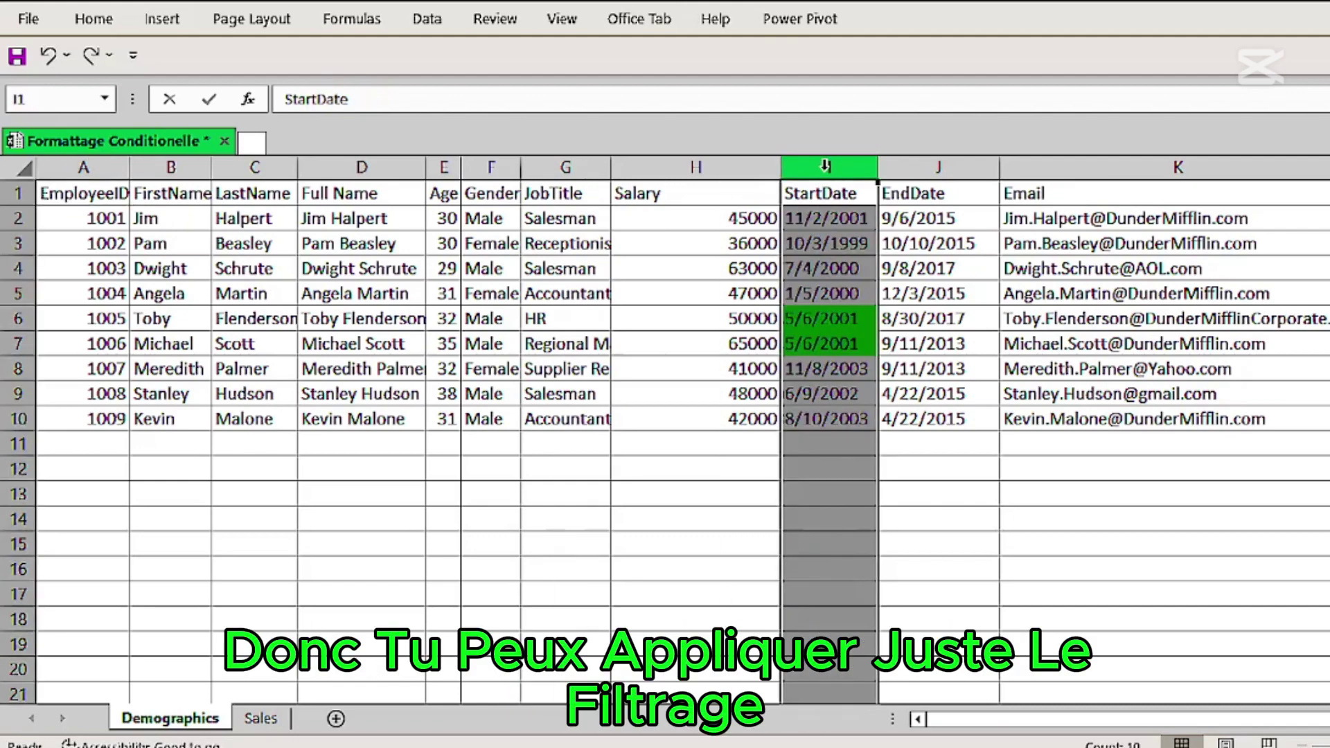
left_click(428, 25)
left_click(692, 58)
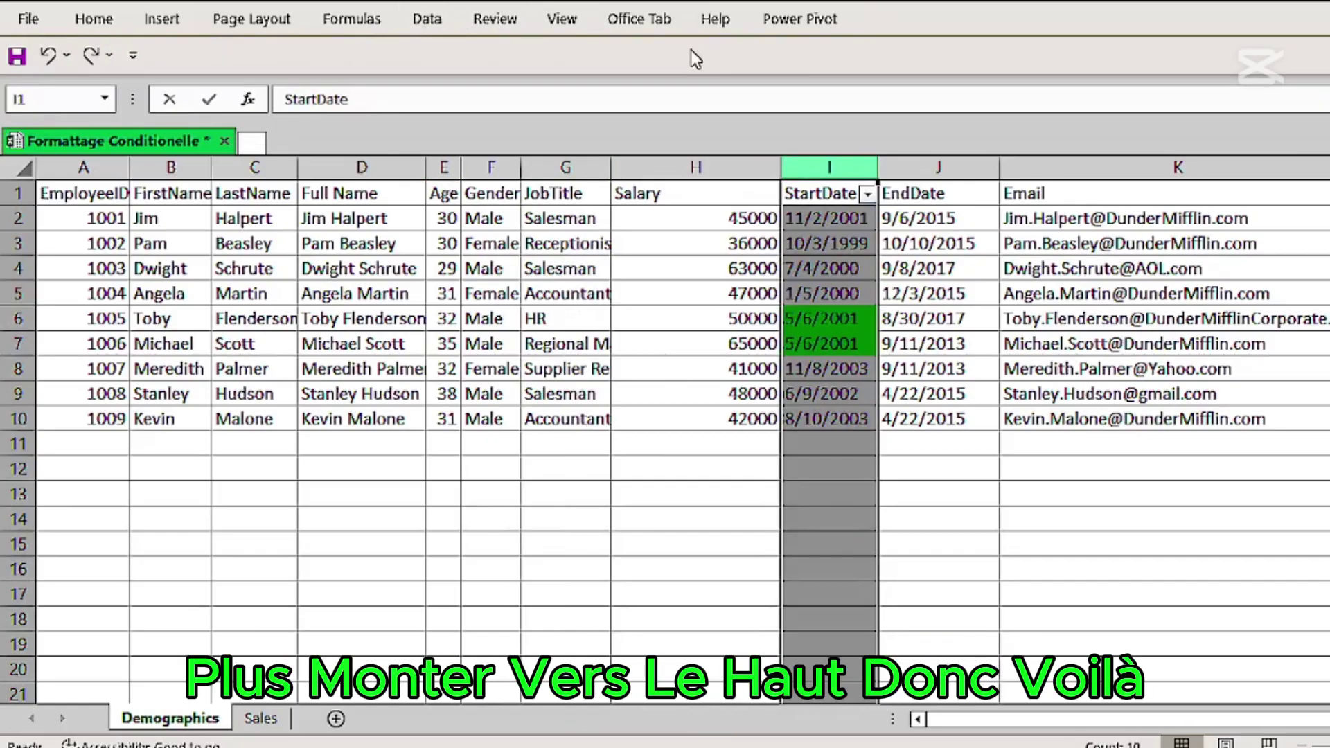
Sort the StartDate column by the green cell colour, expanding the selection to the adjacent data
left_click(867, 195)
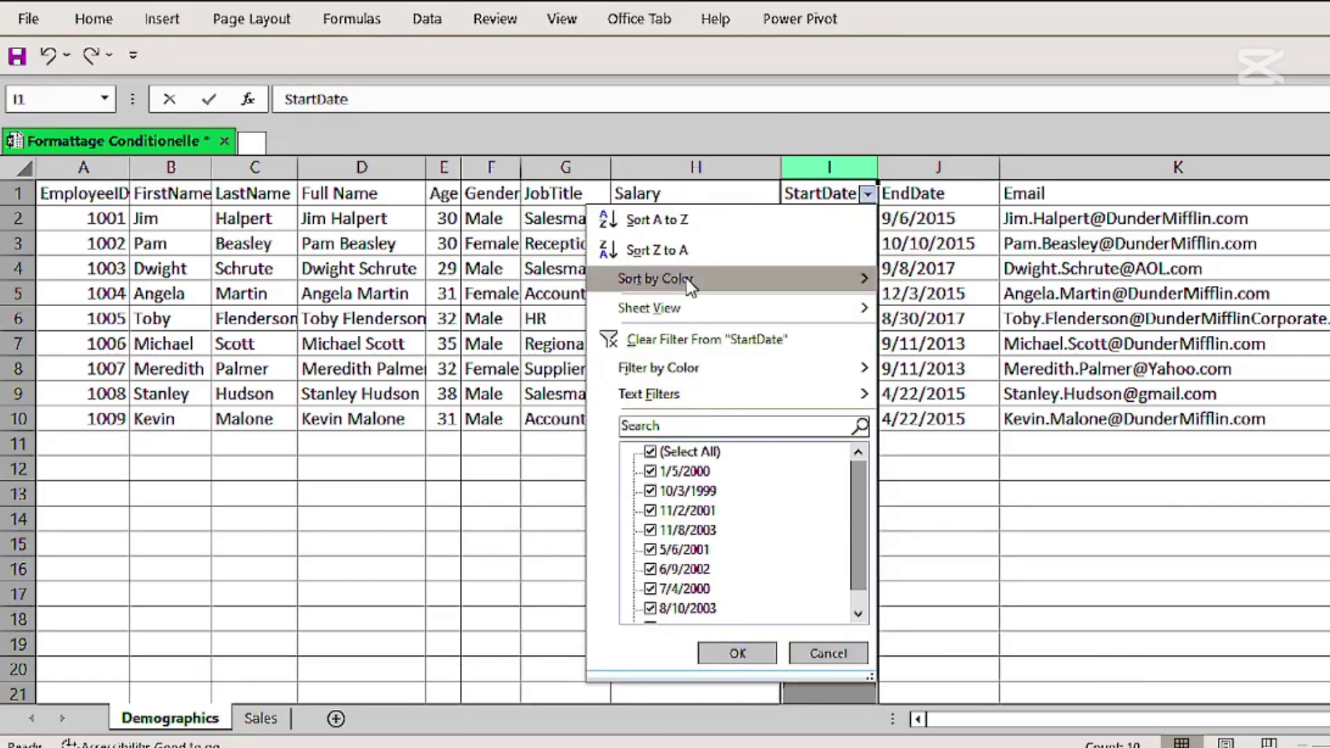
mouse_move(645, 278)
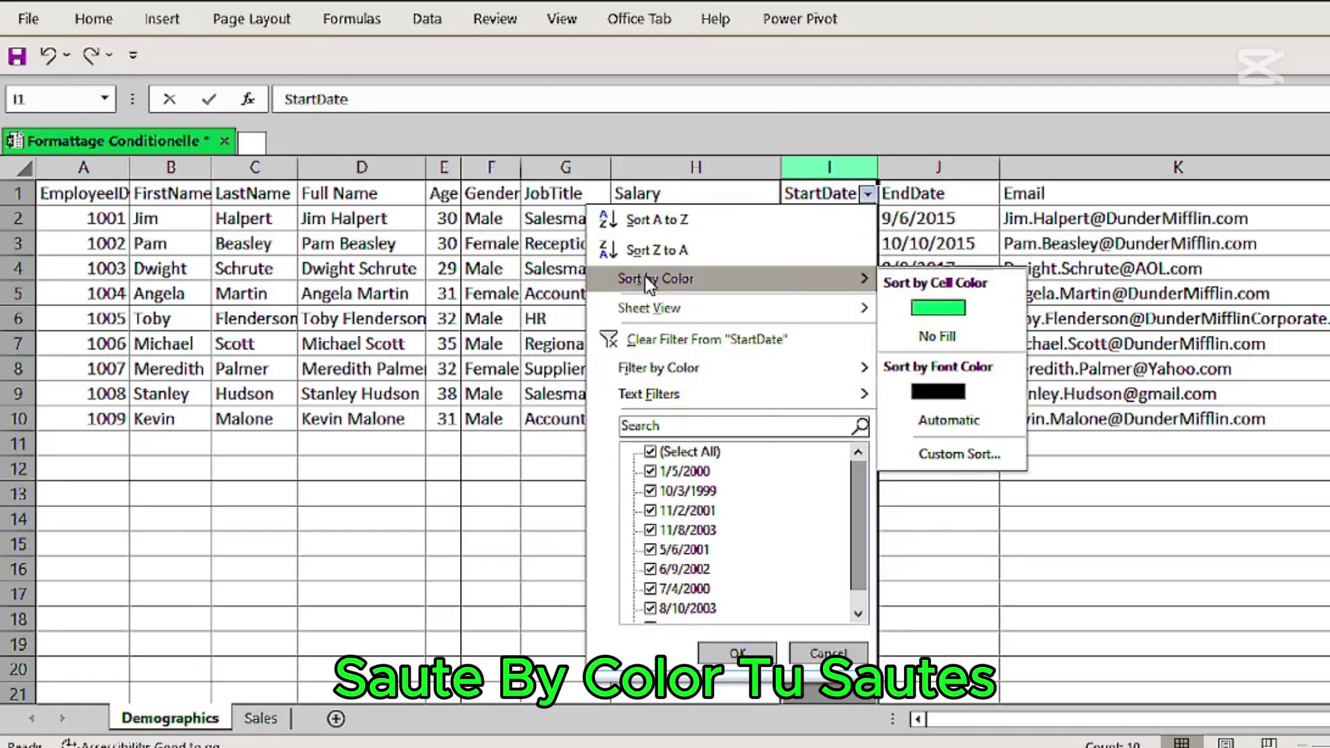
left_click(938, 308)
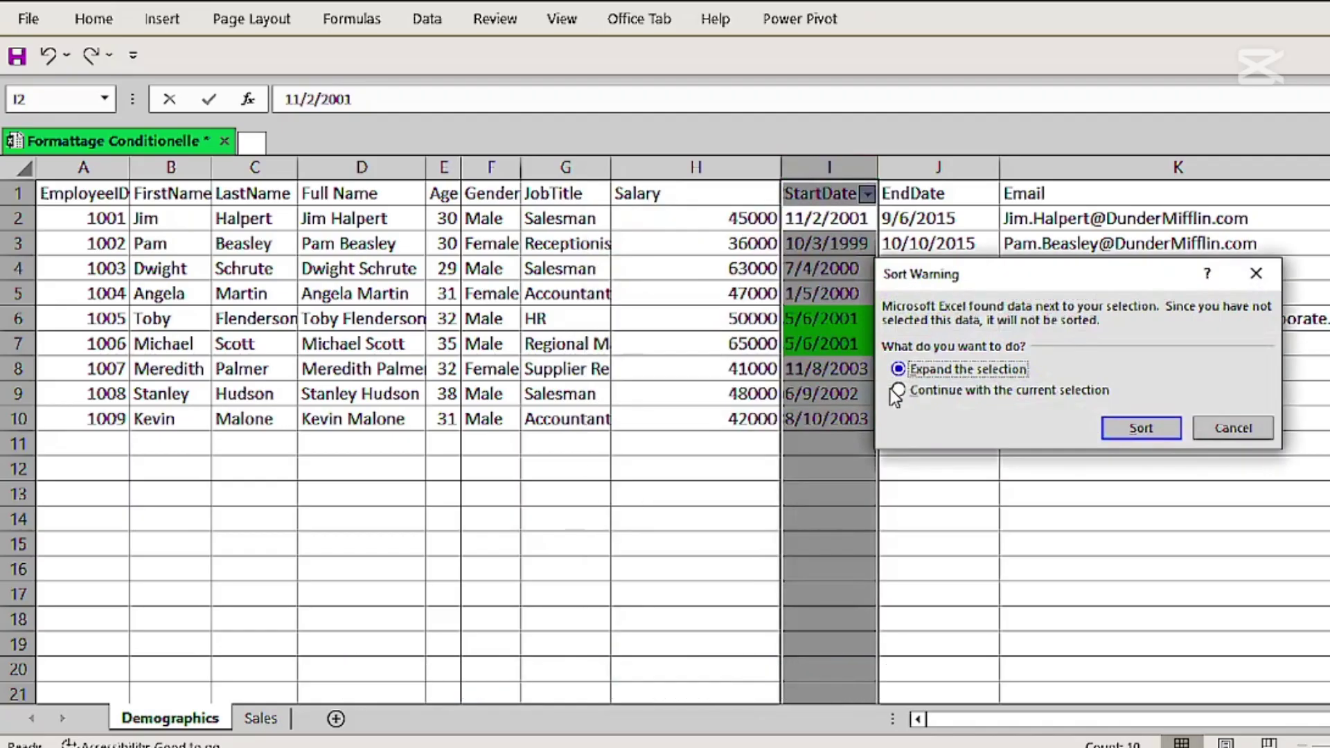
left_click(1122, 428)
left_click(975, 505)
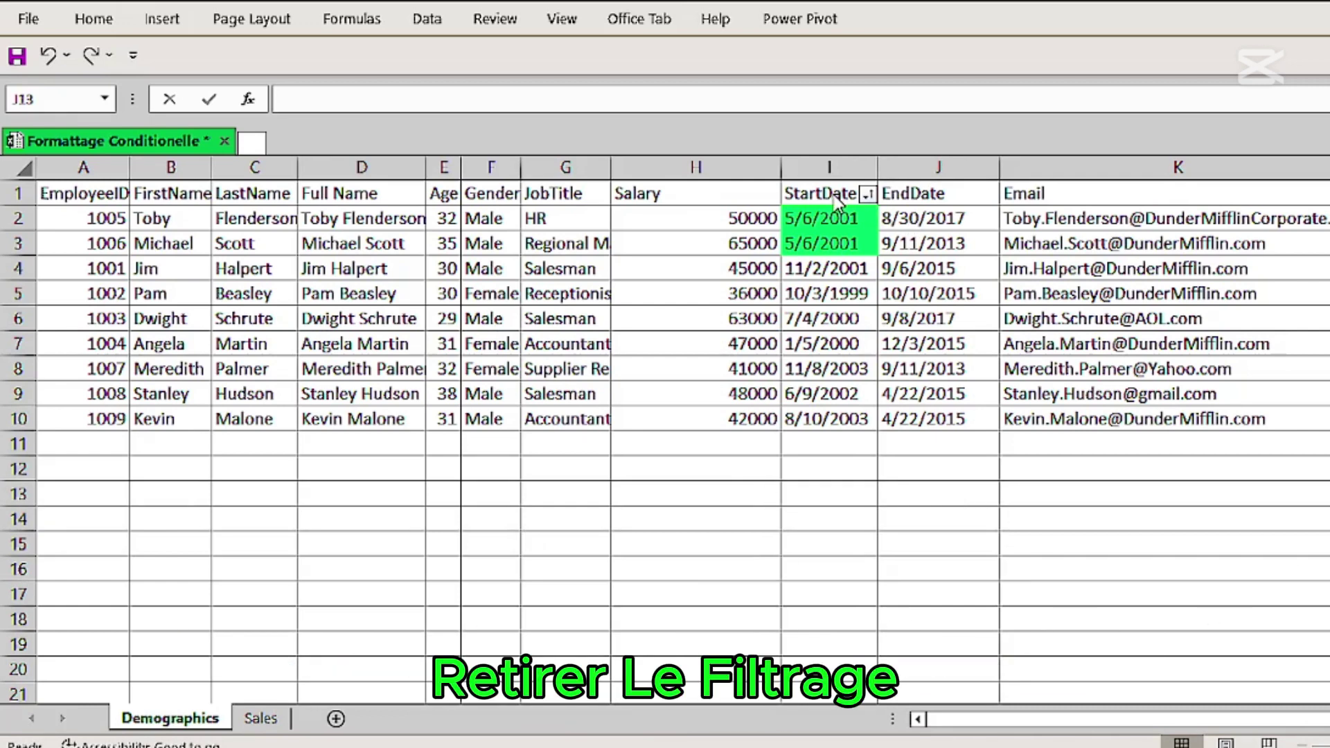
Clear the filter and sort state of the StartDate column
left_click(868, 195)
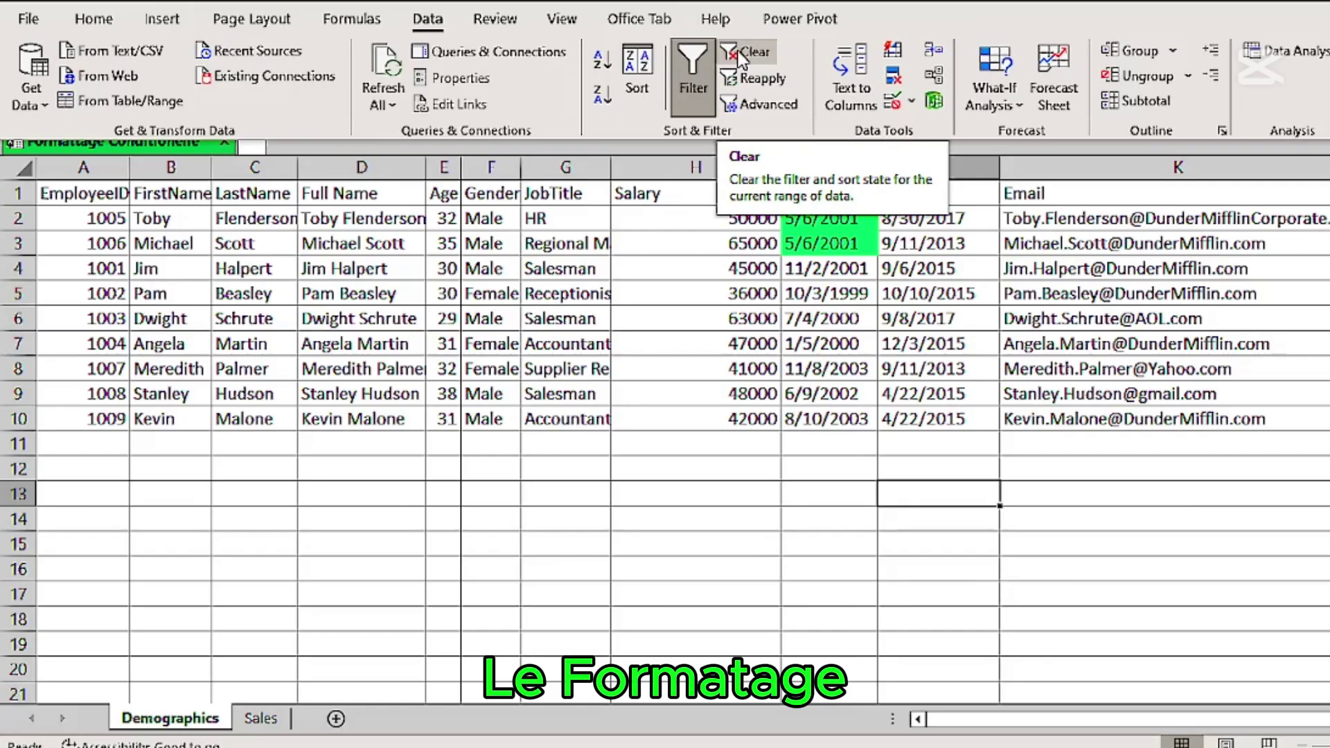
left_click(739, 55)
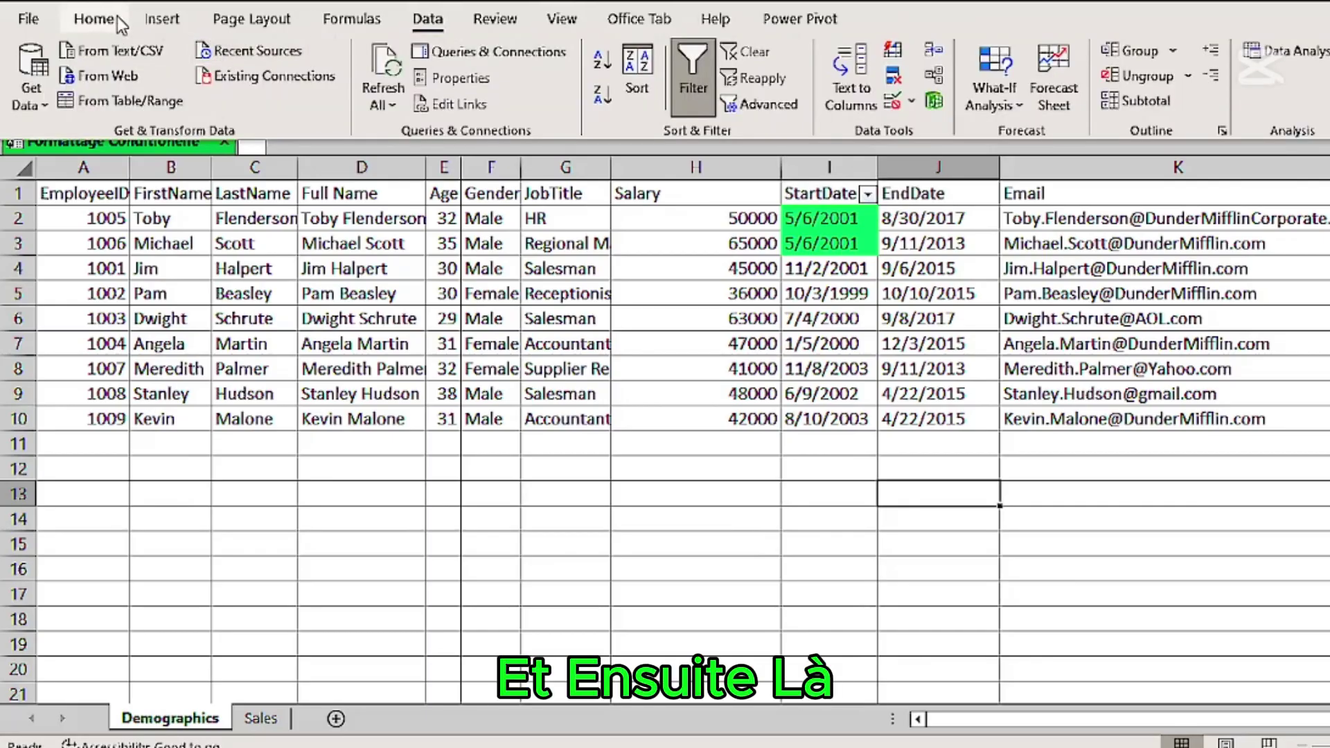
Try to clear the conditional formatting rules with only the empty cell J13 selected
left_click(97, 19)
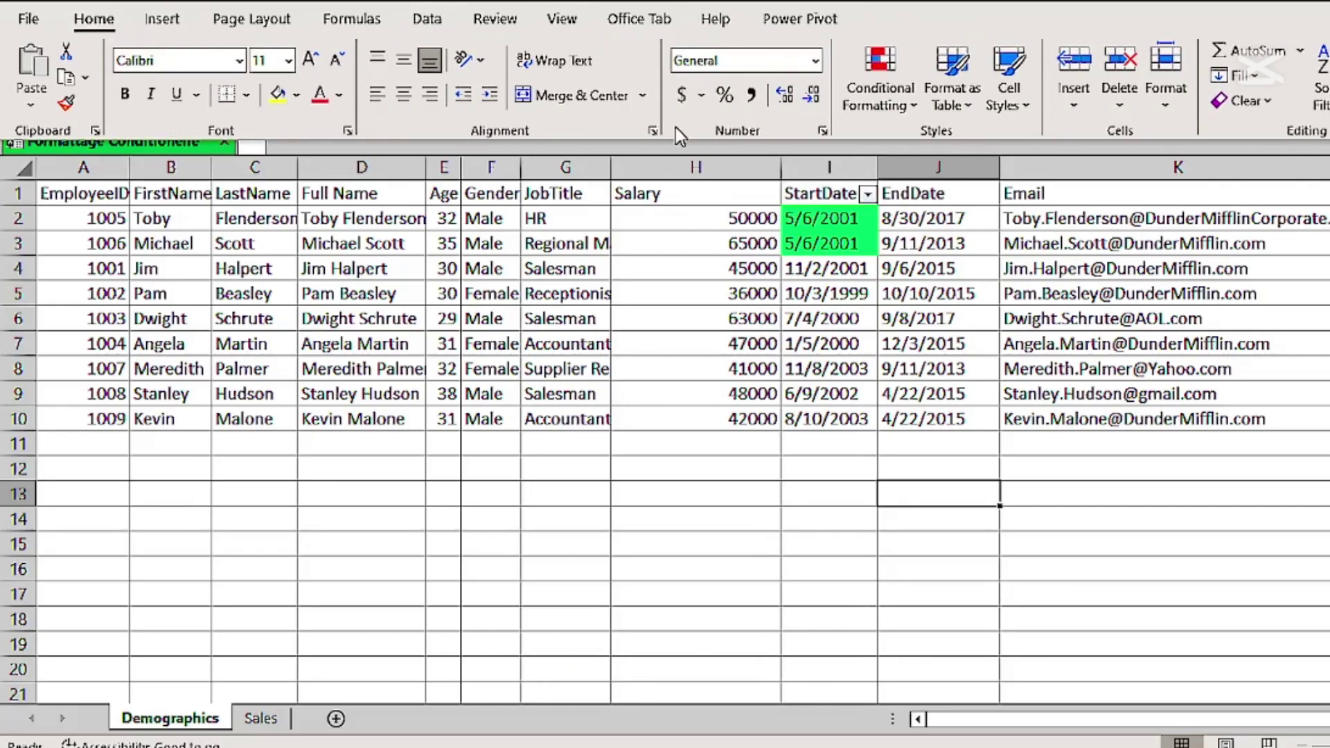
left_click(878, 83)
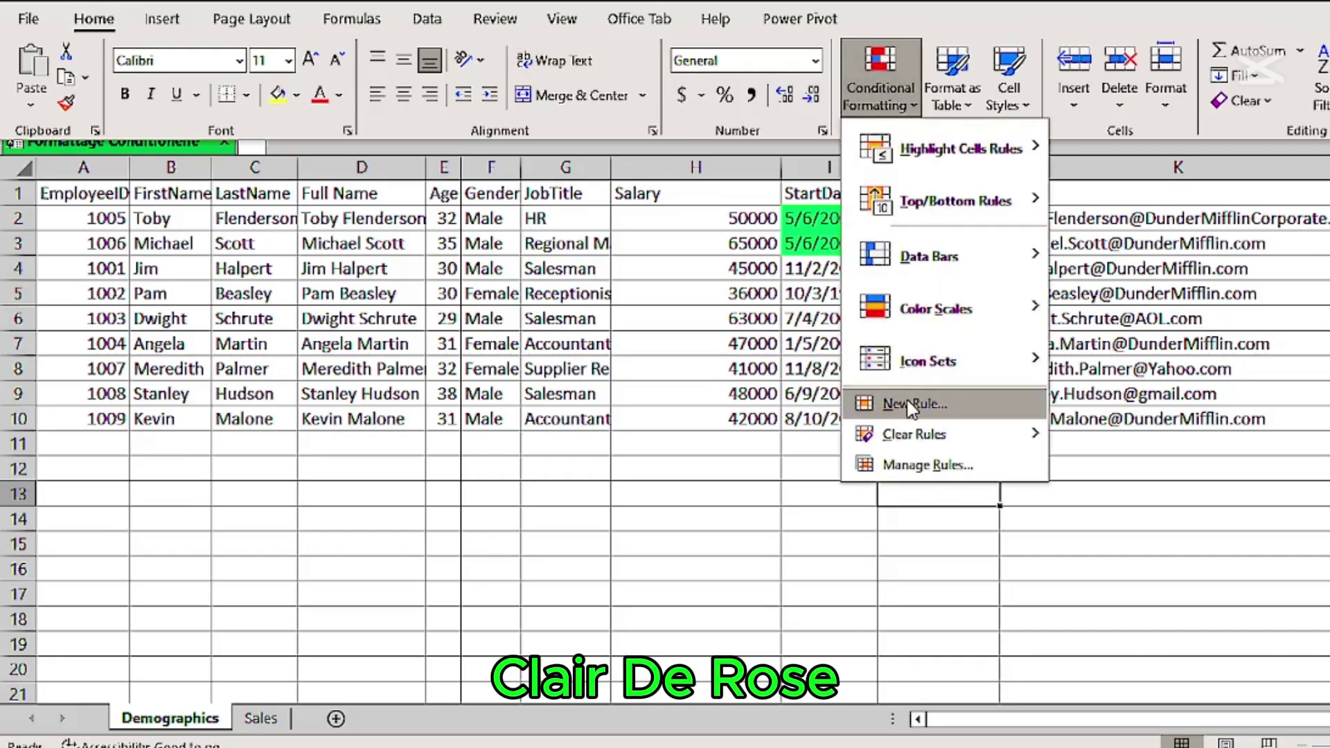
mouse_move(891, 437)
left_click(1125, 443)
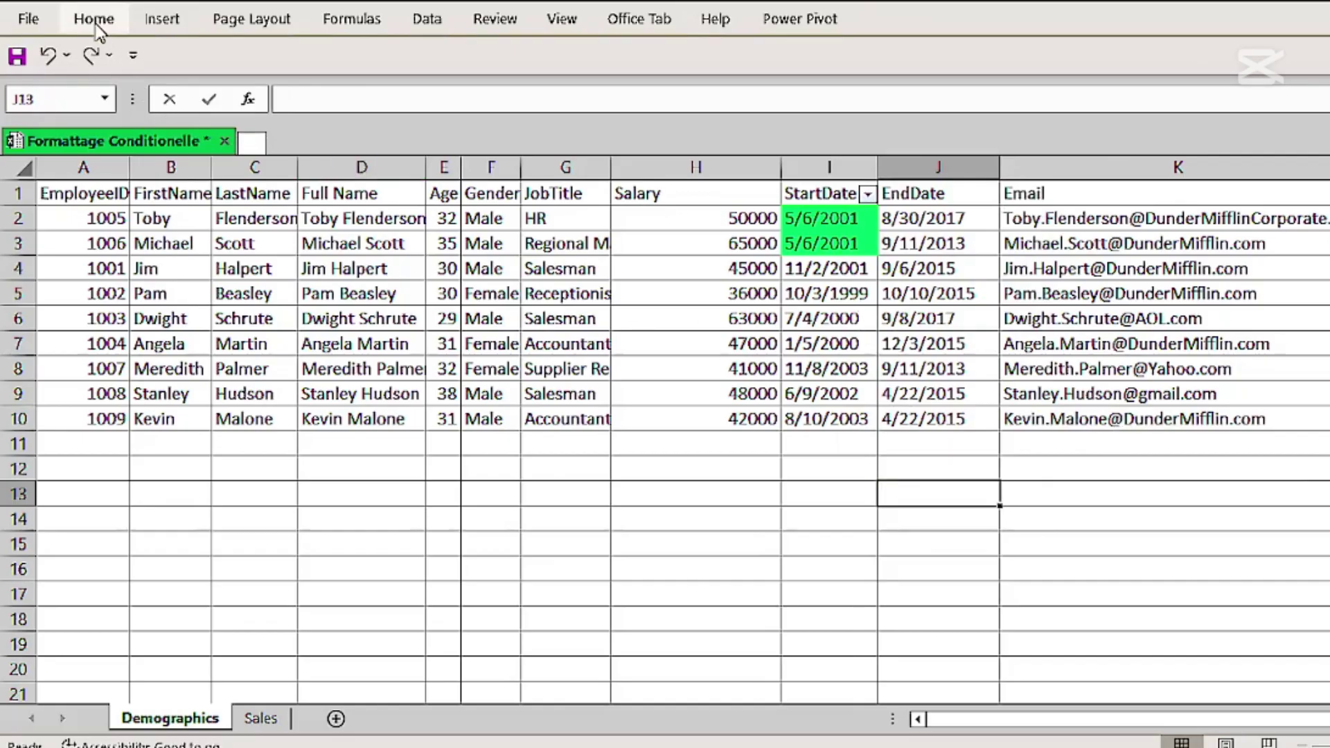
Clear the conditional formatting rules from the entire StartDate column
left_click(807, 167)
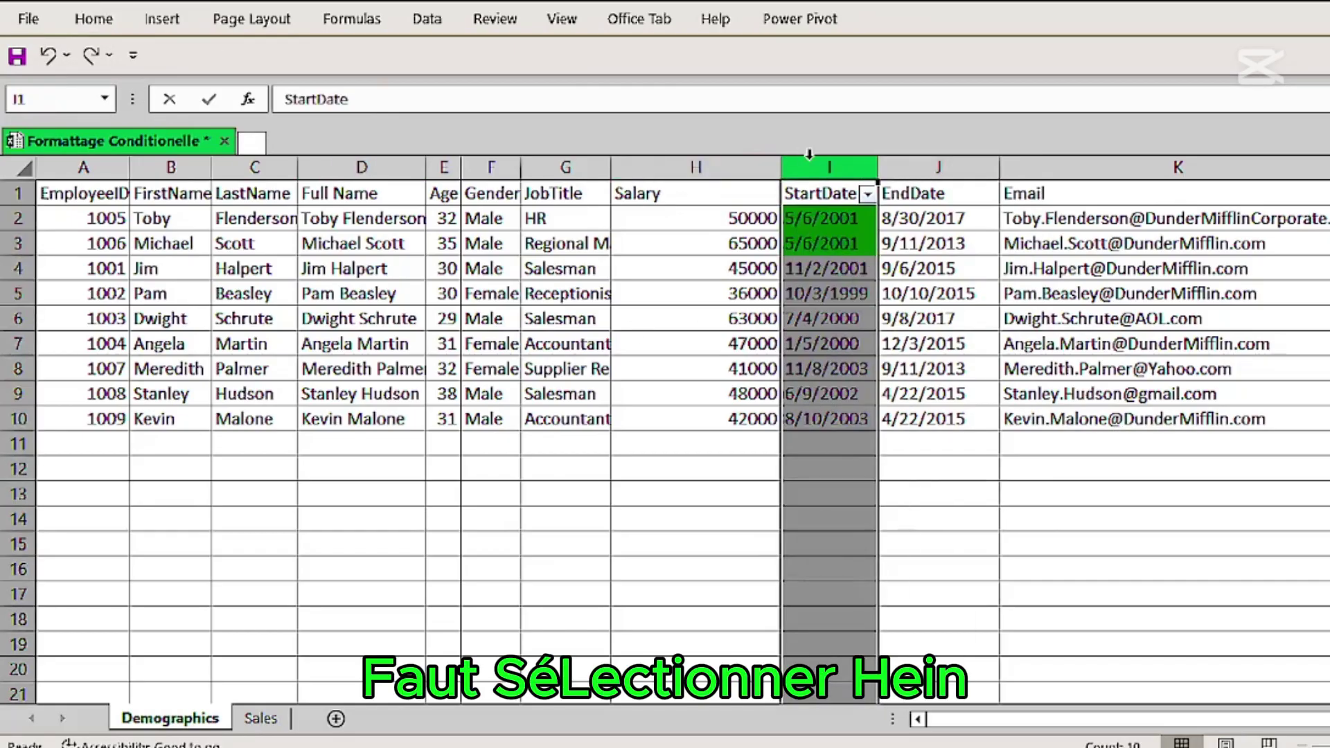
left_click(93, 18)
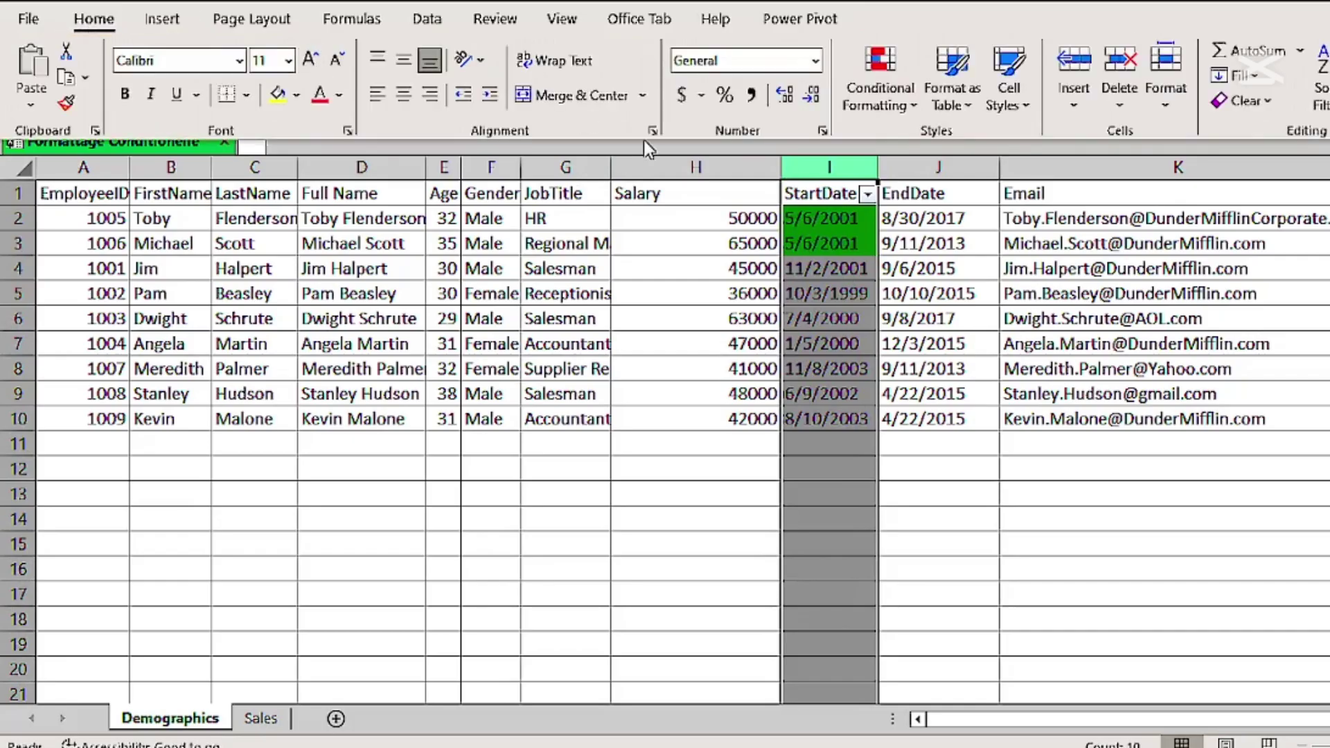
left_click(899, 102)
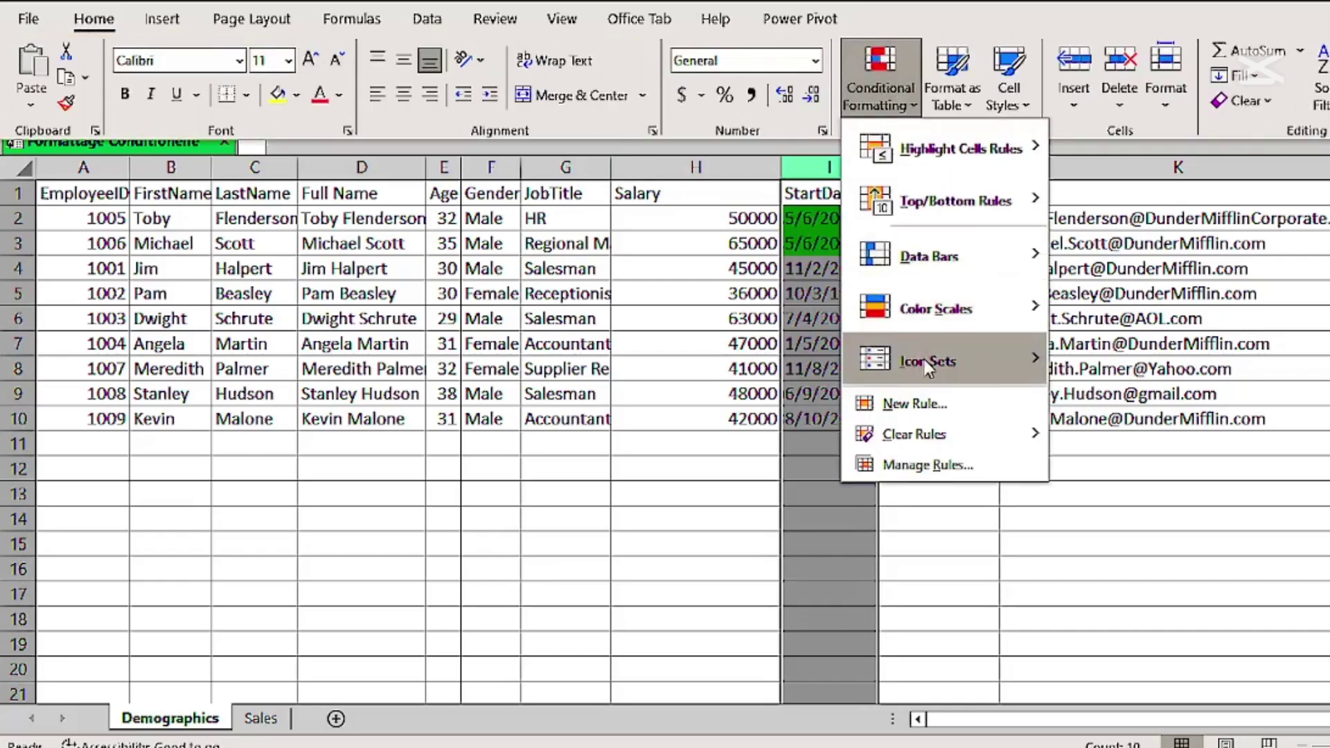
mouse_move(892, 436)
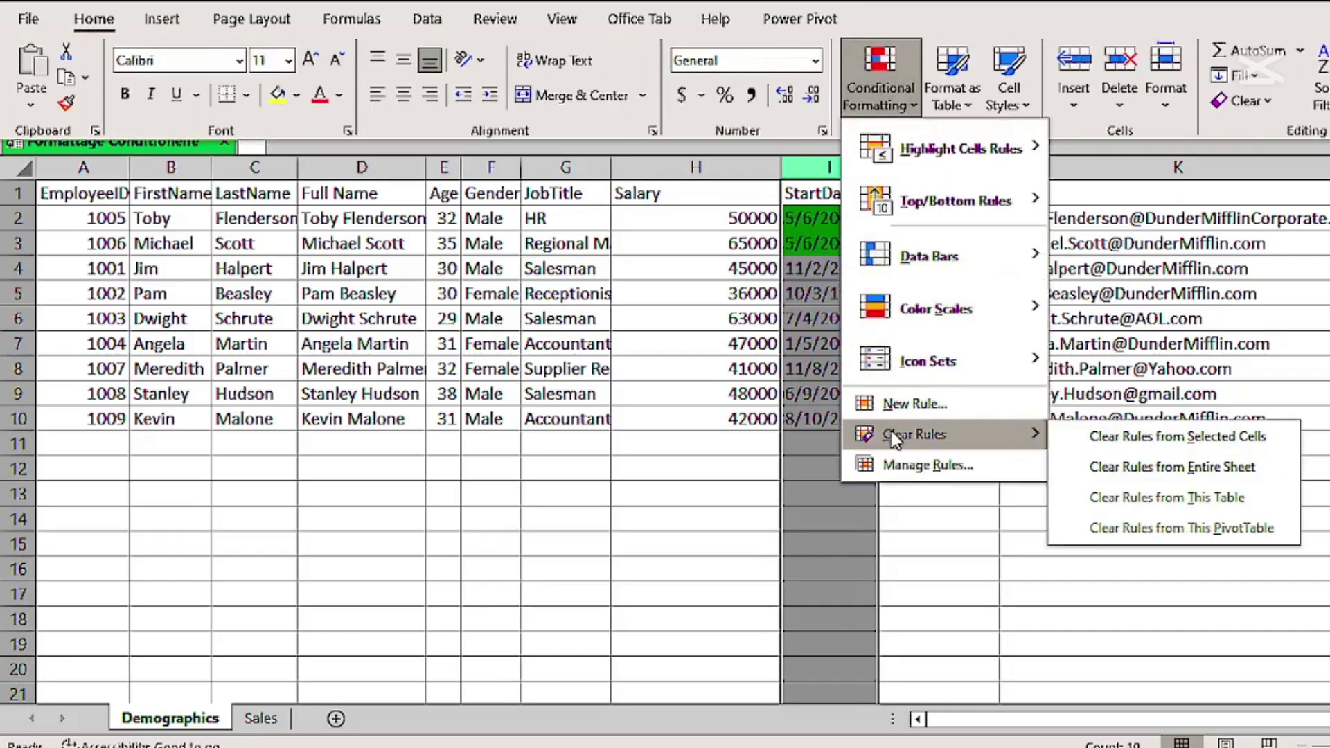
left_click(1106, 431)
left_click(1020, 473)
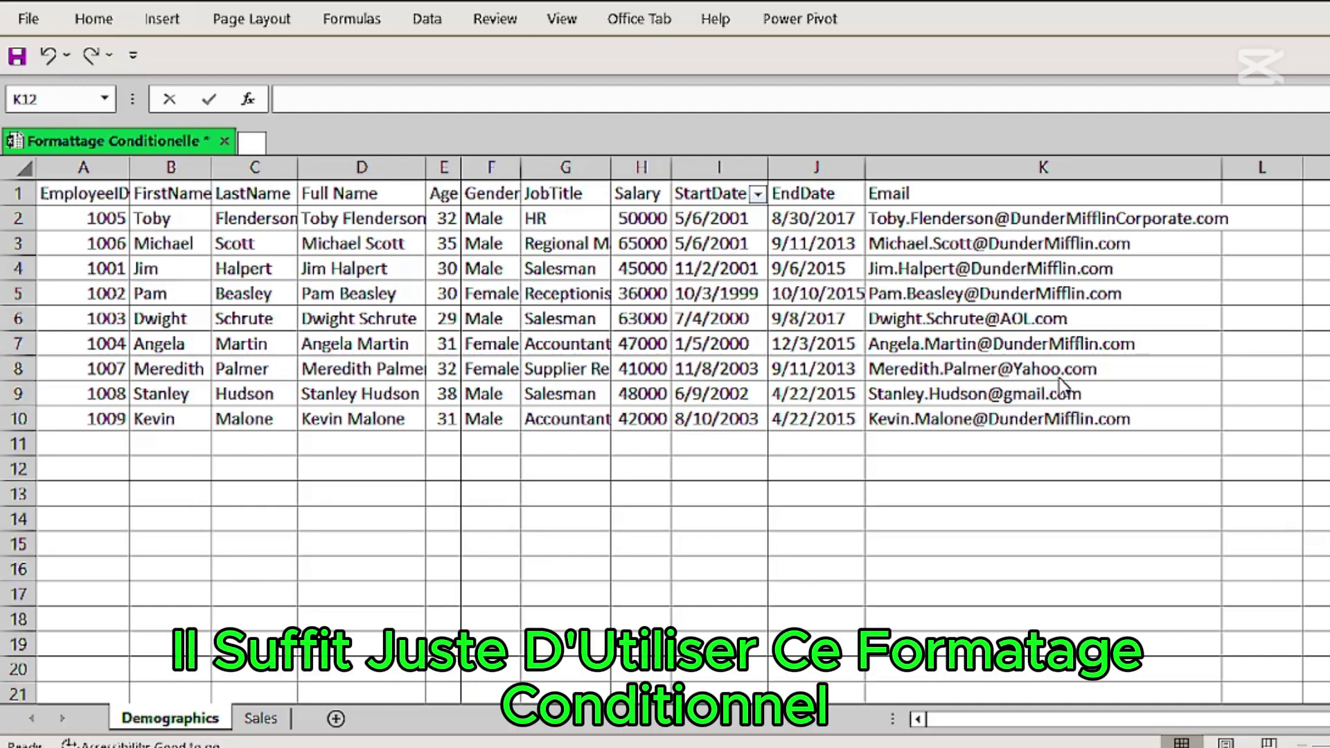
Highlight cells in the Email column that contain the text "gmail" using Light Red Fill with Dark Red Text
left_click(949, 164)
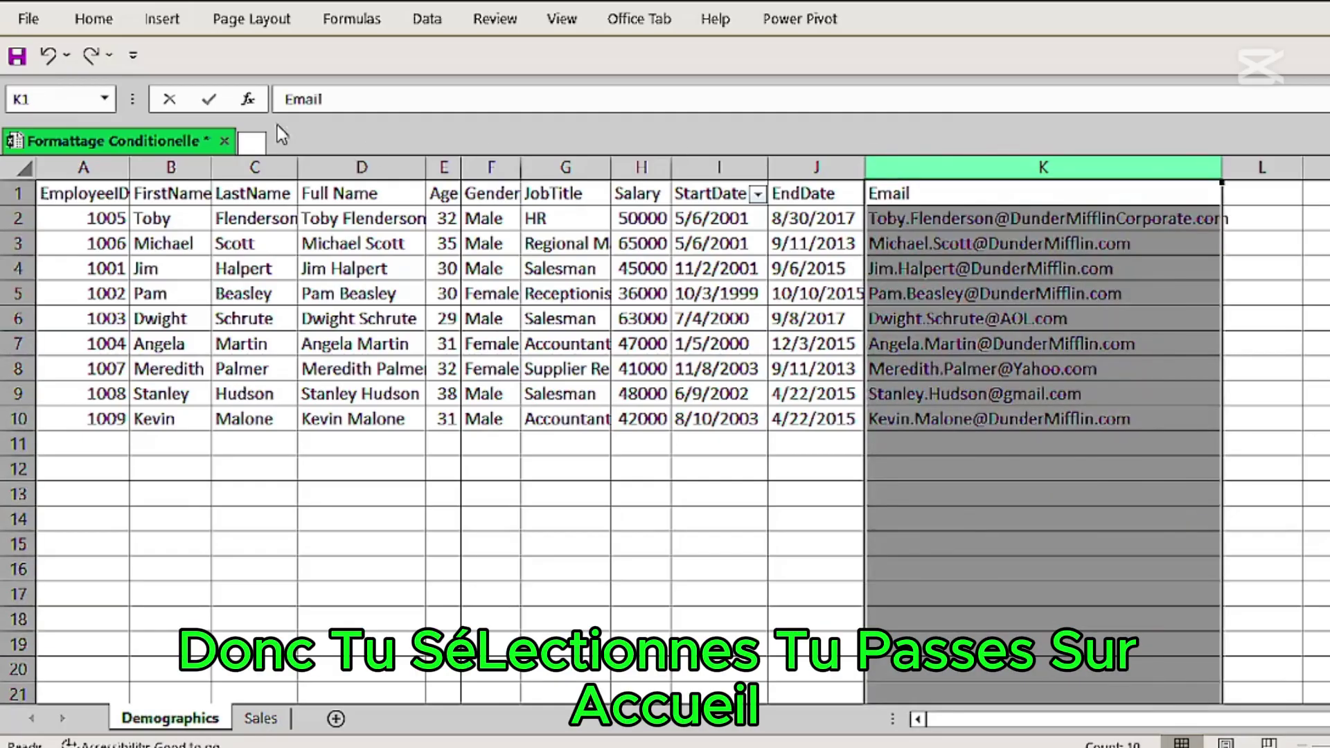
left_click(83, 29)
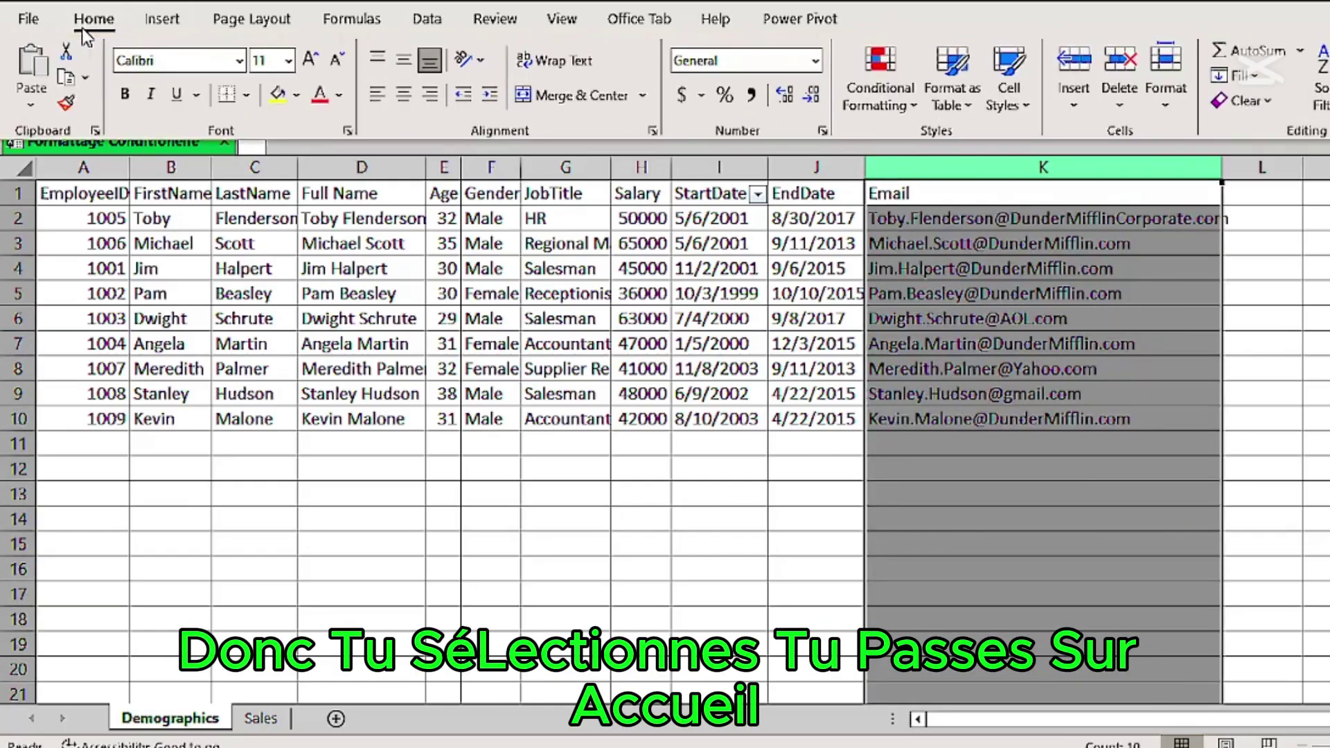
left_click(900, 100)
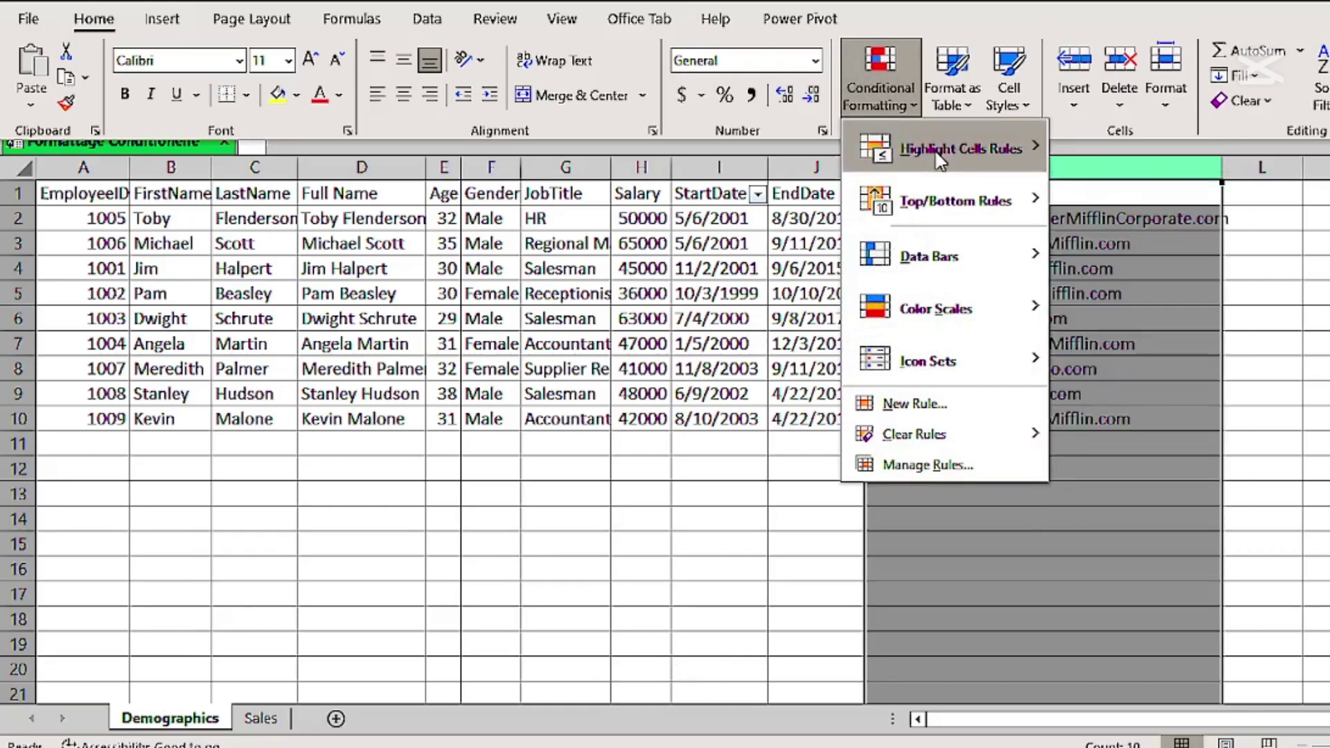
mouse_move(940, 160)
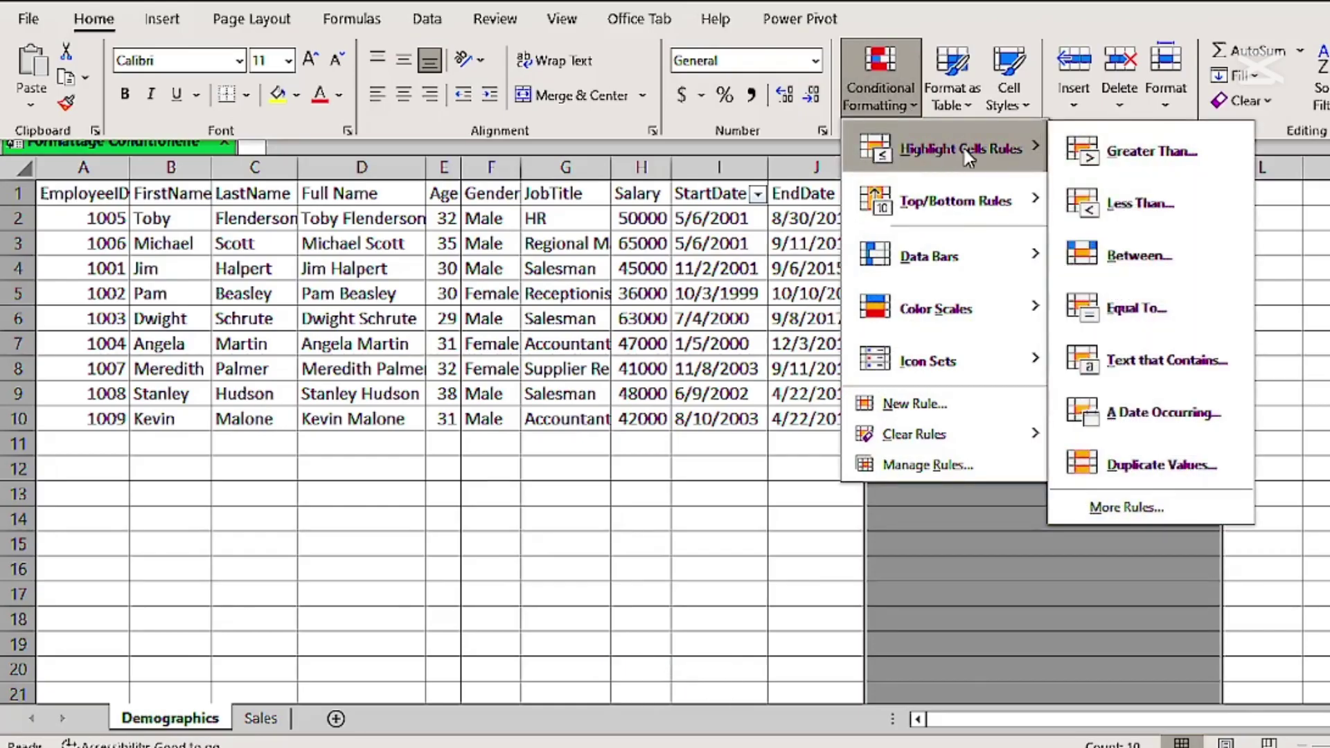
left_click(1105, 359)
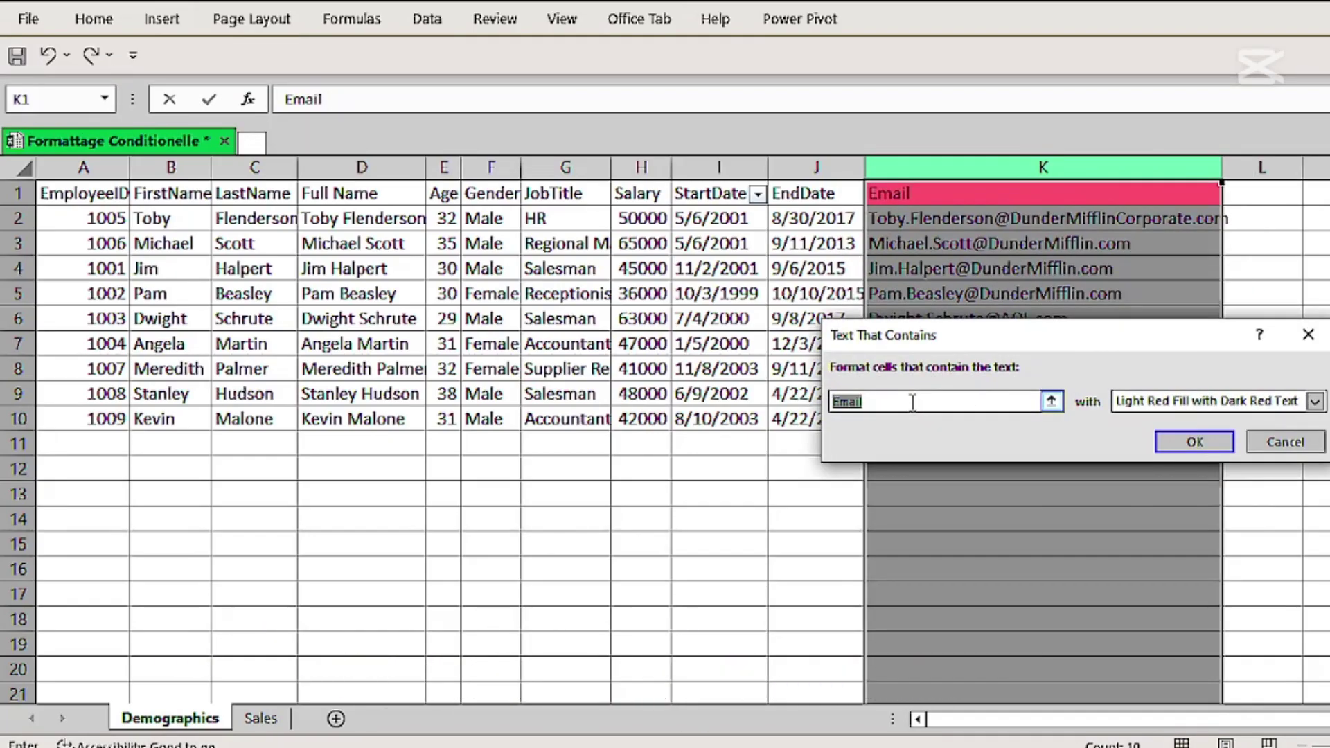
type("g")
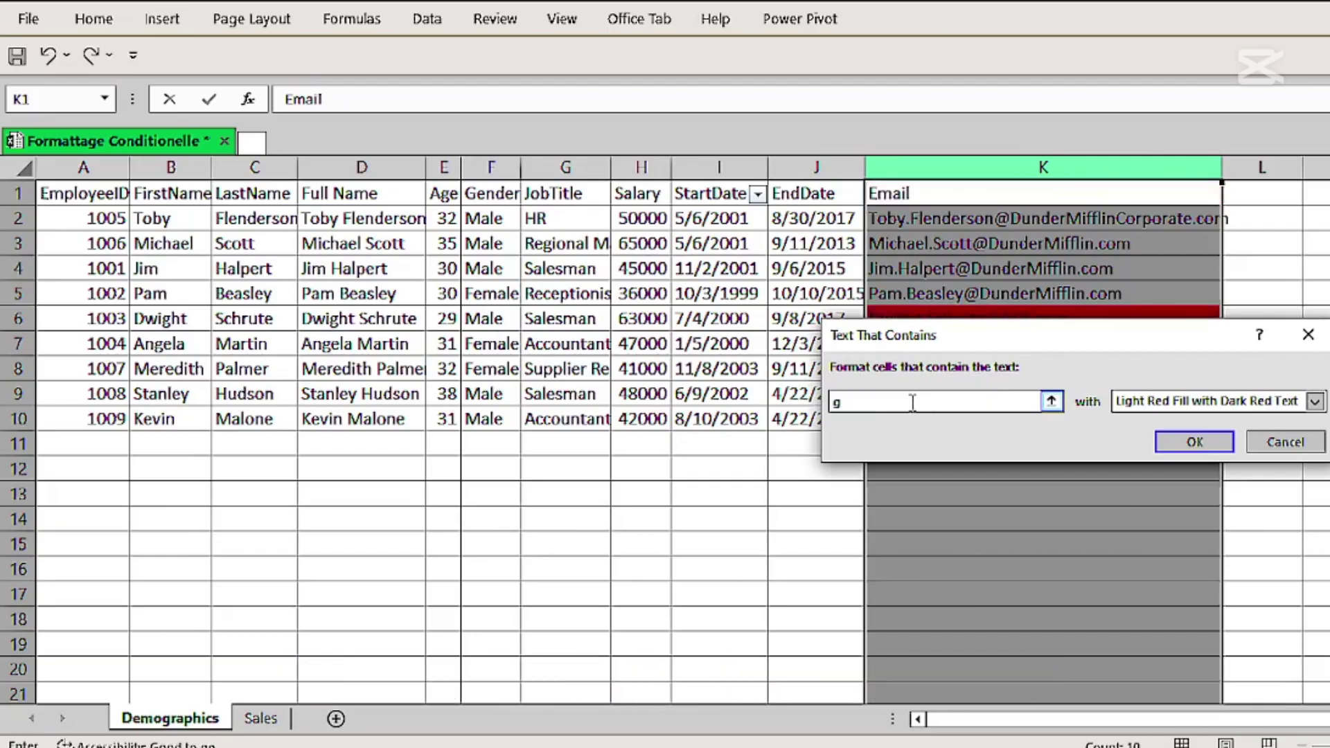
type("mail")
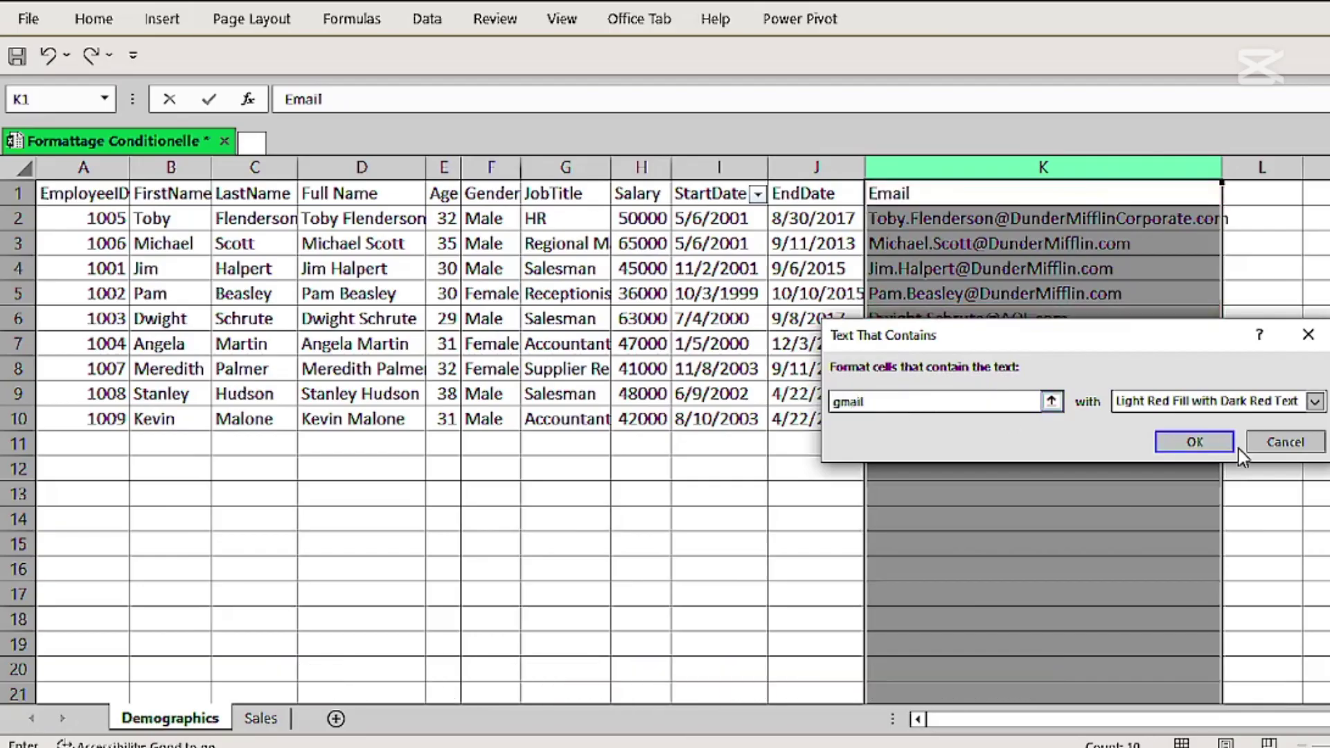
left_click(1202, 449)
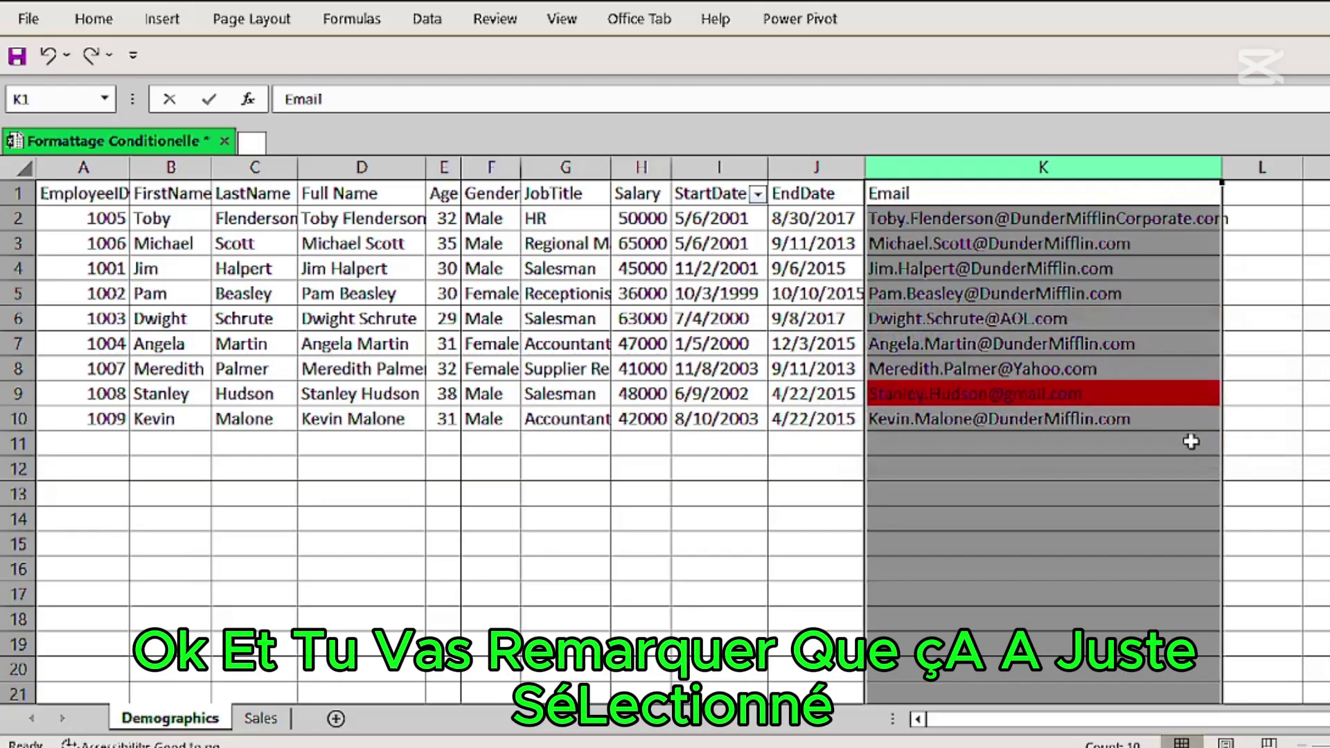
left_click(1110, 418)
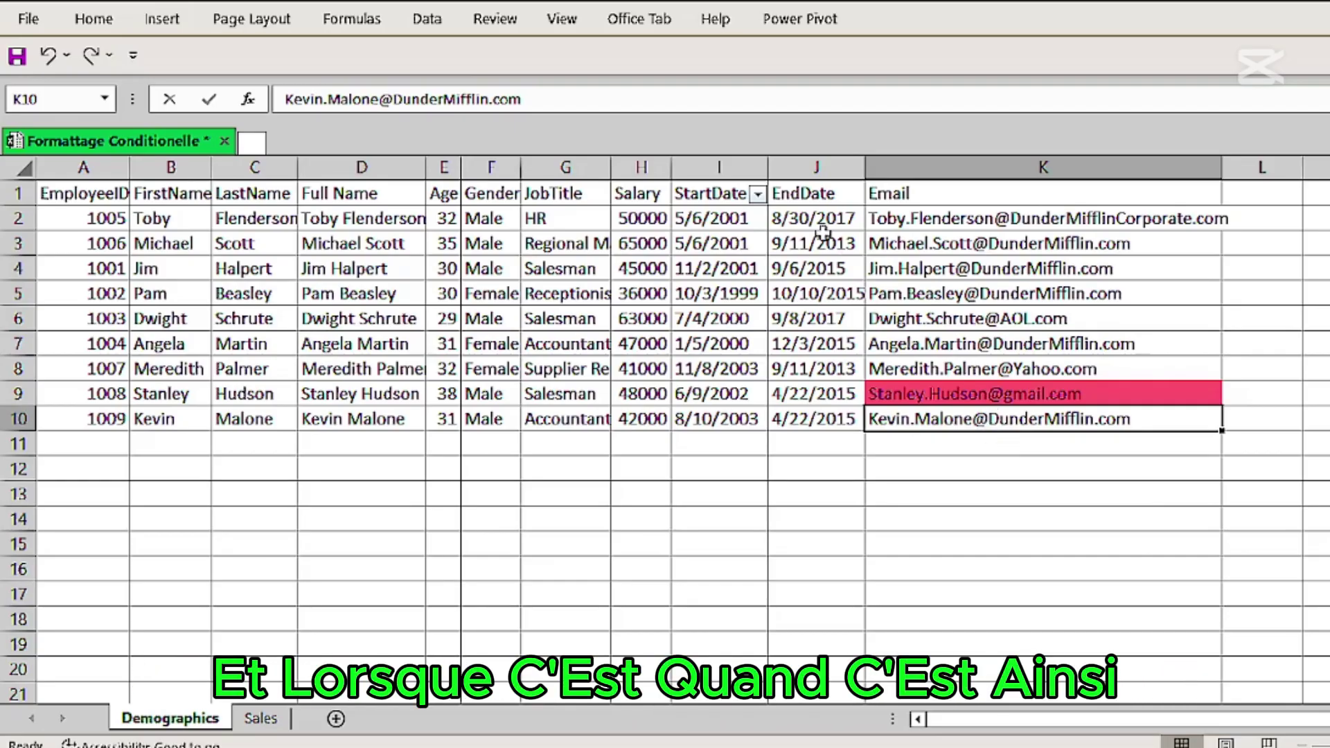
Remove the existing filter from StartDate and add one to the Email column instead
left_click(923, 170)
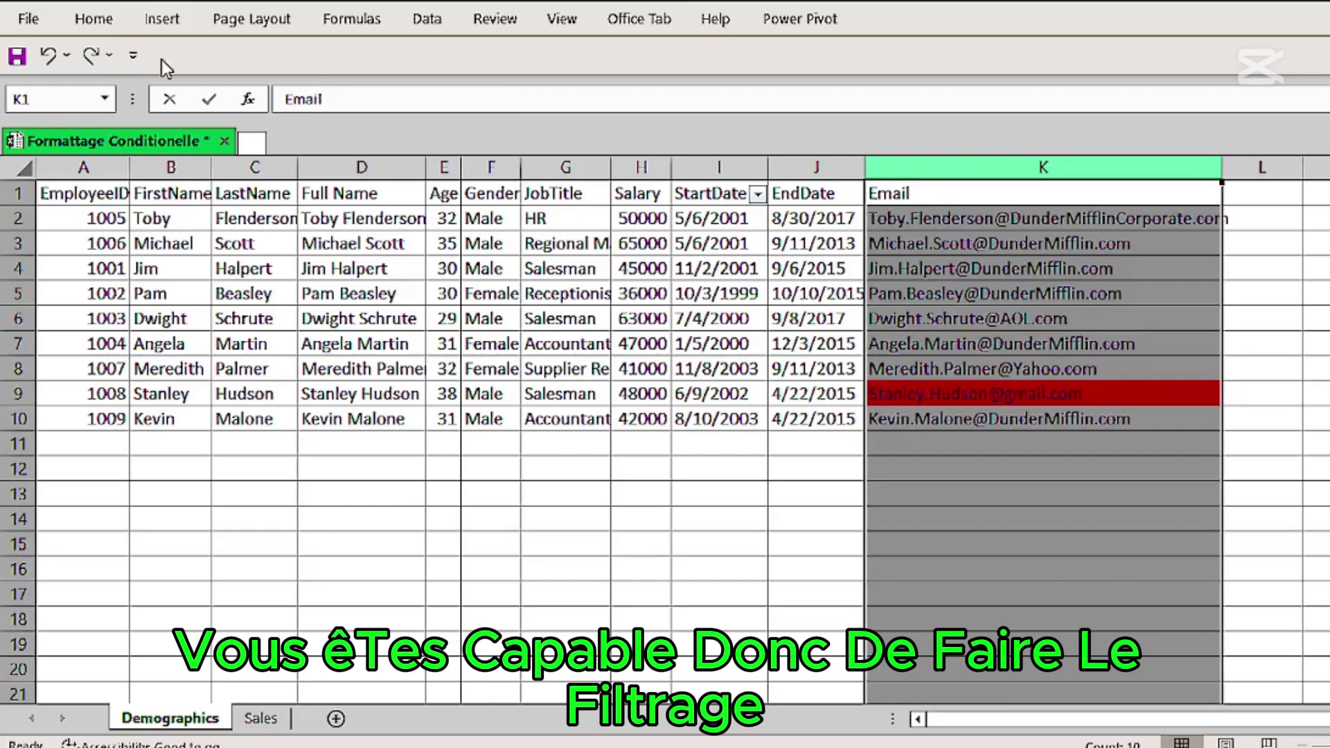
left_click(424, 27)
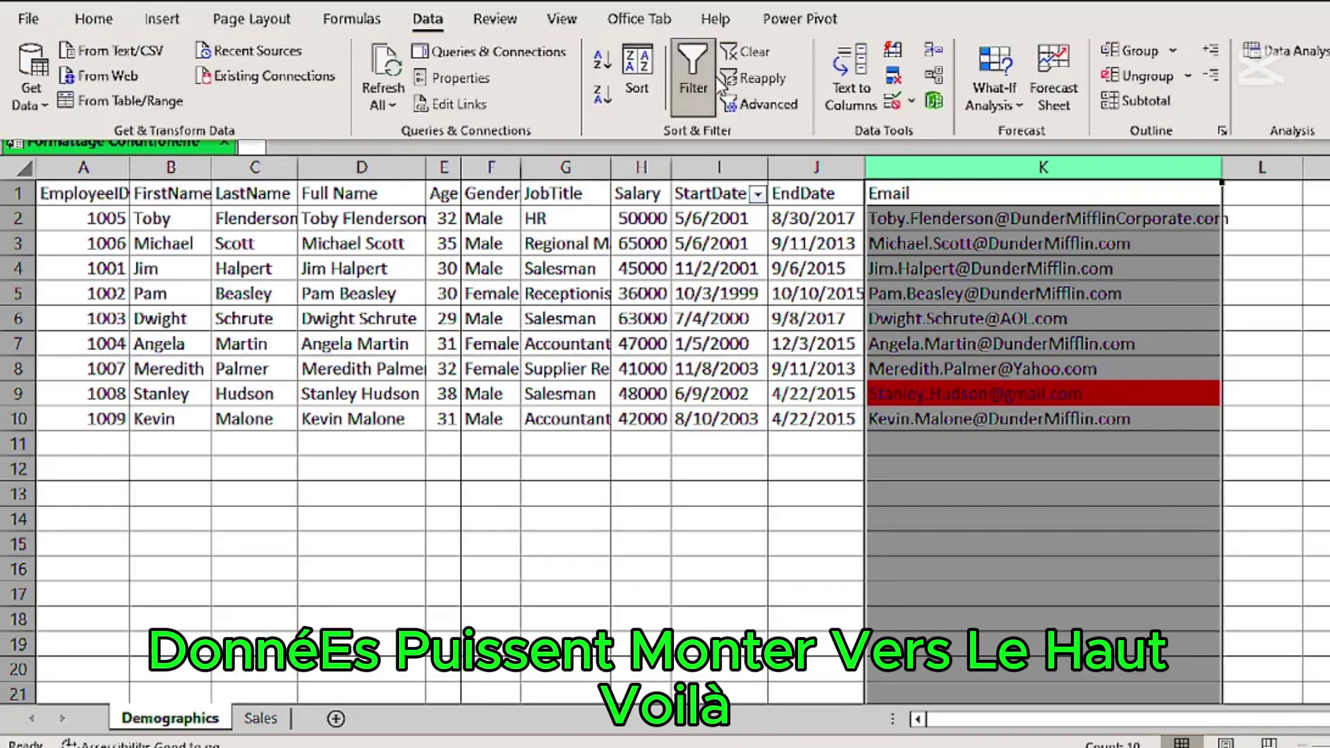
left_click(691, 86)
left_click(427, 28)
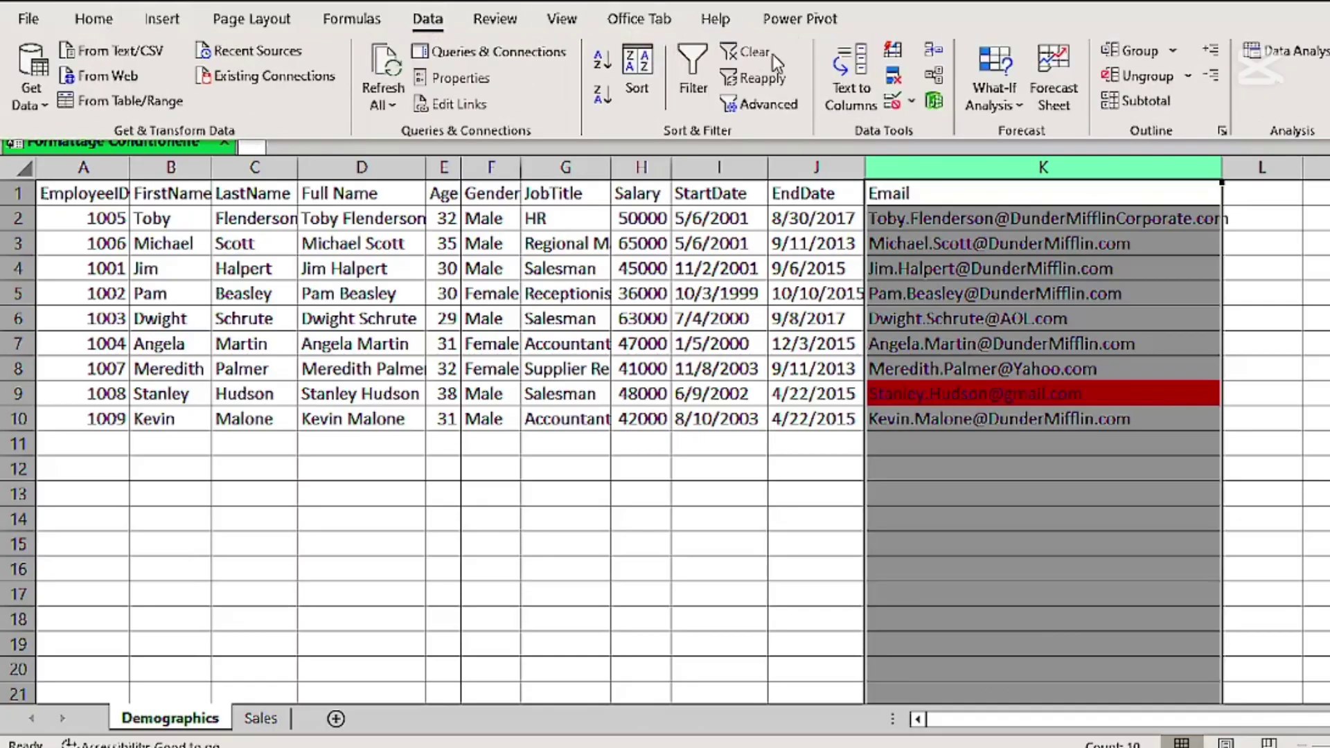
left_click(687, 70)
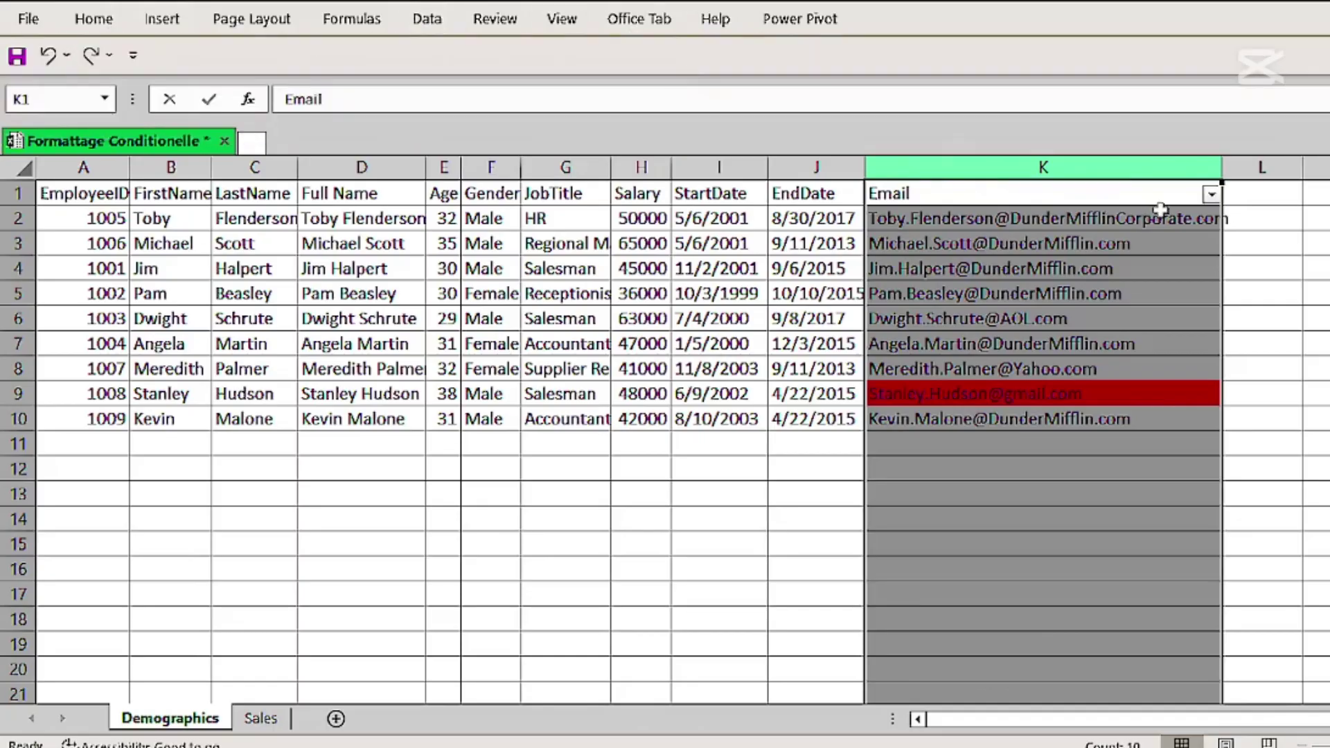
Sort the Email column by the light red cell colour, expanding the selection to the adjacent data
left_click(1211, 194)
mouse_move(1111, 277)
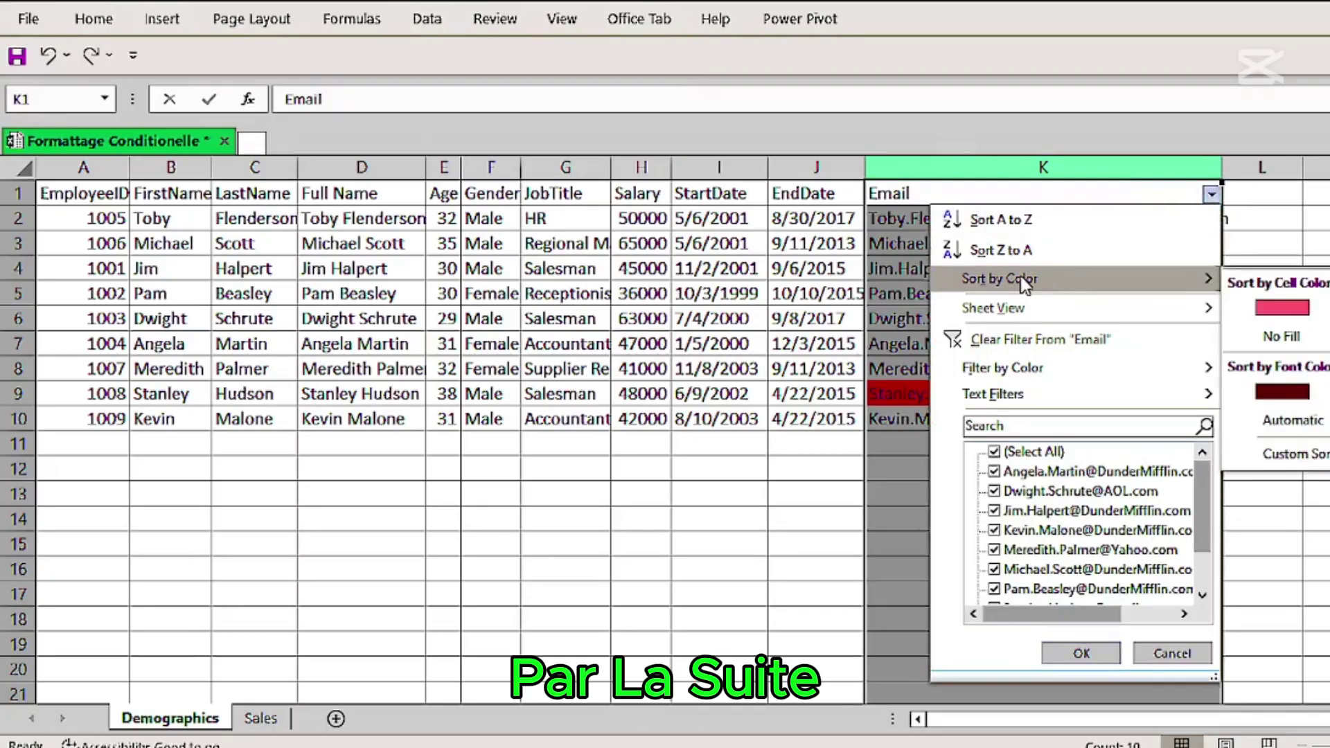
left_click(1266, 294)
left_click(1142, 427)
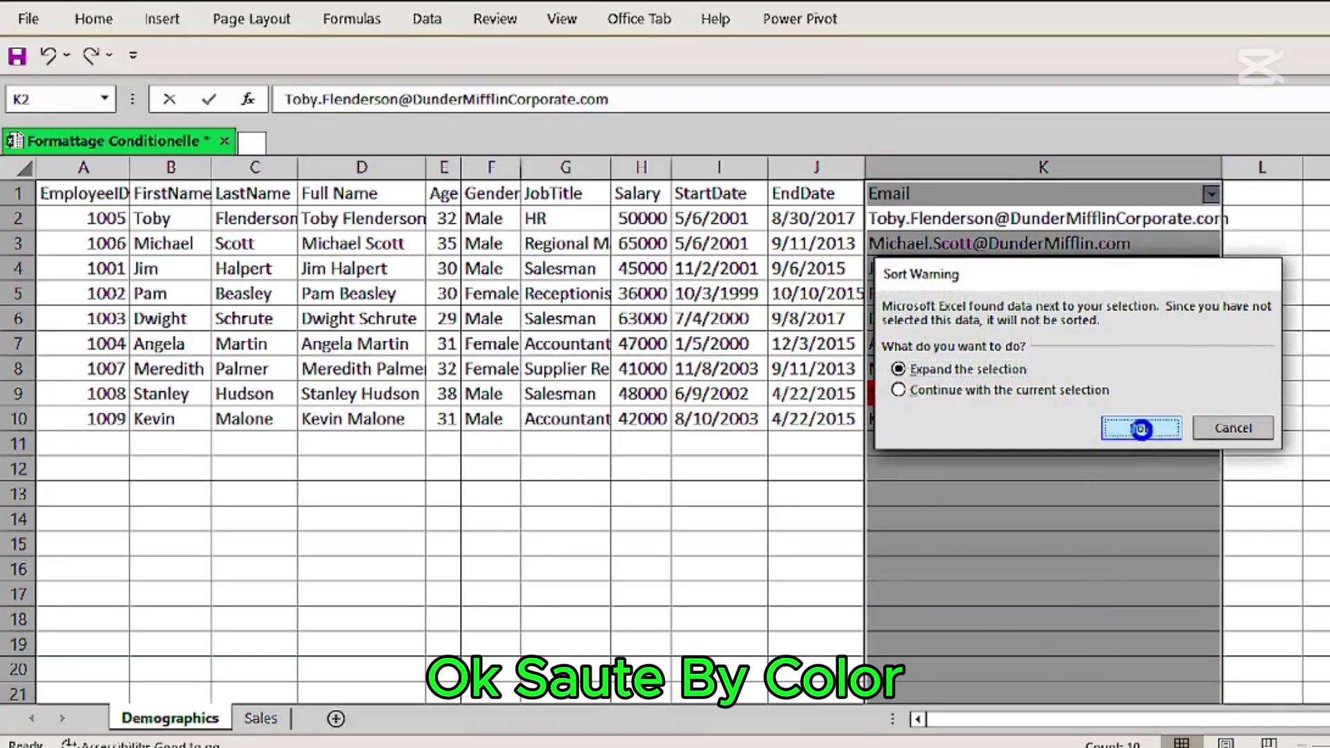
left_click(1278, 396)
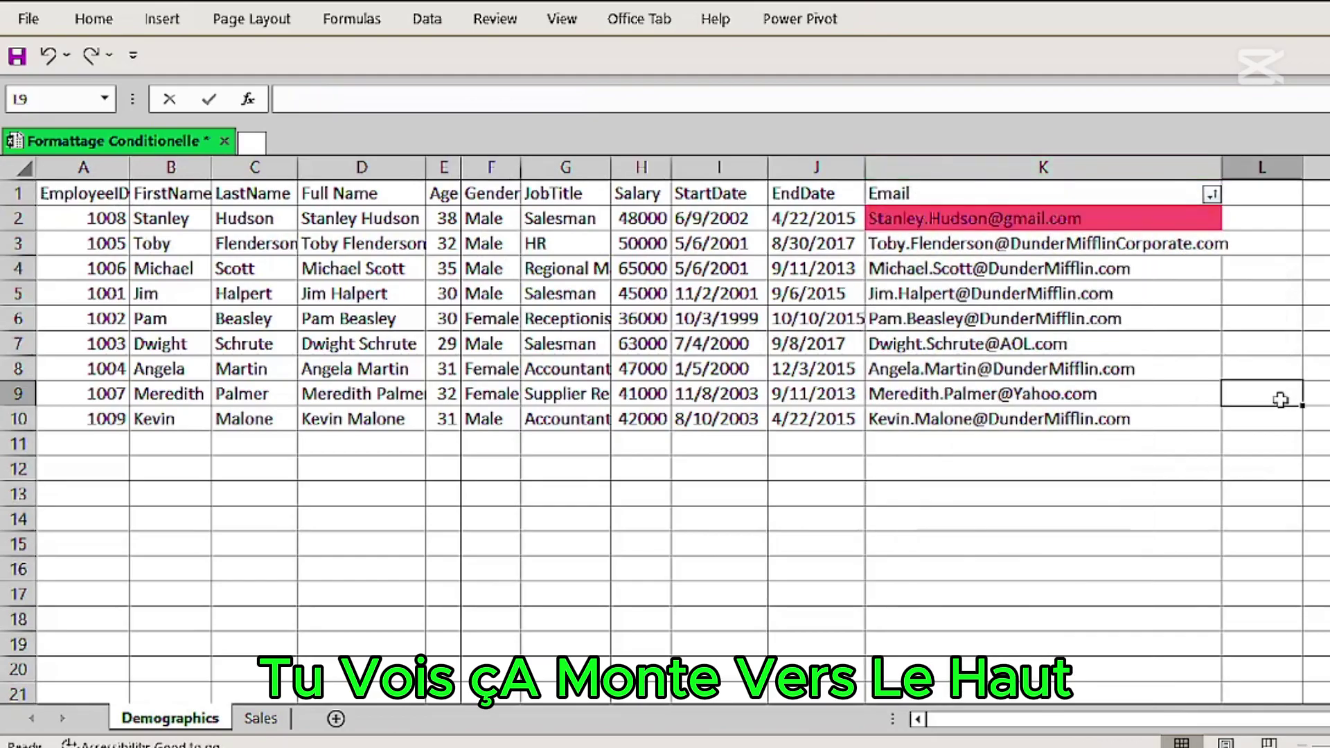
Add a Text That Contains rule to the Email column for "Dunder" with Light Red Fill with Dark Red Text
left_click(935, 170)
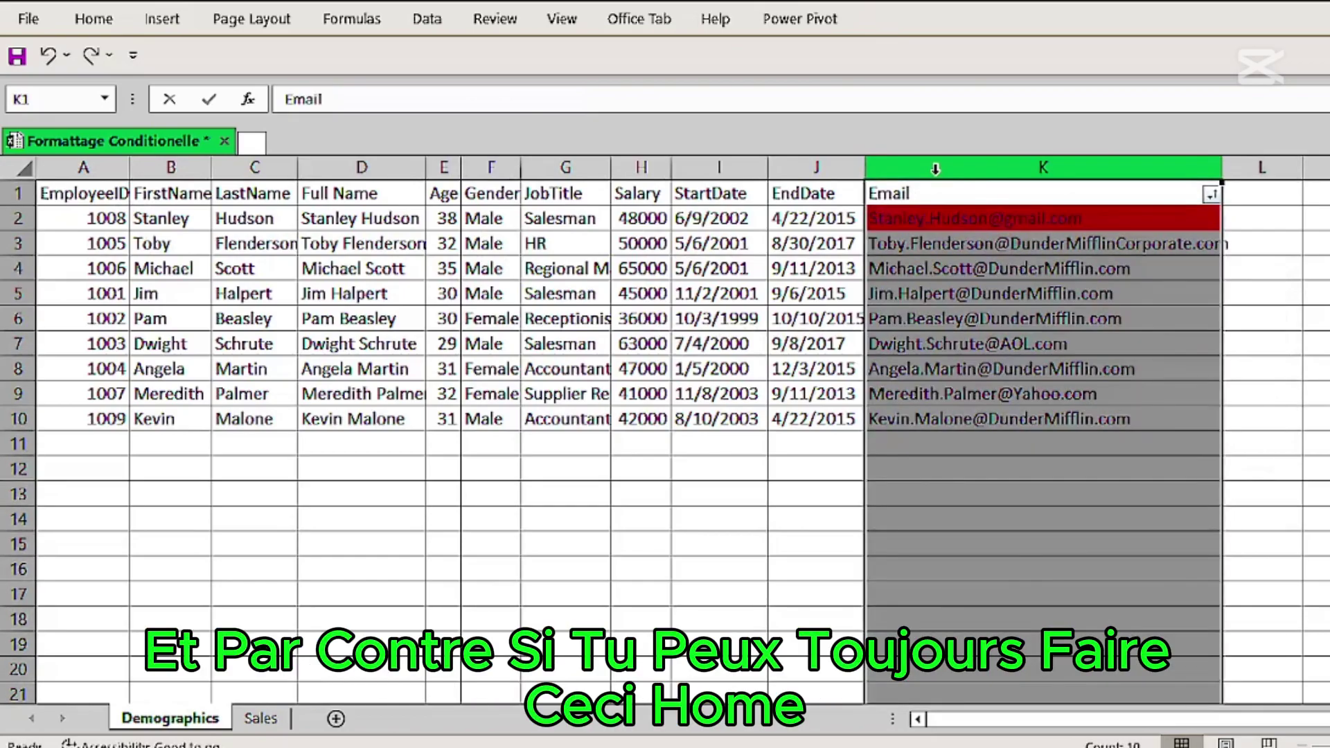
left_click(86, 20)
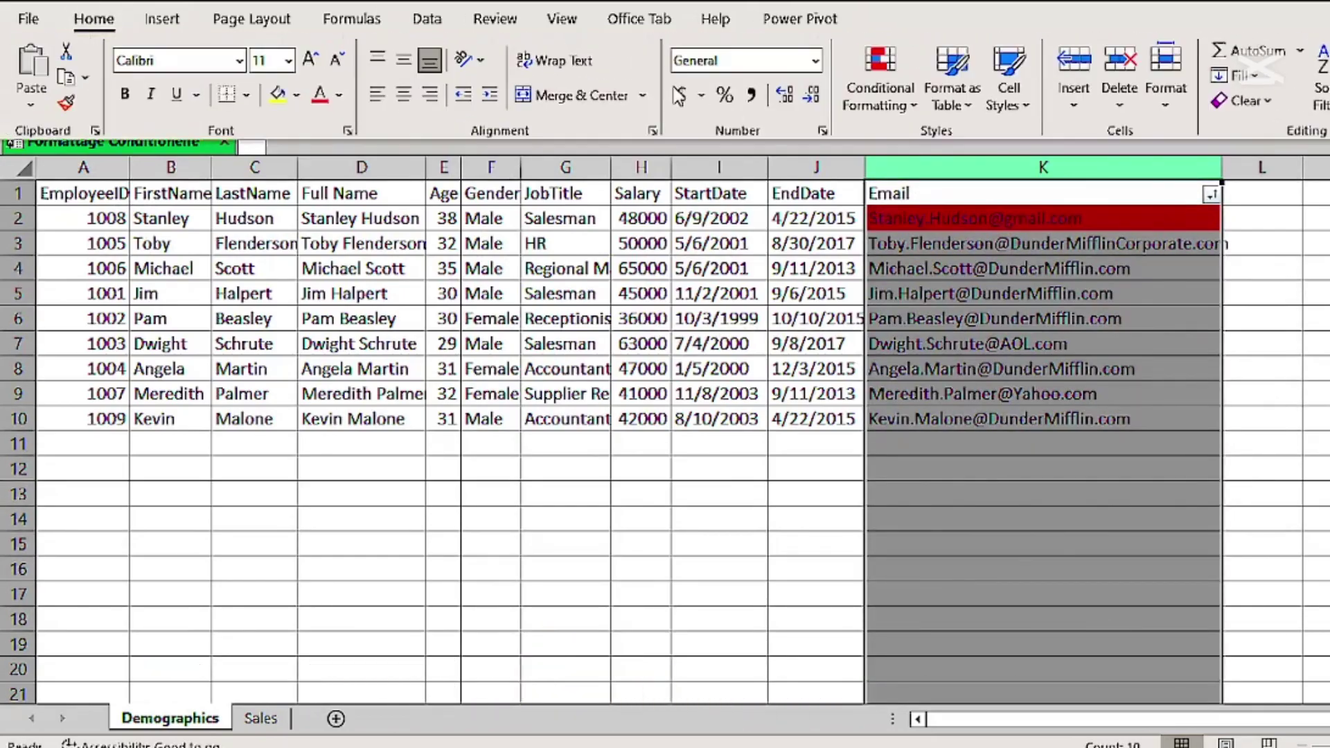
left_click(910, 97)
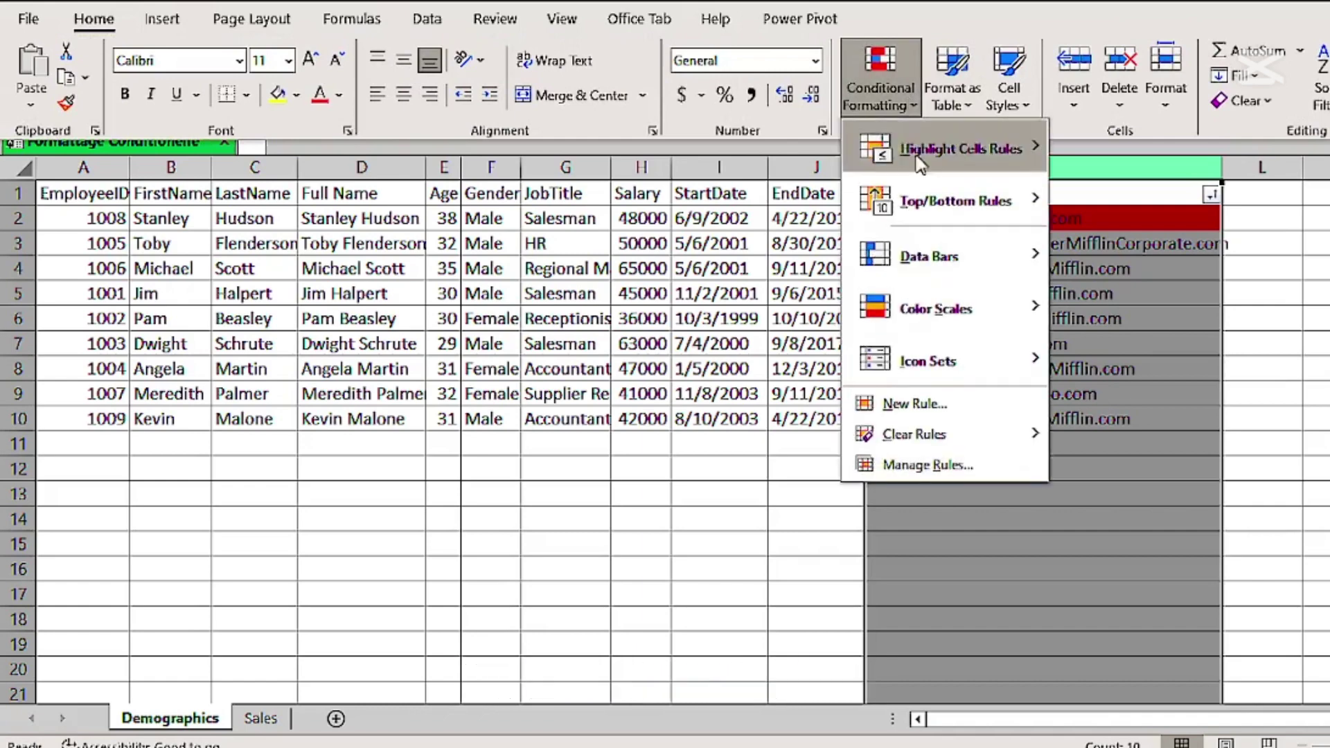
mouse_move(954, 166)
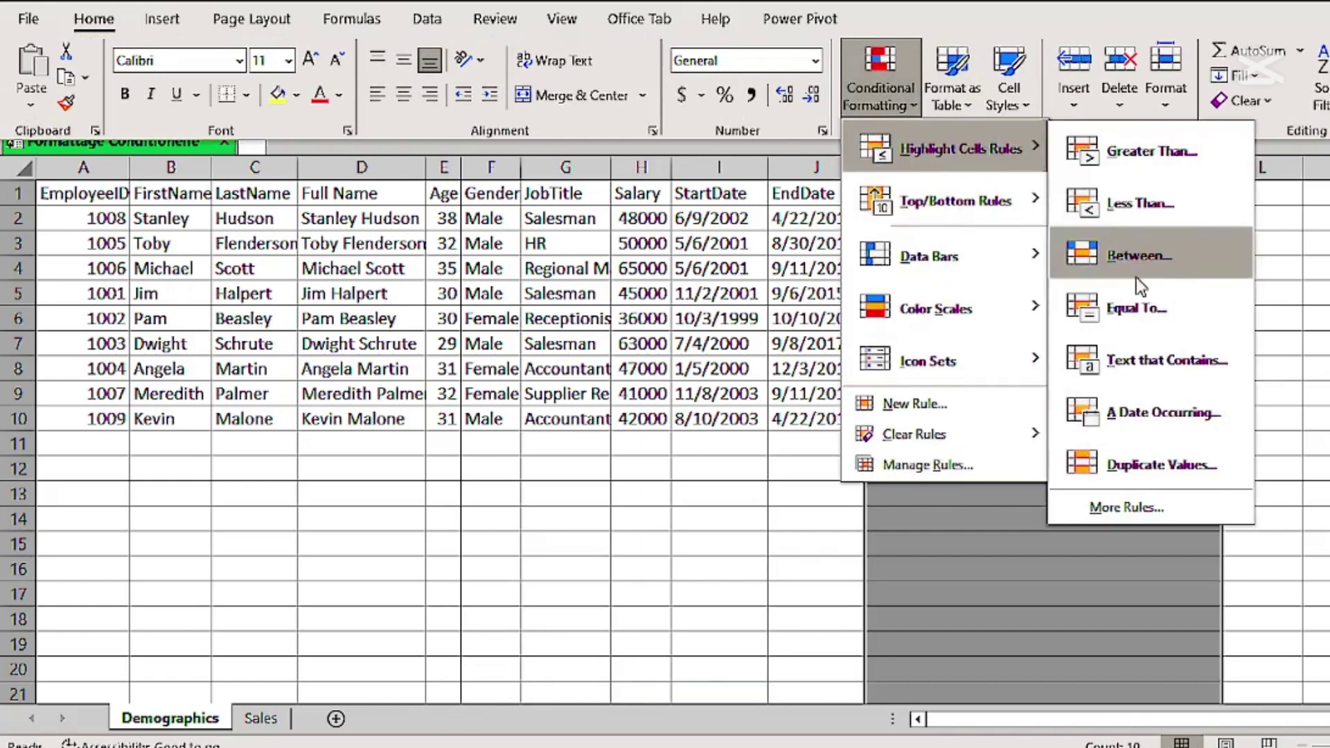
left_click(1143, 370)
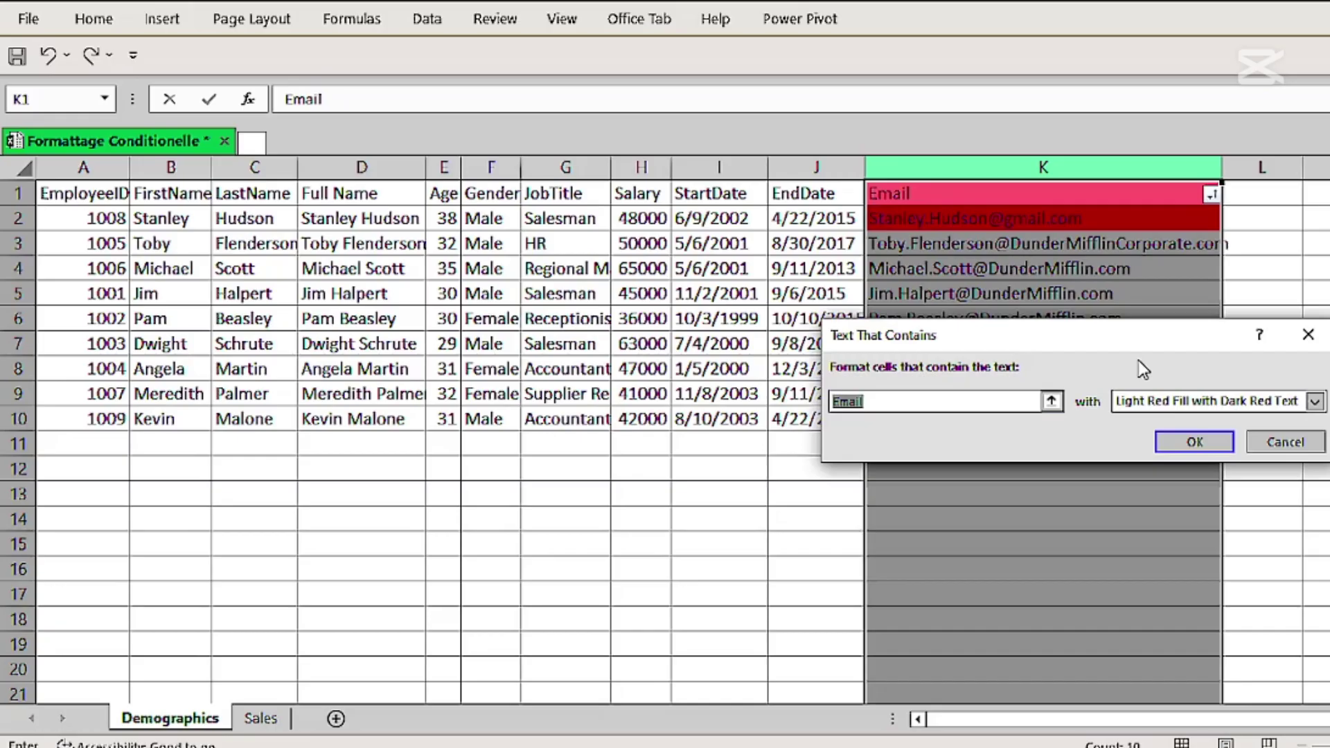
type("Du")
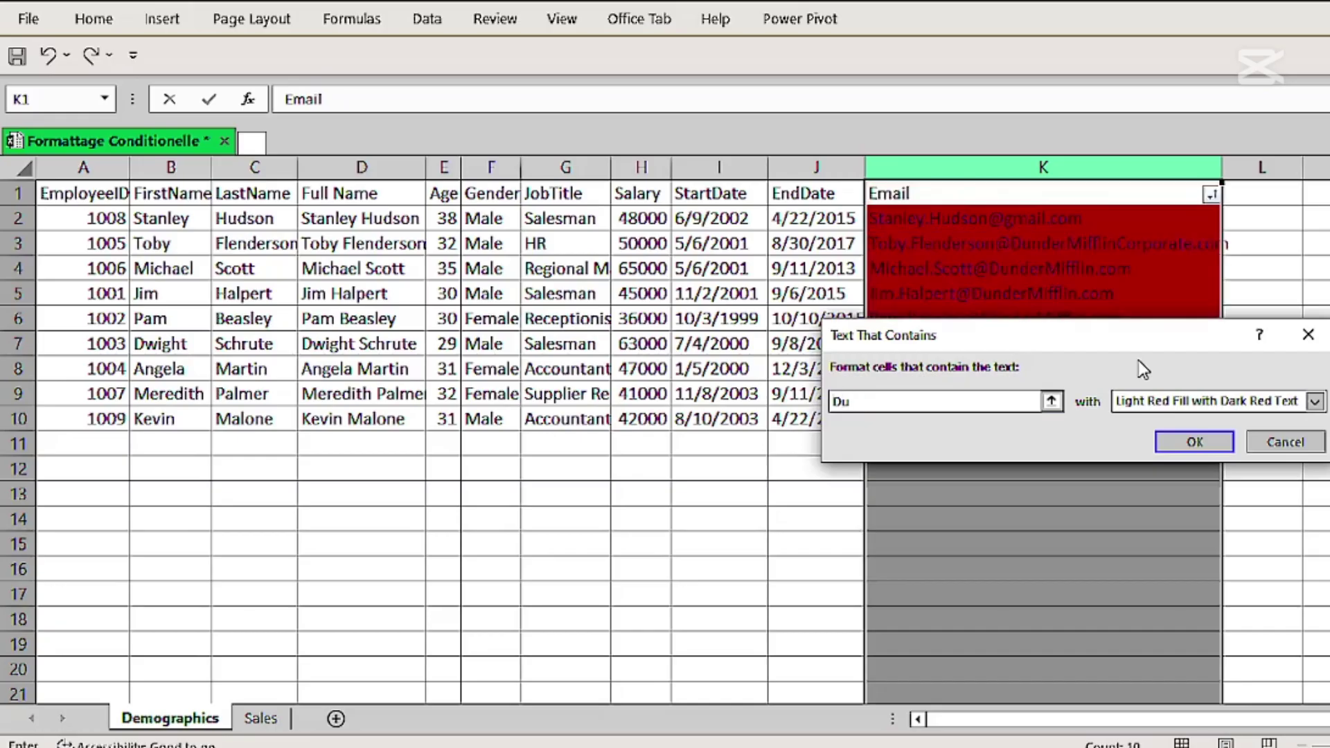
type("nder")
left_click(1192, 443)
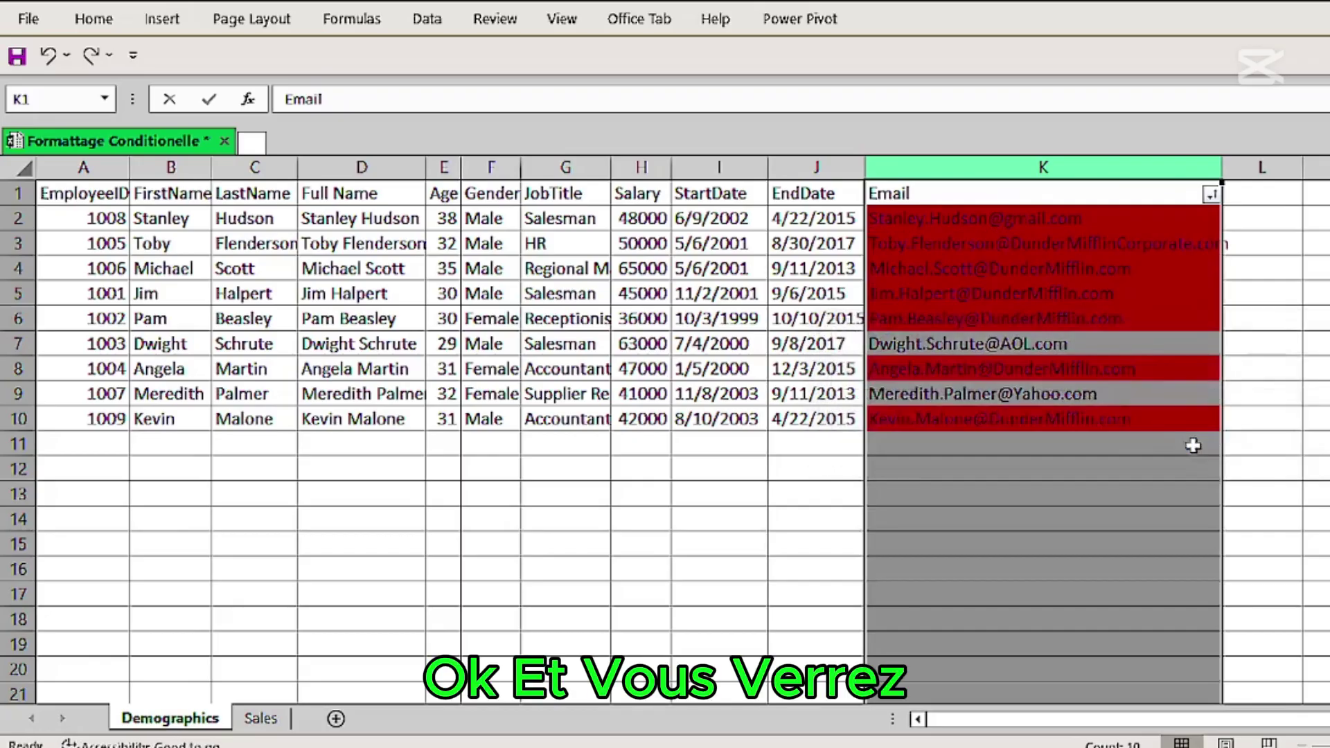
left_click(1289, 373)
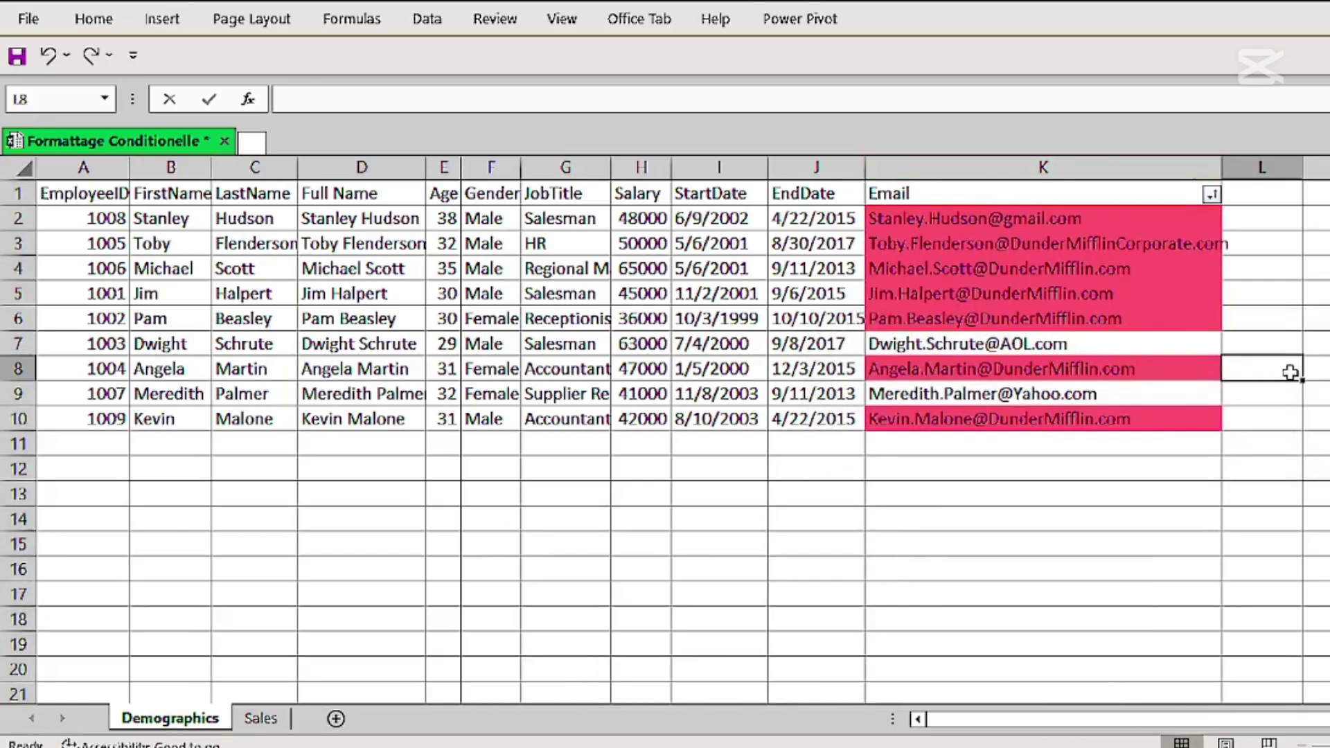
Sort the Email column again by the light red cell colour, expanding the selection to the adjacent data
left_click(1211, 195)
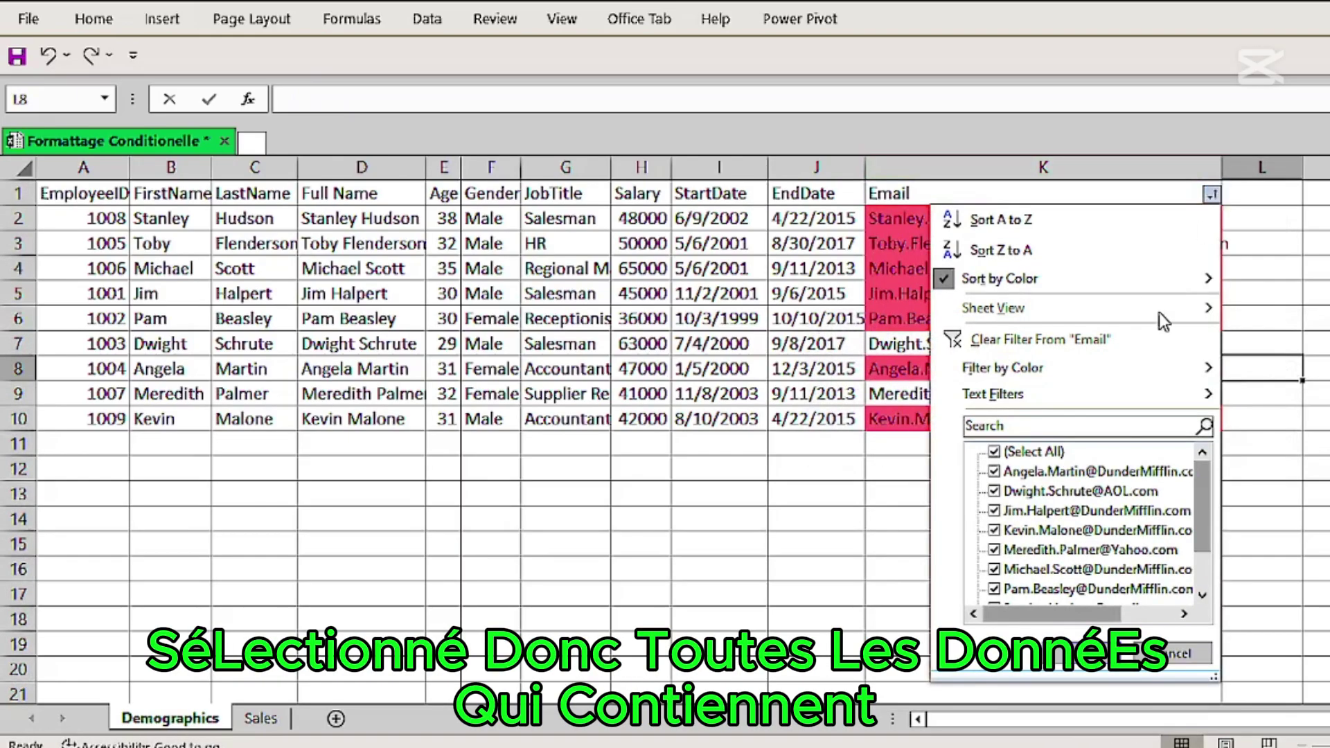
mouse_move(1011, 284)
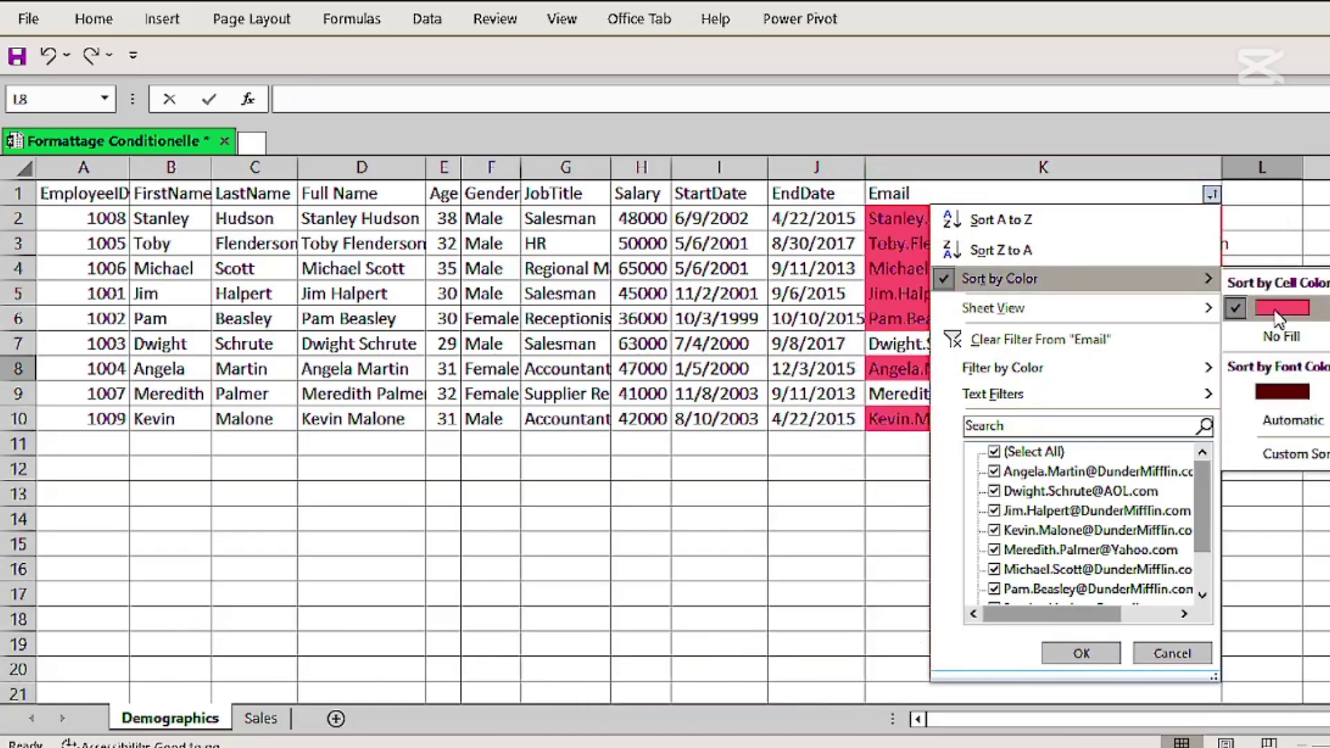
left_click(1280, 308)
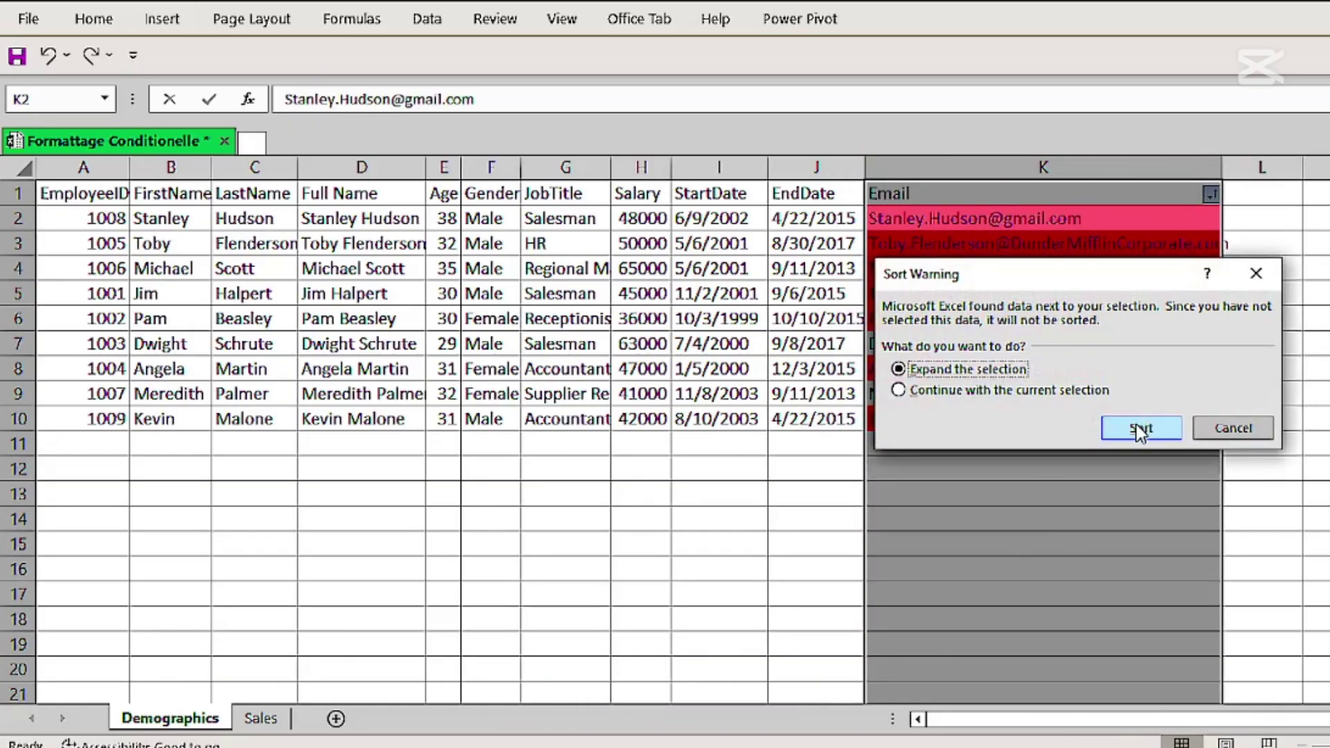
left_click(1140, 428)
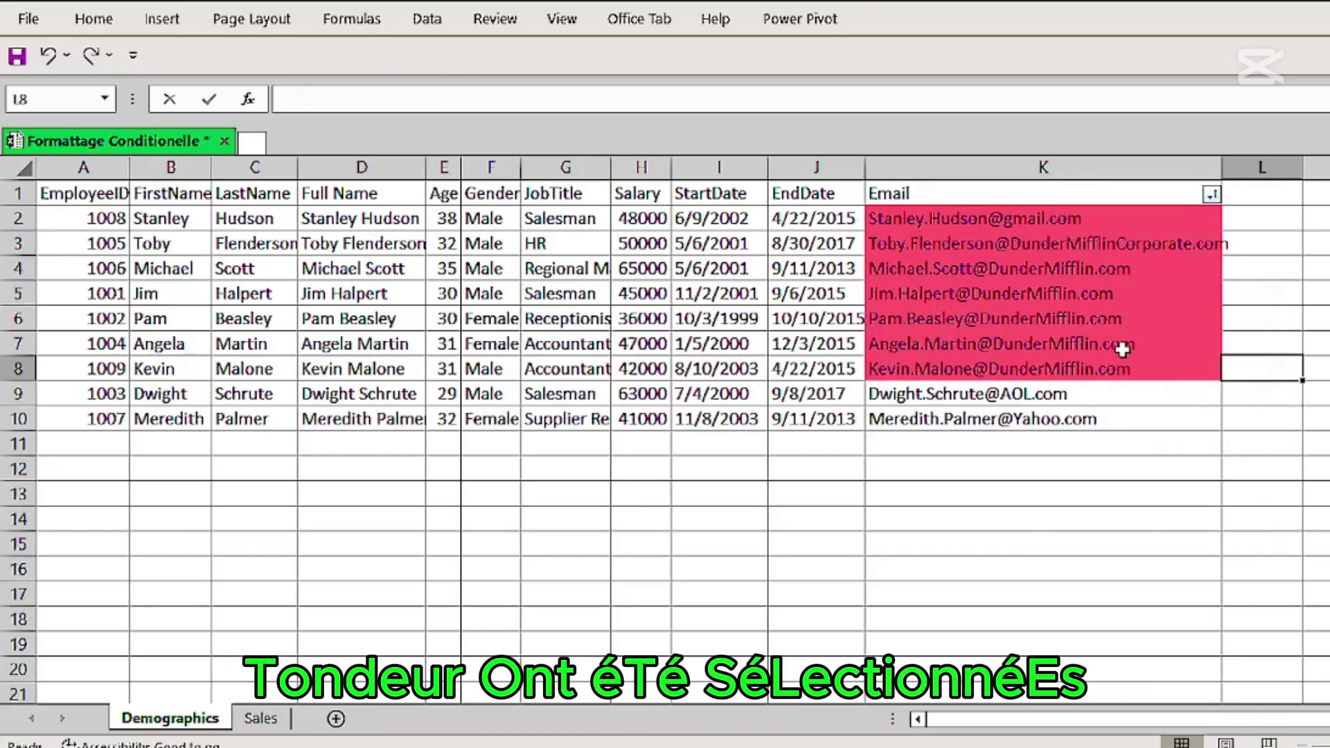
Clear the conditional formatting rules from the whole Email column
left_click(1042, 167)
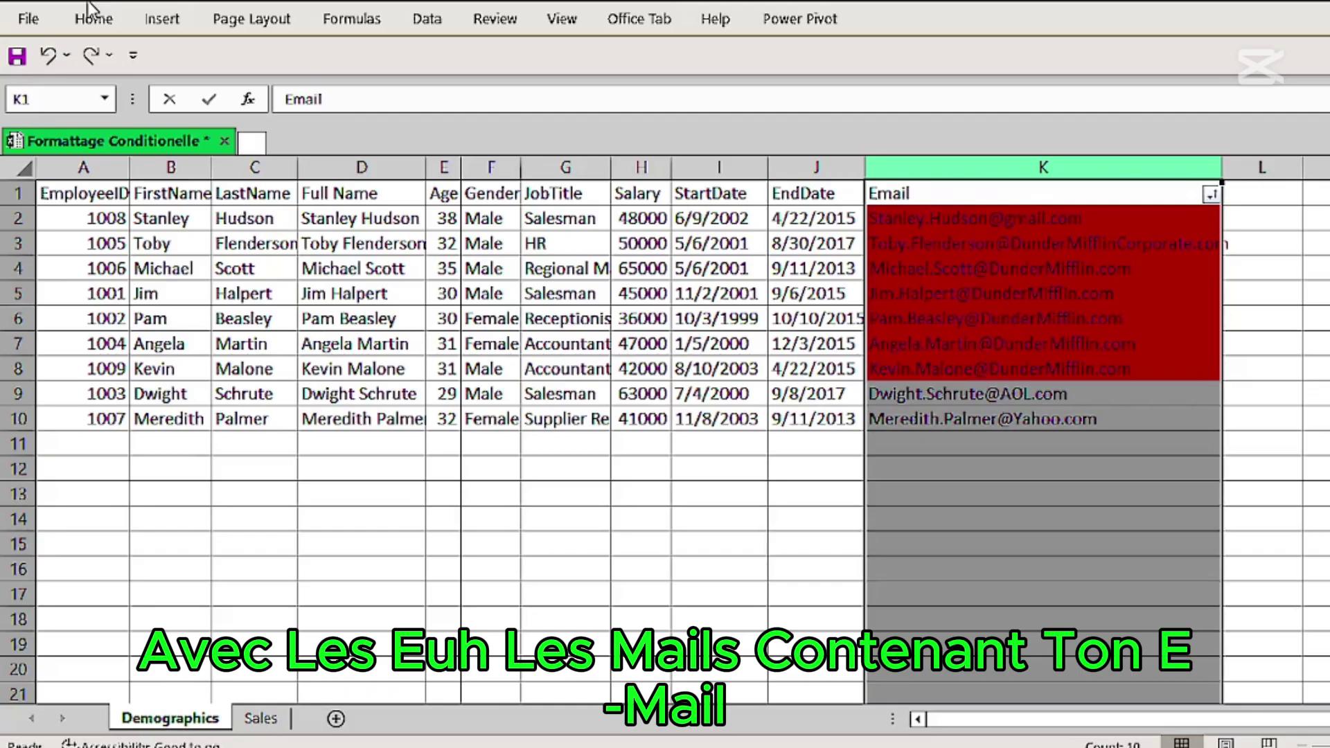
left_click(92, 18)
left_click(879, 76)
mouse_move(921, 434)
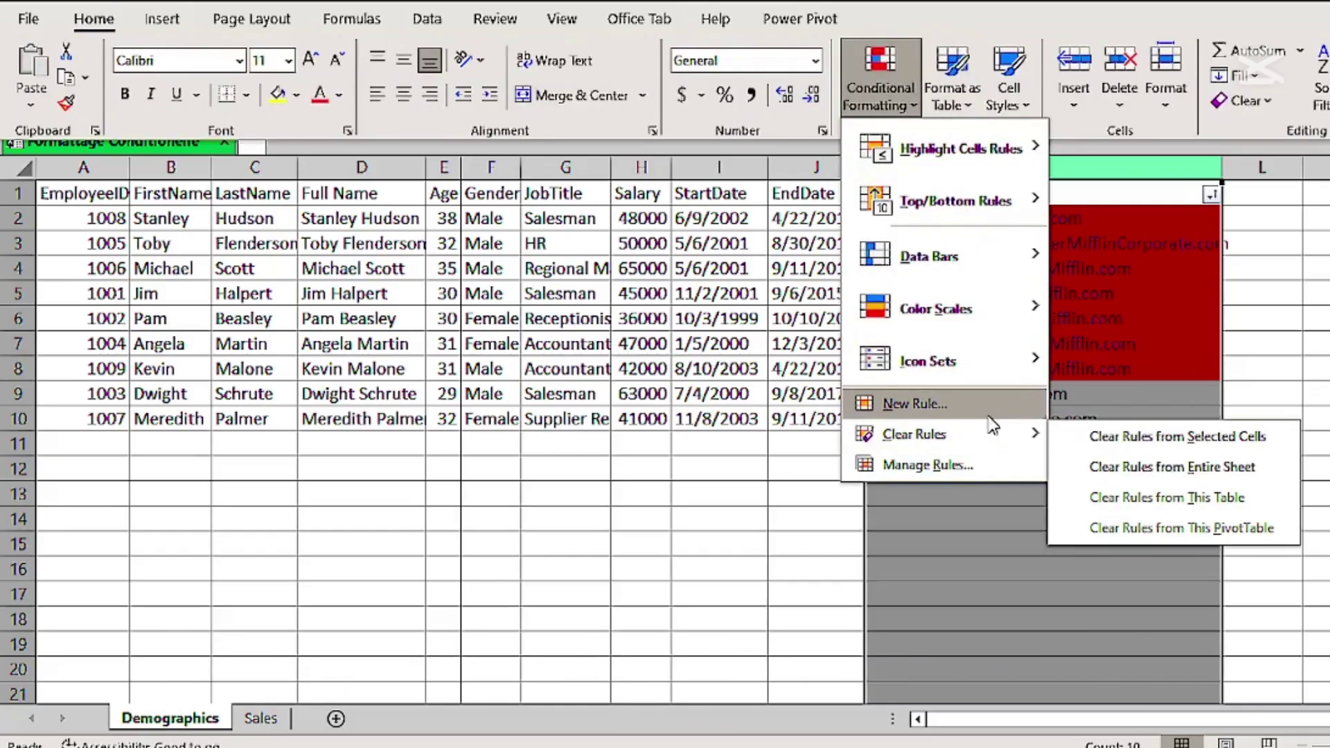
left_click(1109, 448)
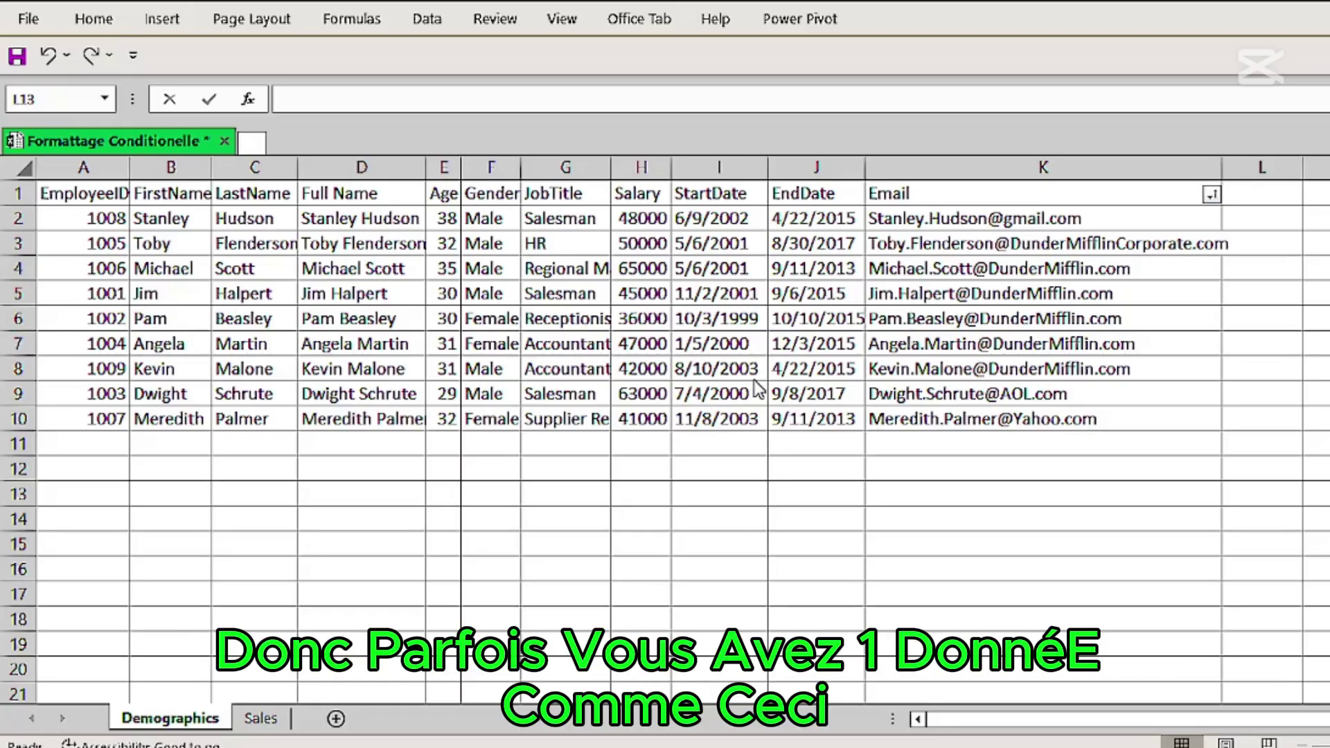
Replace the second slash with a hyphen in two StartDate cells, making I10 read 11/8-2003 and I7 read 1/5-2000
left_click(718, 413)
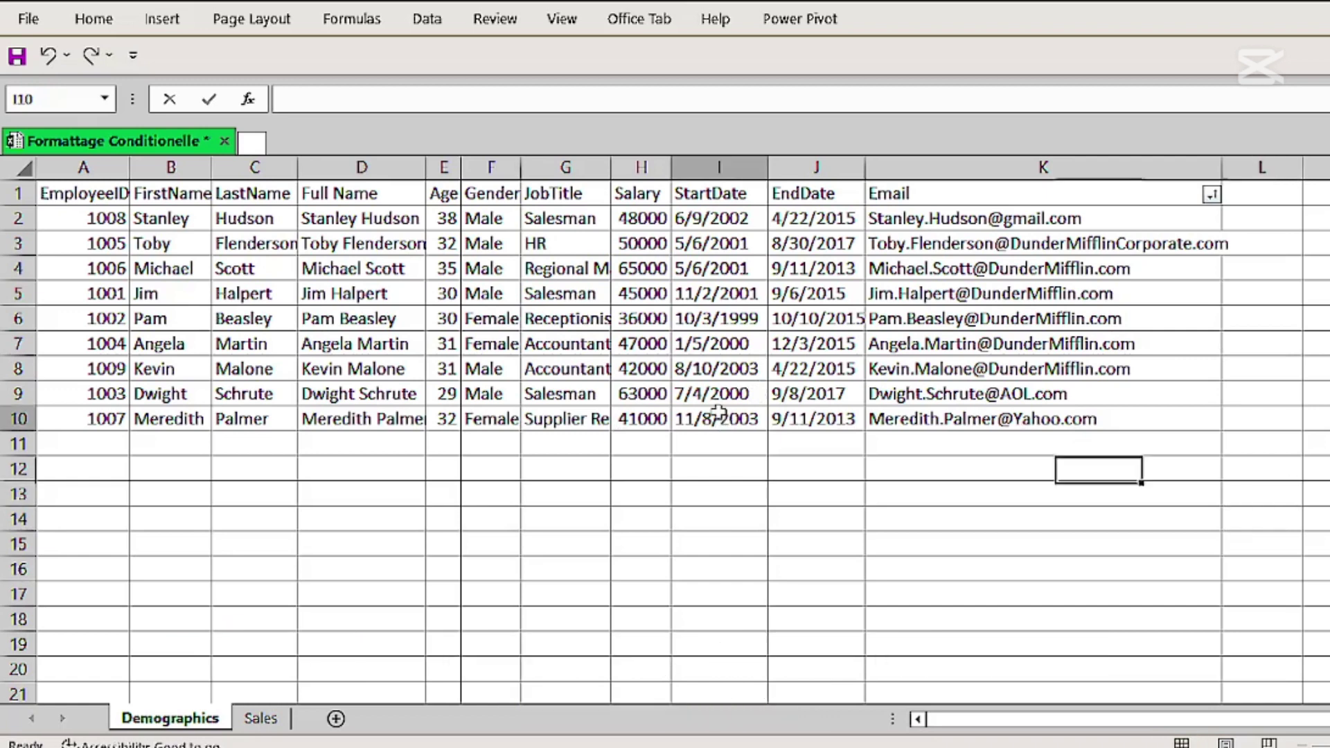
double_click(718, 413)
key("BackSpace")
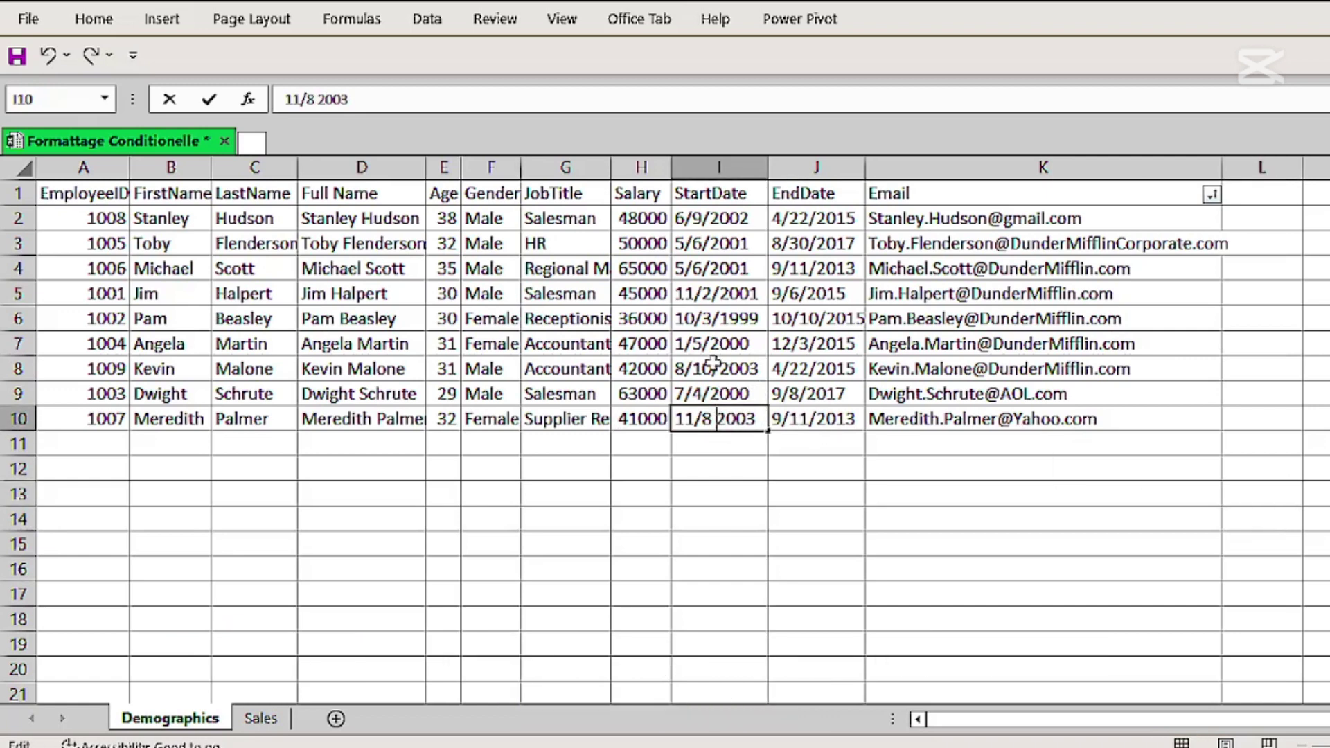
key("BackSpace")
type("-")
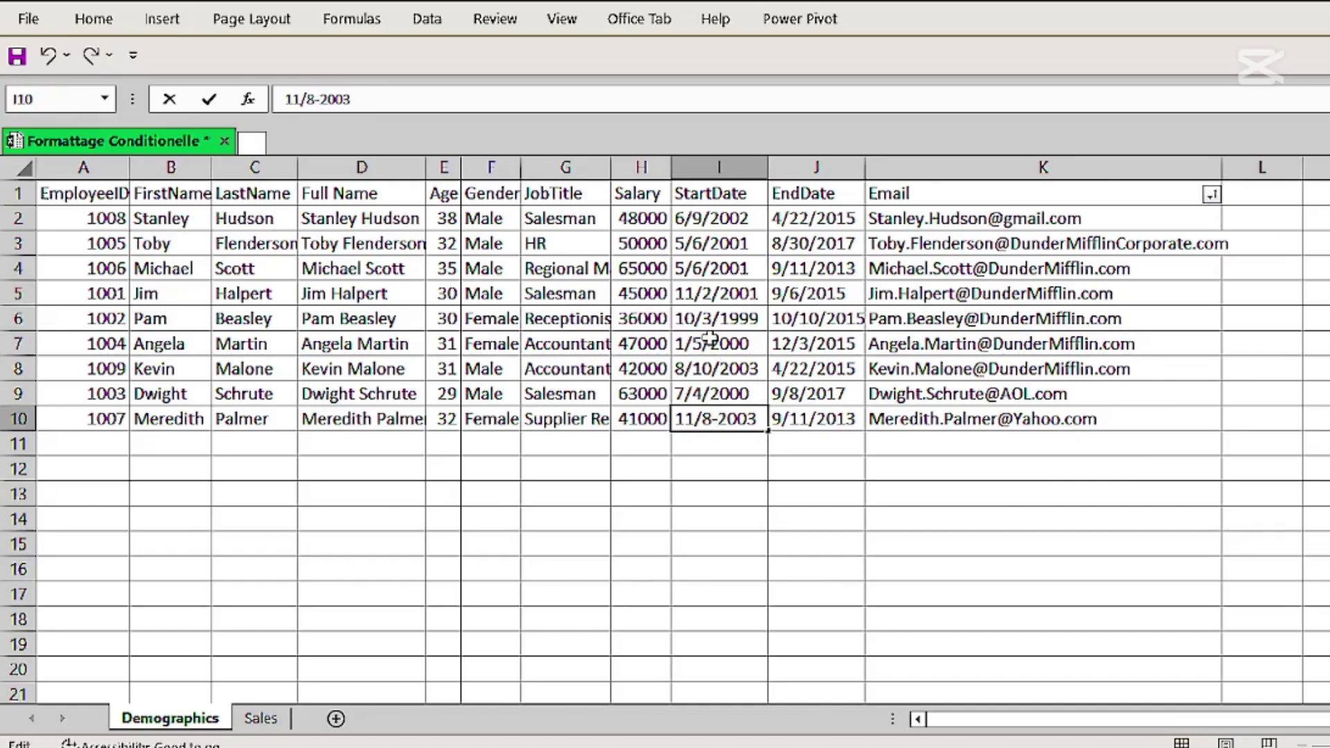
double_click(713, 344)
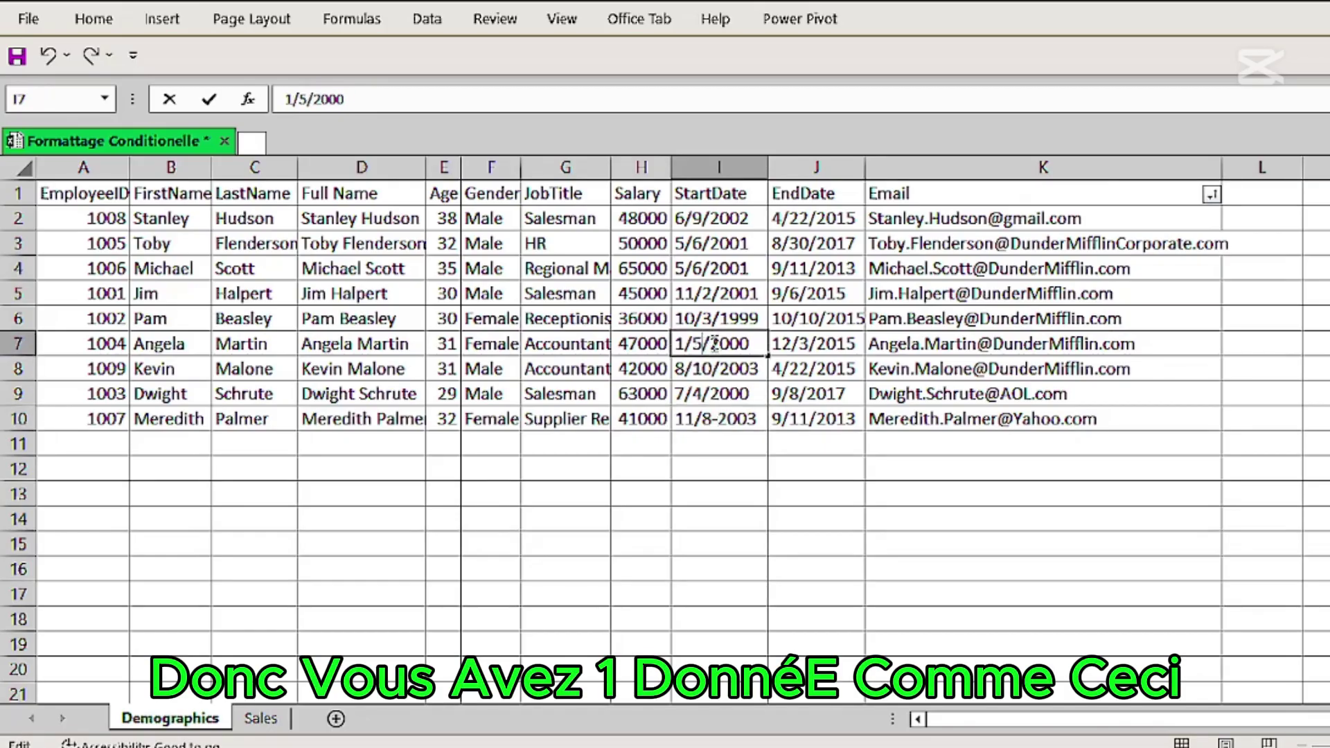
key("BackSpace")
type("-")
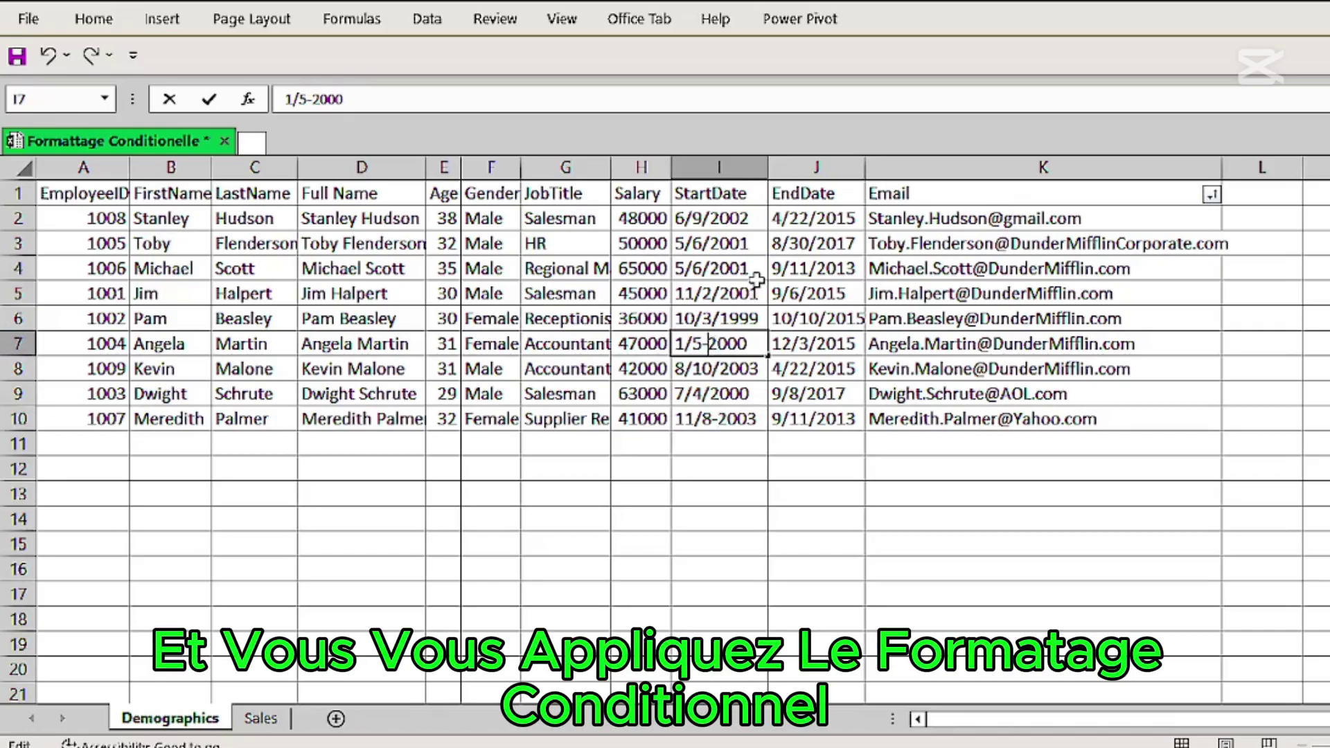
Add a Text That Contains rule to the StartDate column for "-" with Light Red Fill with Dark Red Text
left_click(715, 167)
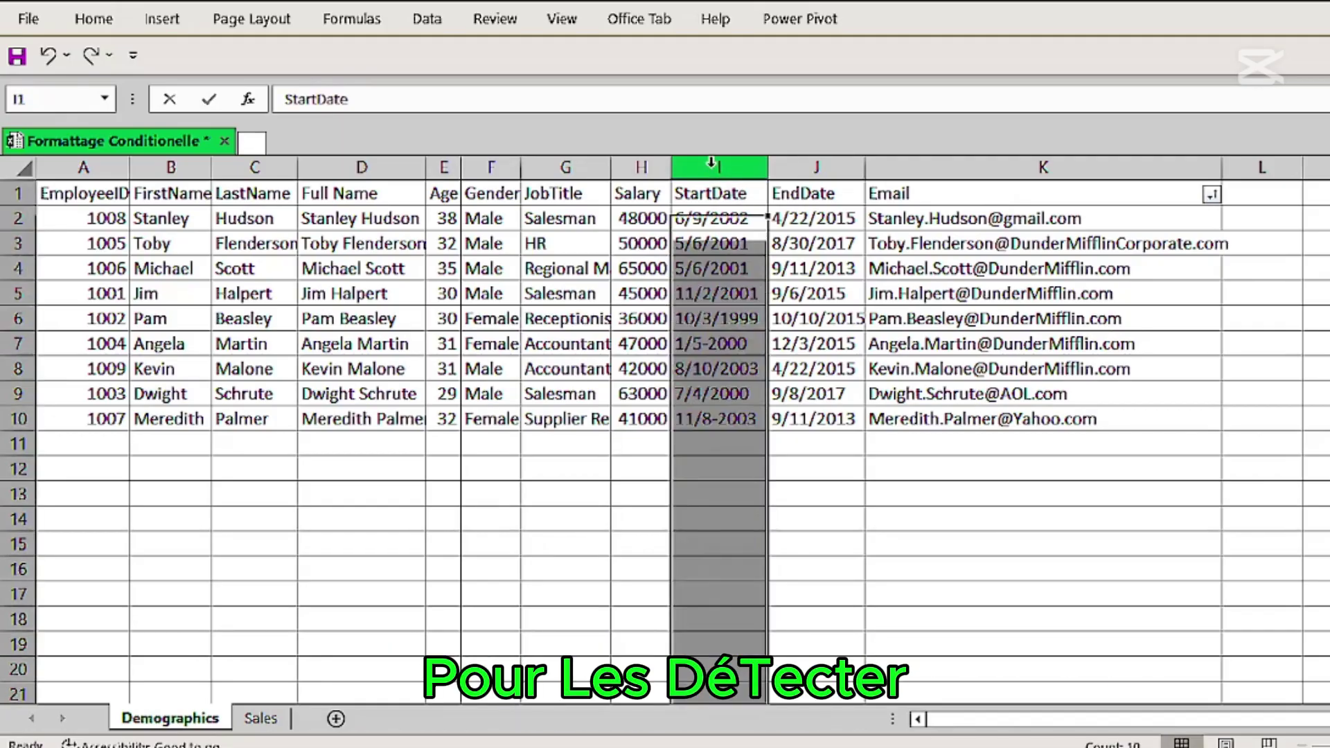
left_click(95, 20)
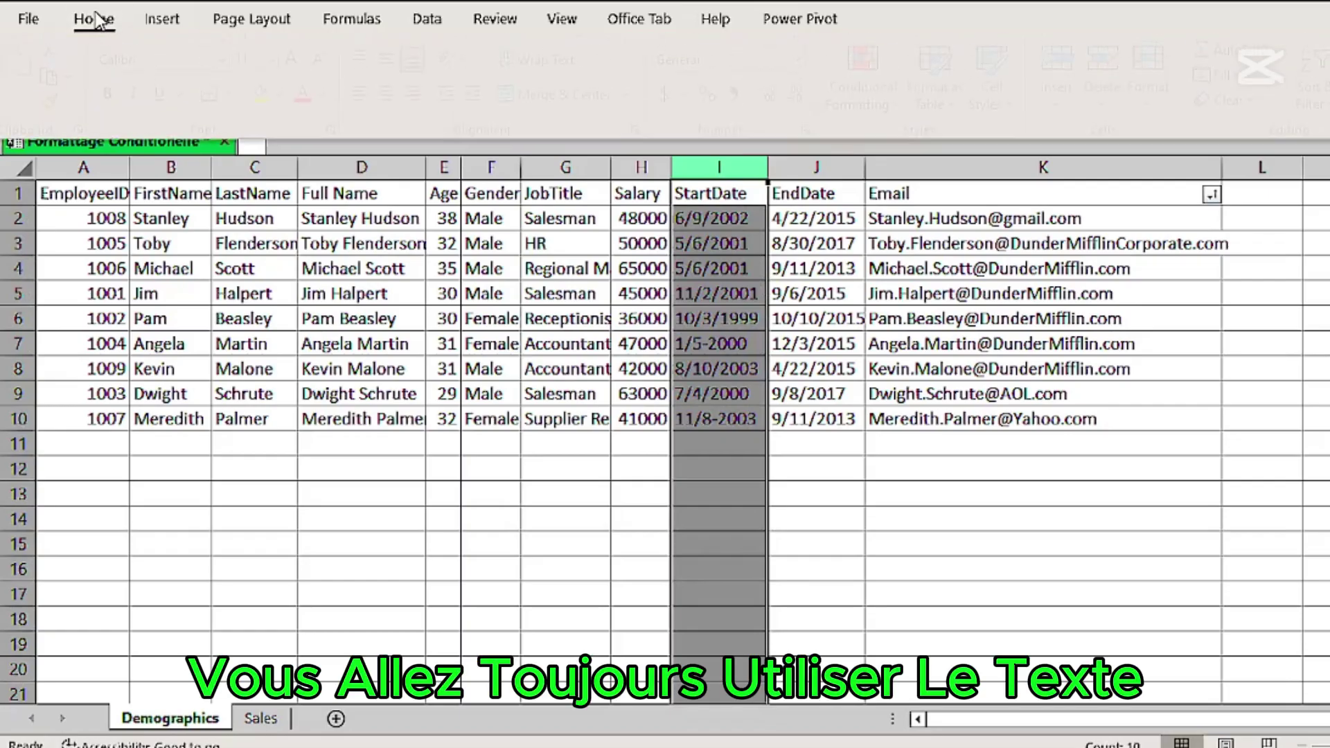
left_click(910, 101)
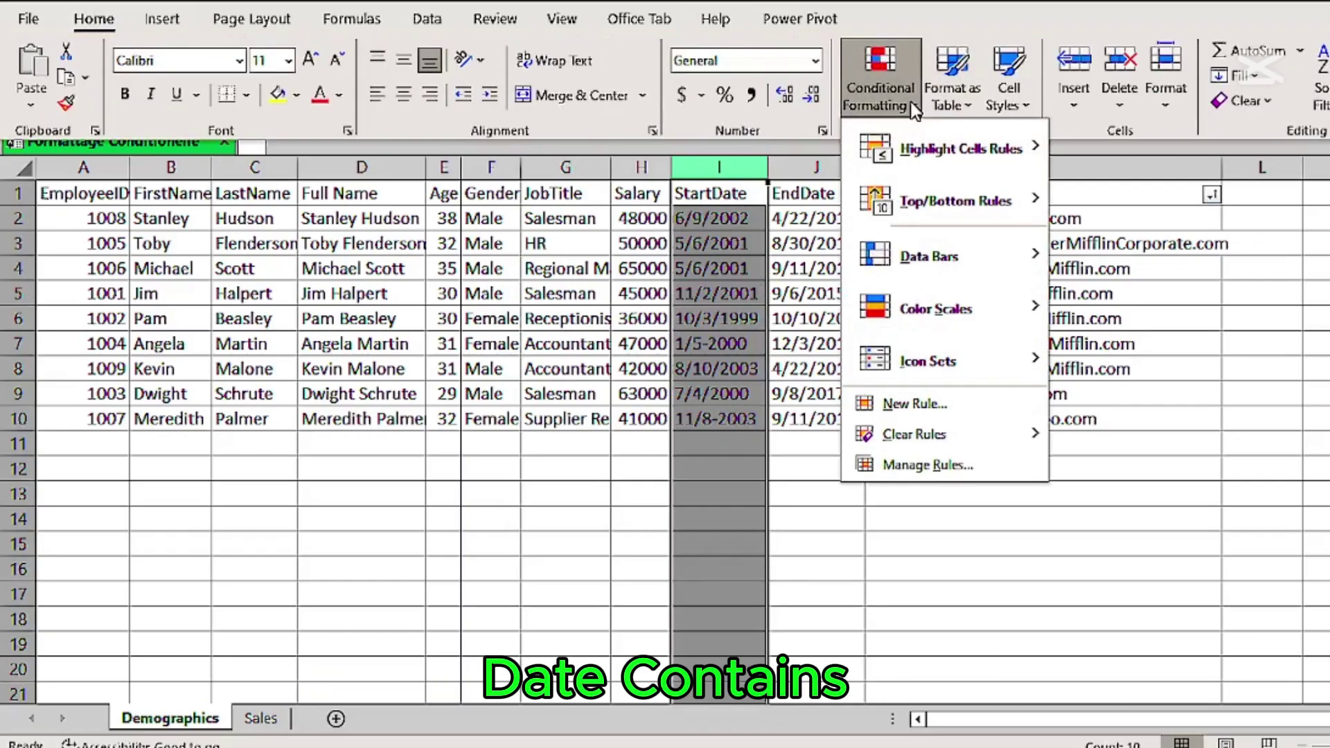
mouse_move(957, 152)
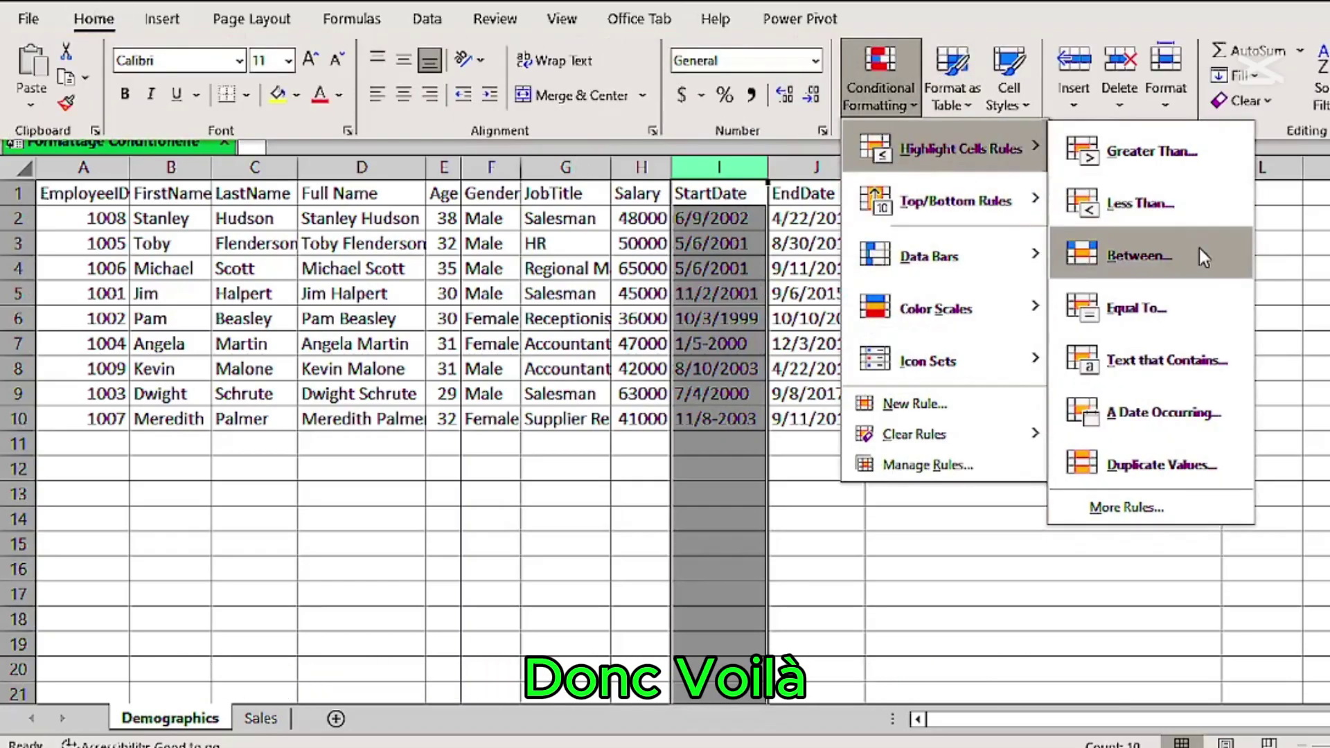
left_click(1163, 363)
type("-")
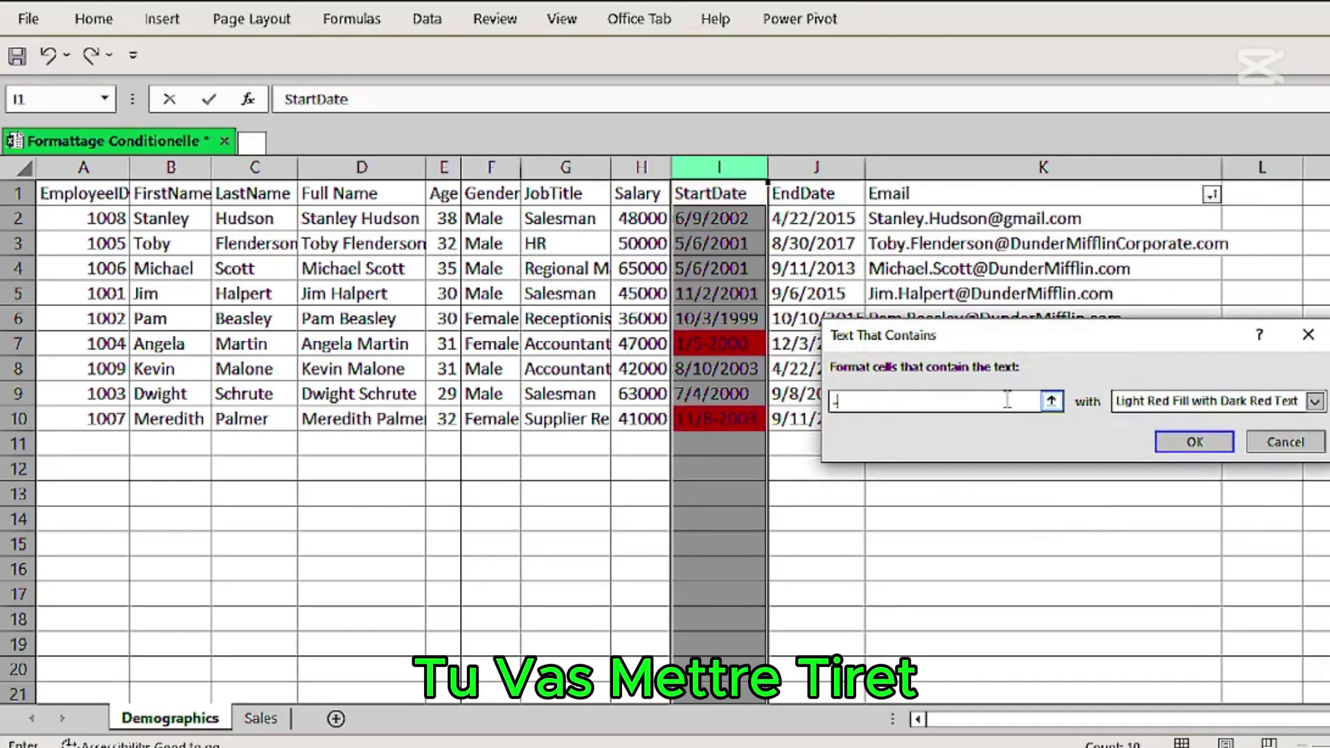
left_click(1194, 443)
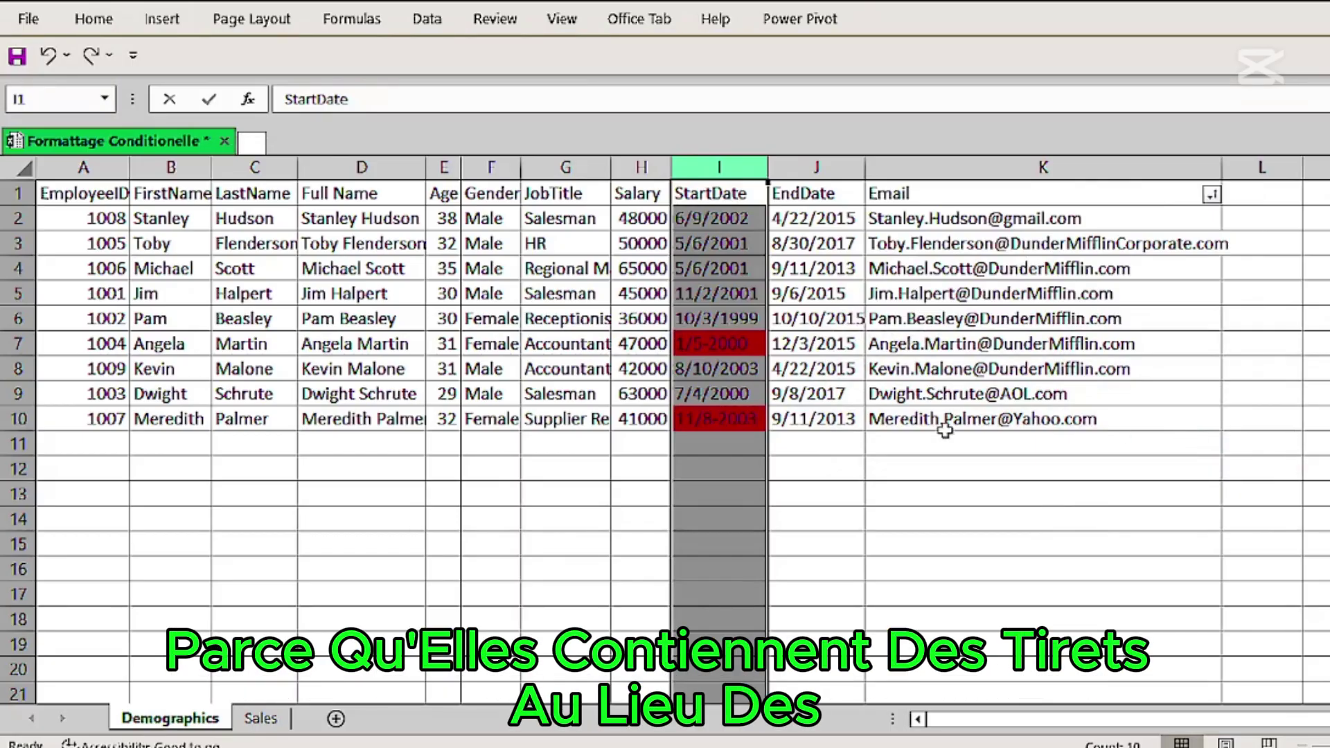
Remove the existing filter from the Email column and add one to the StartDate column instead
left_click(112, 19)
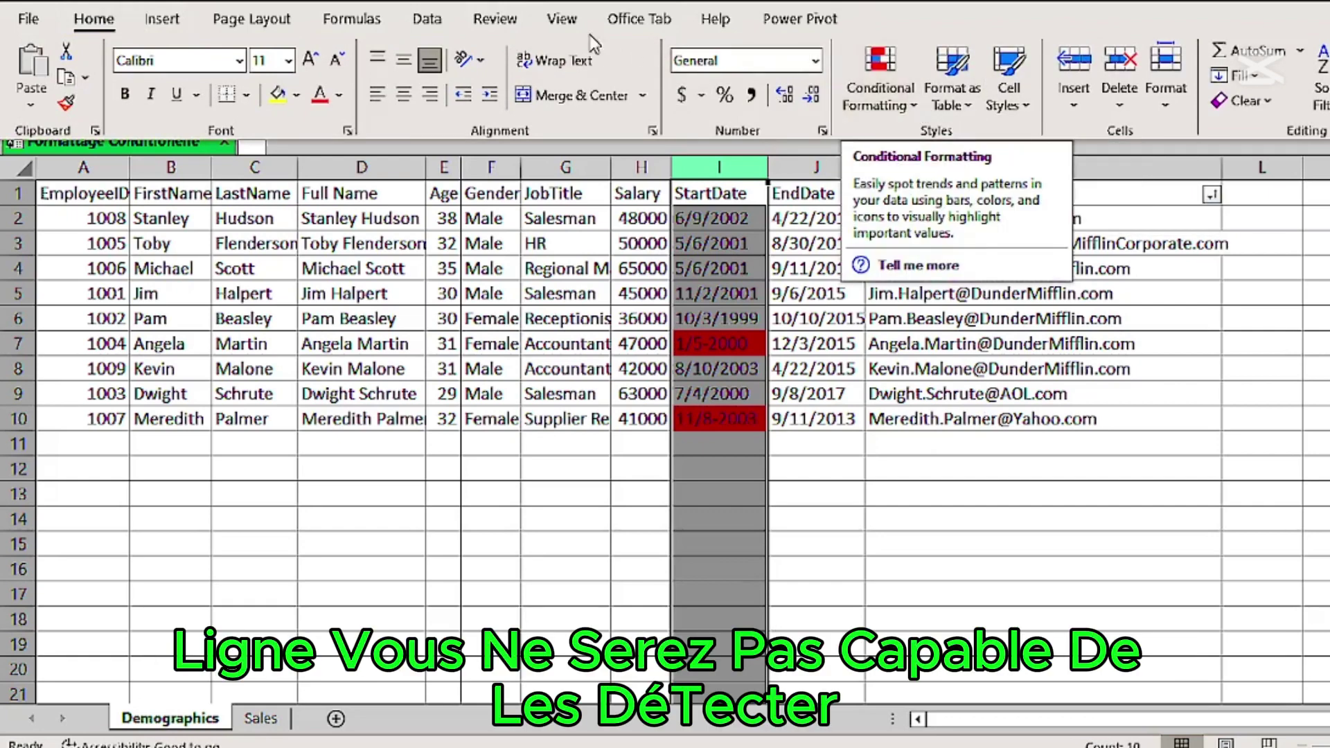
left_click(421, 19)
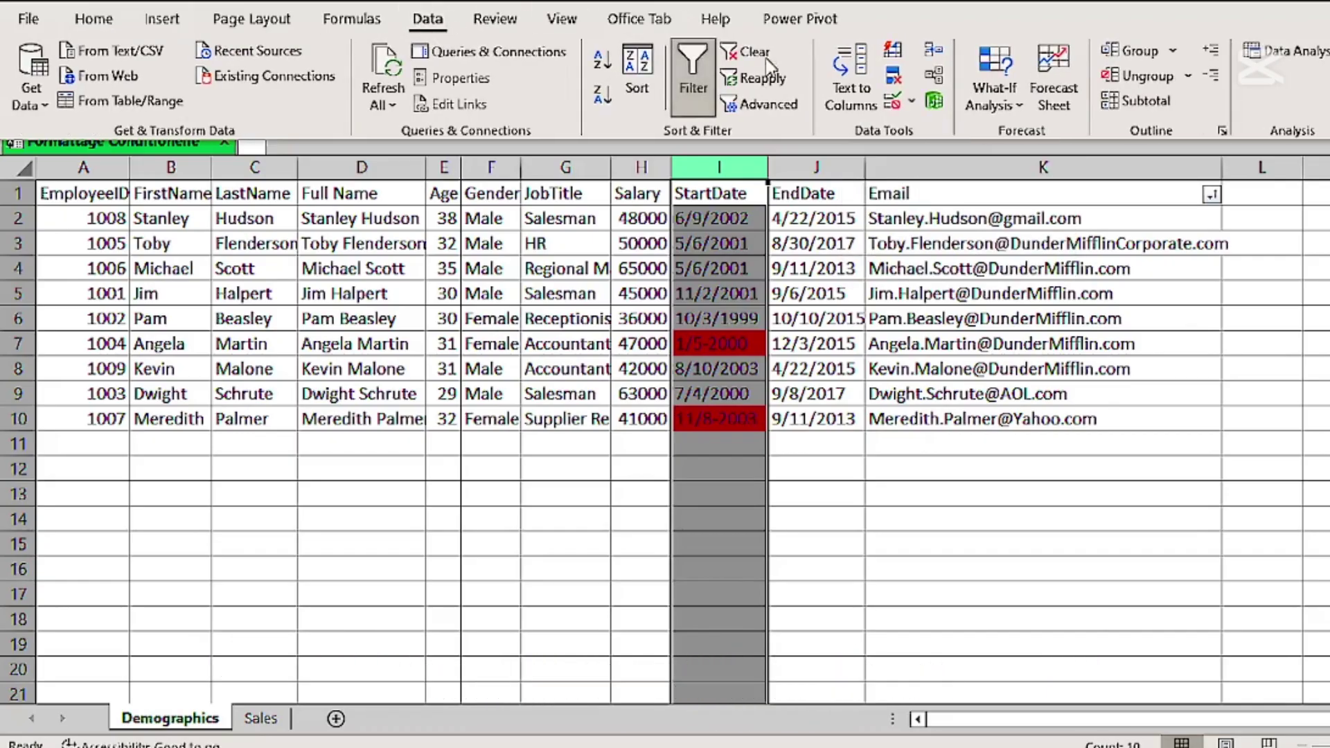
left_click(690, 69)
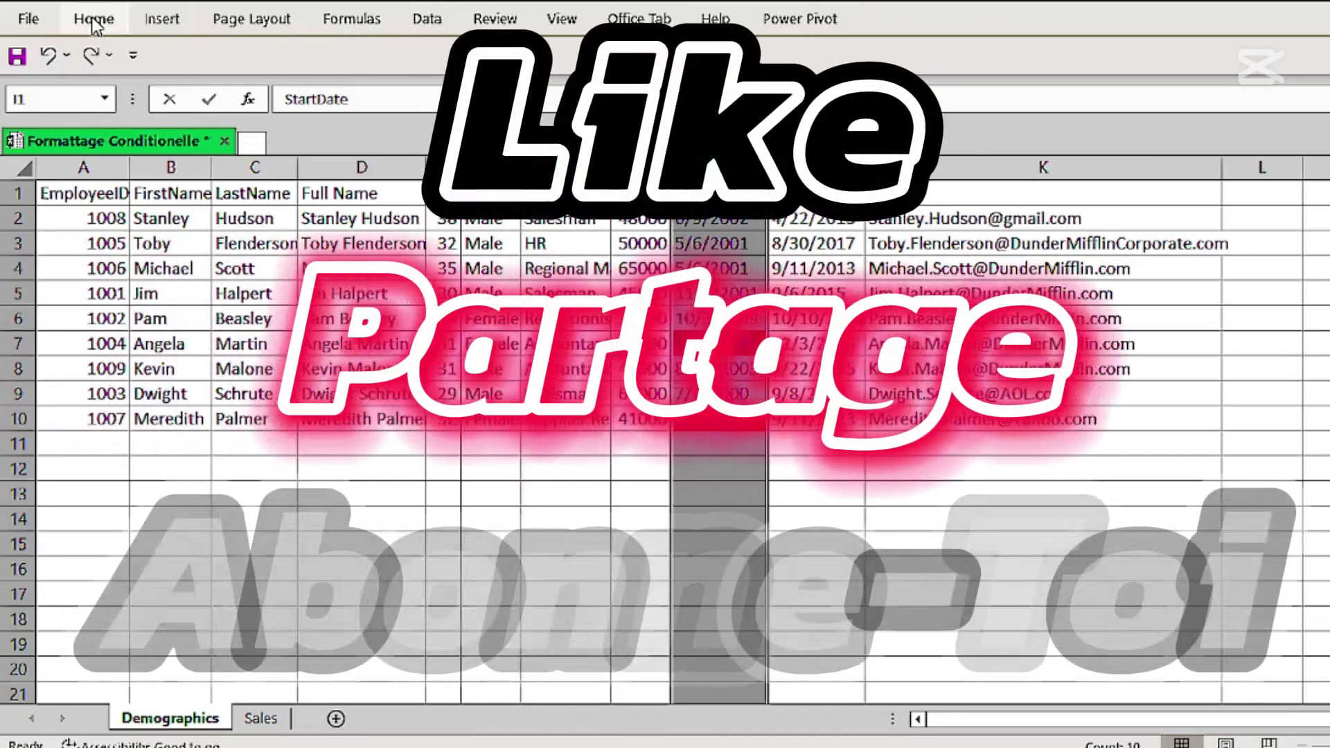
left_click(94, 19)
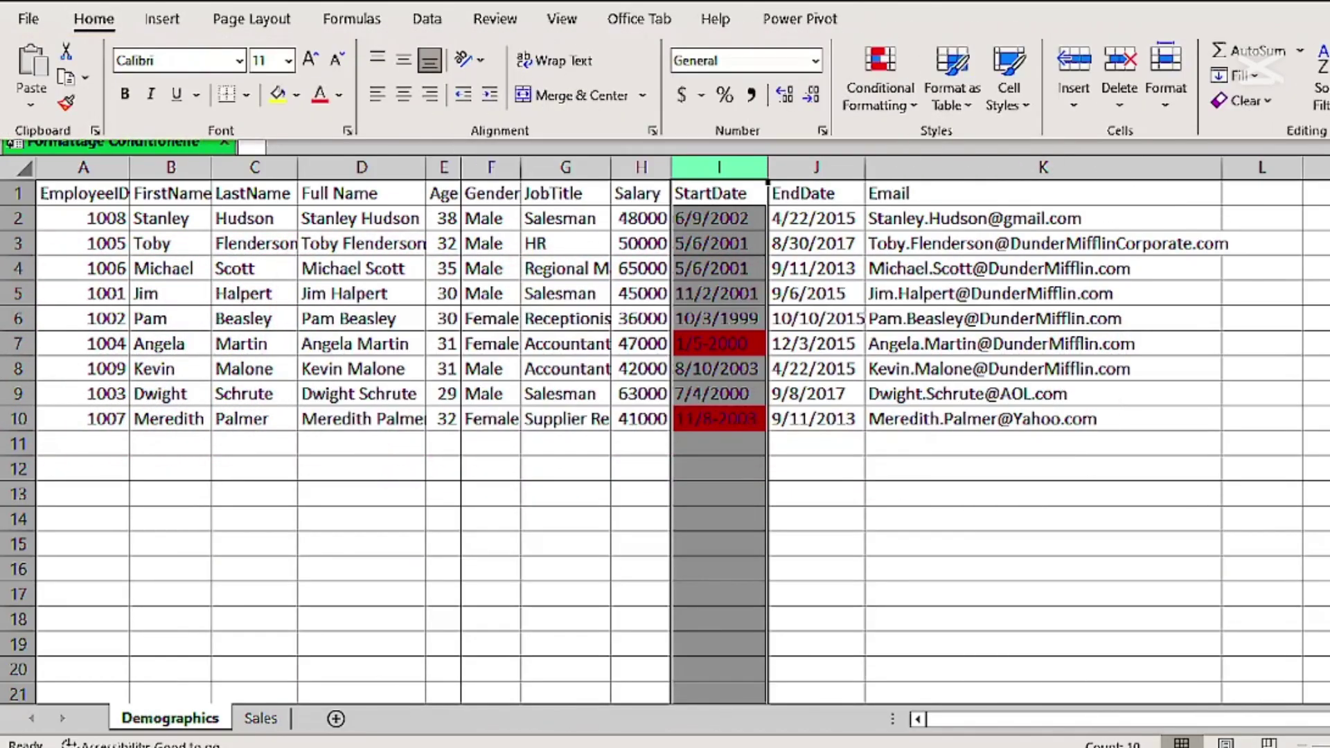
left_click(720, 519)
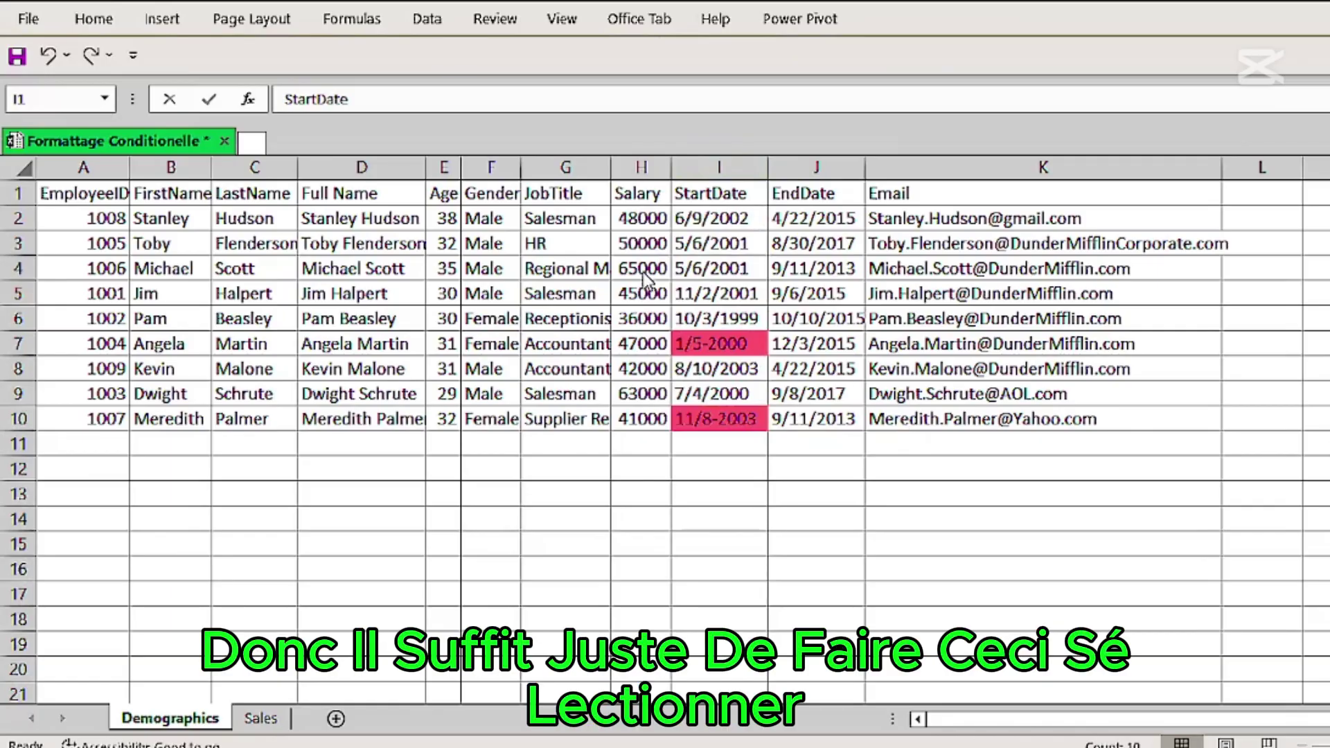
left_click(698, 166)
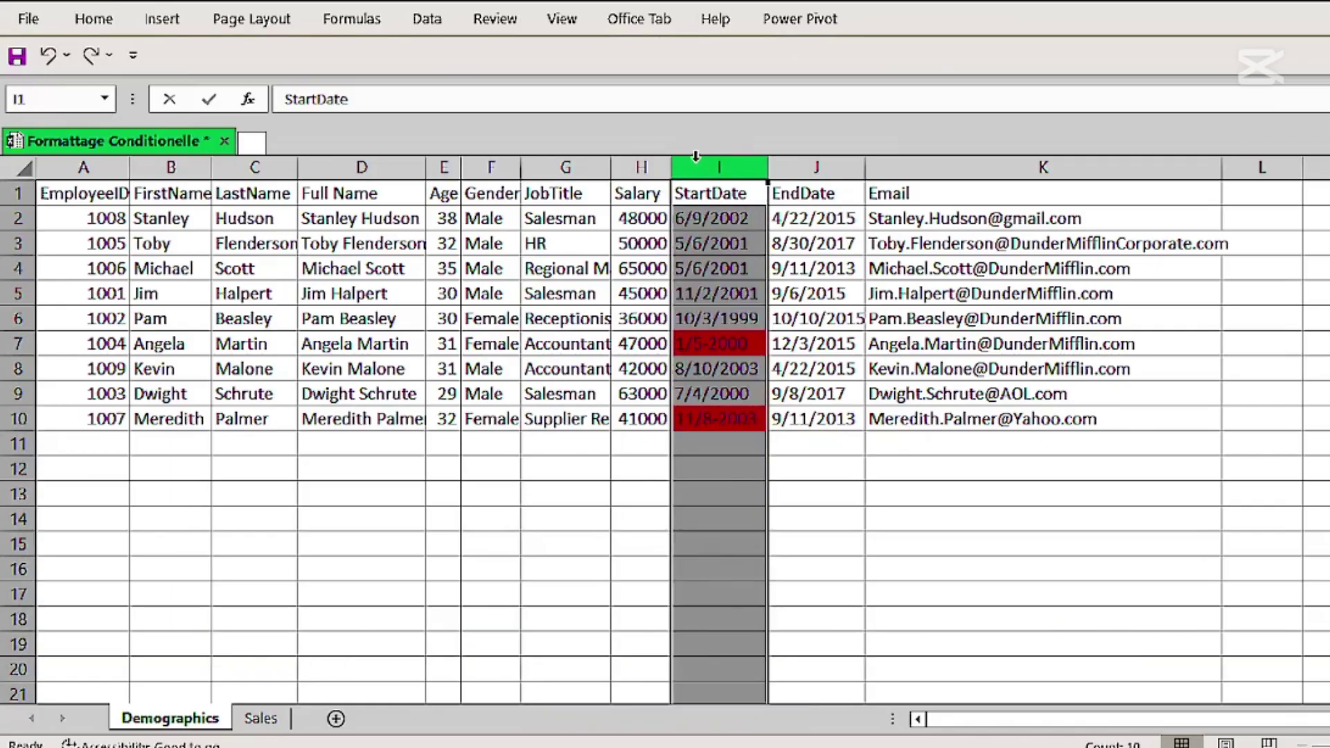
left_click(97, 32)
left_click(427, 21)
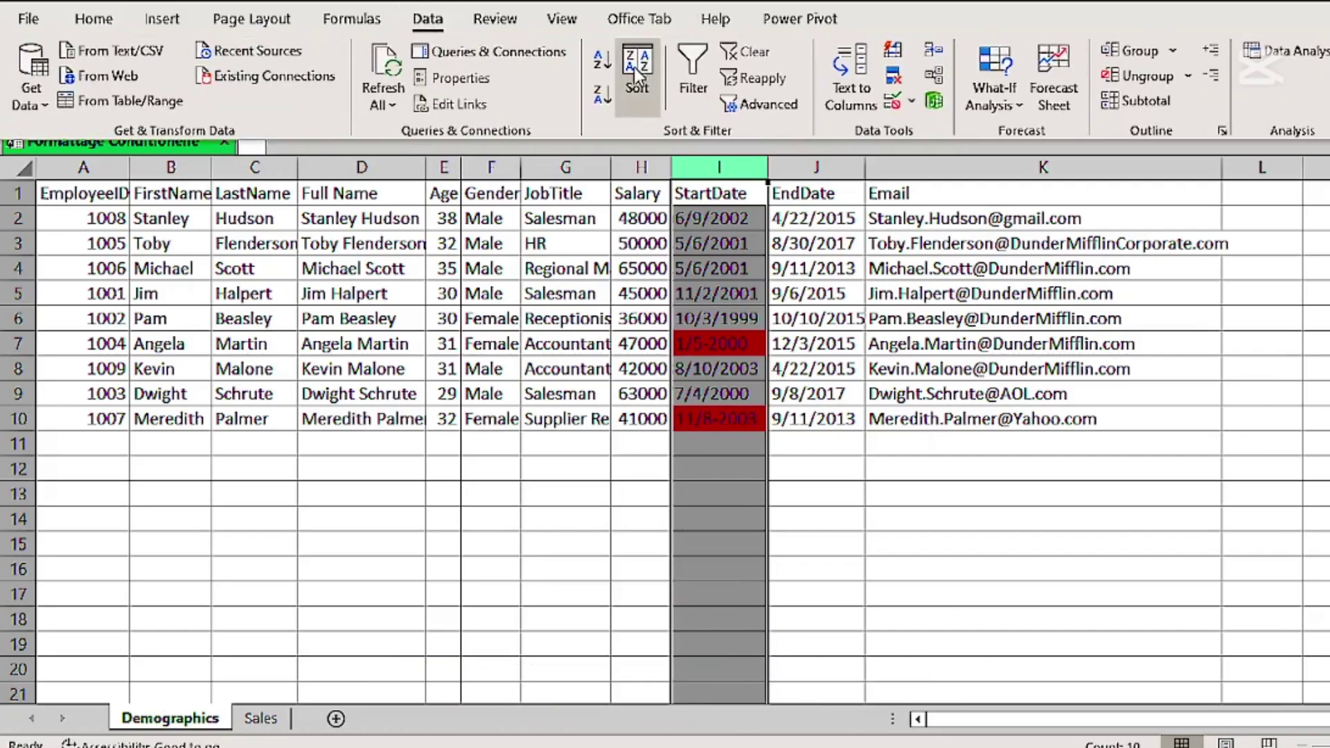
left_click(693, 69)
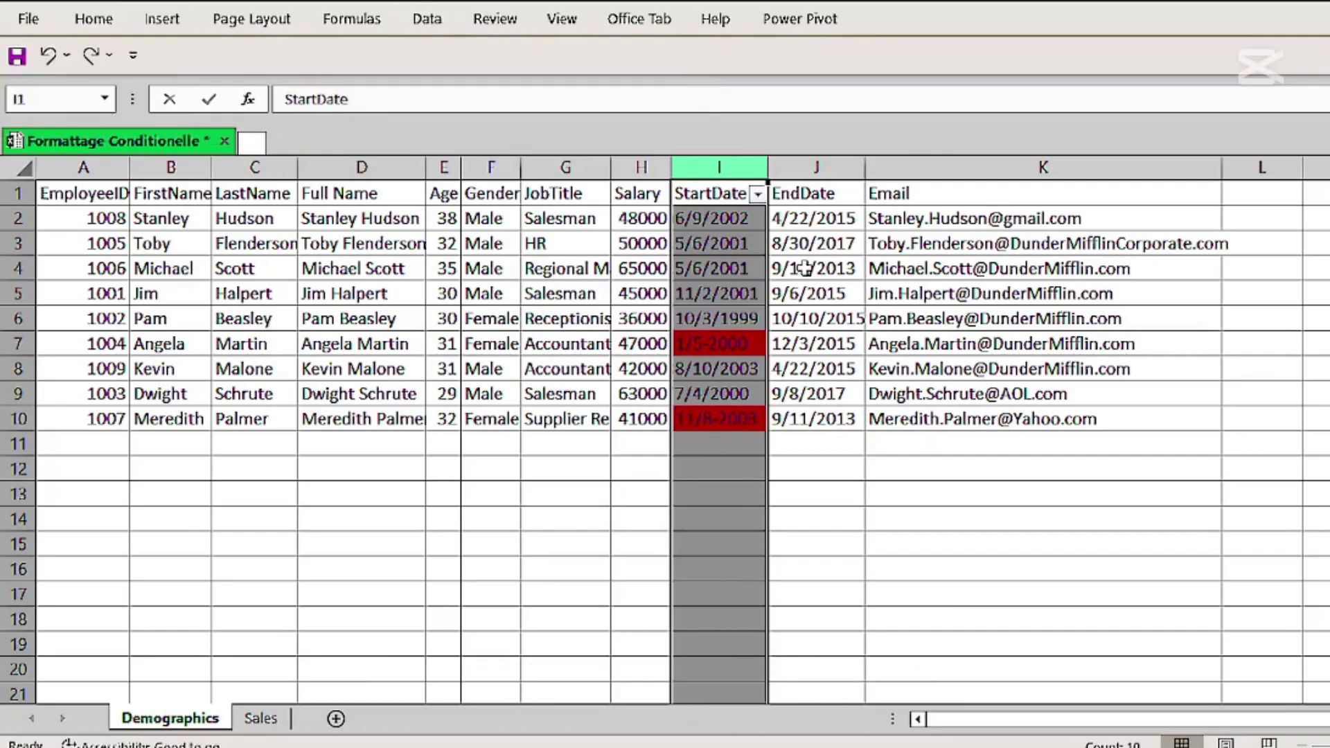
Sort the StartDate column by the light red cell colour, expanding the selection to the adjacent data
left_click(758, 194)
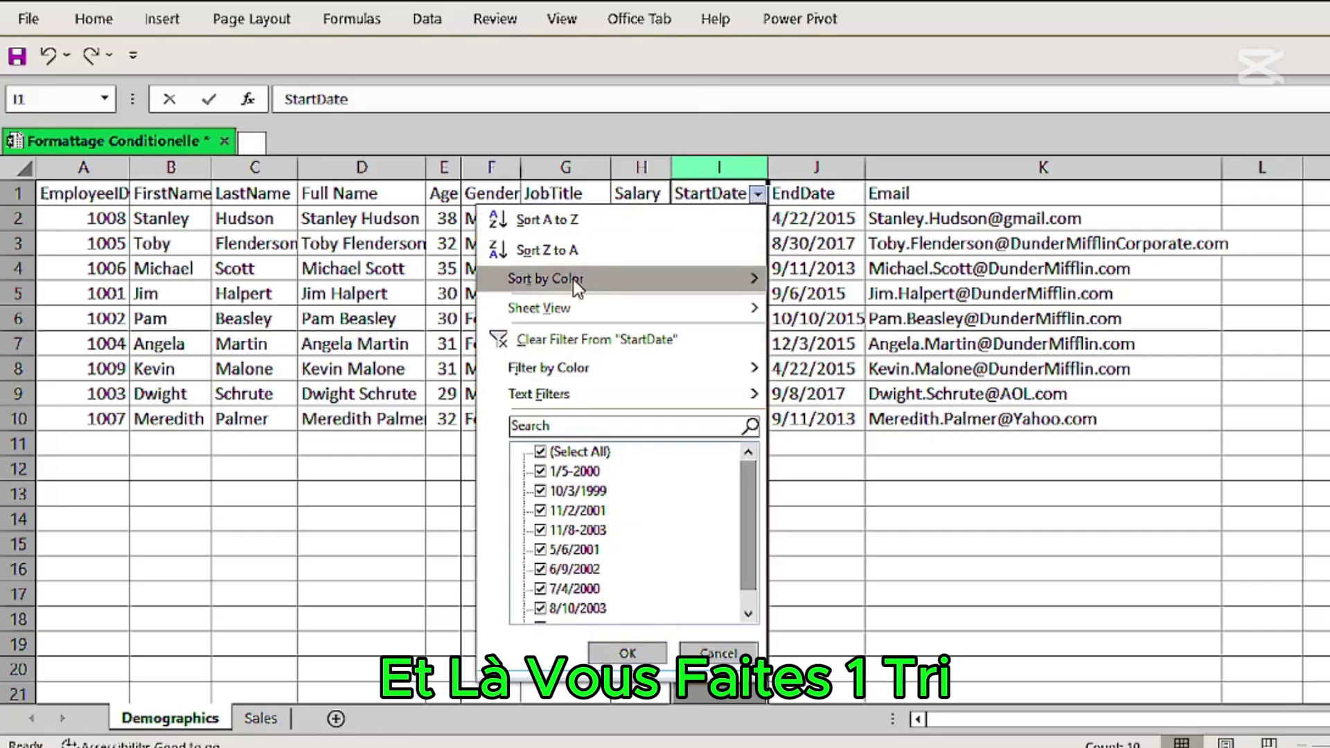
mouse_move(593, 284)
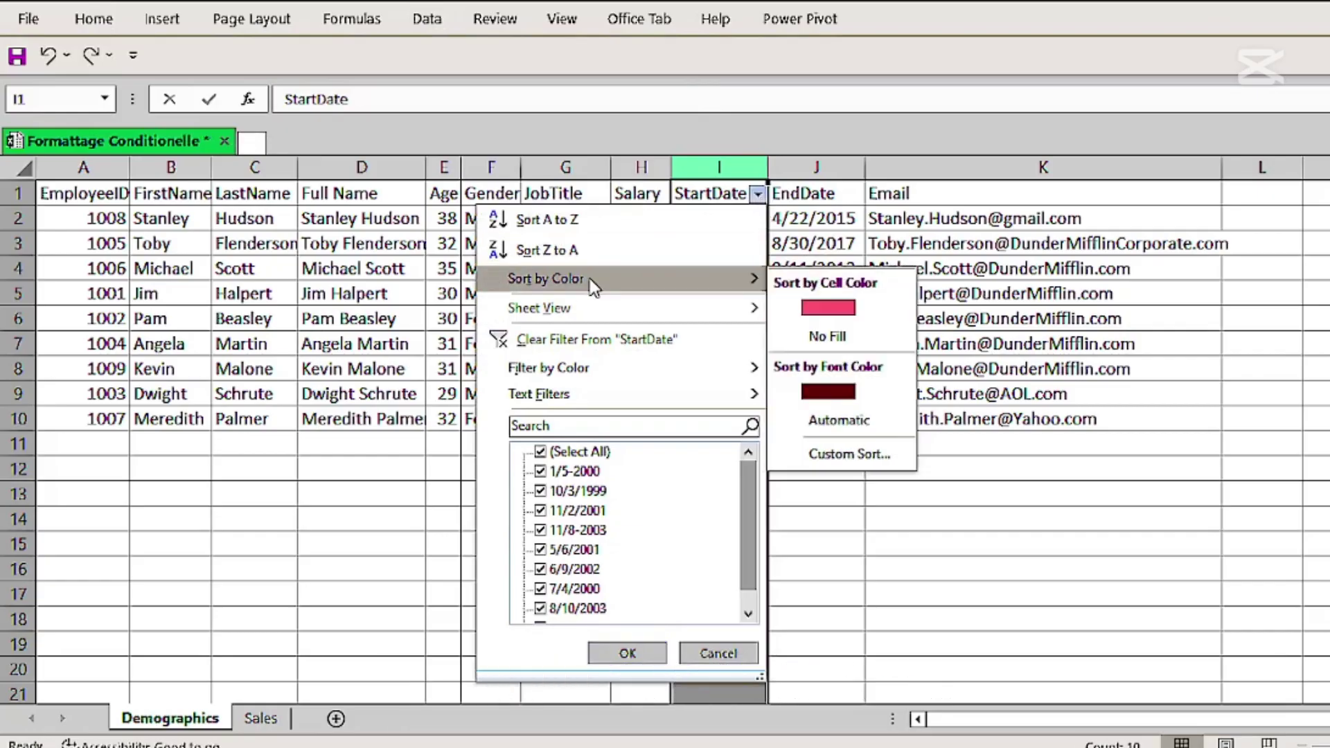
left_click(817, 315)
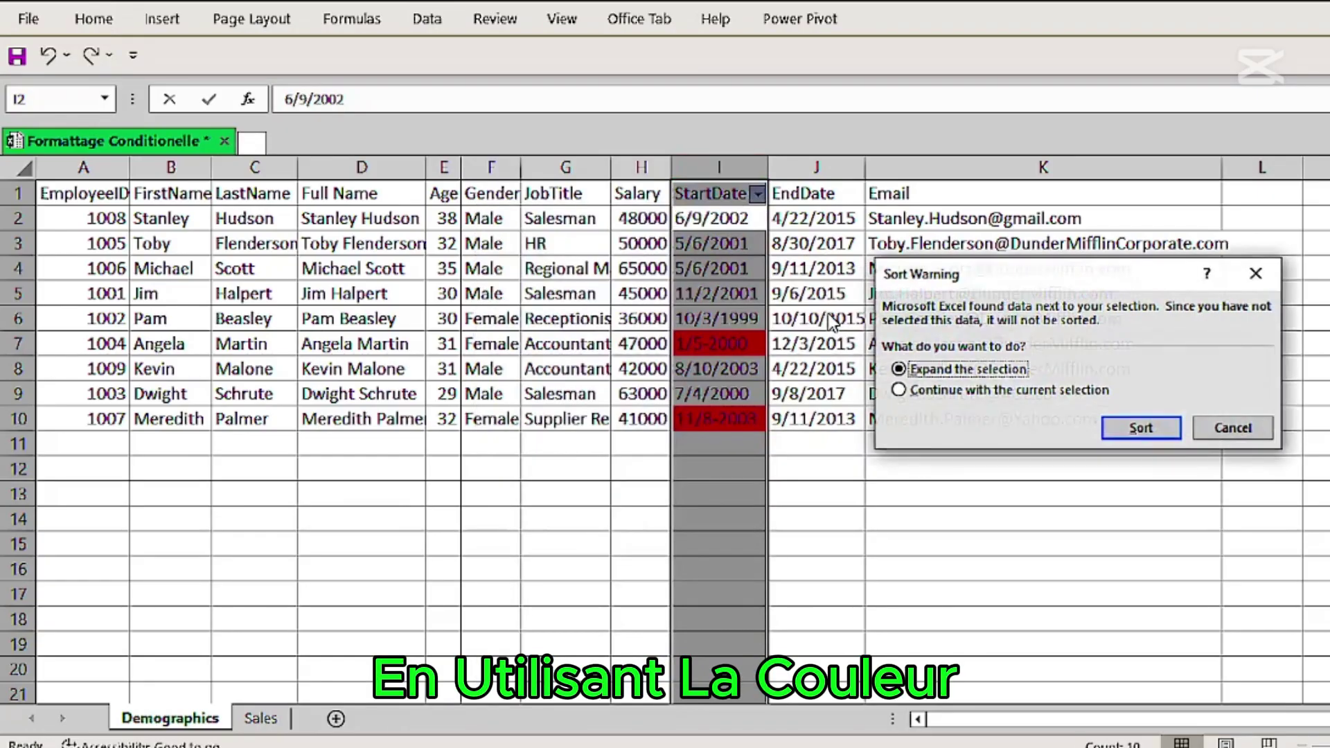
left_click(1124, 422)
left_click(1013, 488)
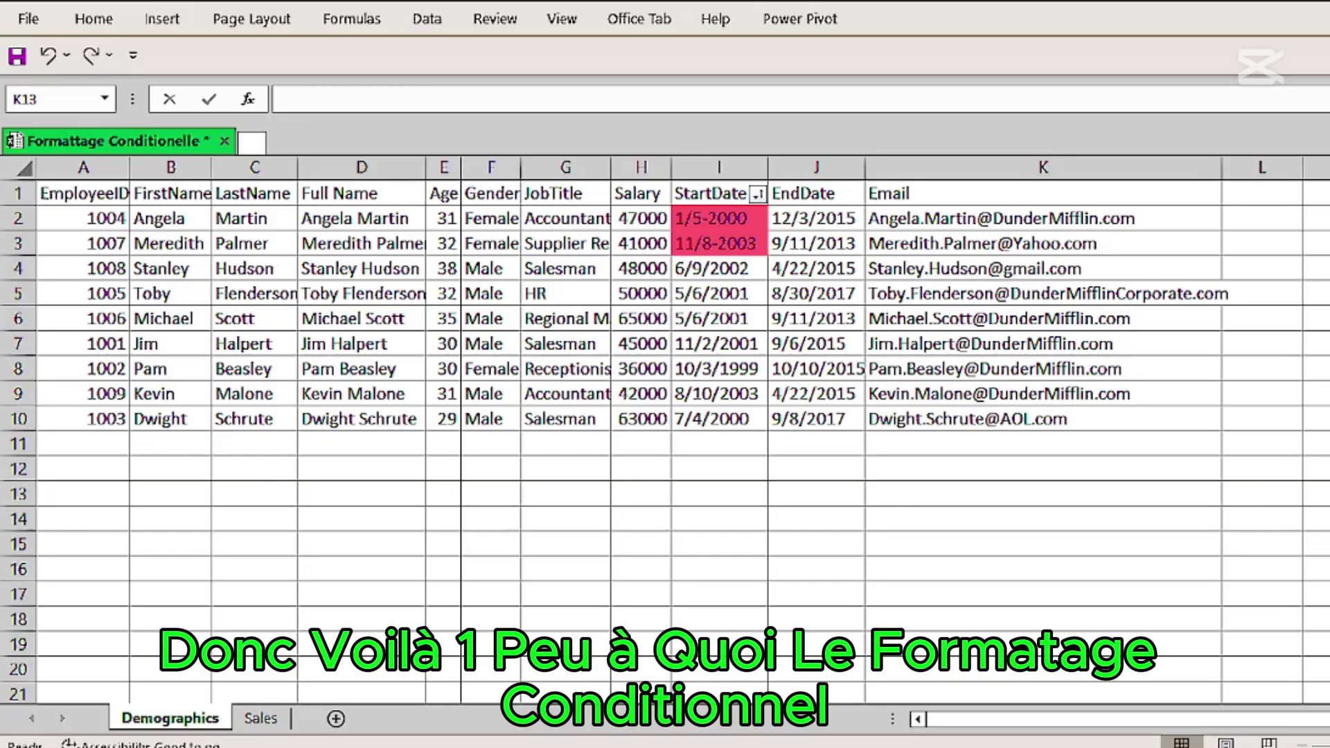
left_click(93, 24)
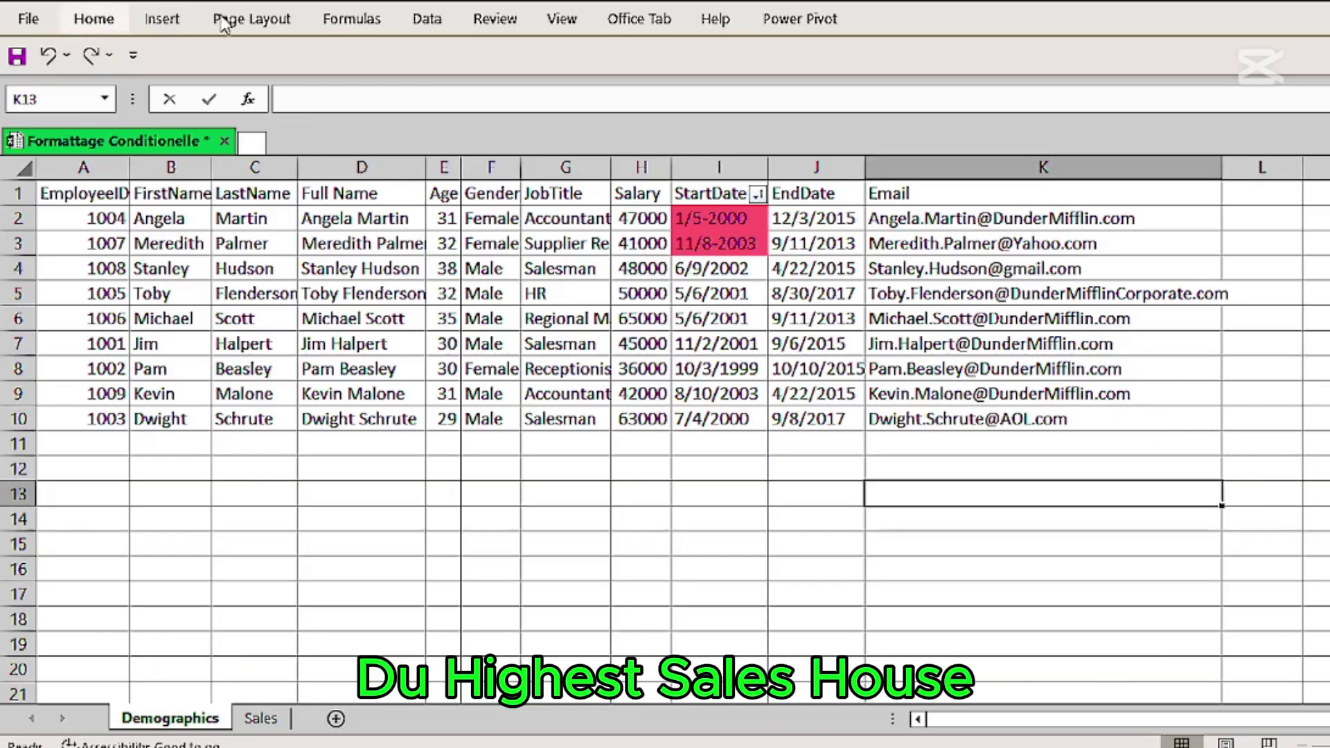
left_click(86, 21)
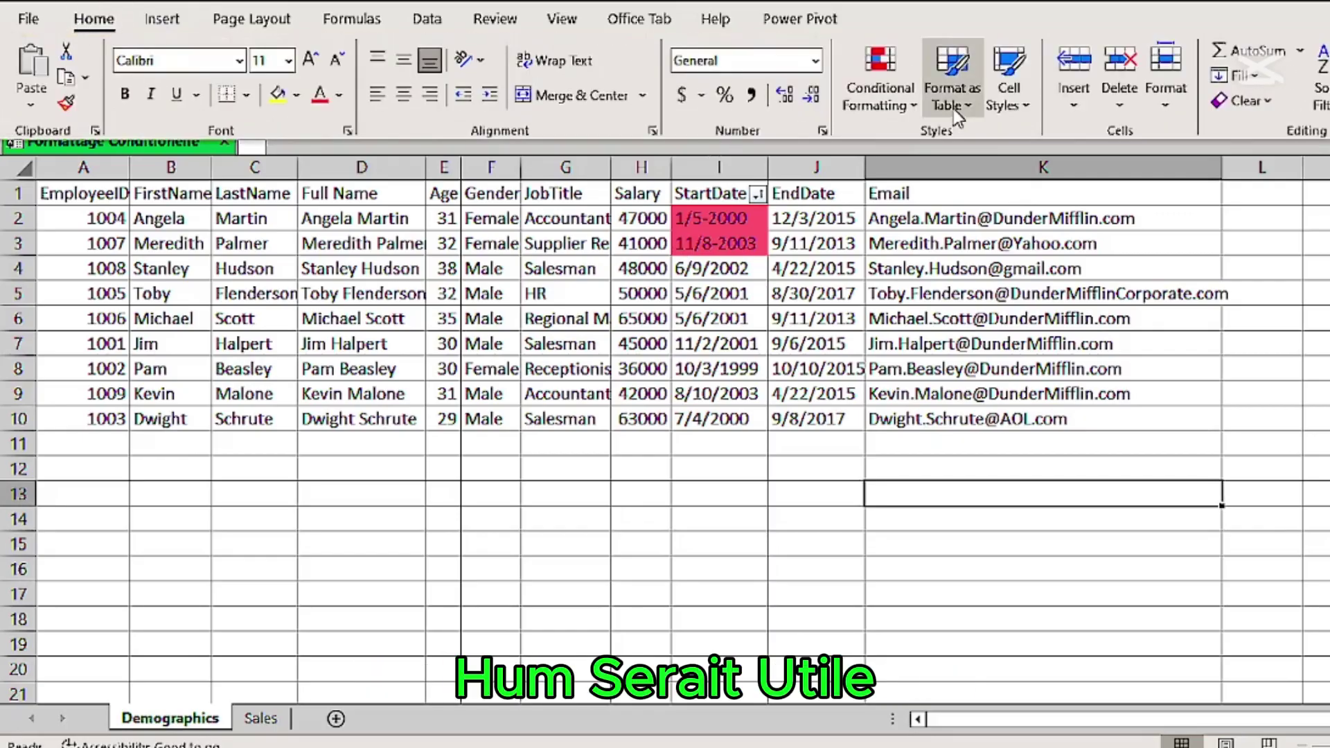
left_click(881, 96)
mouse_move(957, 157)
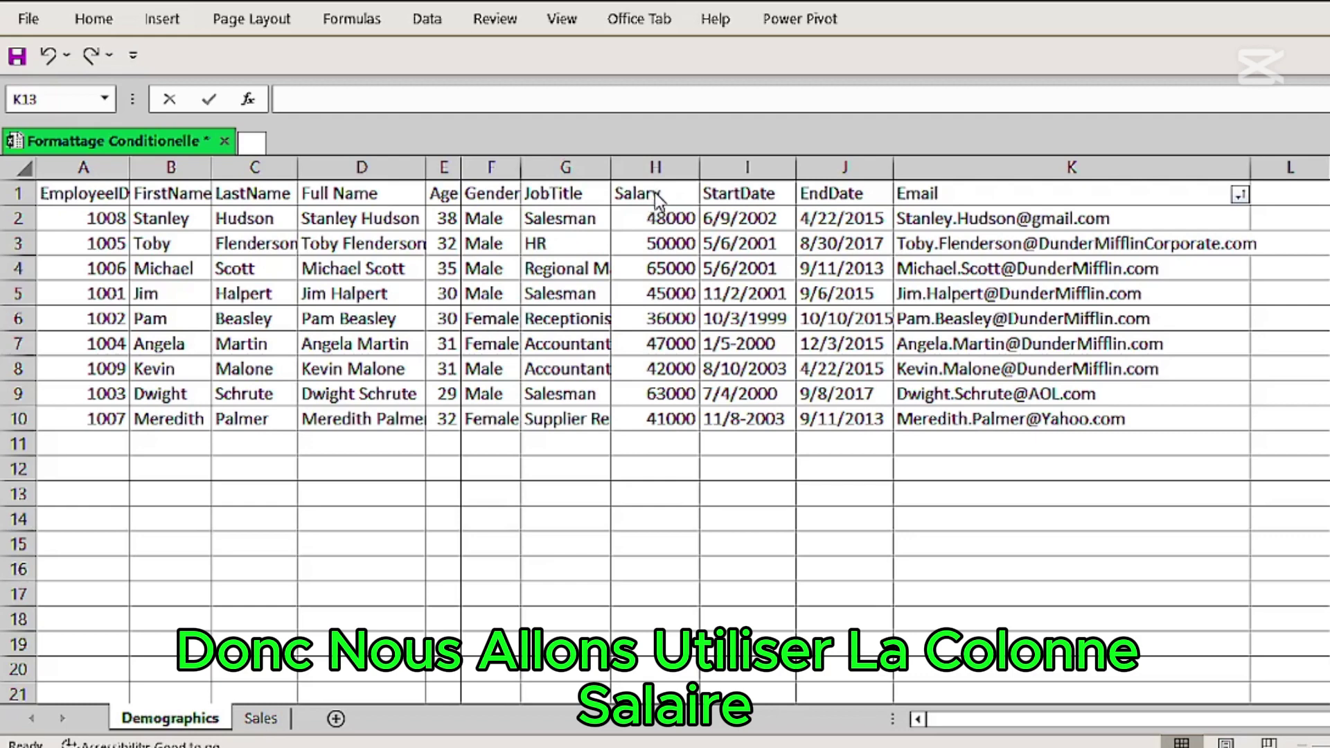
Start a formula-based conditional formatting rule from cell H12, with its formula referencing the Salary range $H$2:$H$10
left_click(676, 472)
left_click(93, 18)
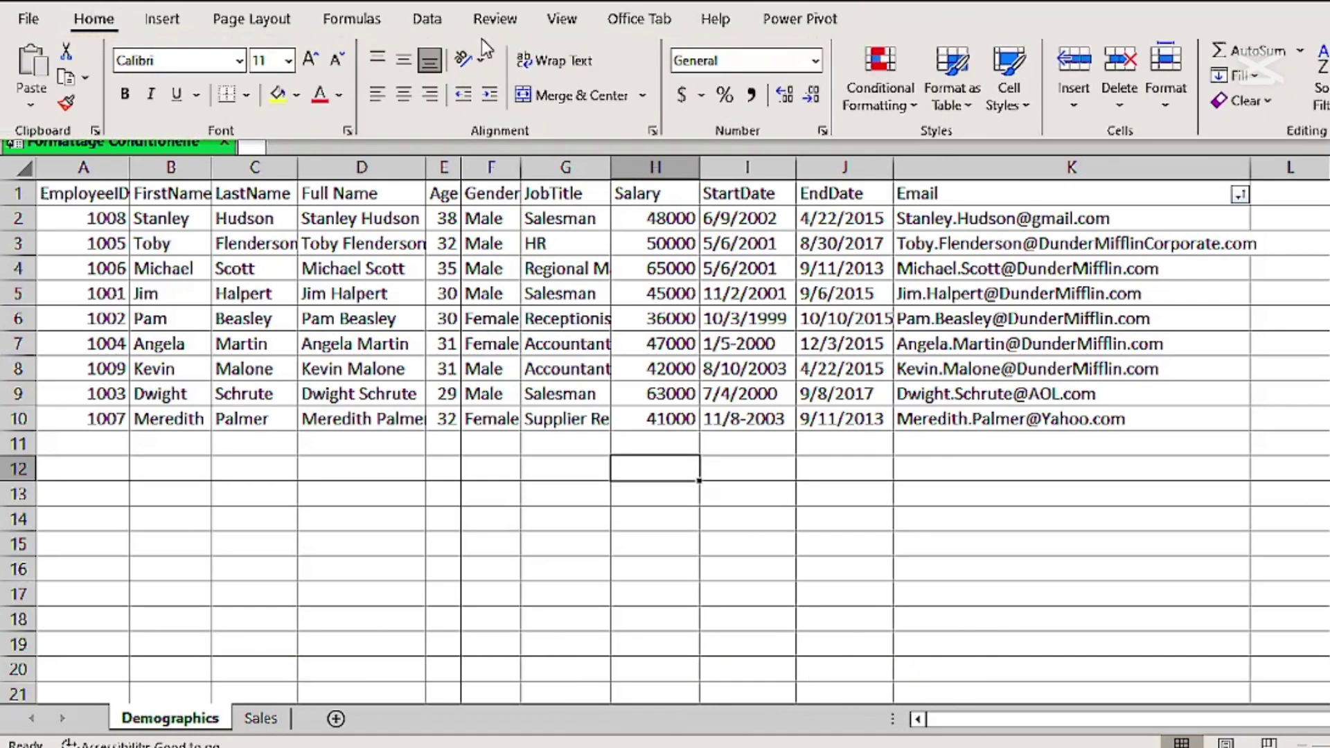
left_click(902, 96)
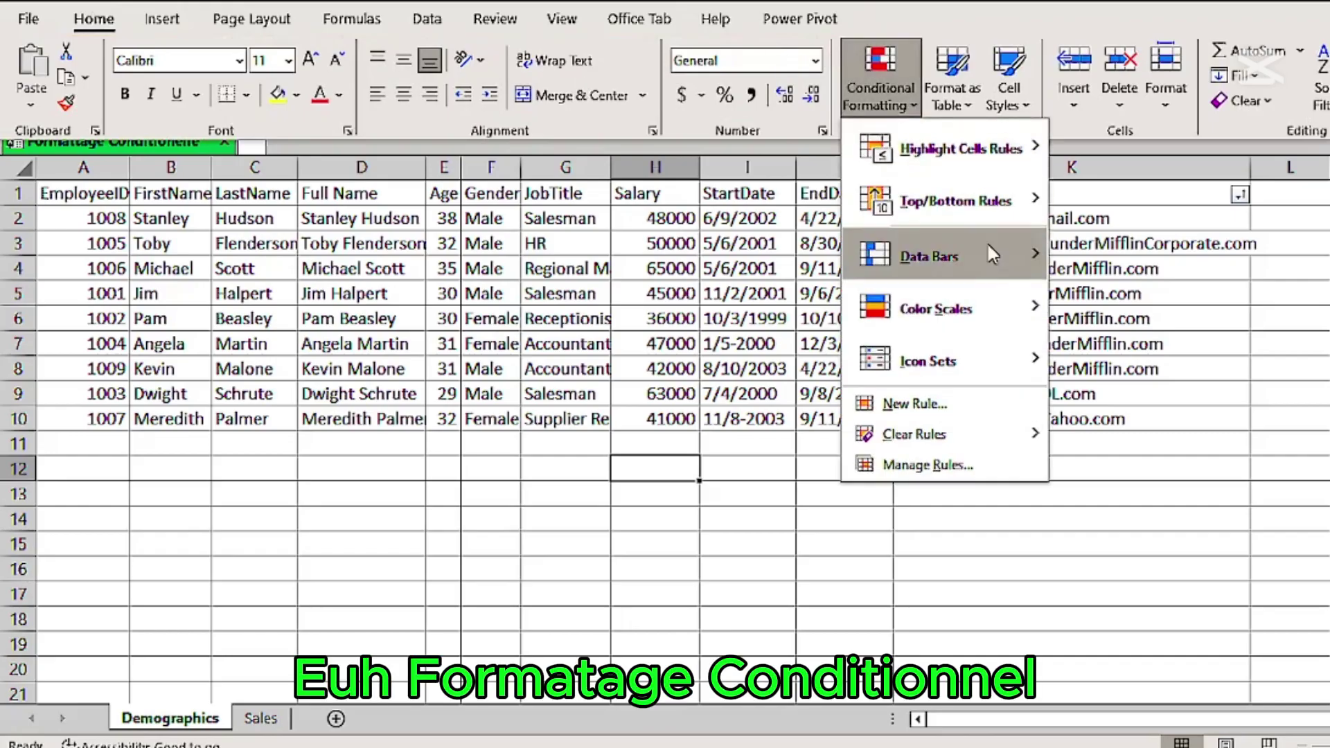
left_click(929, 403)
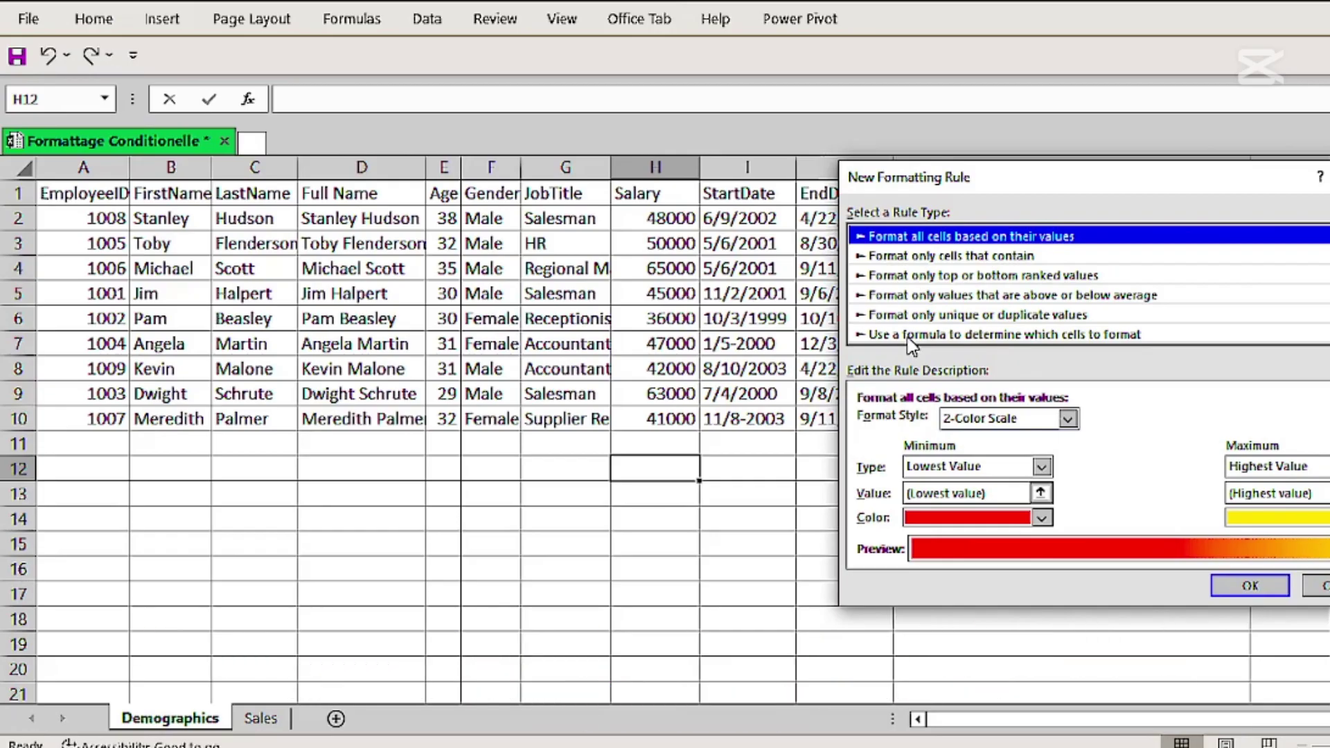
left_click(909, 335)
left_click(921, 424)
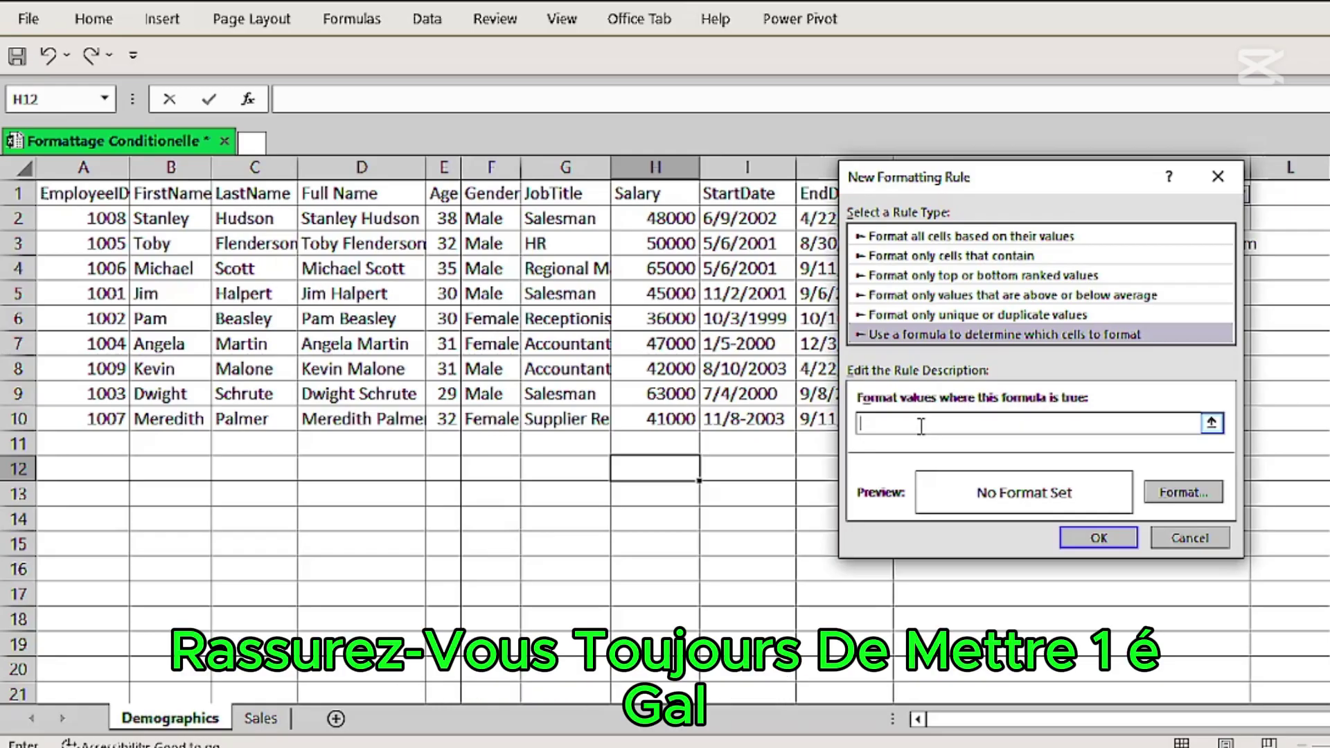
type("=")
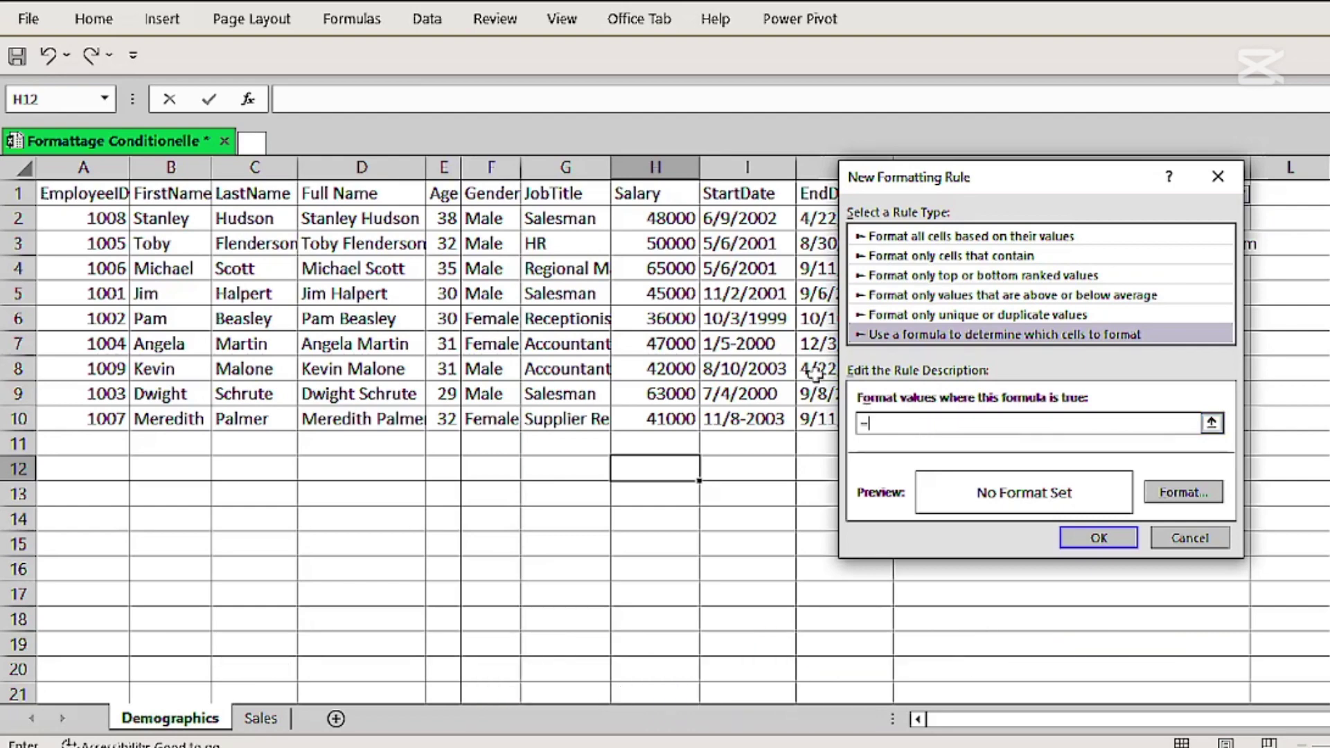
left_click_drag(668, 219, 679, 416)
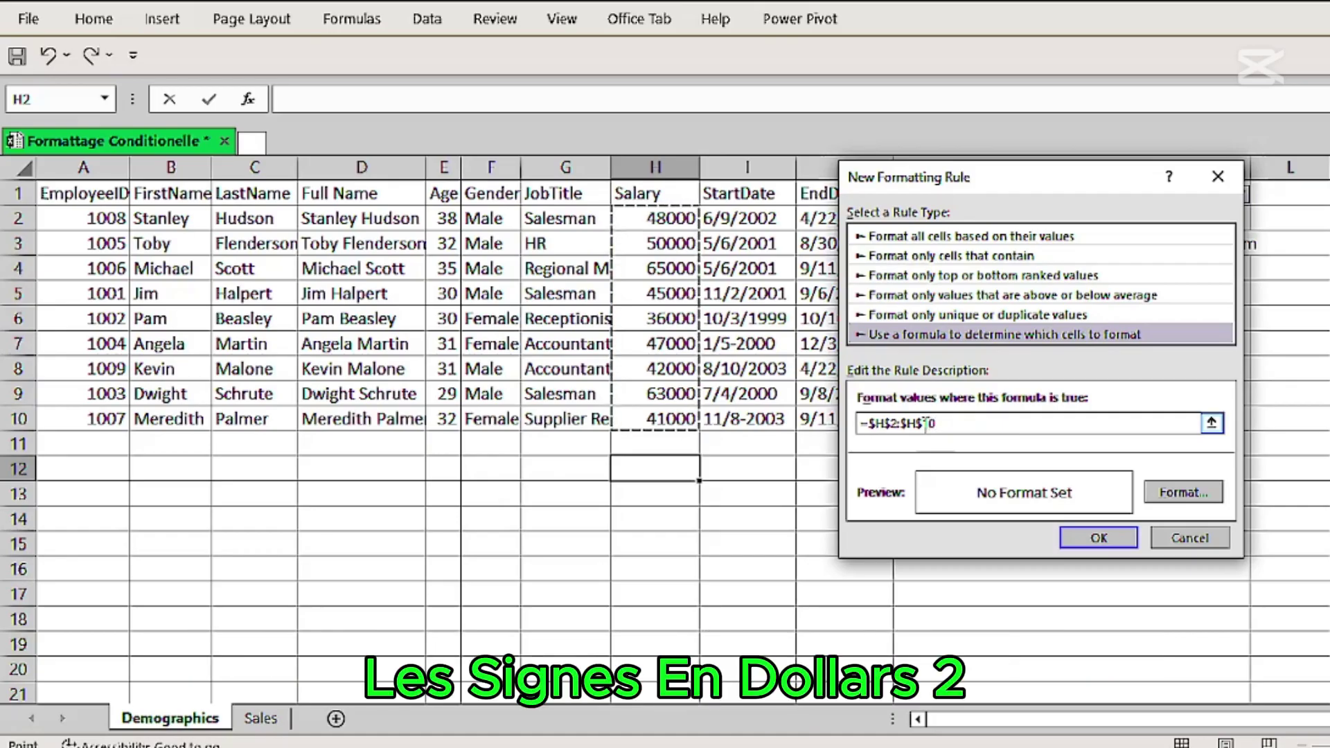
Make the range reference relative and complete the rule's formula as =H2:H10>50000
left_click(924, 424)
key("BackSpace")
left_click(905, 424)
key("BackSpace")
left_click(889, 423)
key("BackSpace")
left_click(877, 424)
key("BackSpace")
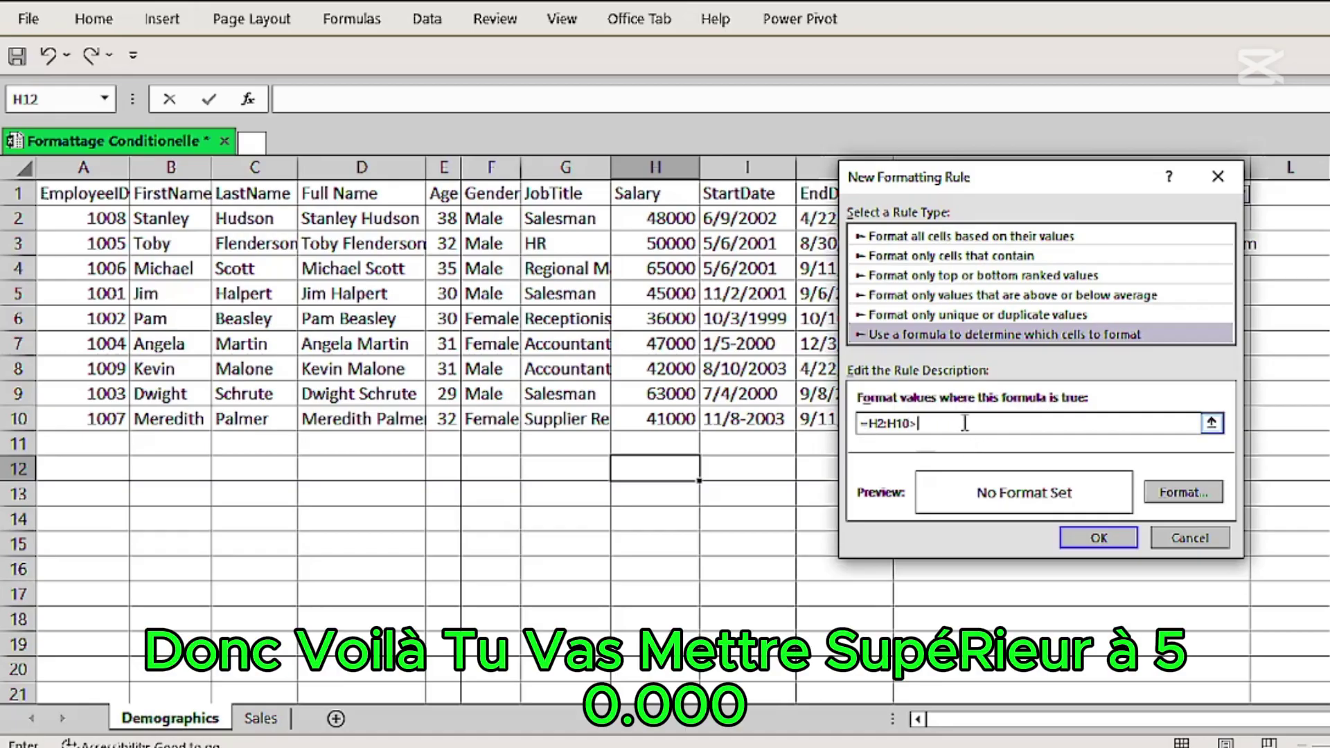
type("0000")
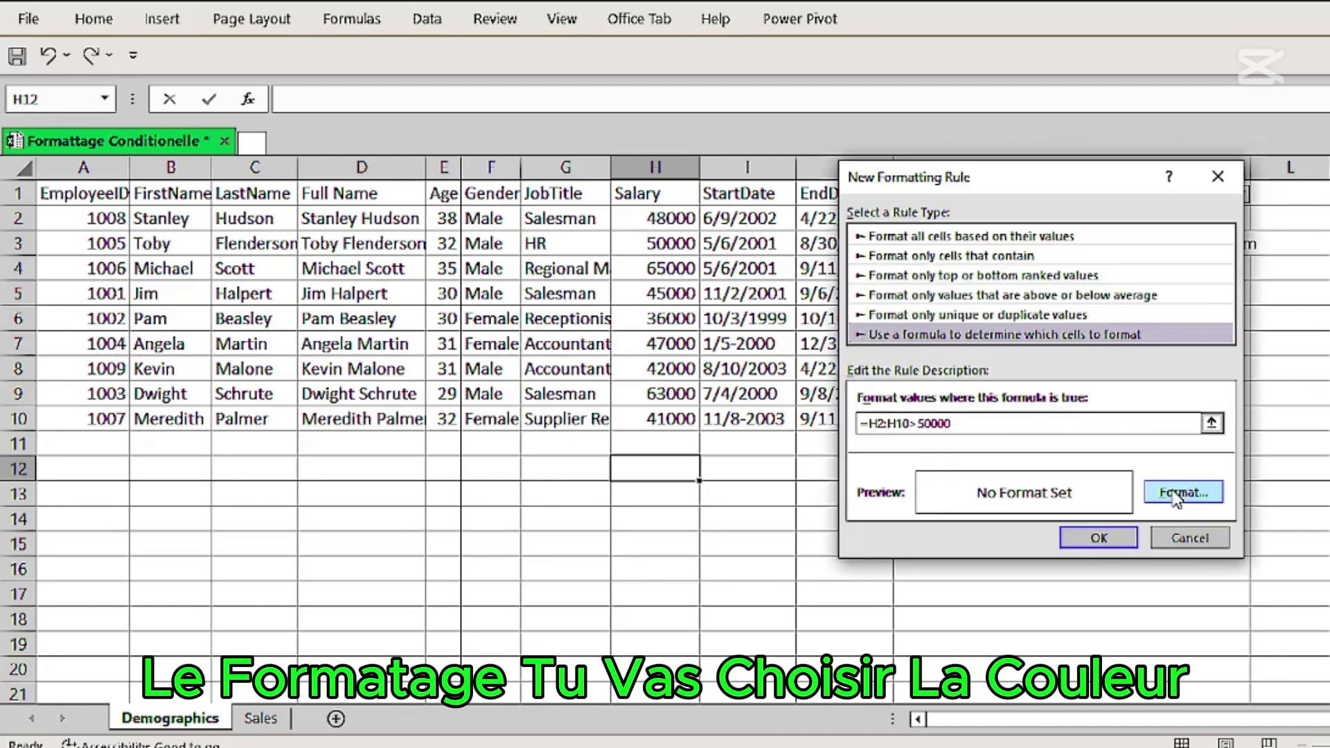
Format the rule with a green fill and an outline border, and create it
left_click(1177, 492)
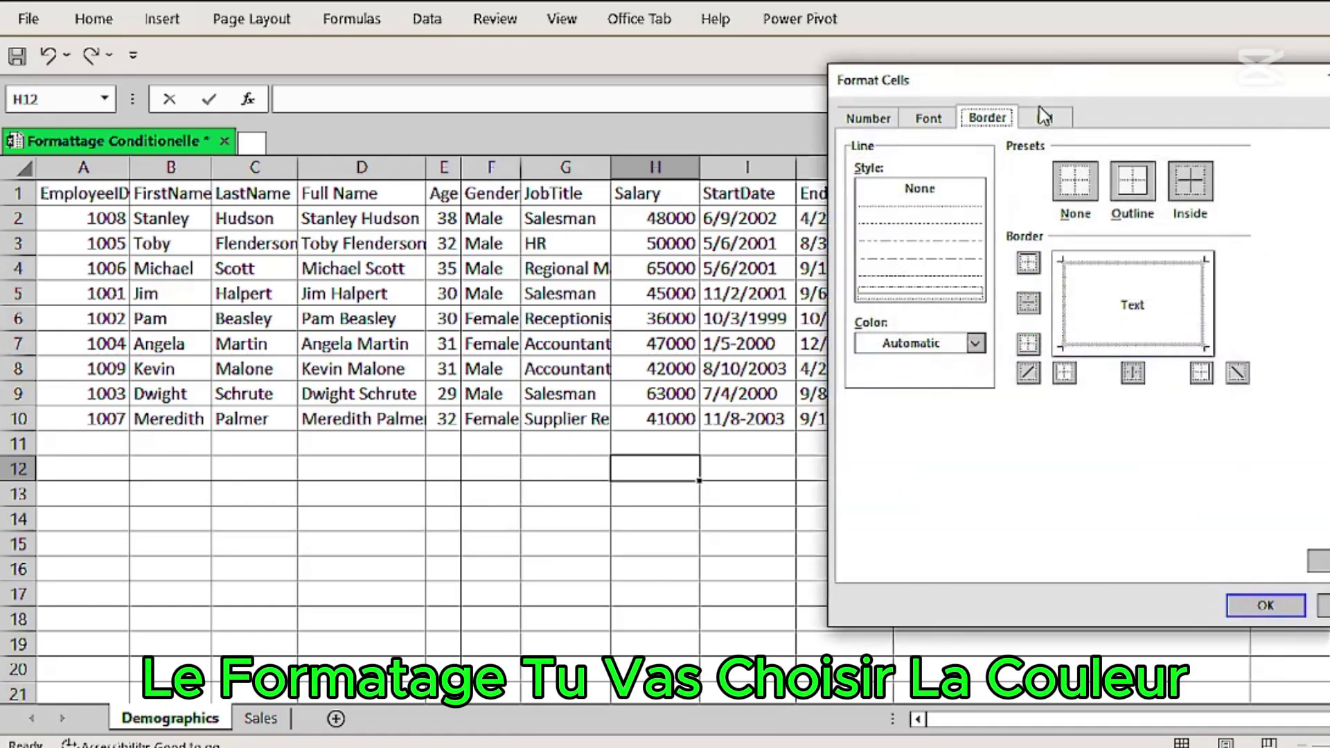
left_click(1044, 116)
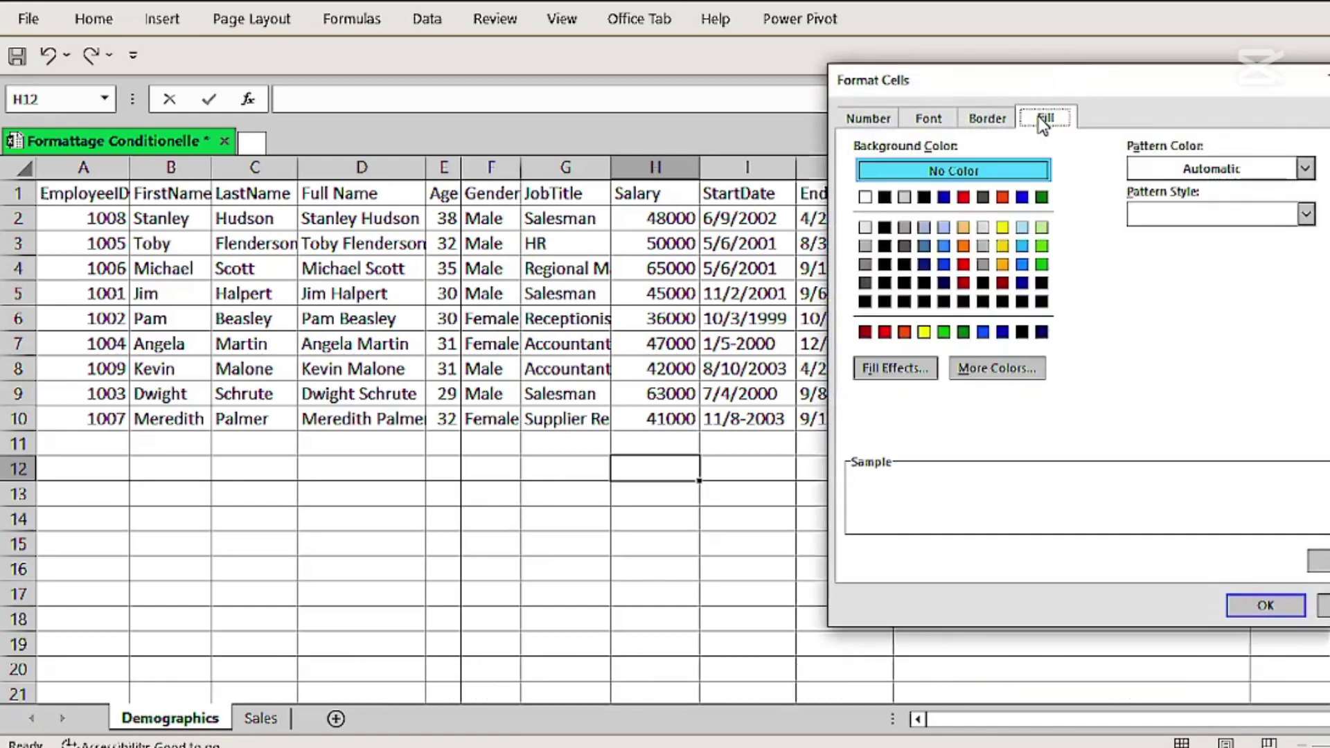
left_click(1040, 198)
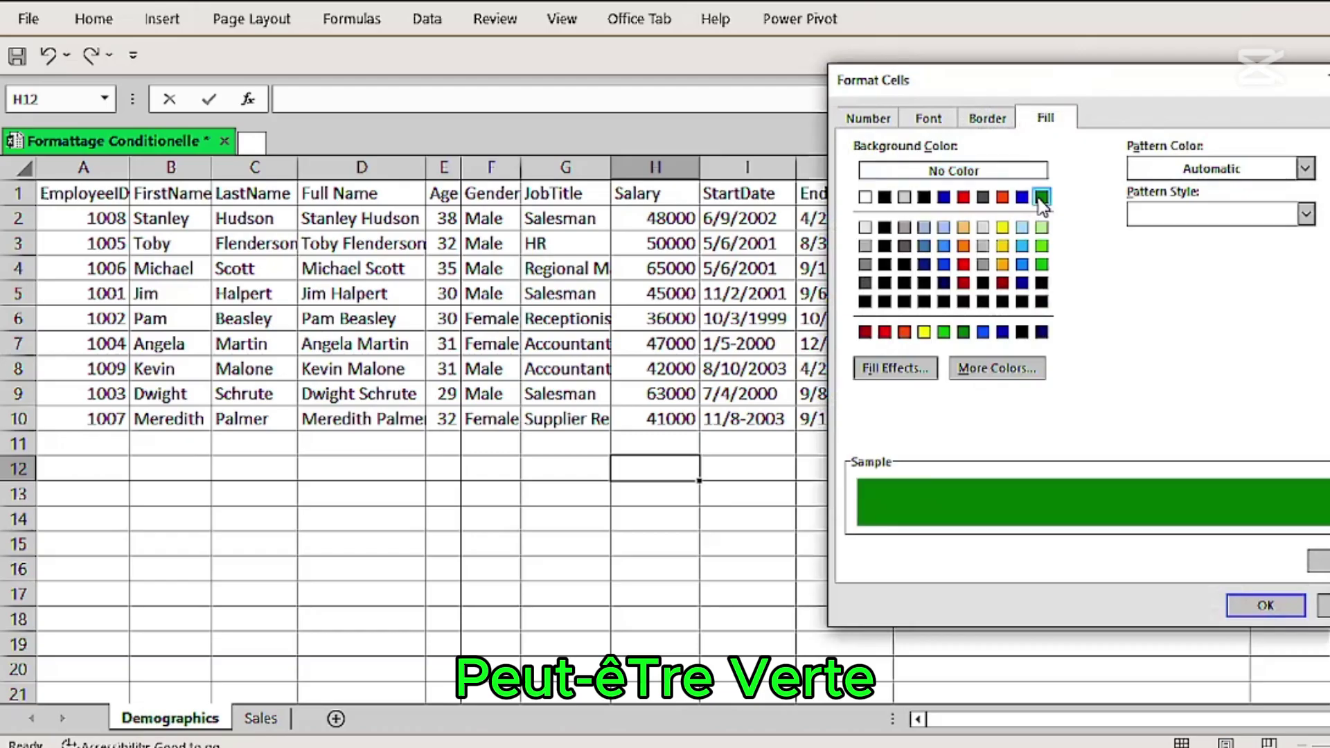
left_click(985, 119)
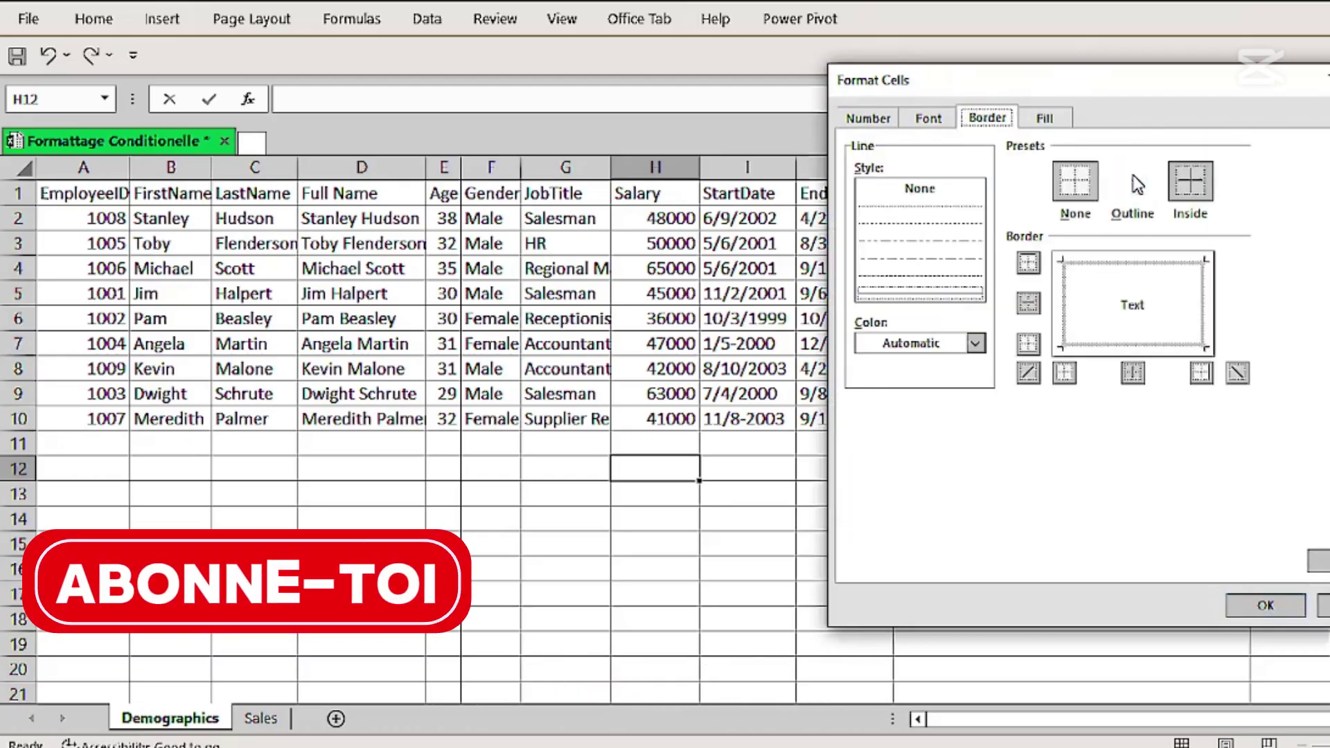
left_click(1136, 184)
left_click(1276, 605)
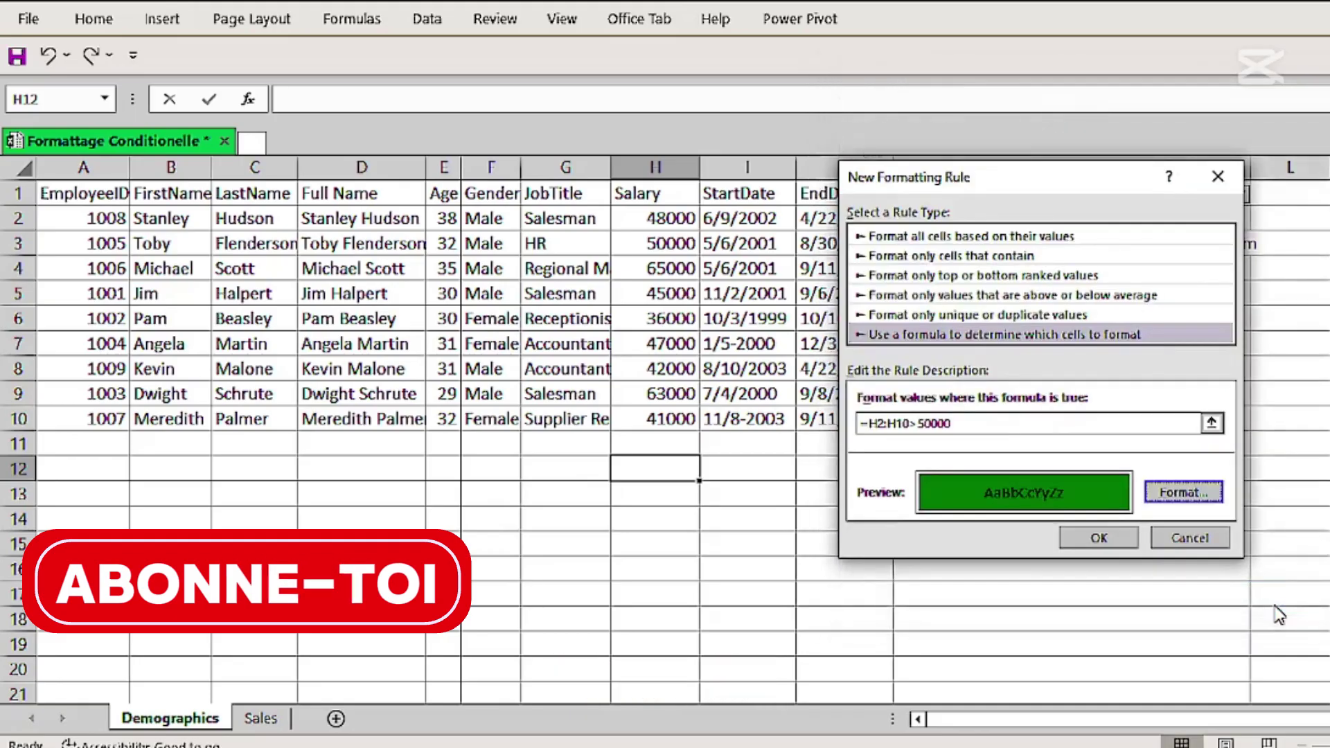
left_click(1095, 537)
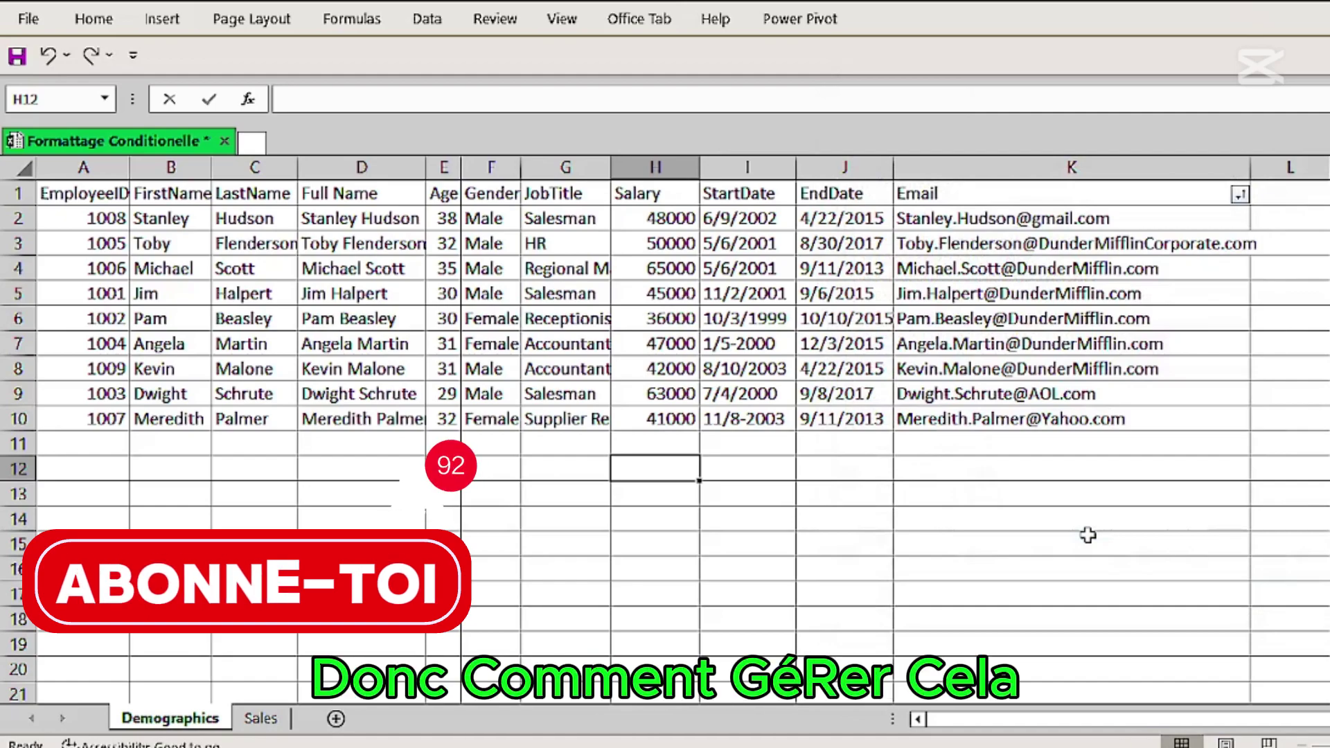
Change the range the green formula rule applies to from cell H12 to =$H$2:$H$10, and apply it
left_click(95, 30)
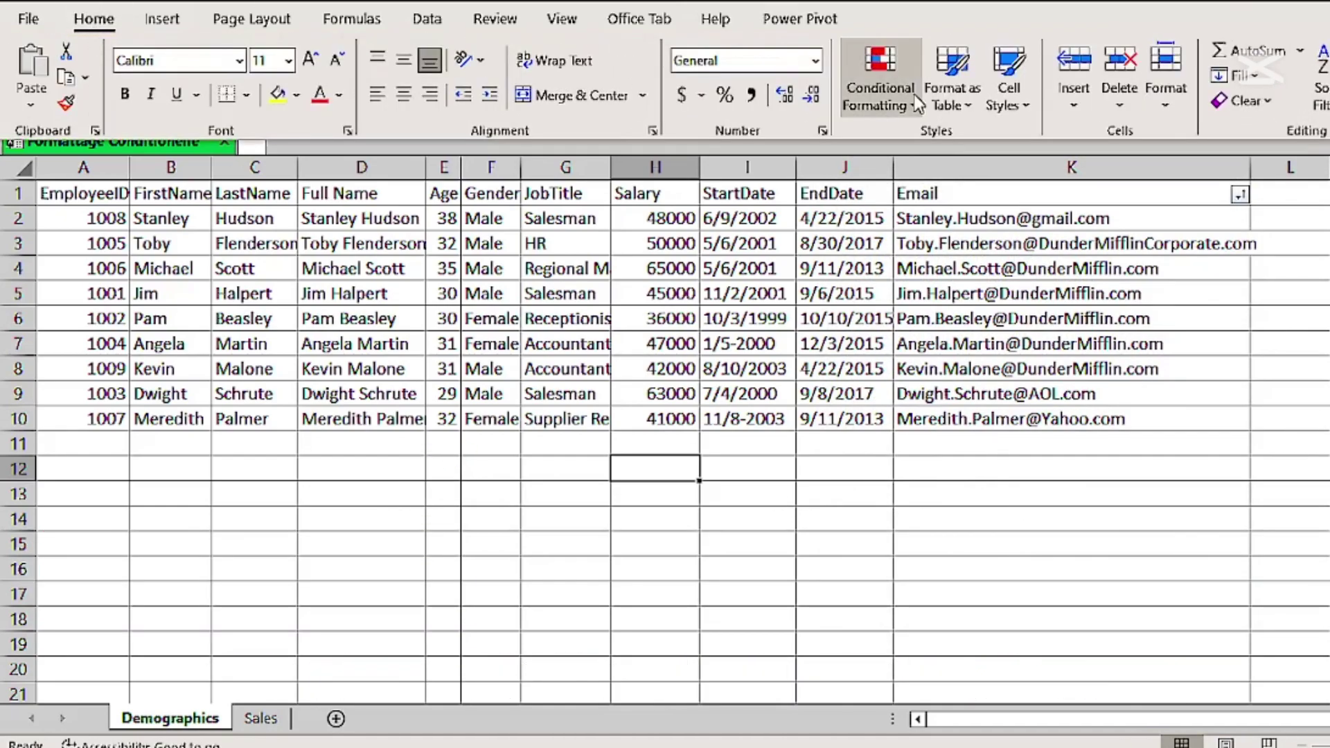
left_click(916, 104)
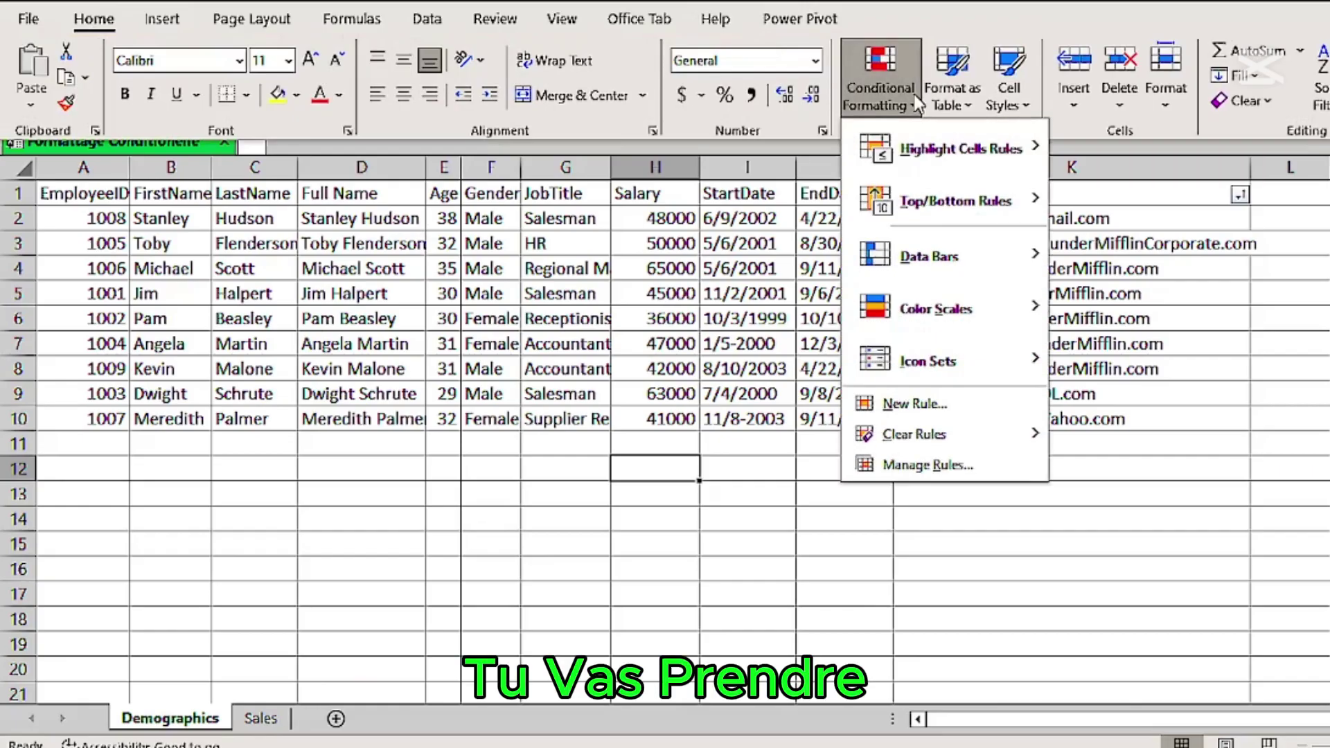
left_click(927, 465)
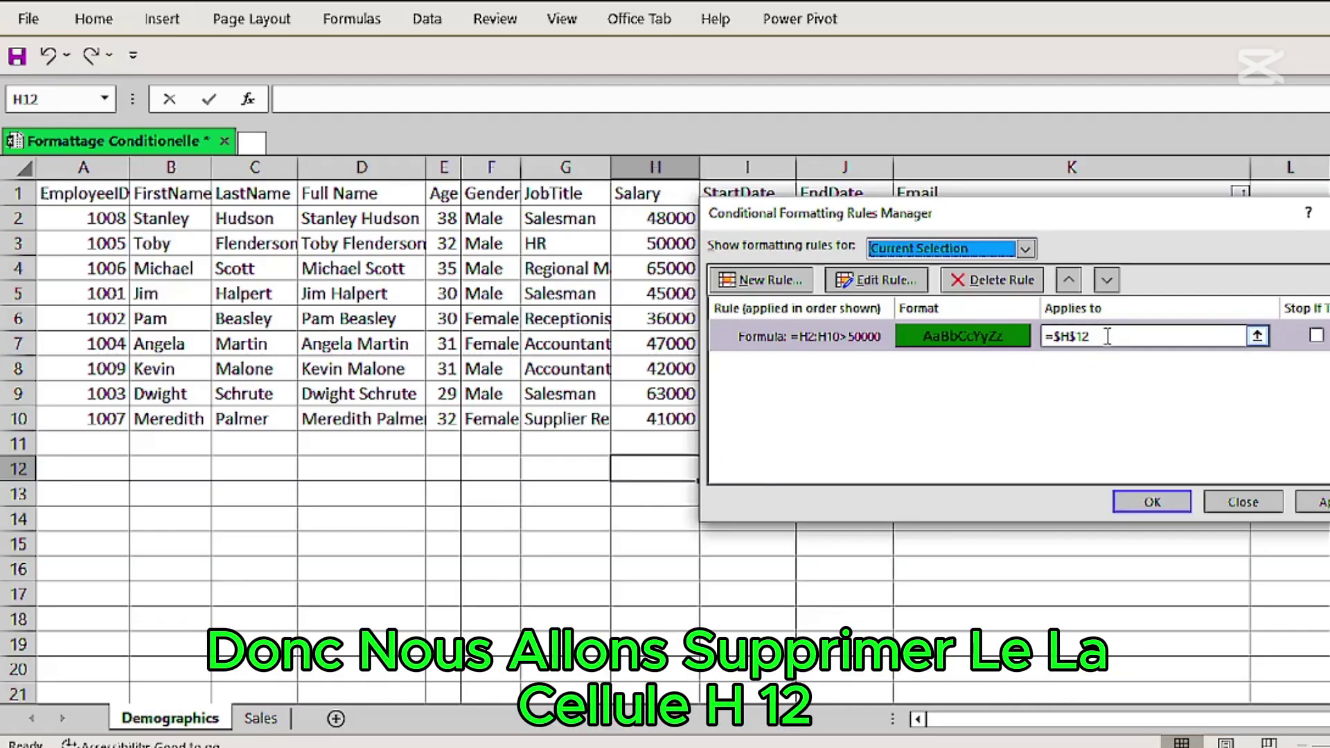
left_click_drag(1096, 336, 1051, 333)
key("Delete")
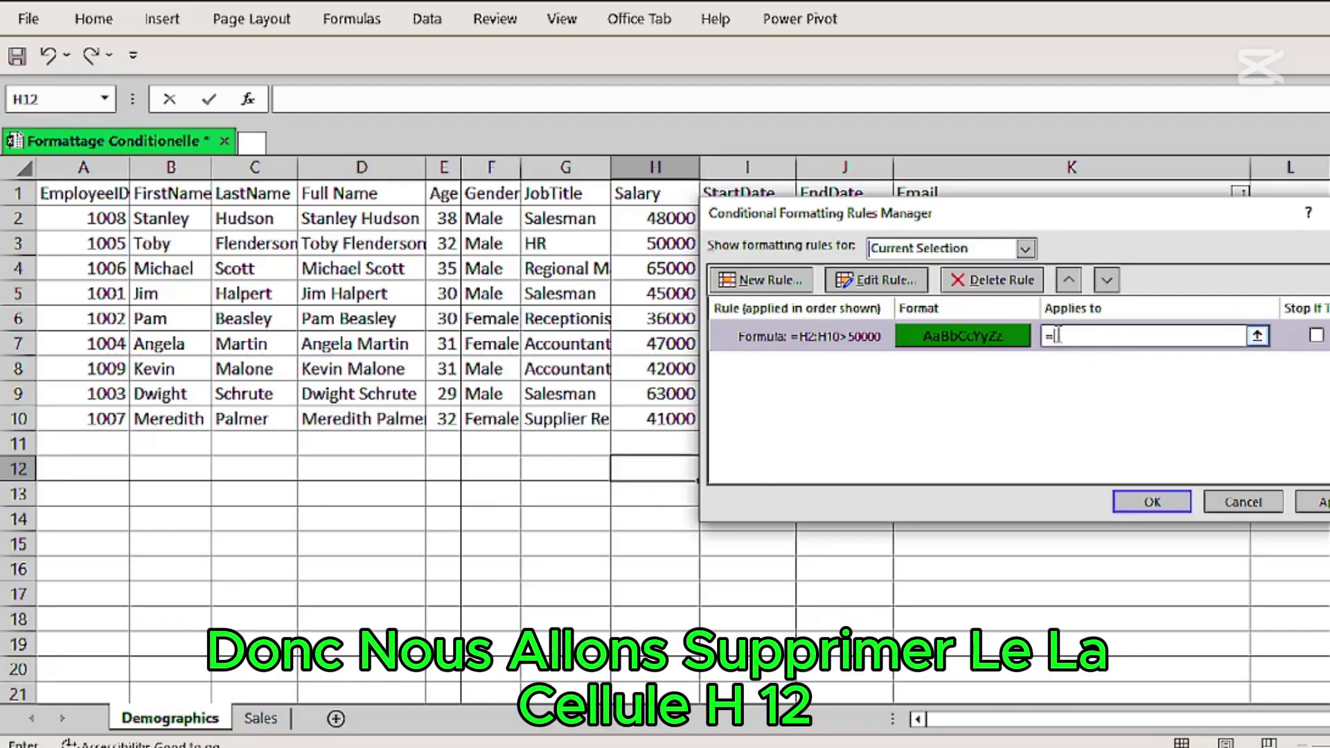
left_click_drag(638, 220, 651, 409)
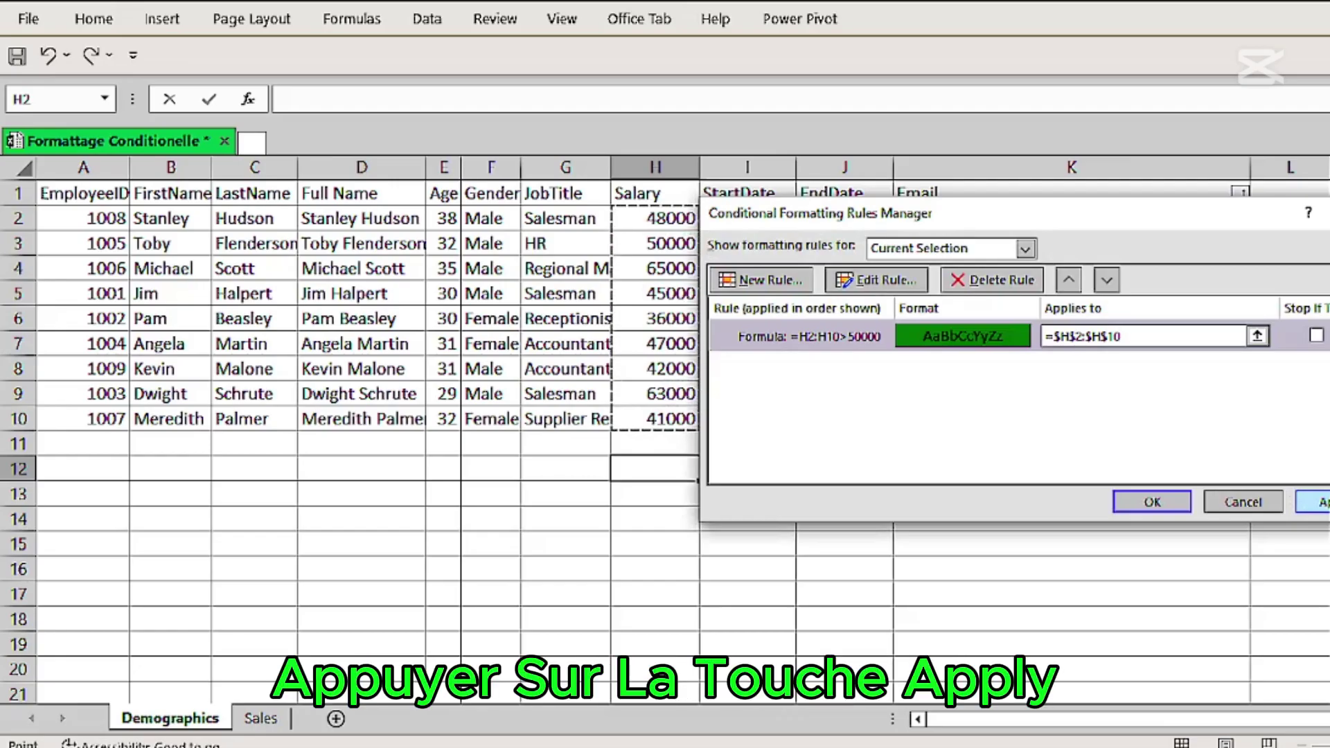
left_click(1318, 501)
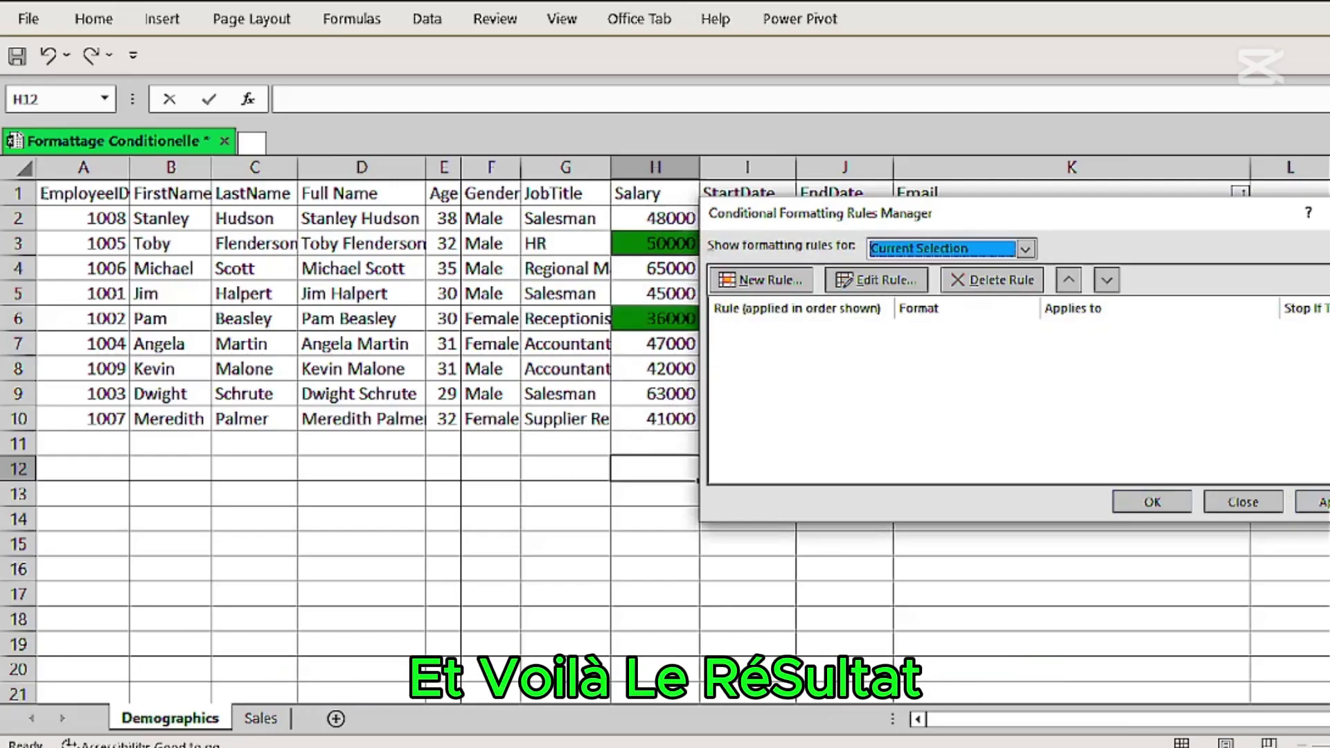
left_click(1149, 508)
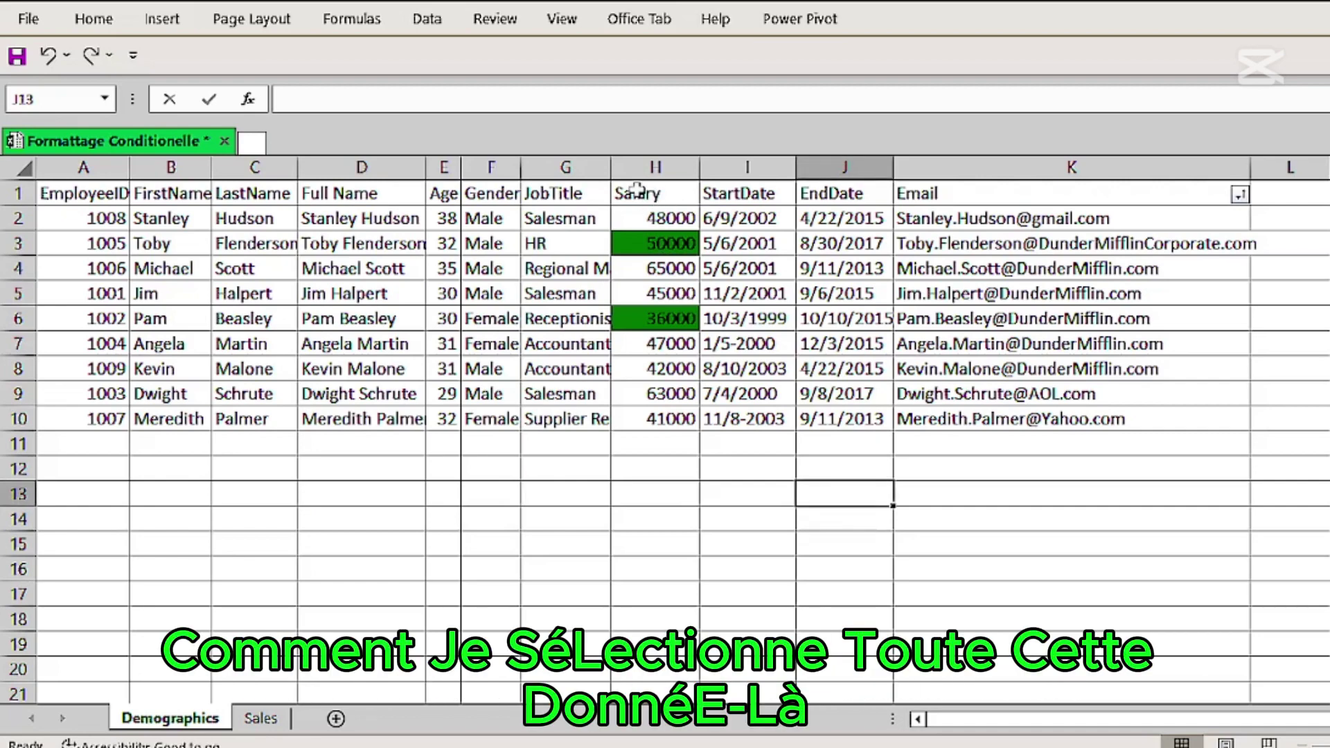
Edit the Salary column's green rule, replacing the wrong range reference in its formula with $H$2:$H$10
left_click_drag(639, 198, 654, 415)
left_click(85, 27)
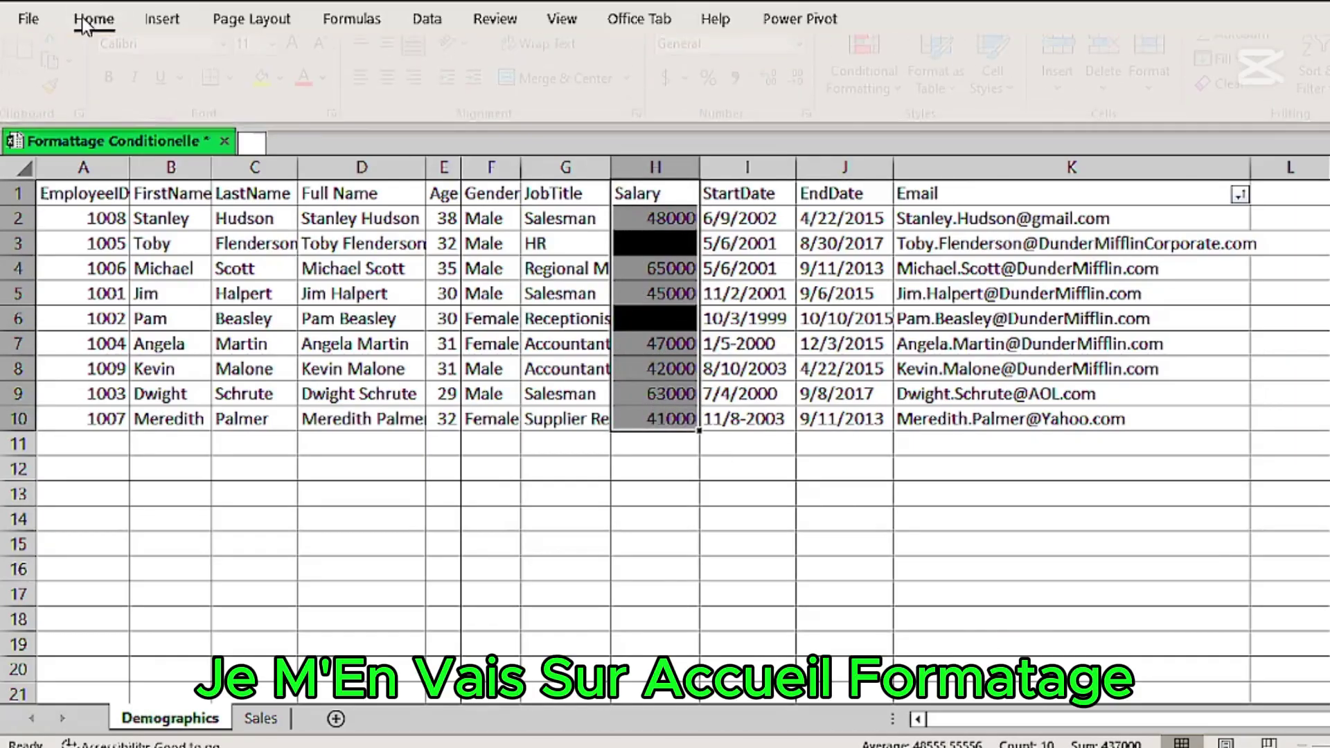
left_click(903, 103)
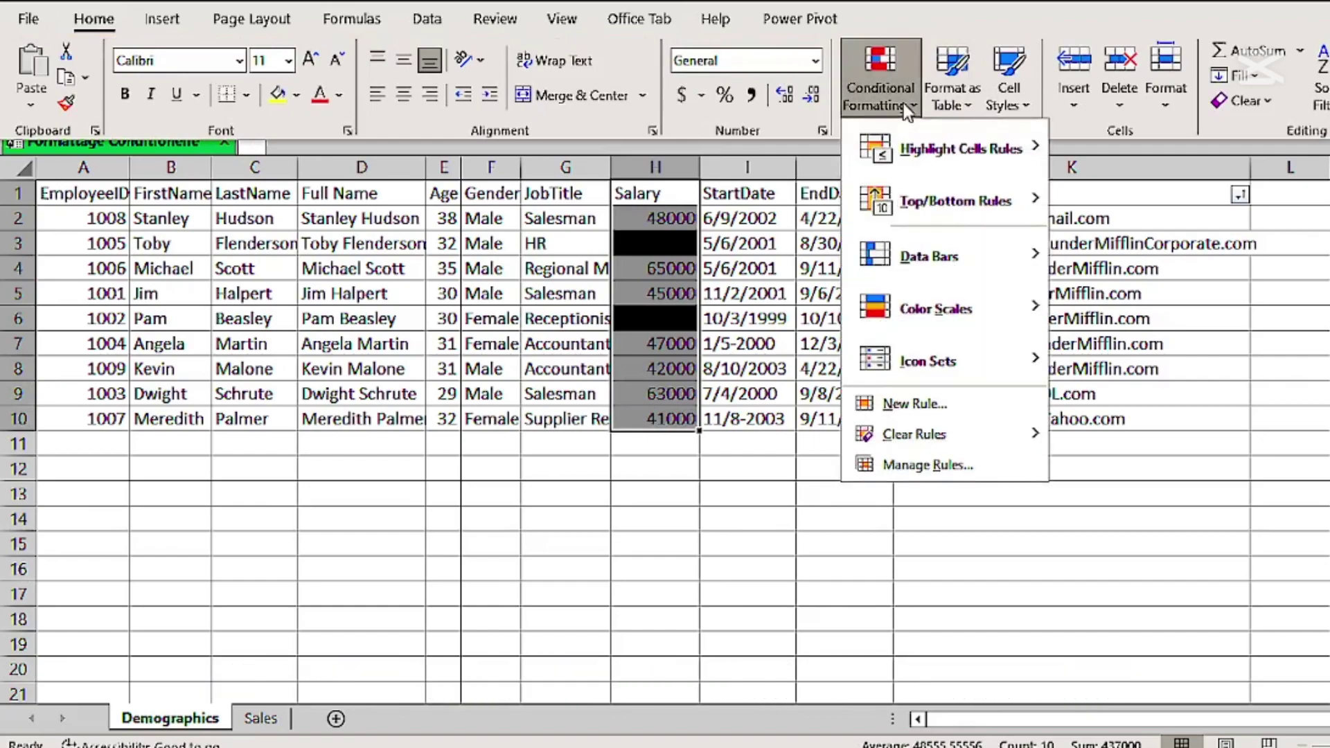
left_click(914, 464)
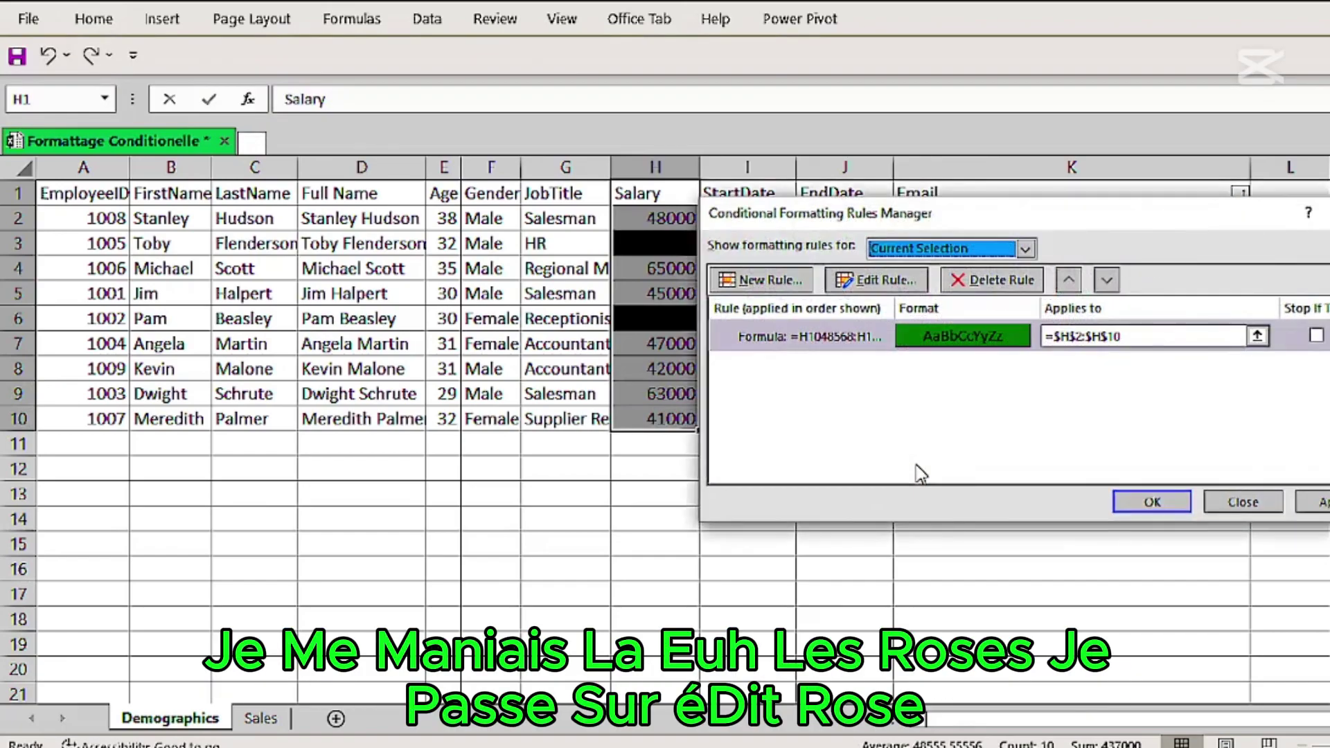
left_click(859, 284)
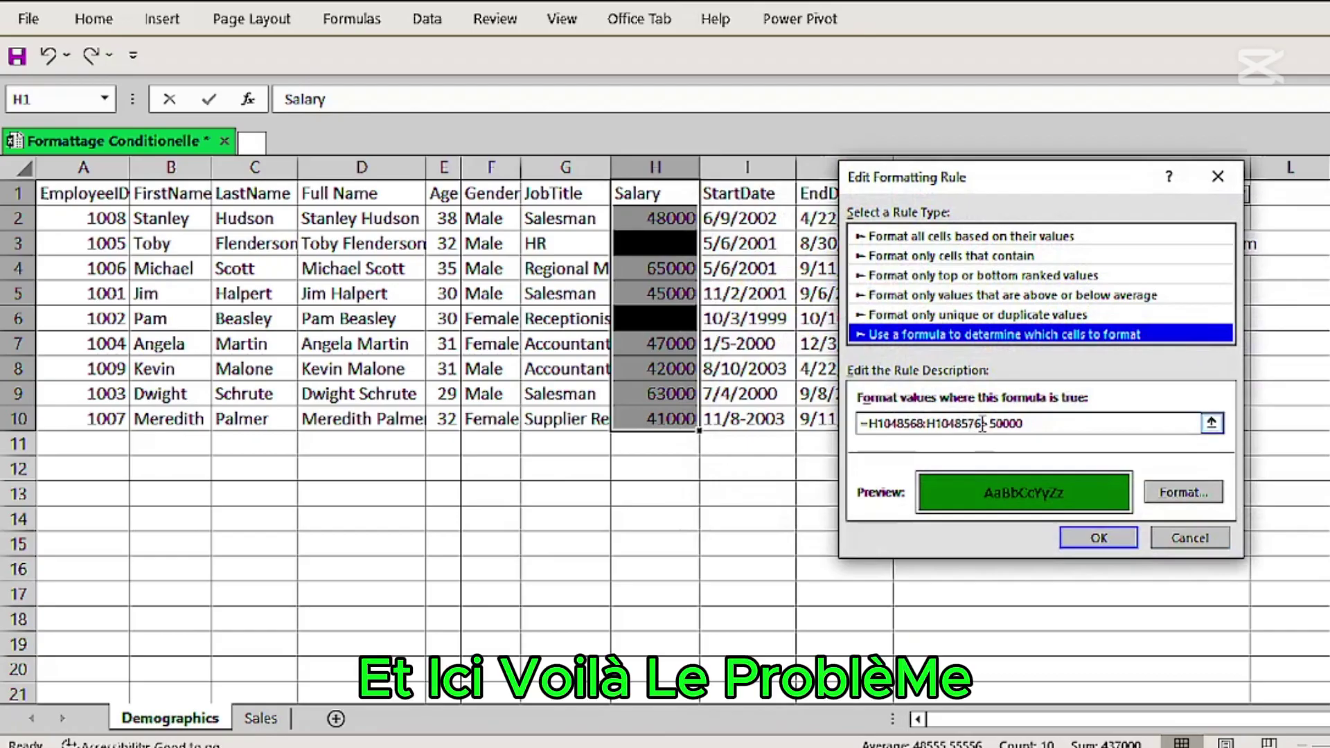
left_click_drag(981, 424, 869, 424)
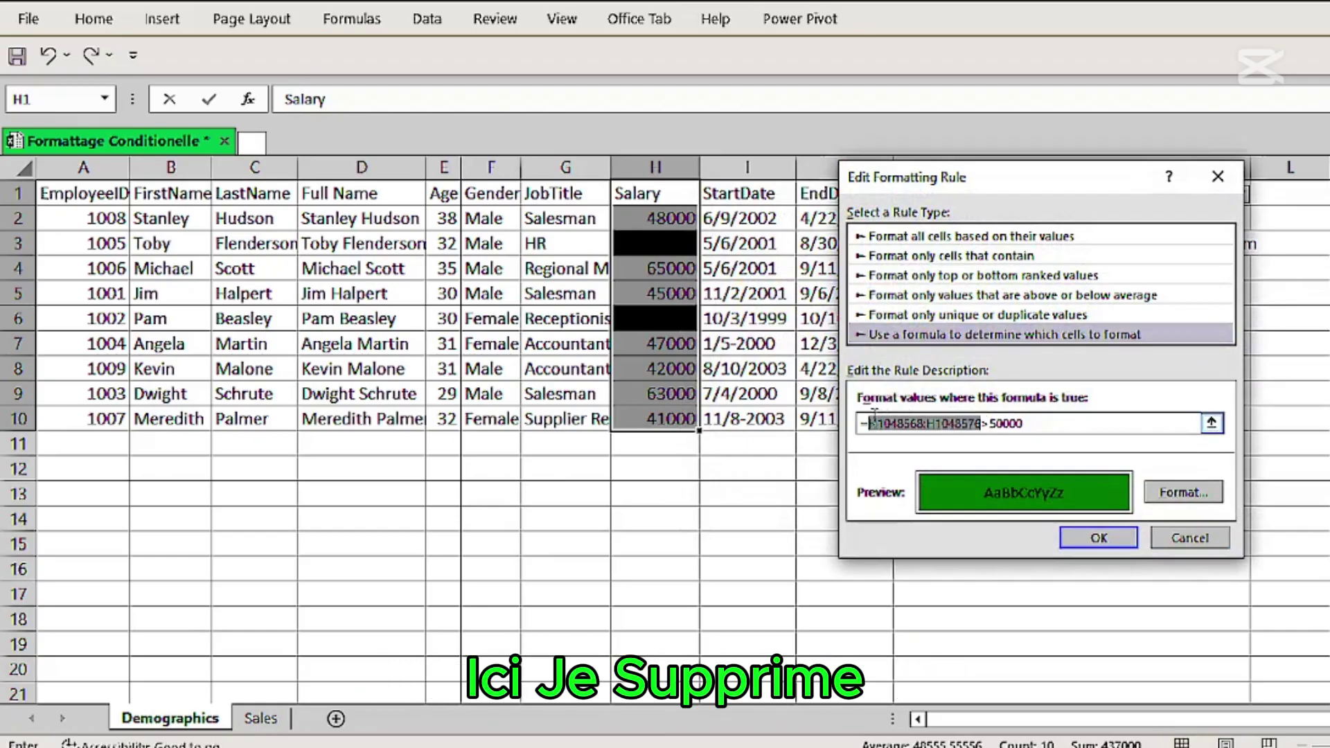
key("BackSpace")
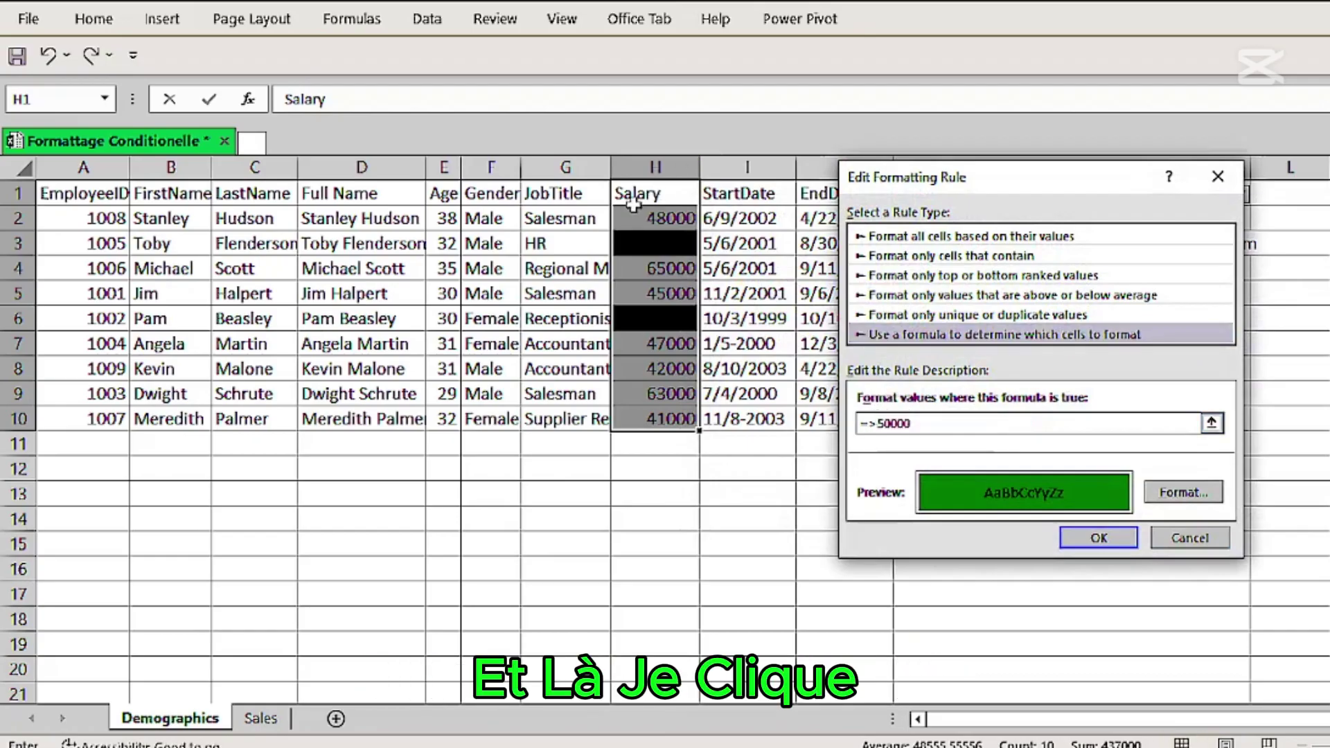
left_click_drag(636, 202, 659, 317)
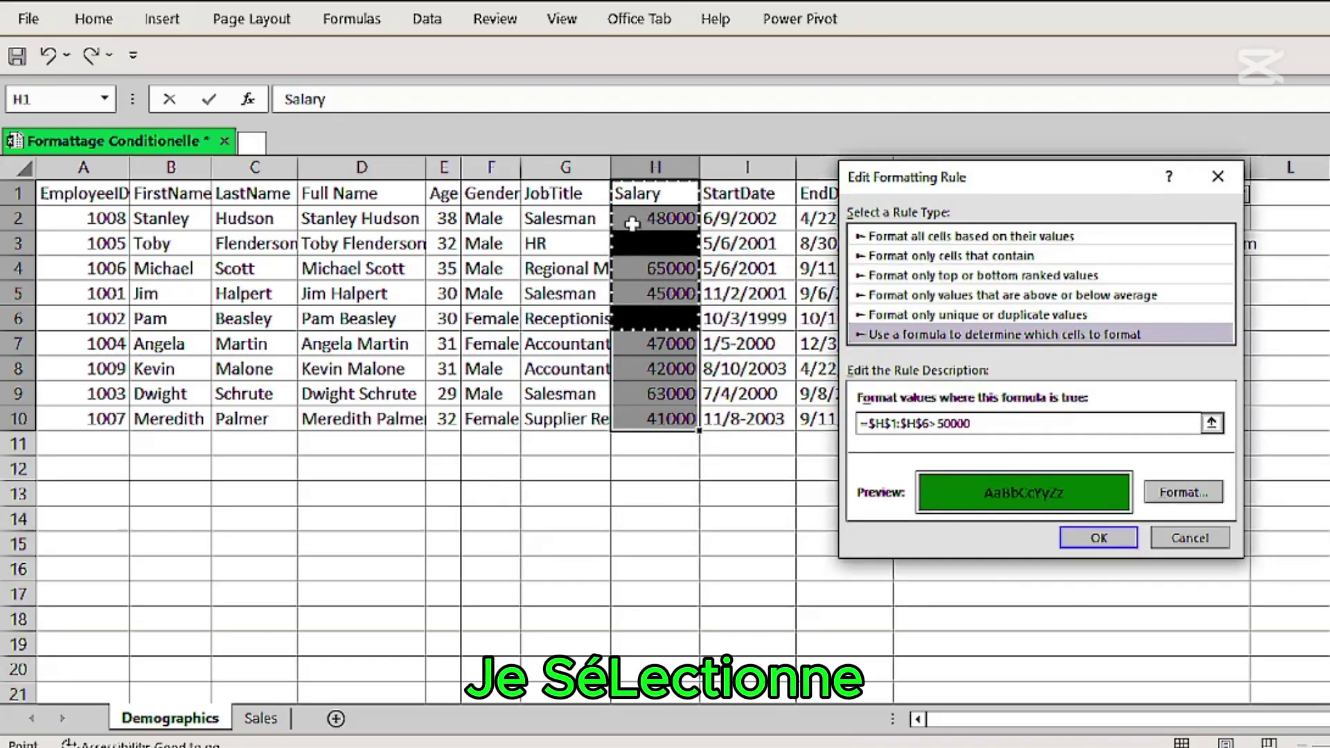
left_click_drag(631, 223, 655, 413)
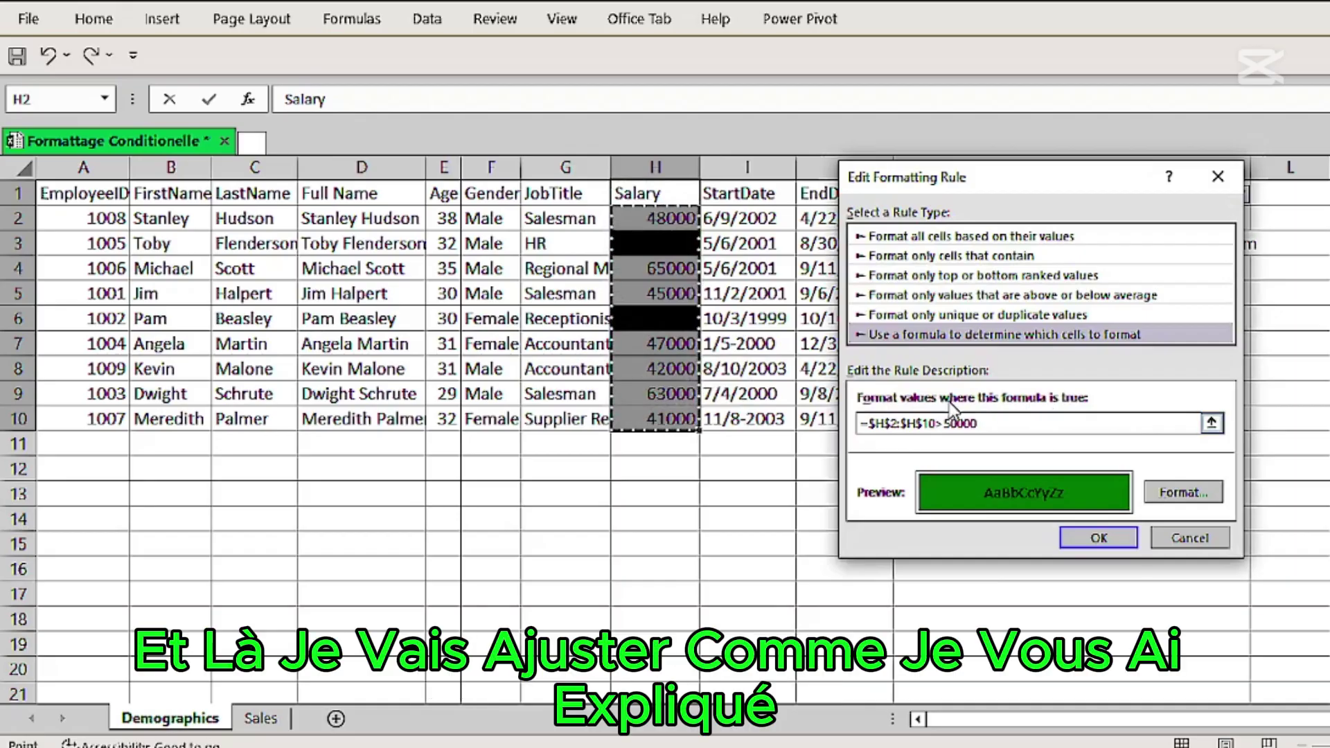
Remove the dollar signs so the rule's formula reads =H2:H10>50000, and apply the edited rule to the Salary column
left_click(928, 423)
key("BackSpace")
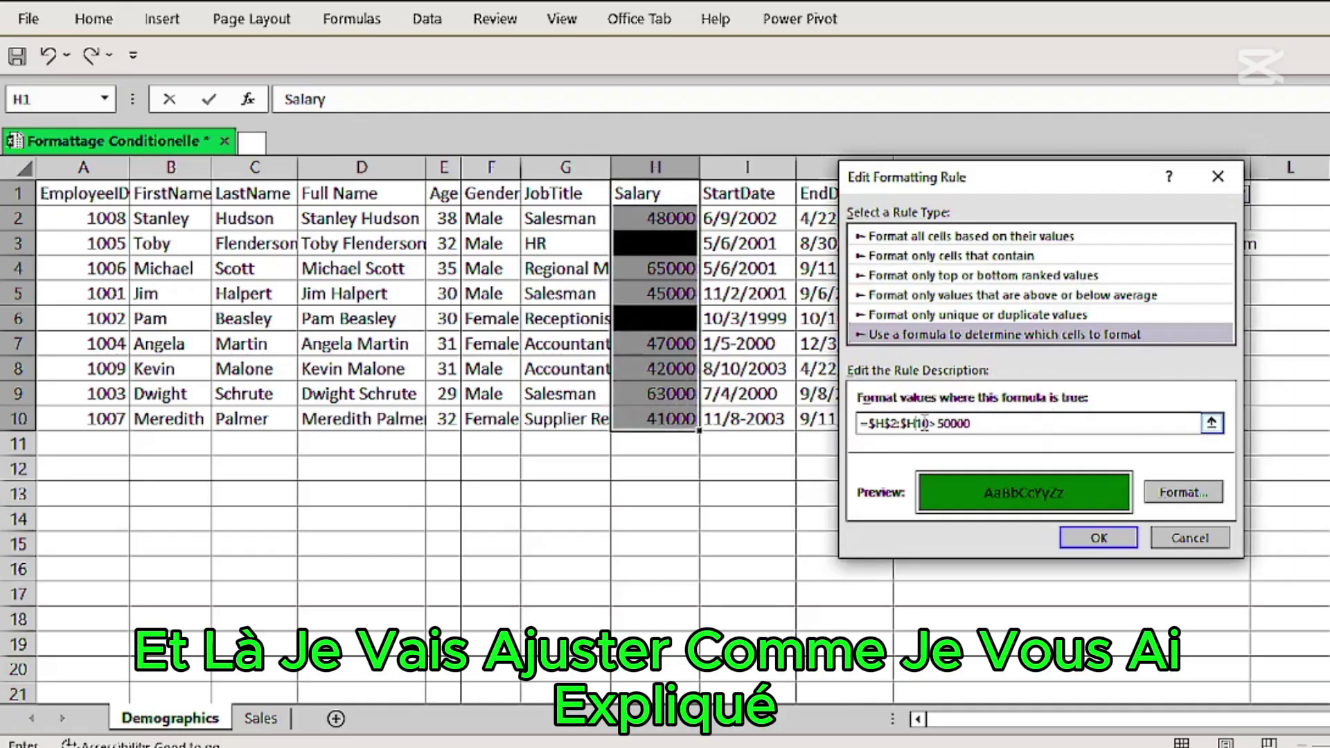
left_click(906, 423)
key("BackSpace")
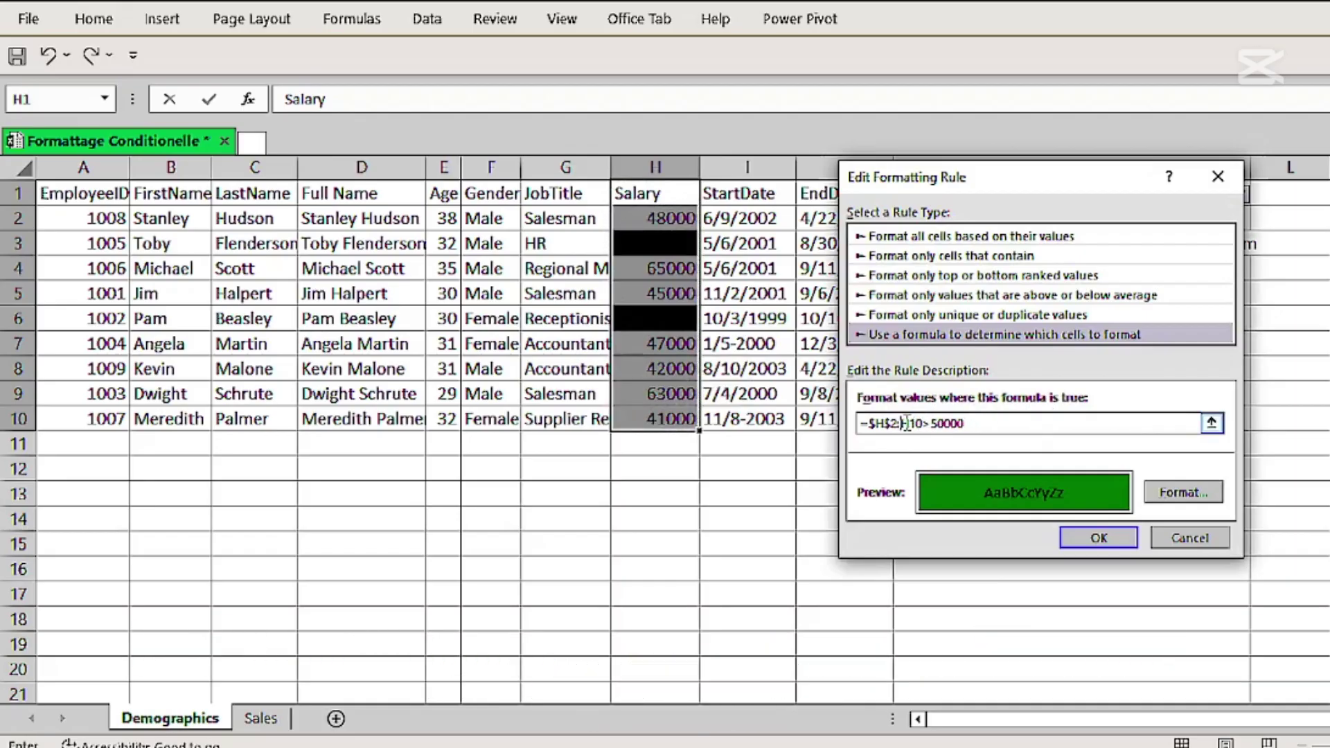
left_click(893, 423)
key("BackSpace")
left_click(877, 423)
key("BackSpace")
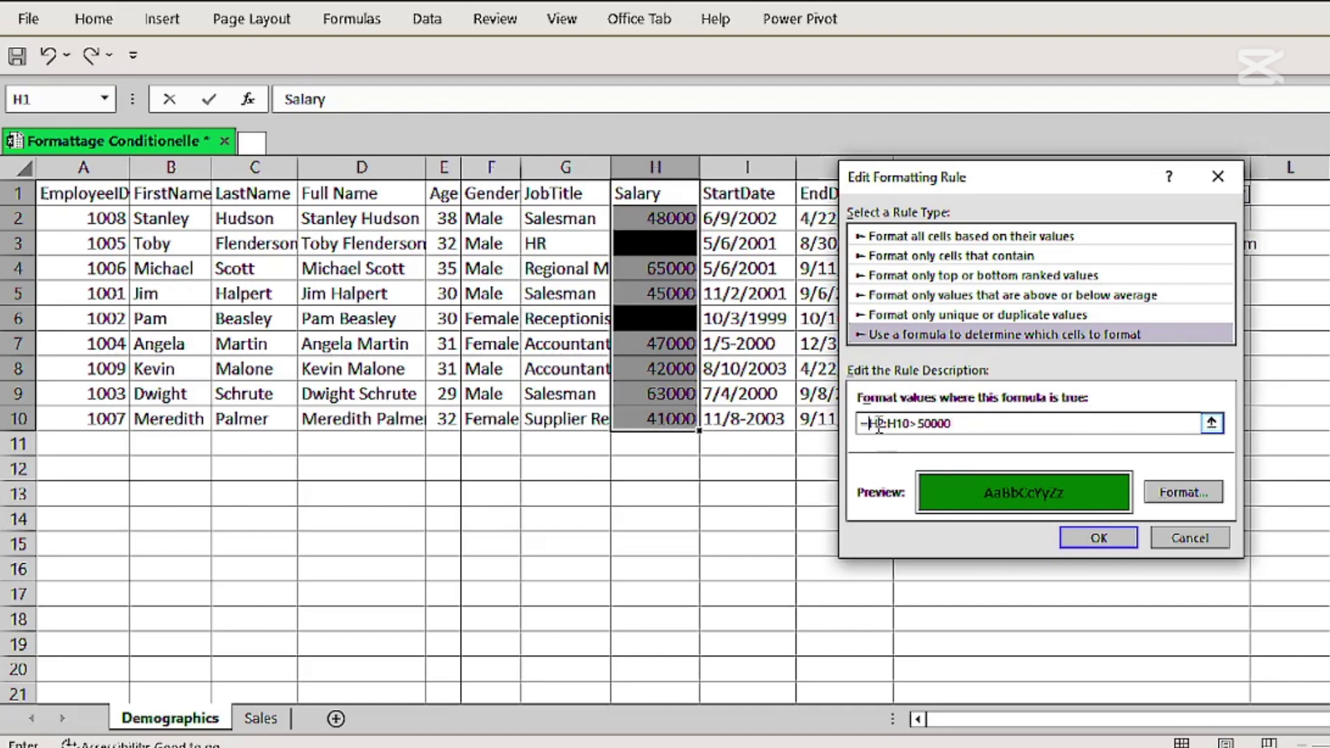
left_click(1099, 538)
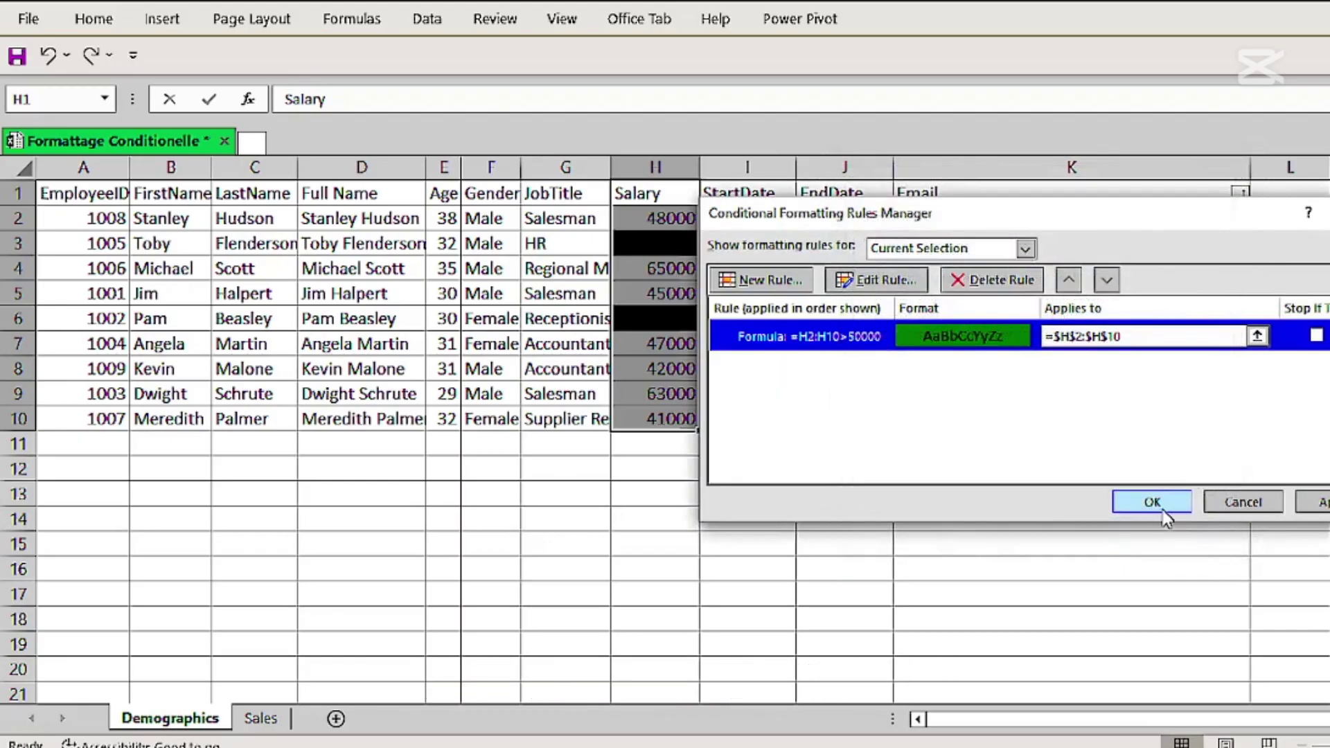
left_click(1323, 502)
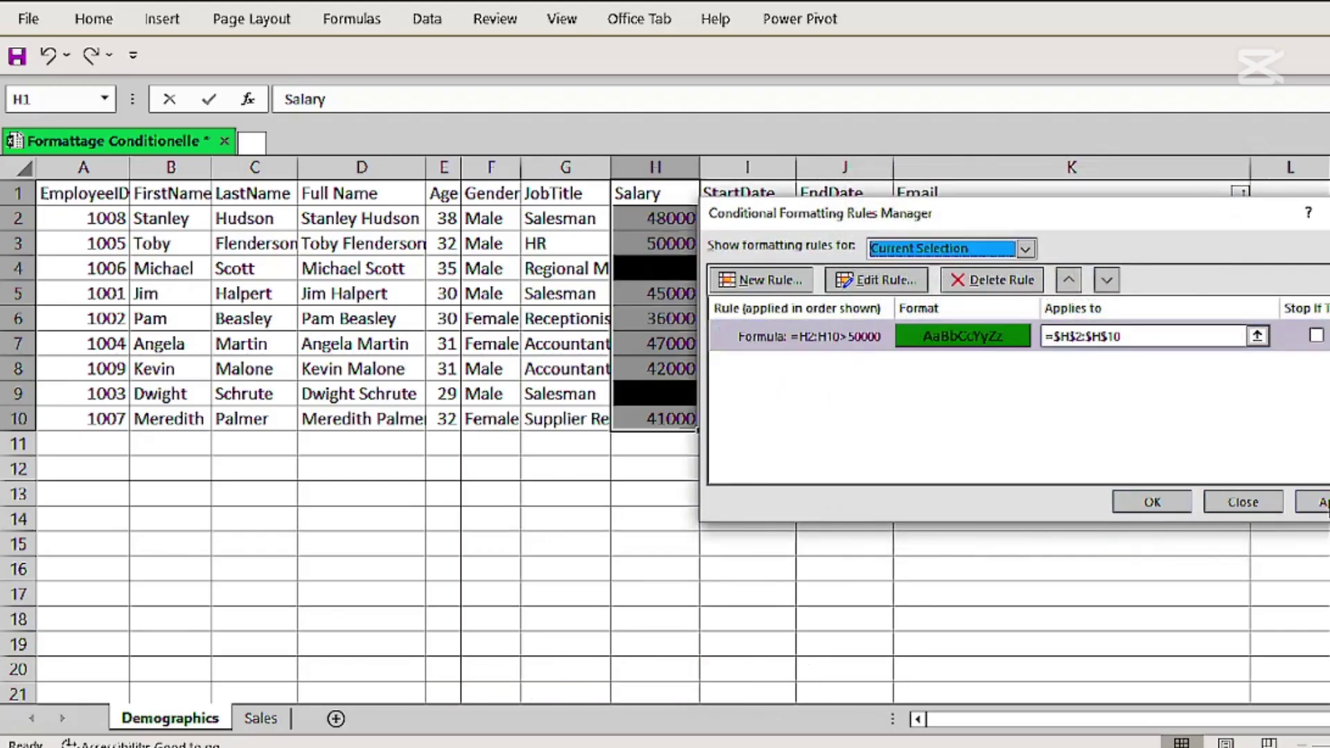
left_click(1153, 504)
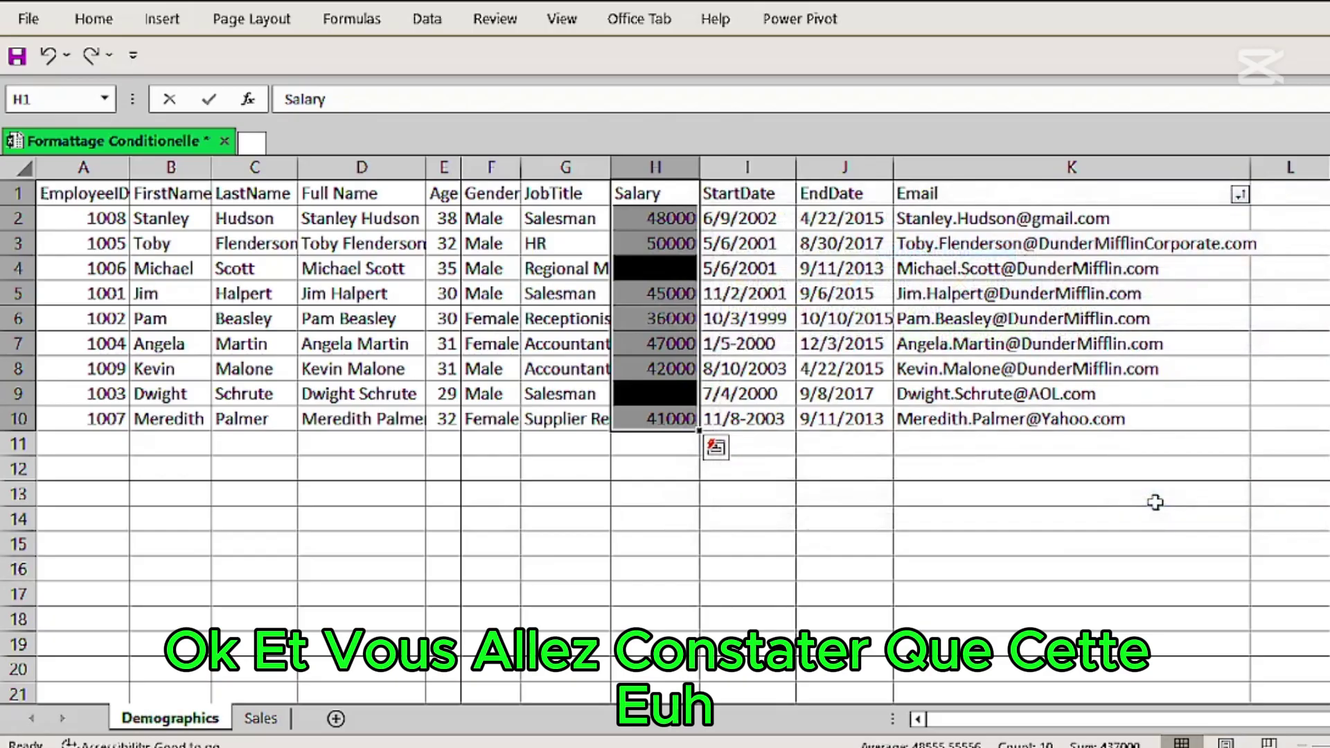
Widen the Age column and start a formula-based conditional formatting rule for the ages in E2:E10
left_click(930, 498)
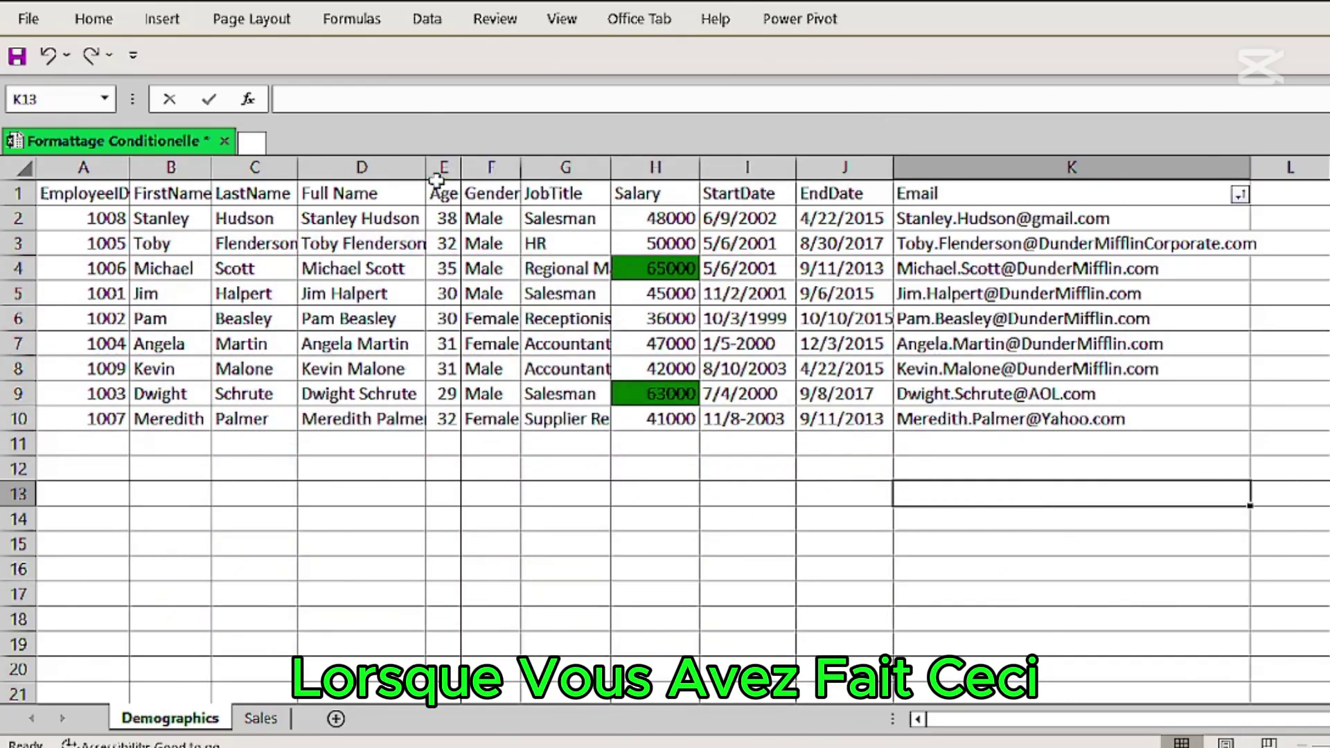
left_click_drag(426, 171, 515, 183)
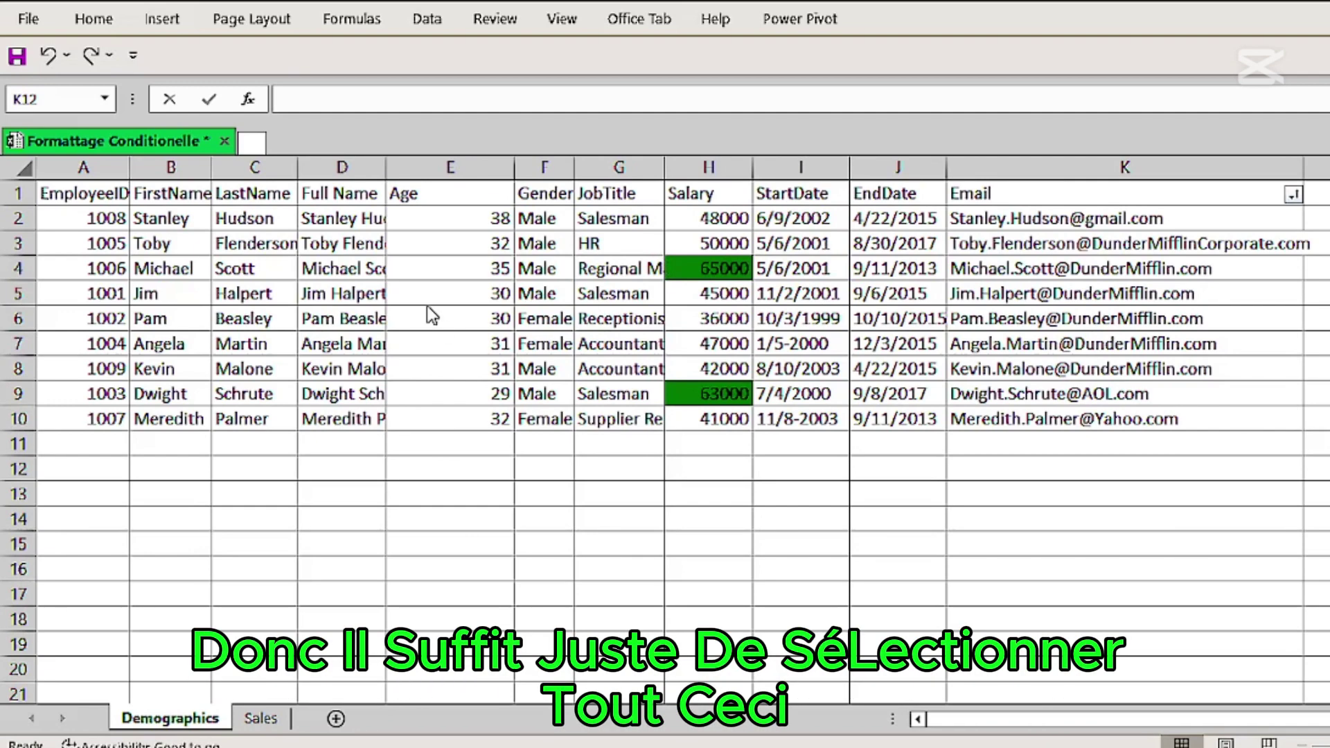
left_click_drag(477, 229, 485, 404)
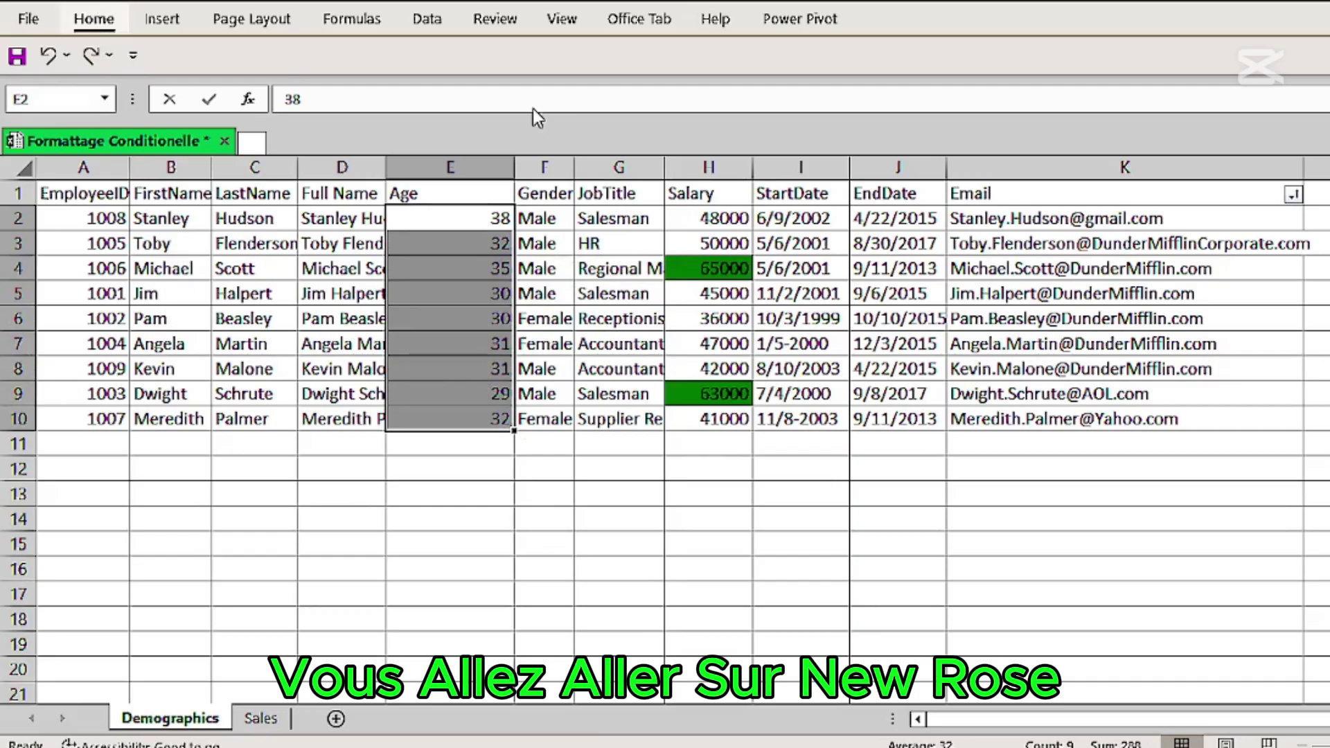
left_click(910, 81)
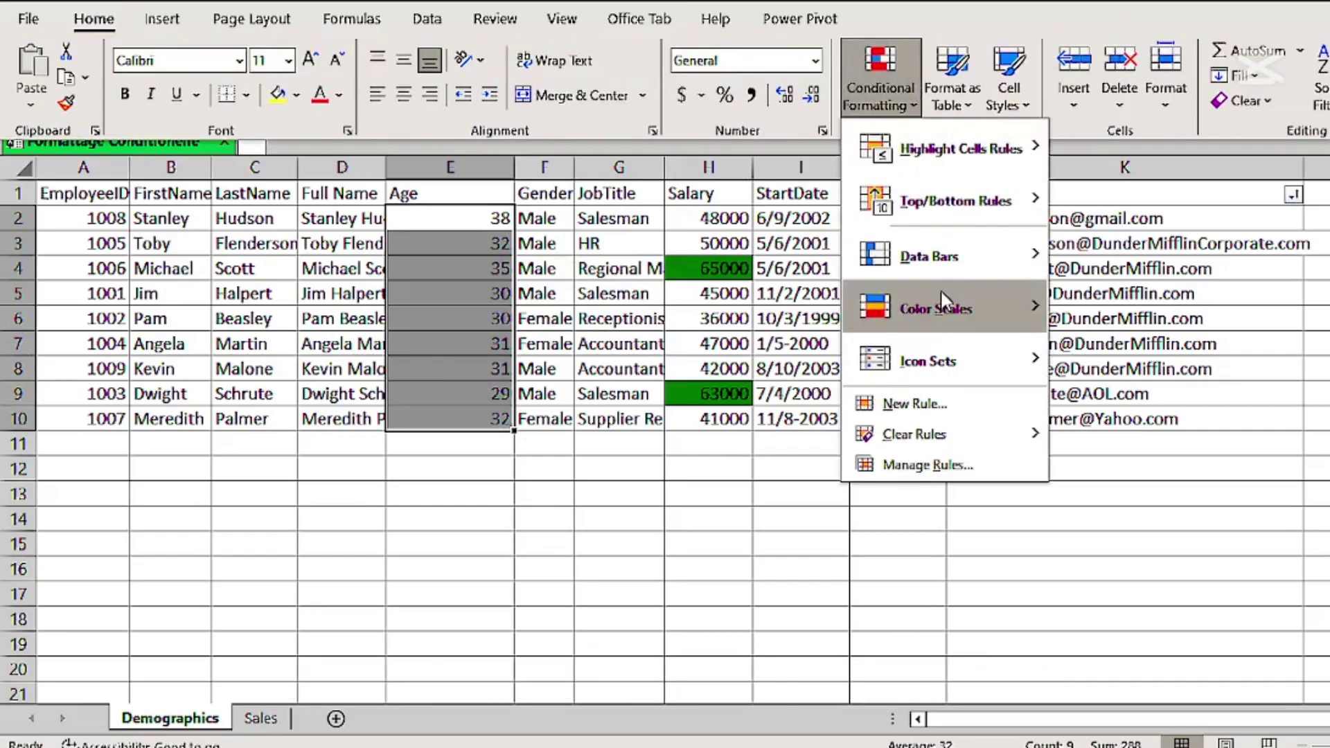
left_click(901, 398)
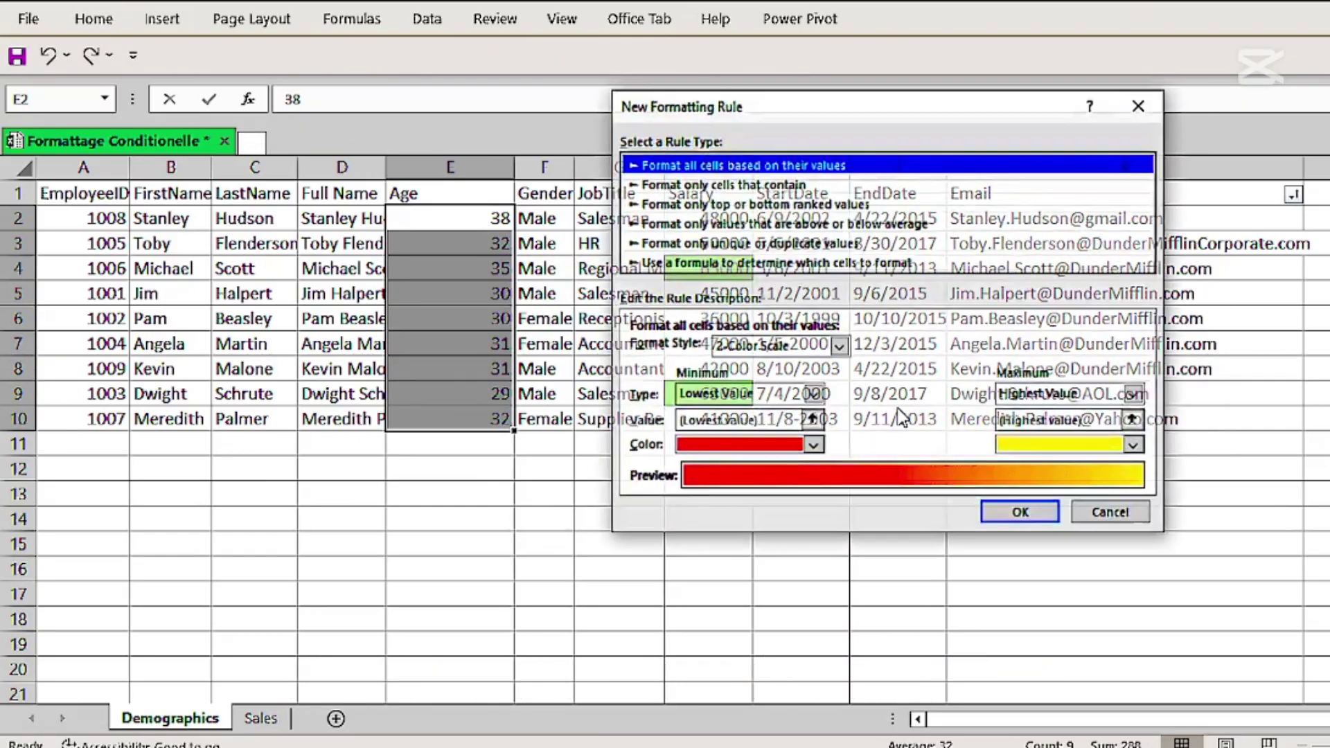
left_click(674, 263)
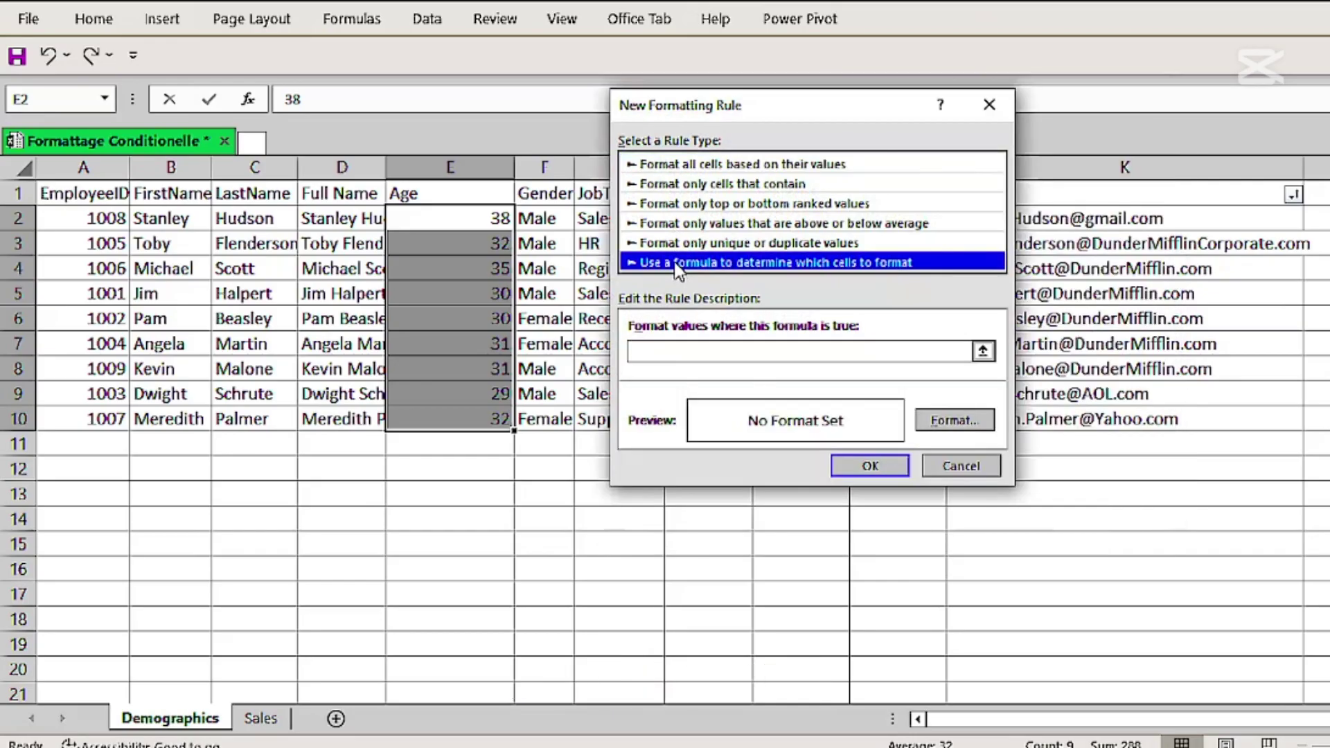
Enter a rule formula testing the Age range against 30, without dollar signs, so that it reads =E2:E10>30
left_click(673, 347)
type("=")
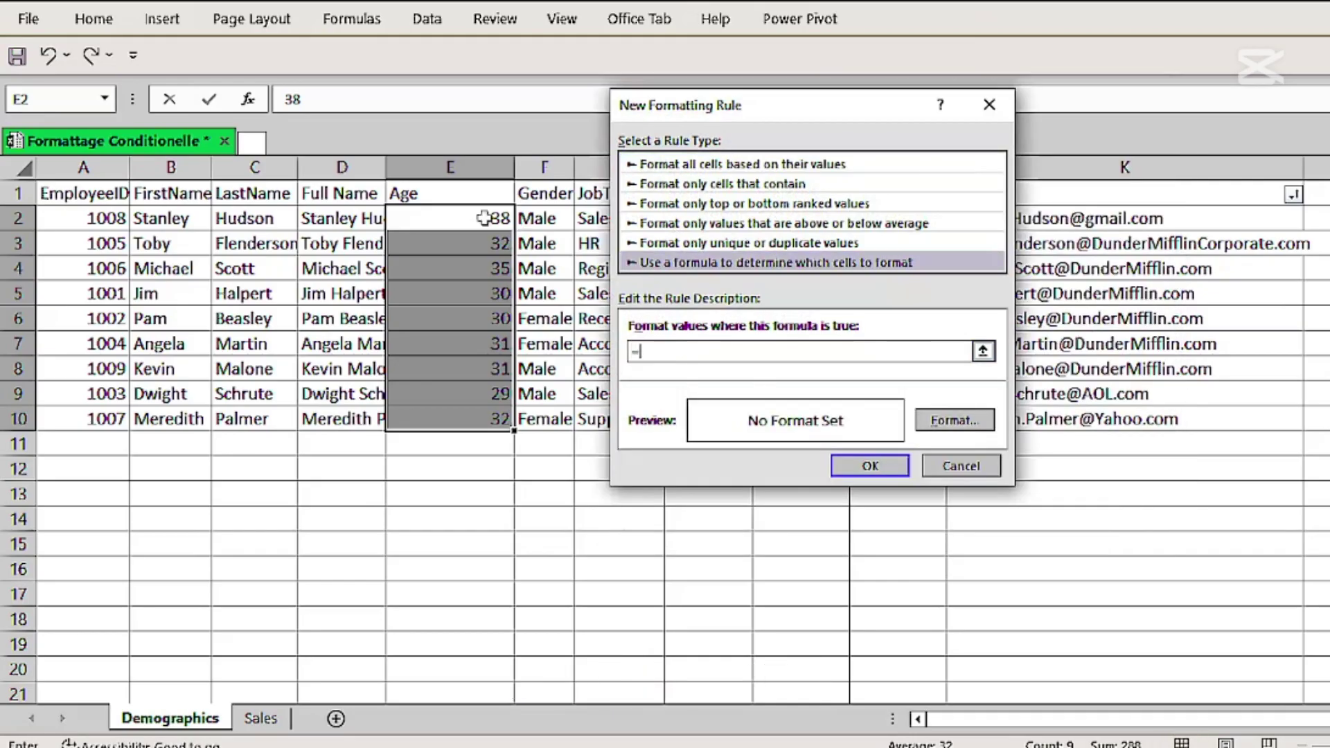
left_click_drag(475, 214, 487, 418)
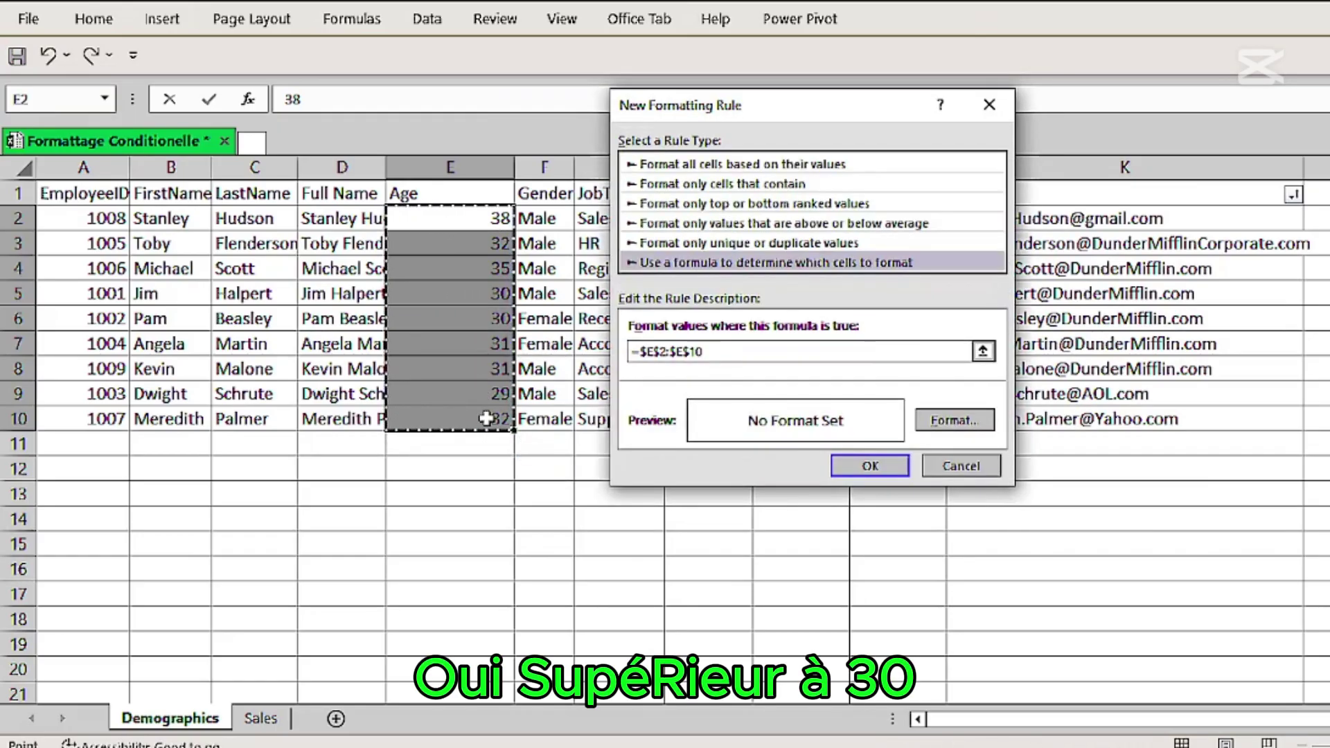
type(">30")
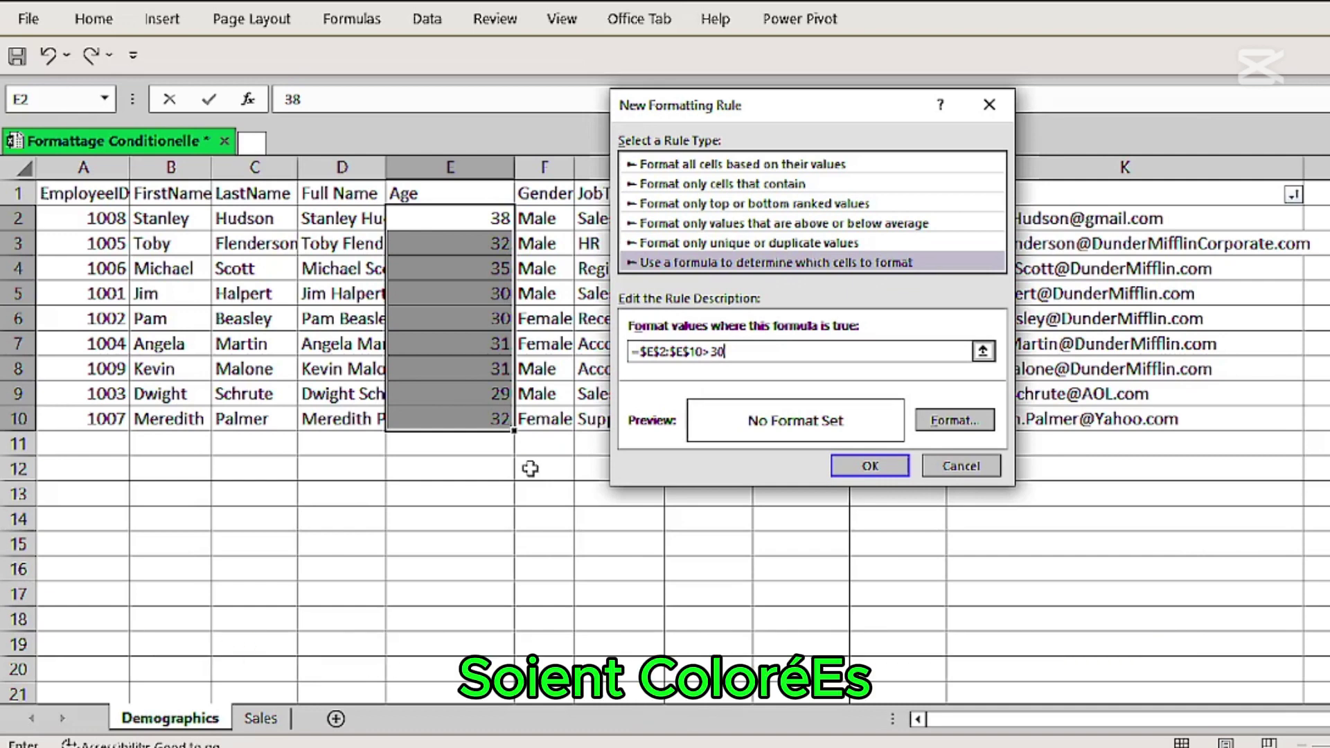
left_click(692, 352)
key("BackSpace")
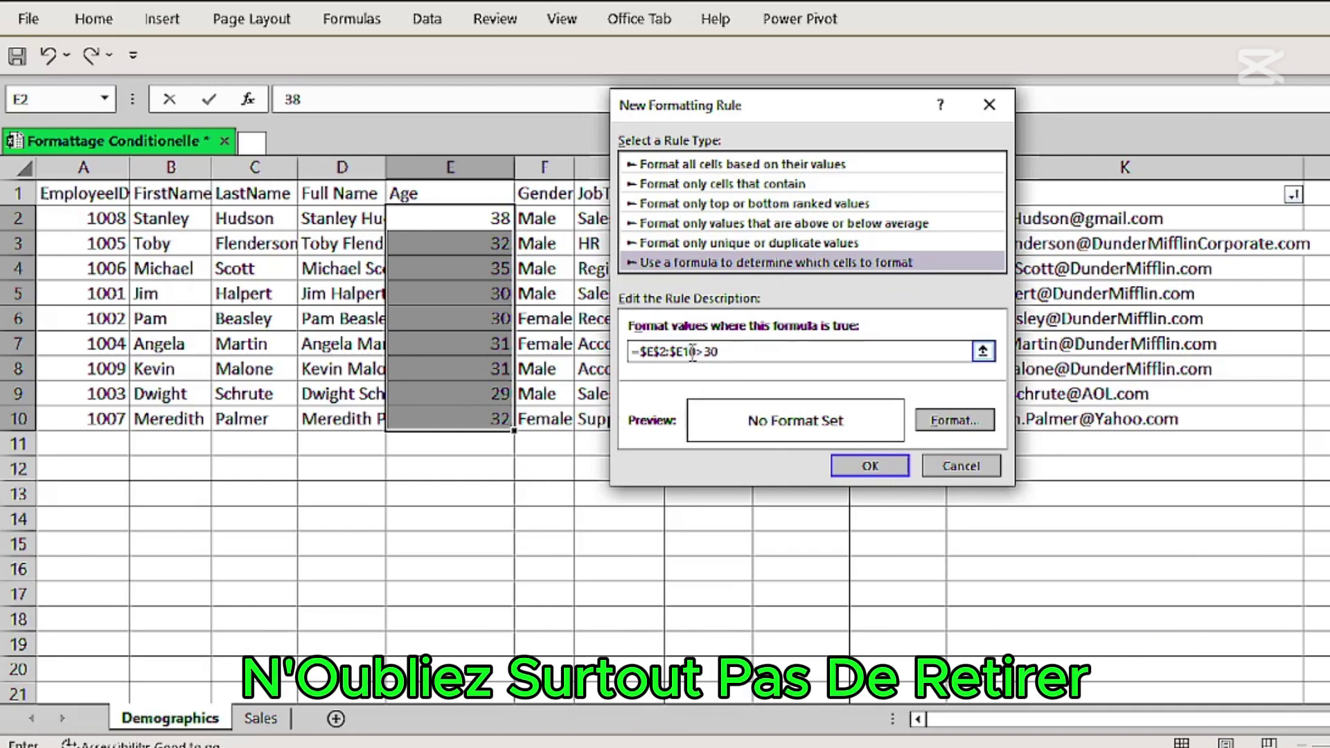
left_click(676, 352)
key("BackSpace")
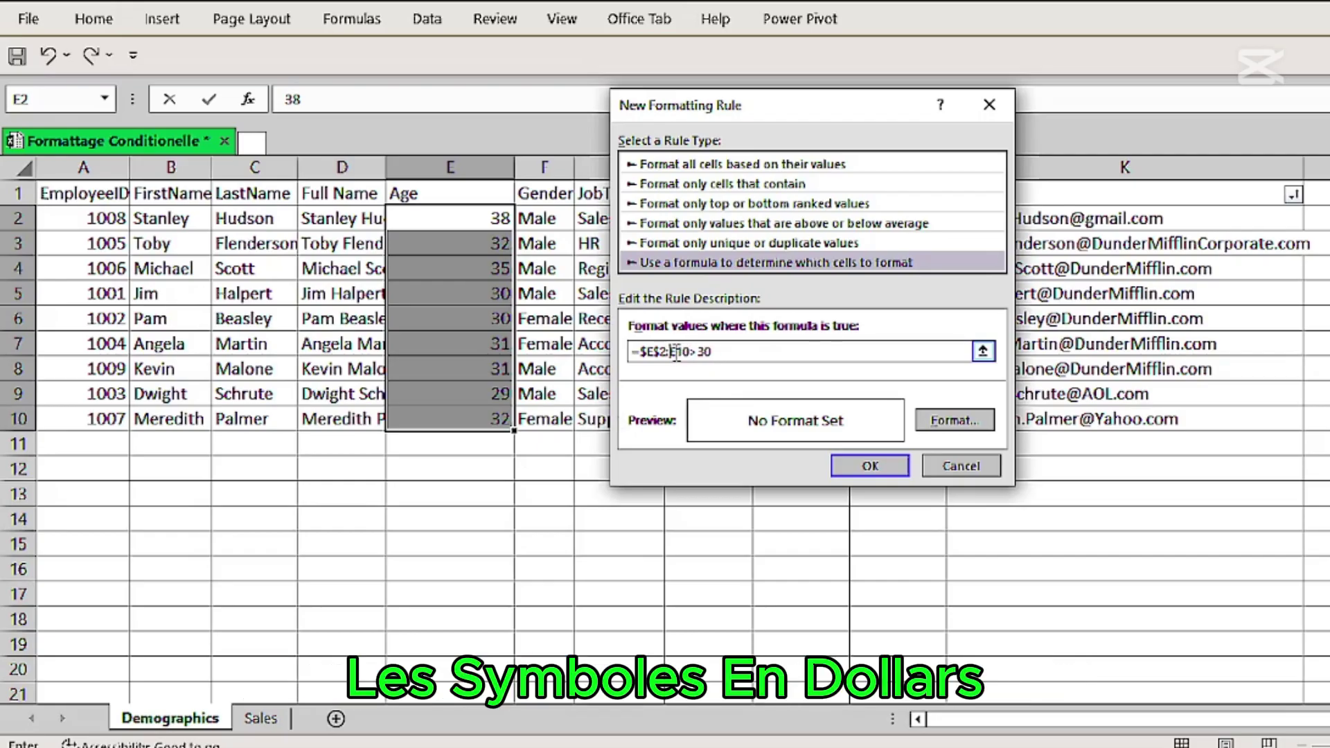
left_click(664, 352)
key("BackSpace")
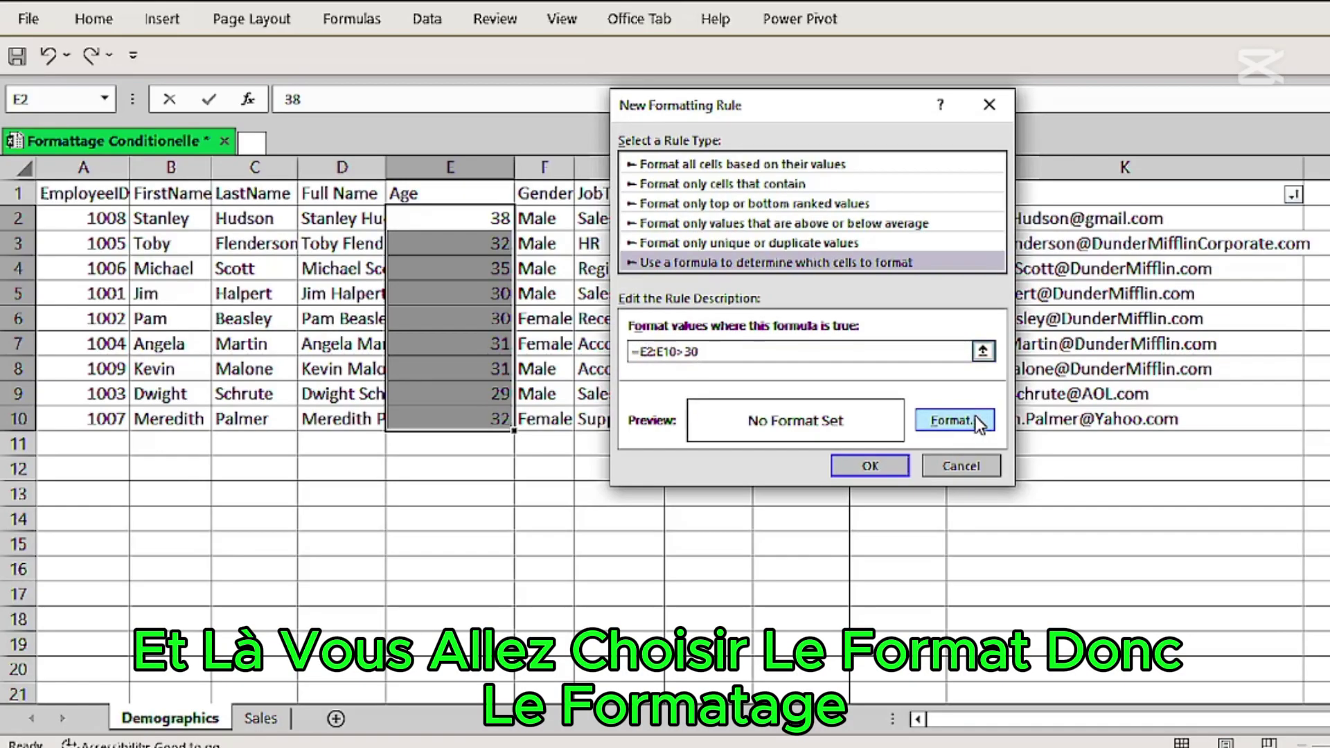
Give the Age rule a yellow fill, create the rule, and deselect the Age cells
left_click(976, 421)
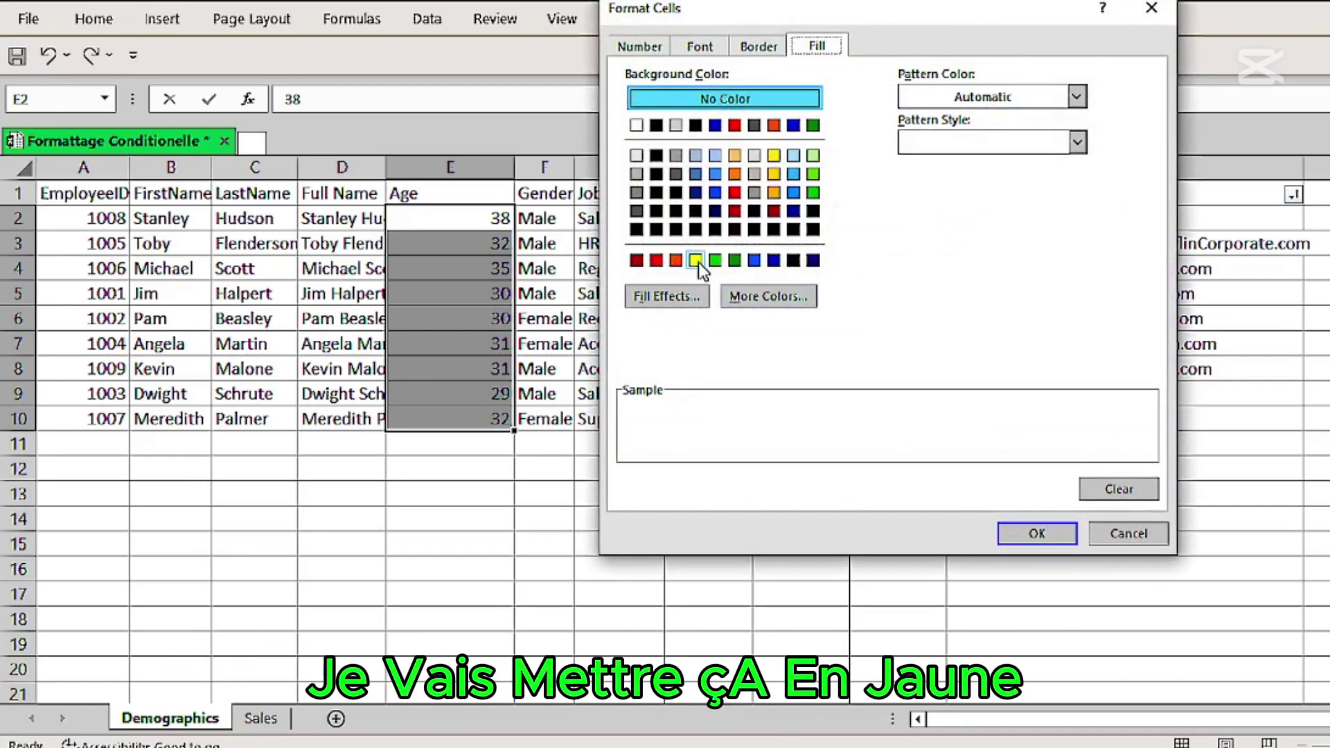
left_click(696, 260)
left_click(1025, 535)
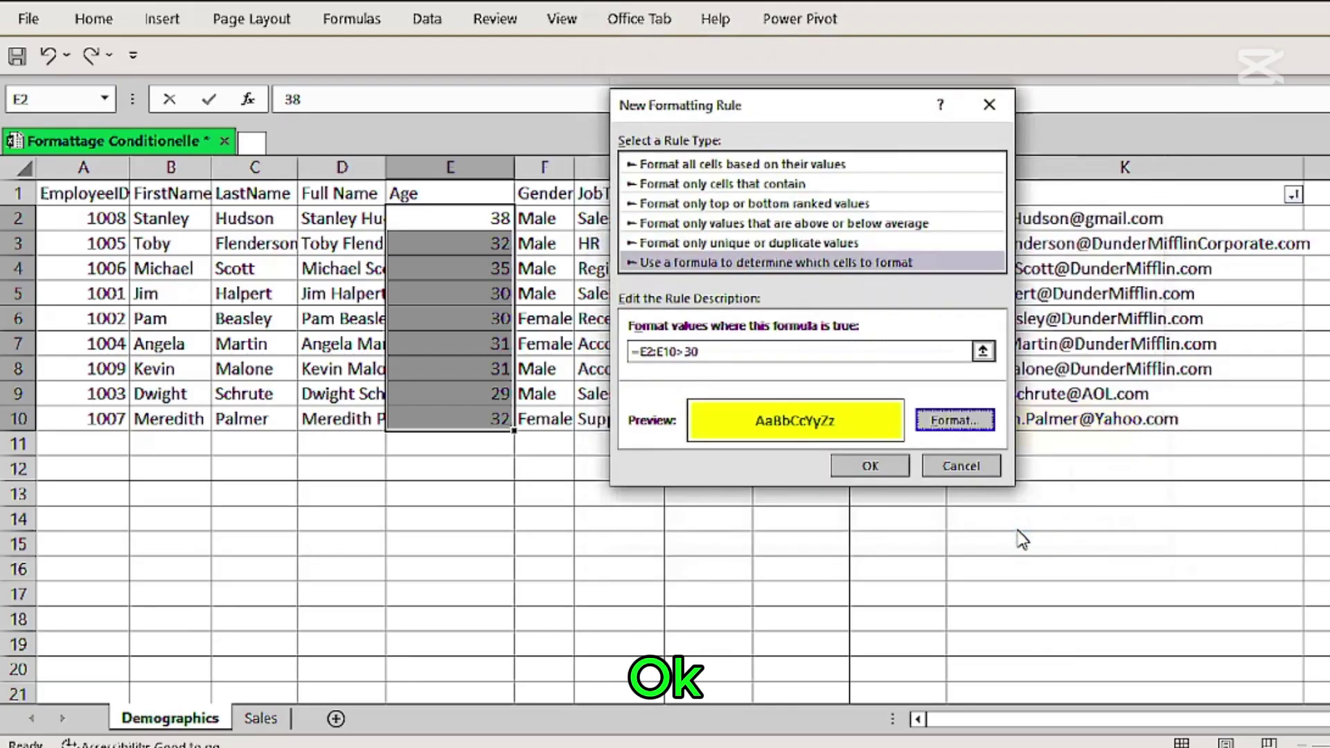
left_click(871, 467)
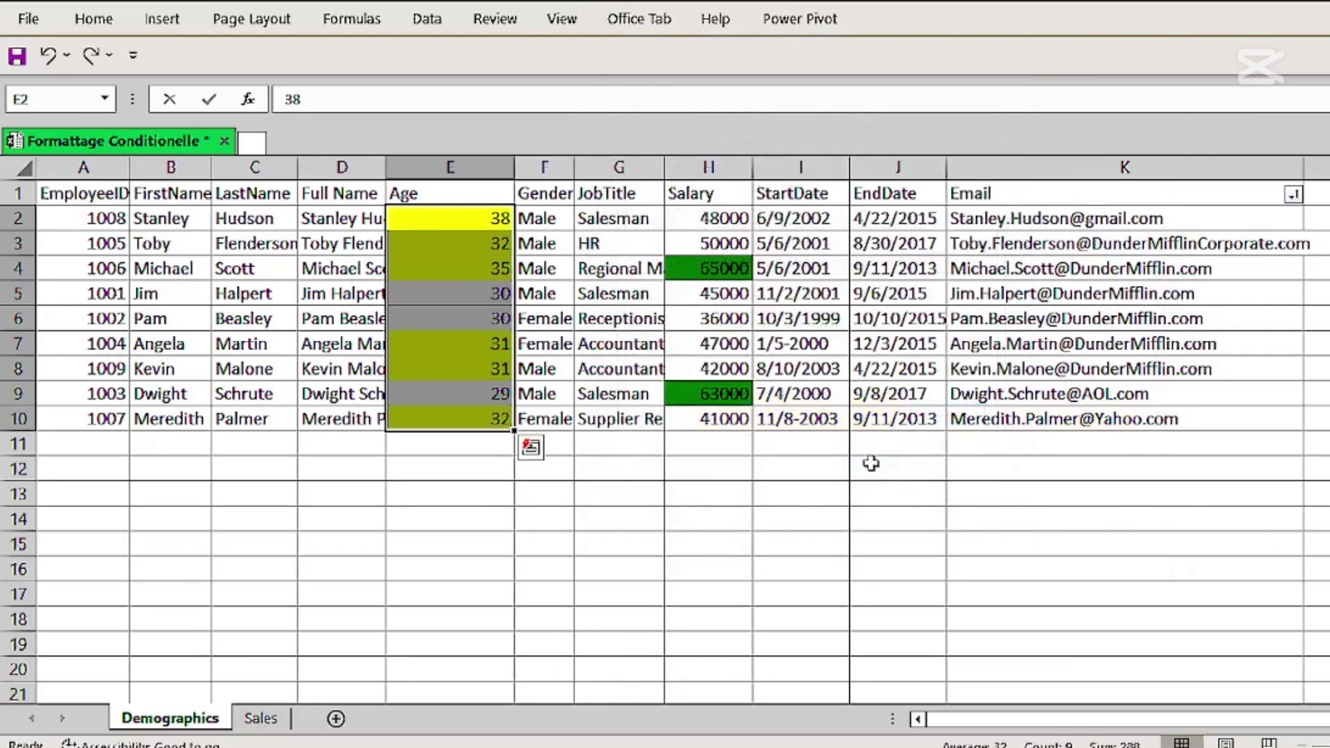
left_click(843, 493)
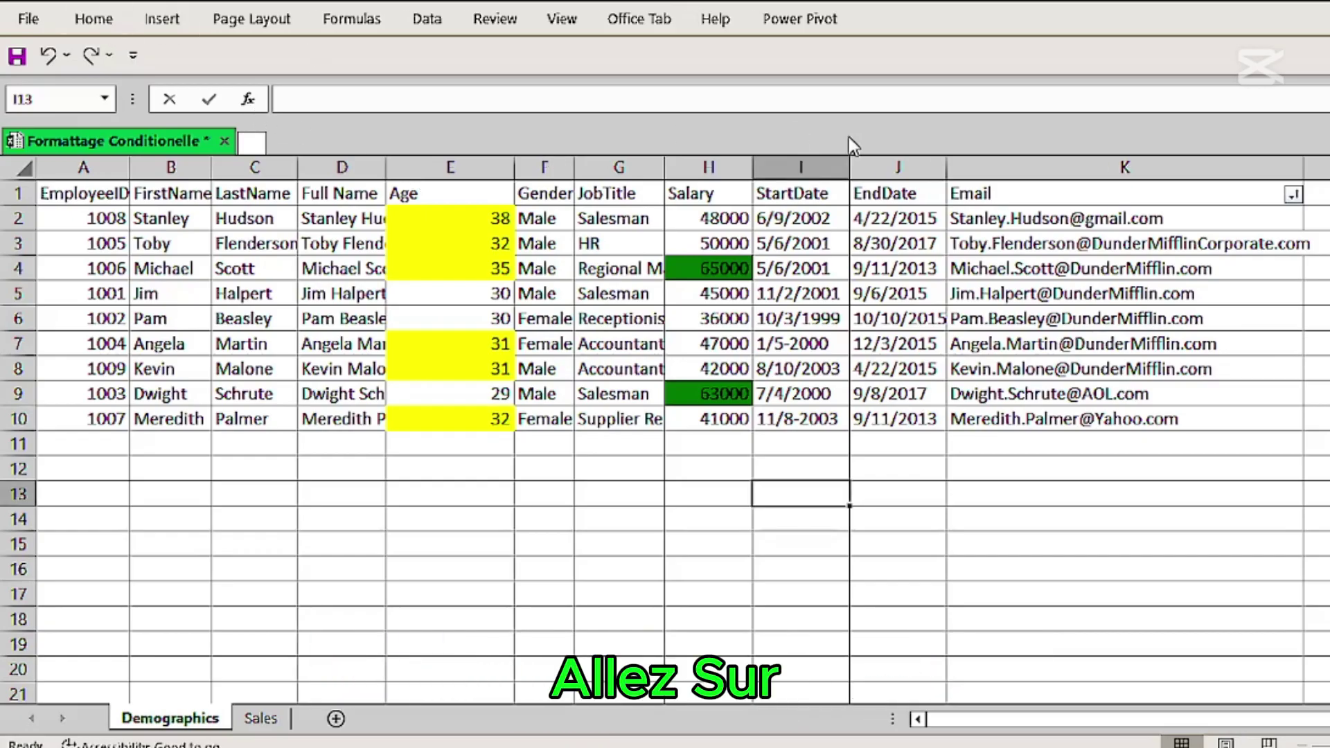
Open the conditional formatting rules manager and list the rules for This Worksheet
left_click(98, 25)
left_click(891, 94)
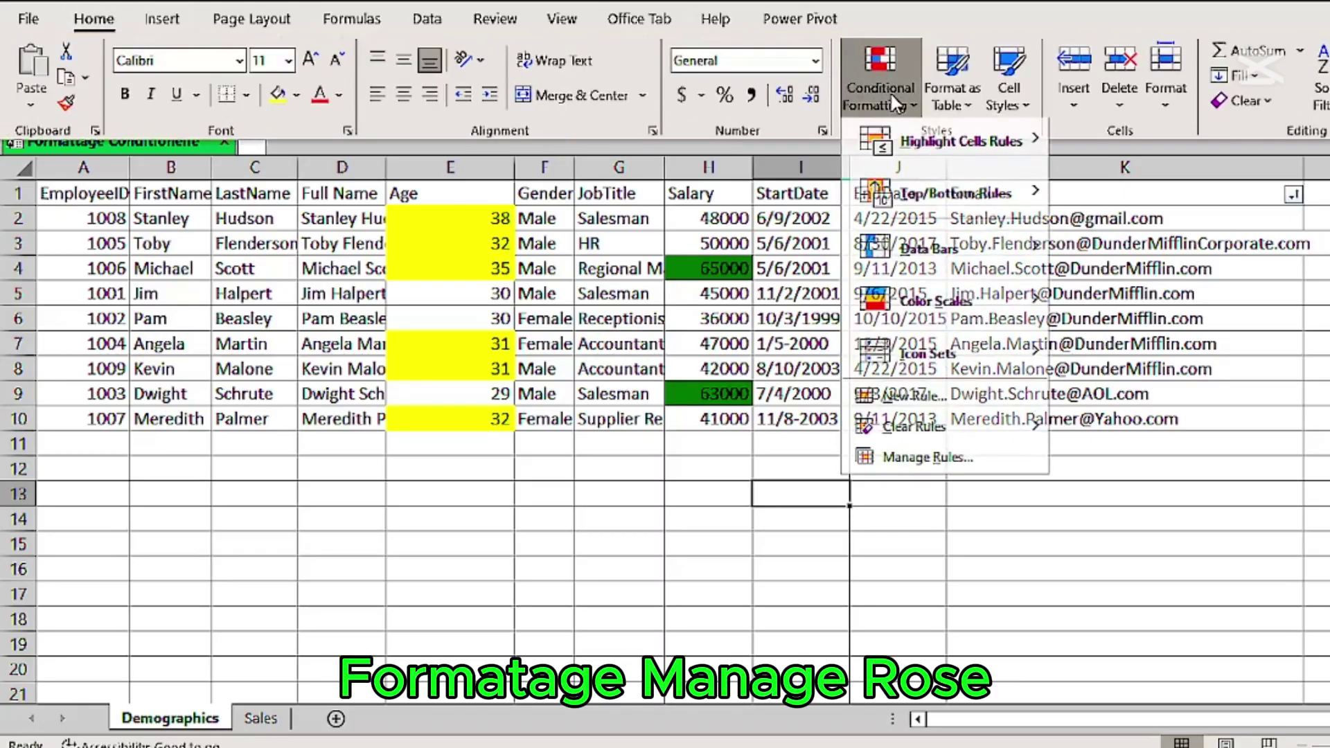
left_click(890, 457)
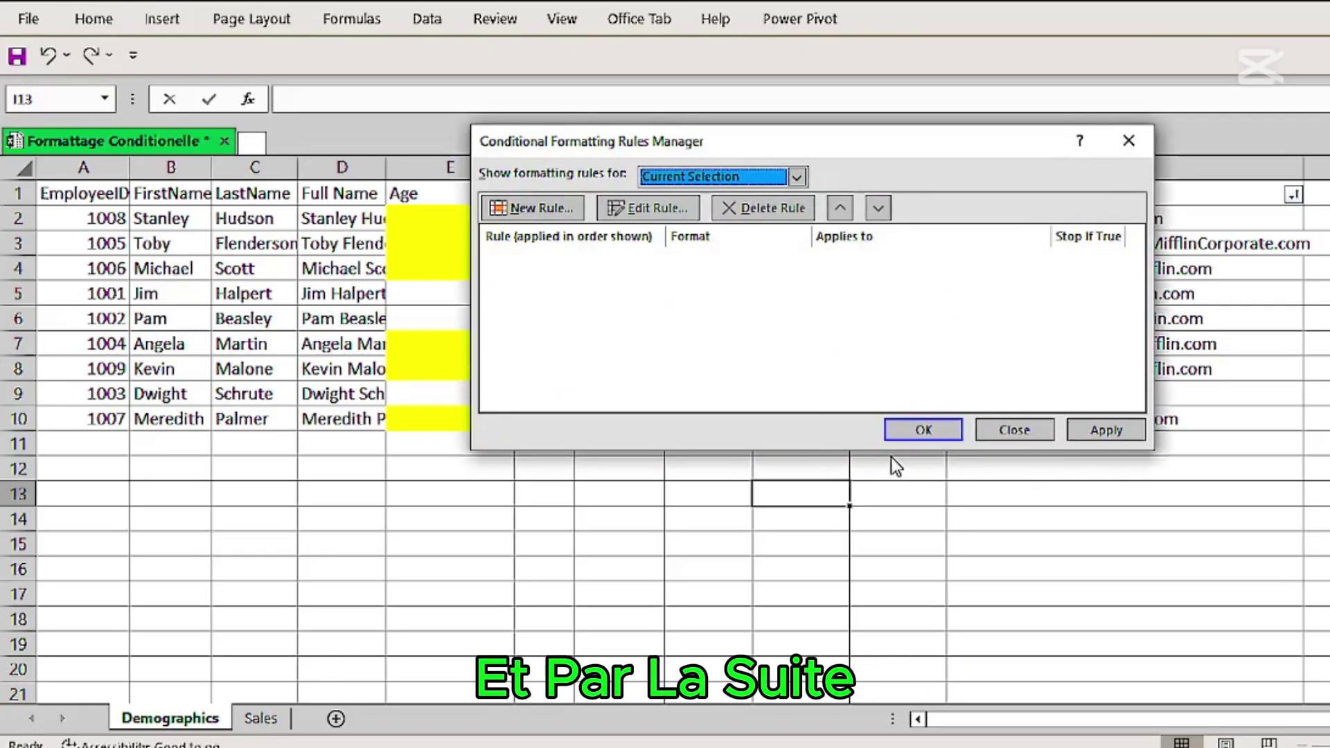
left_click(798, 182)
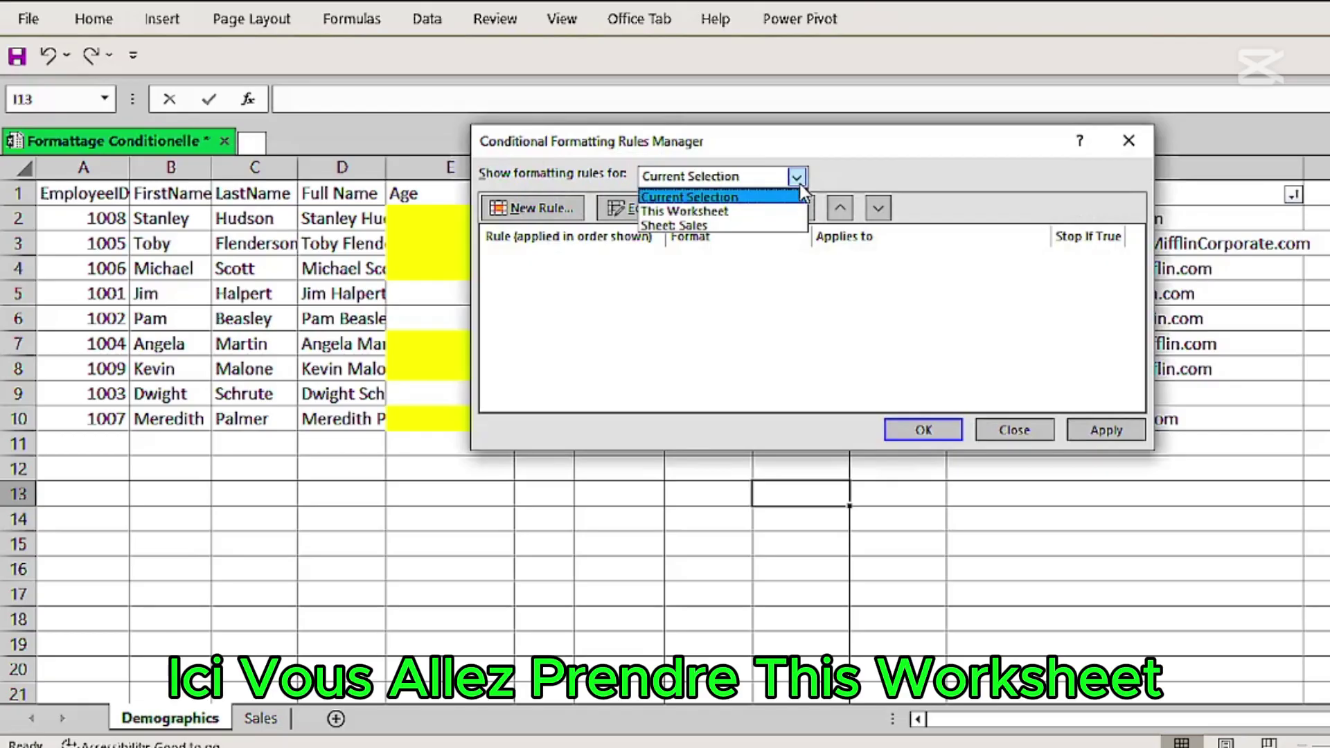
left_click(733, 210)
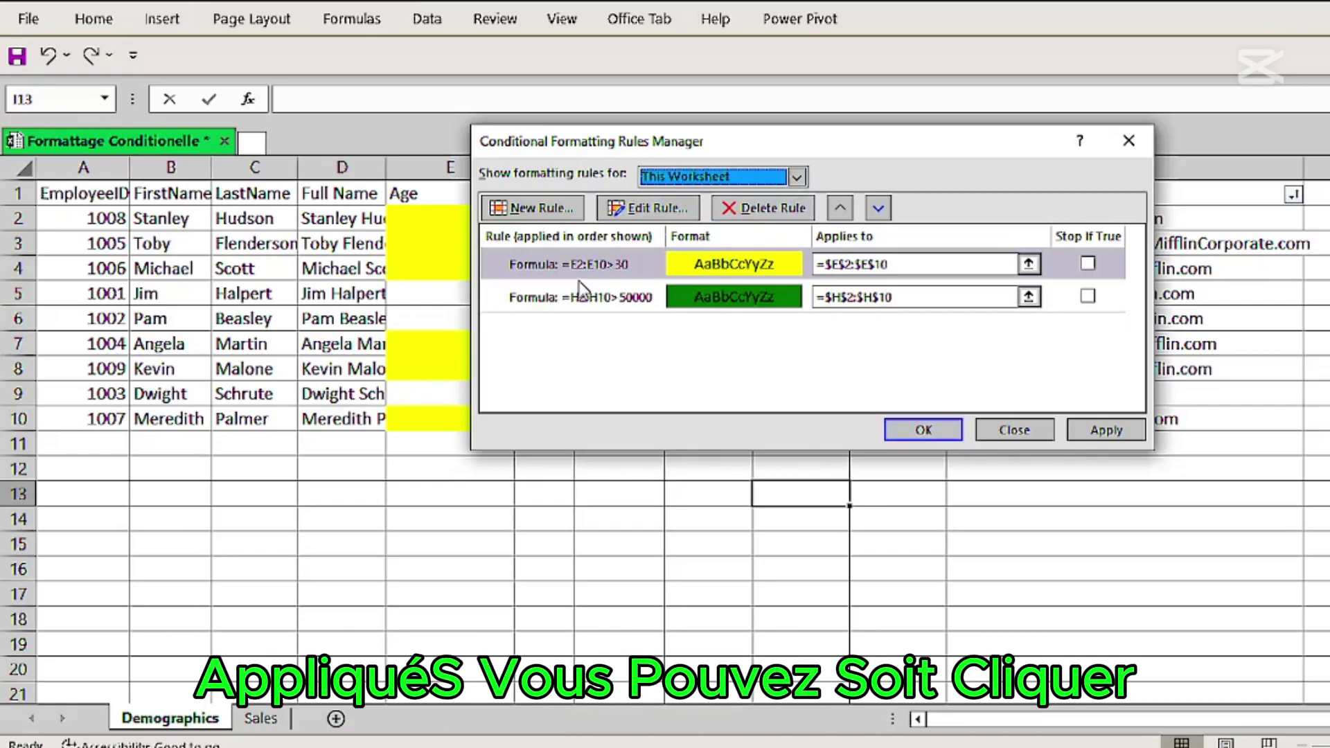
Open the yellow Age rule for editing to view its settings, and leave it without making changes
left_click(596, 275)
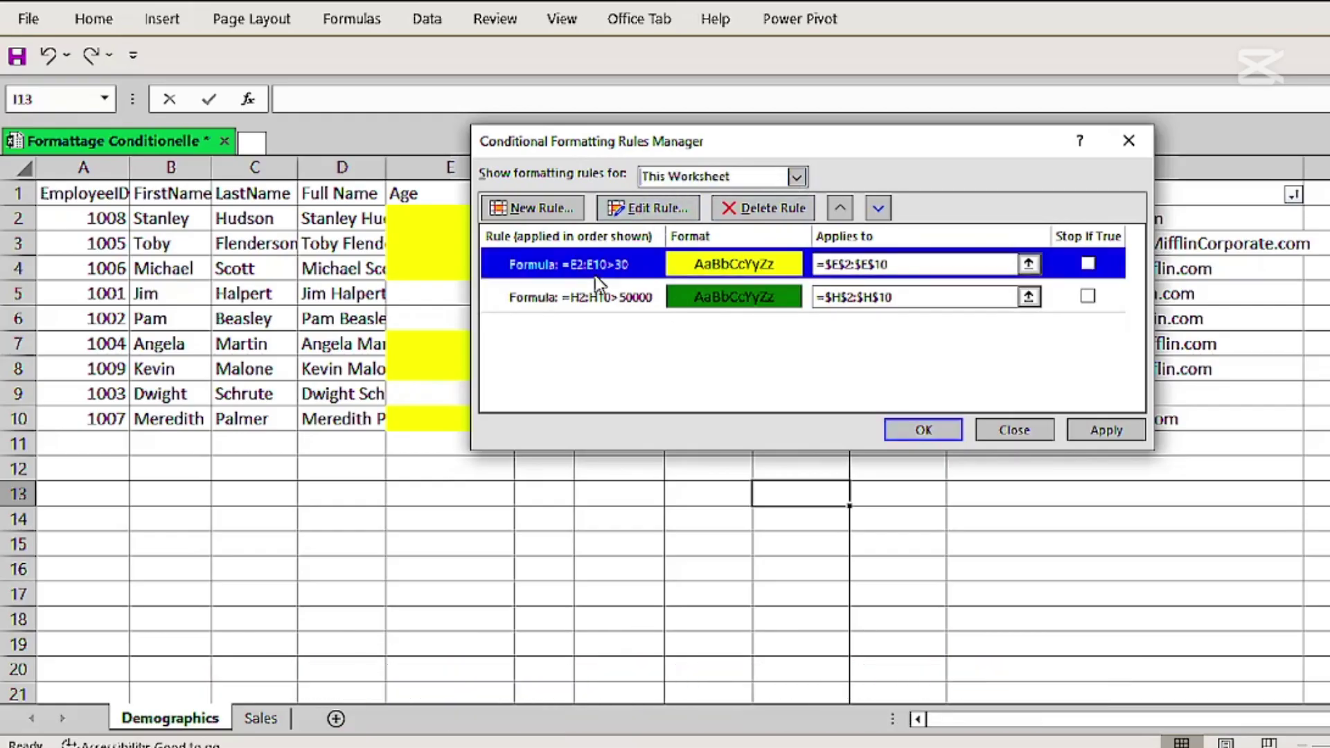
left_click(661, 208)
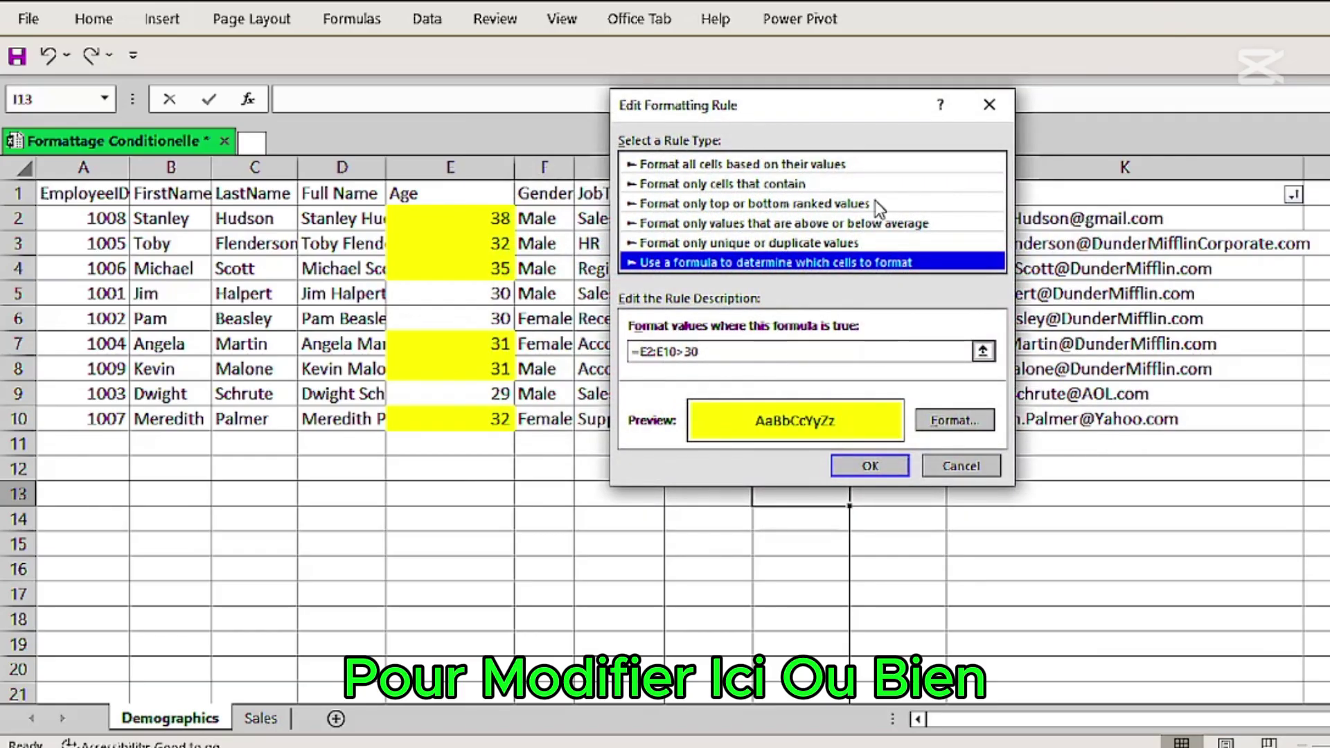
left_click(935, 471)
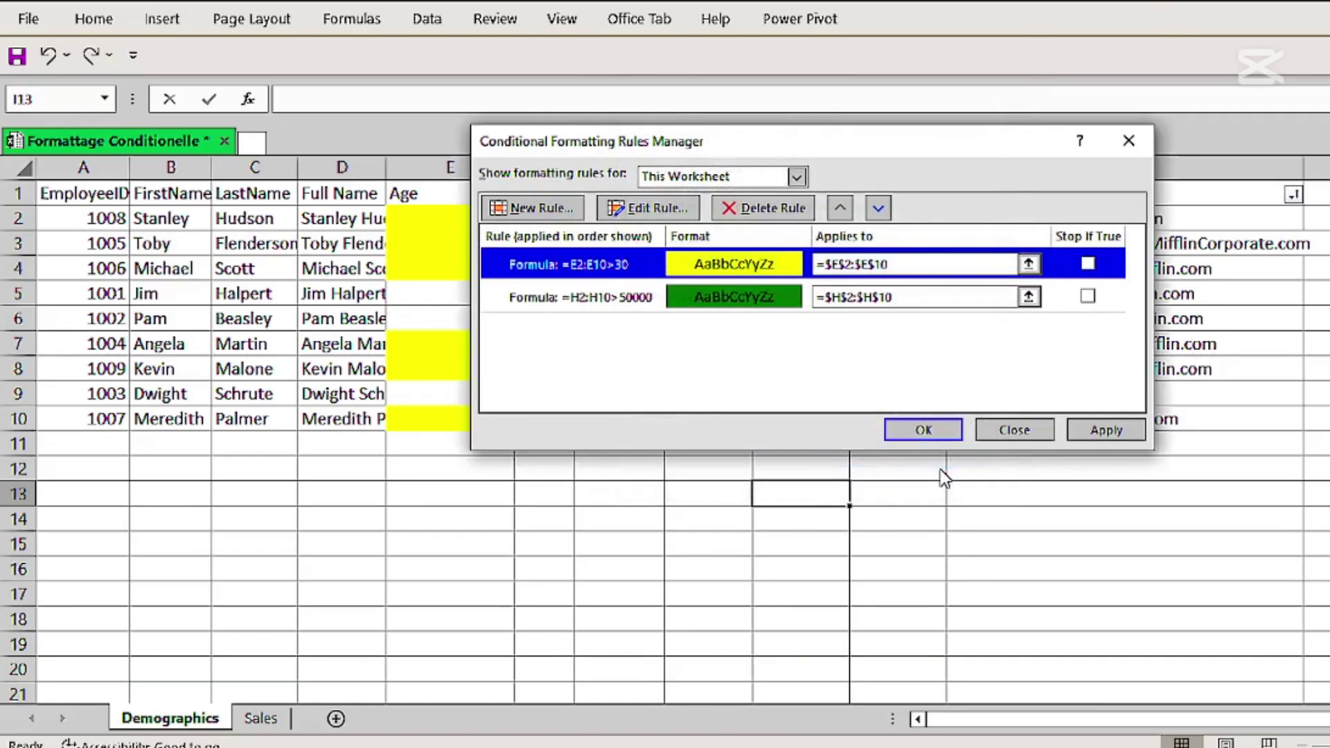
Delete the yellow Age rule, apply the deletion, and close the rules manager
left_click(780, 214)
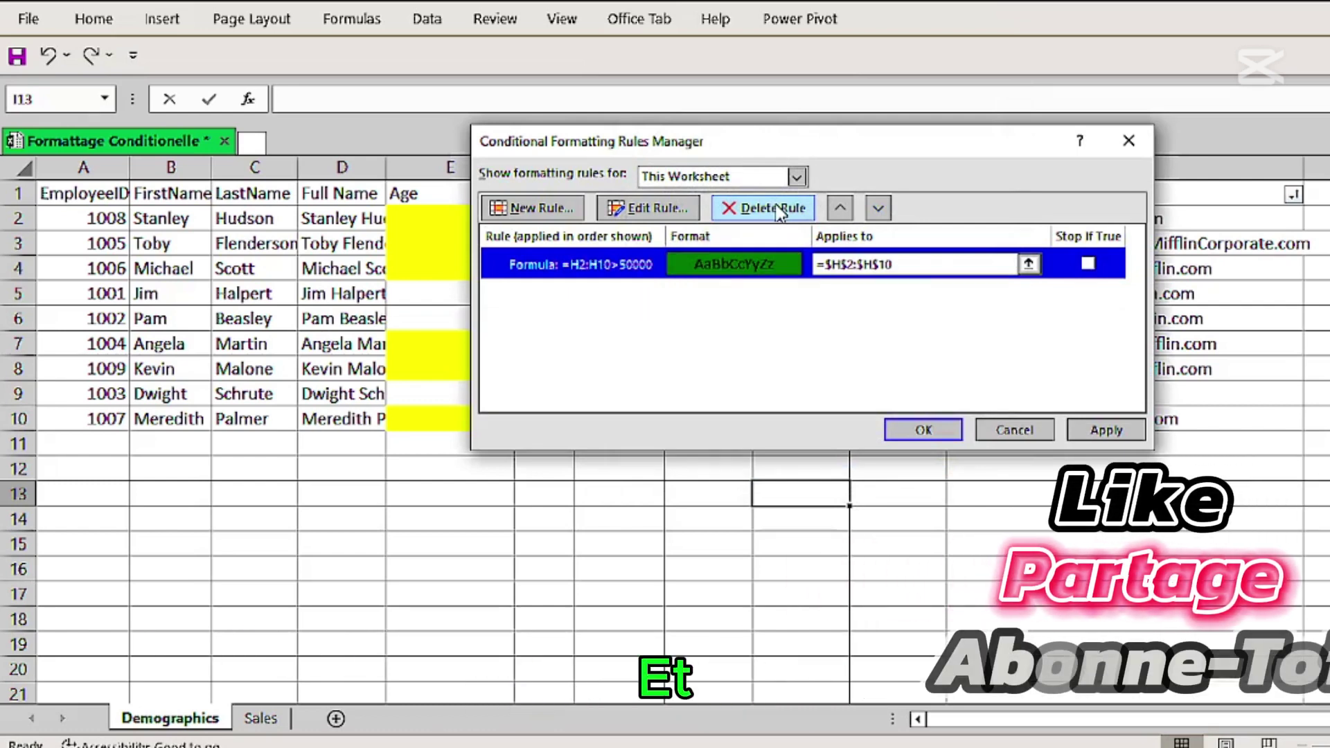
left_click(1126, 435)
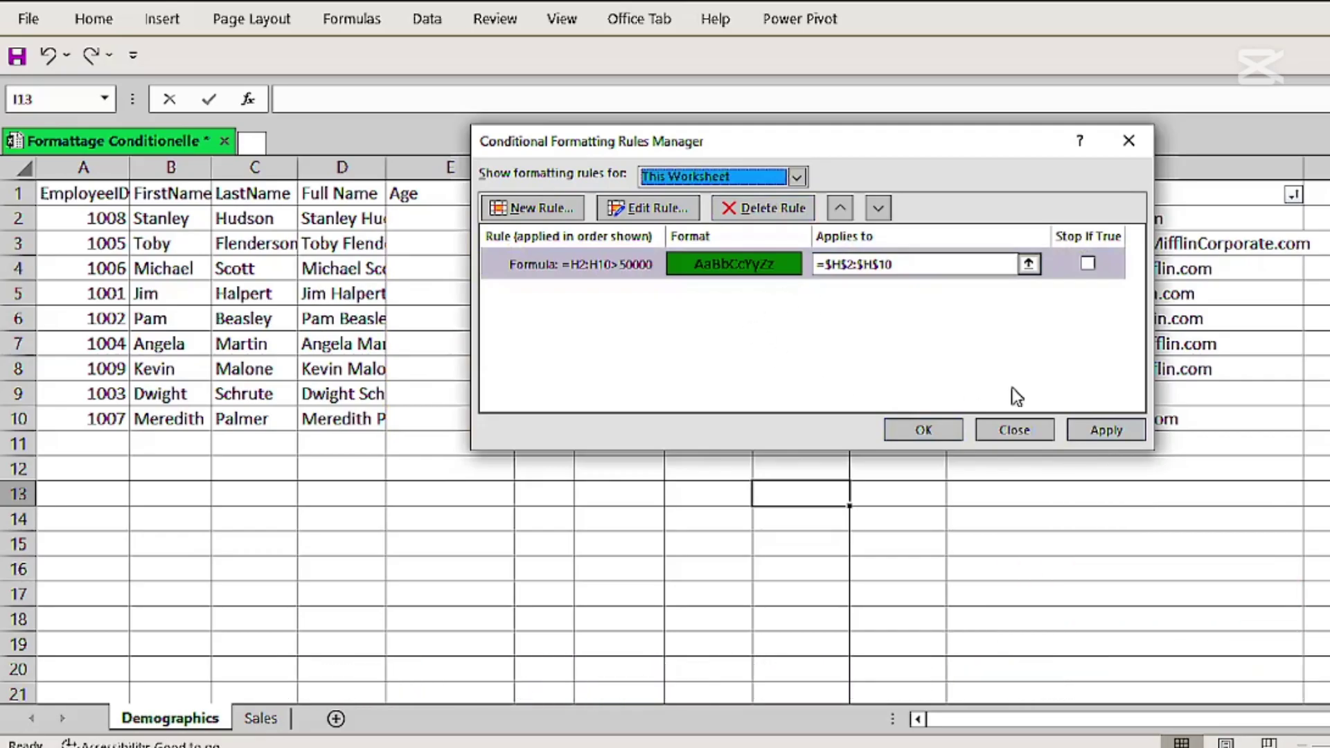
left_click(1123, 149)
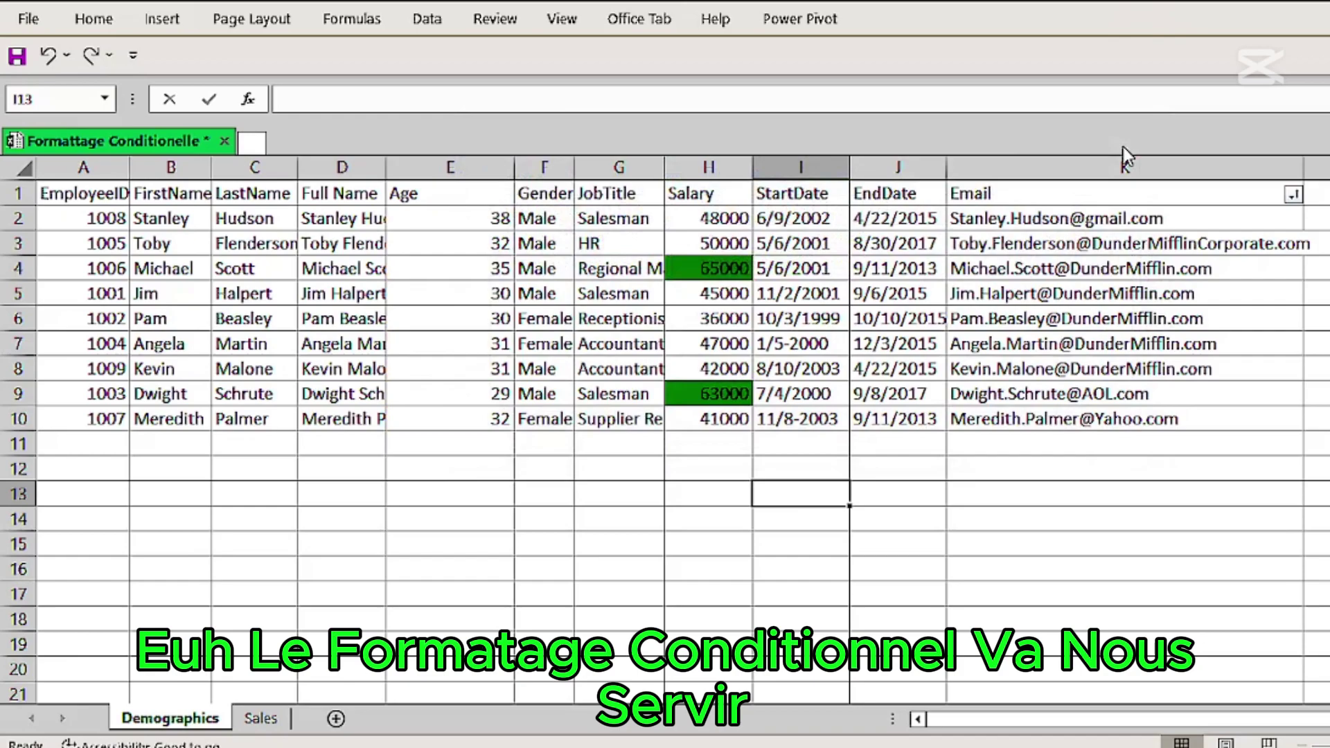